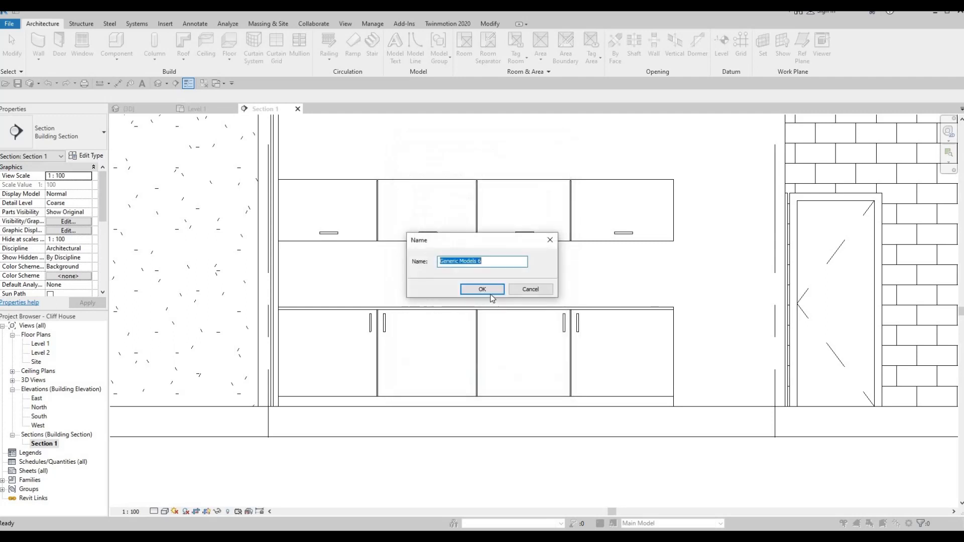
# - Name the in-place model Generic Models 6 and start an extrusion with the interior wall face behind the cabinets as work plane
pyautogui.click(490, 296)
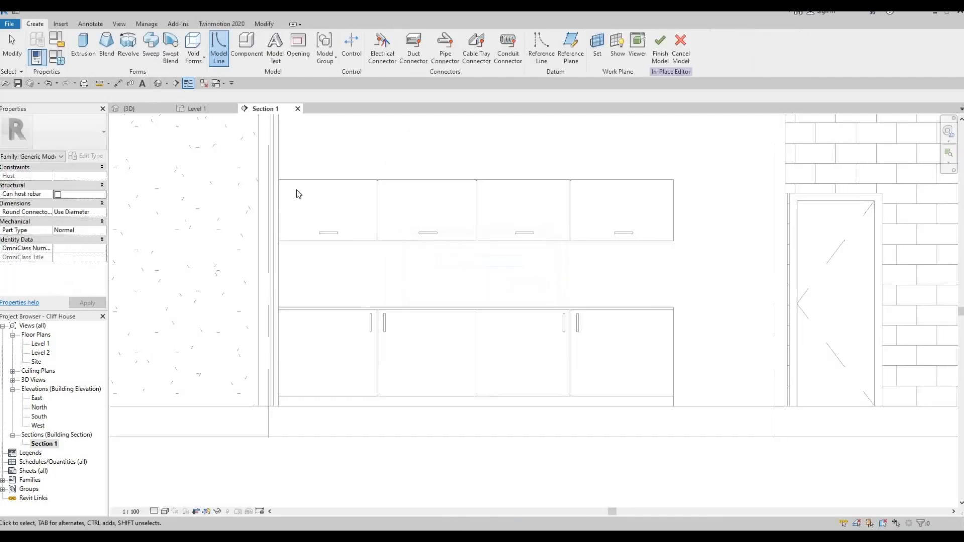
pyautogui.click(85, 46)
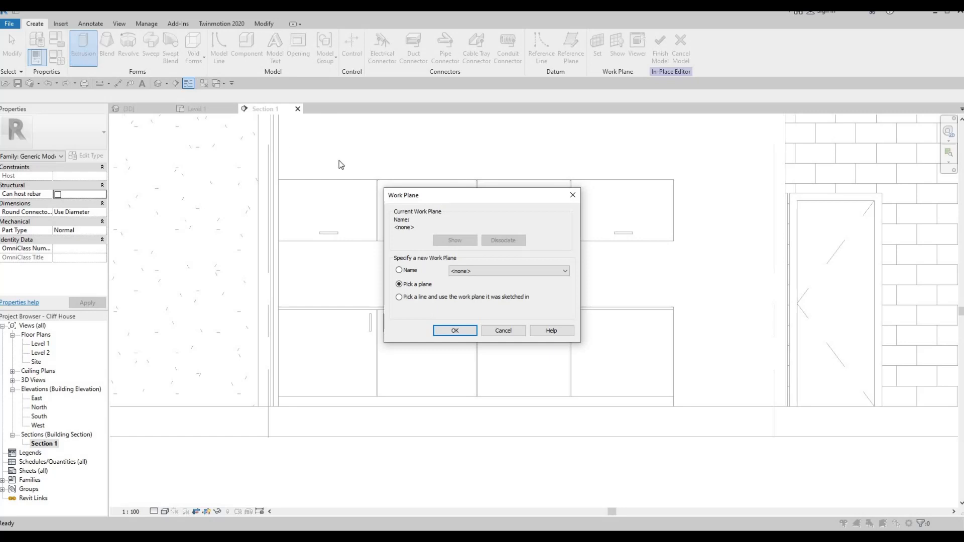
pyautogui.click(467, 328)
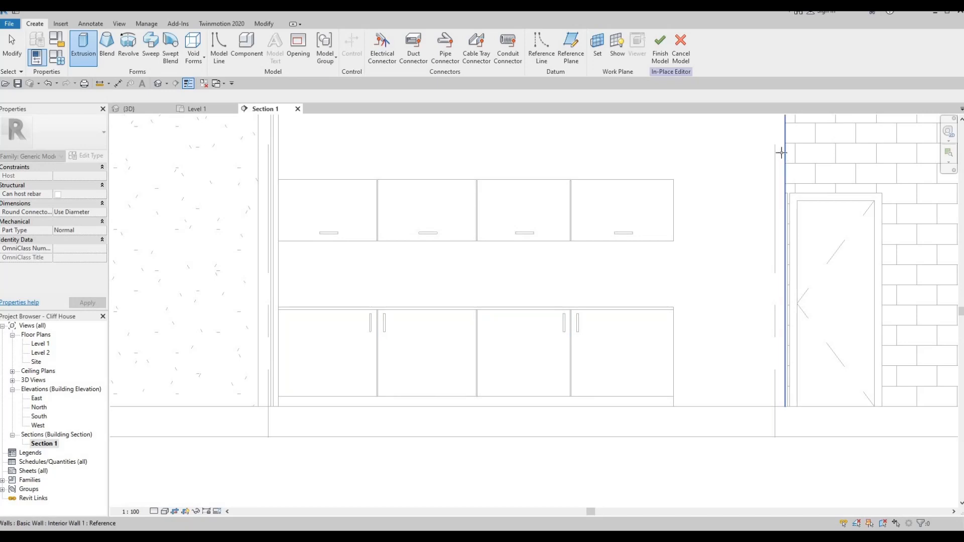
pyautogui.press('Tab')
pyautogui.press('Tab')
pyautogui.press('Tab')
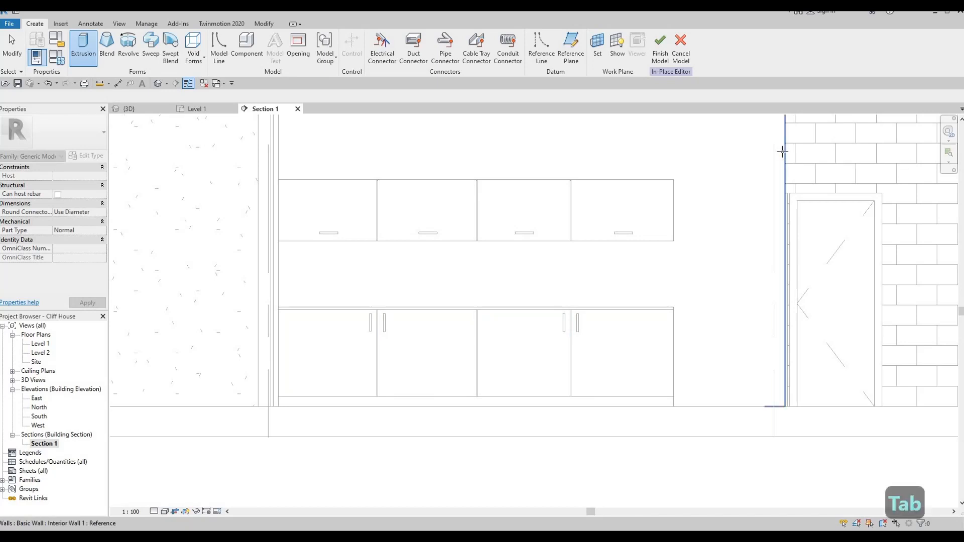
pyautogui.scroll(-2, 761, 231)
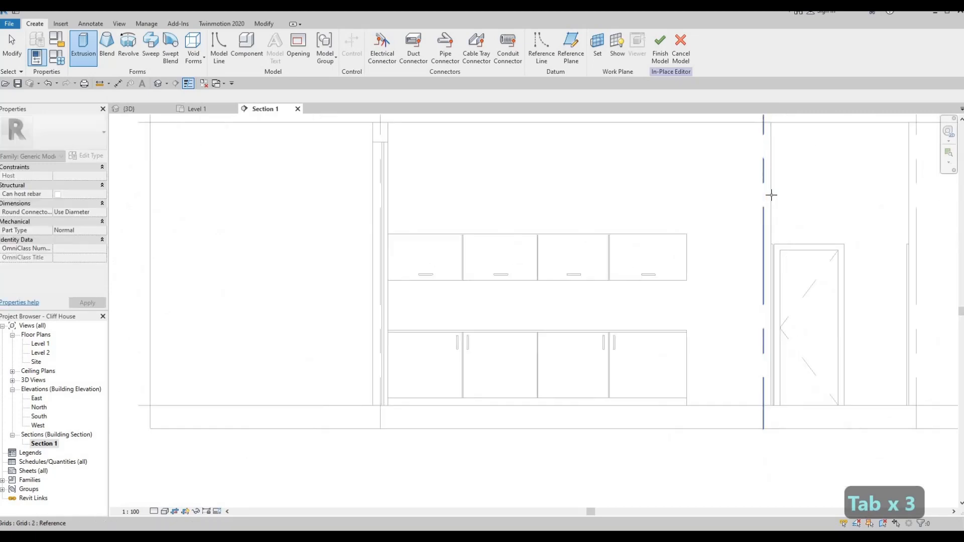
pyautogui.press('Tab')
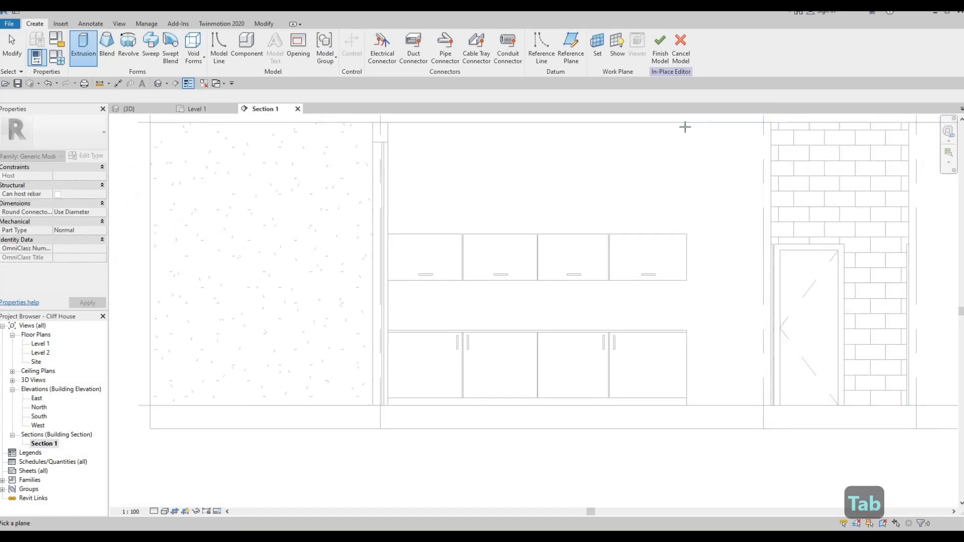
pyautogui.press('Tab')
pyautogui.press('Tab')
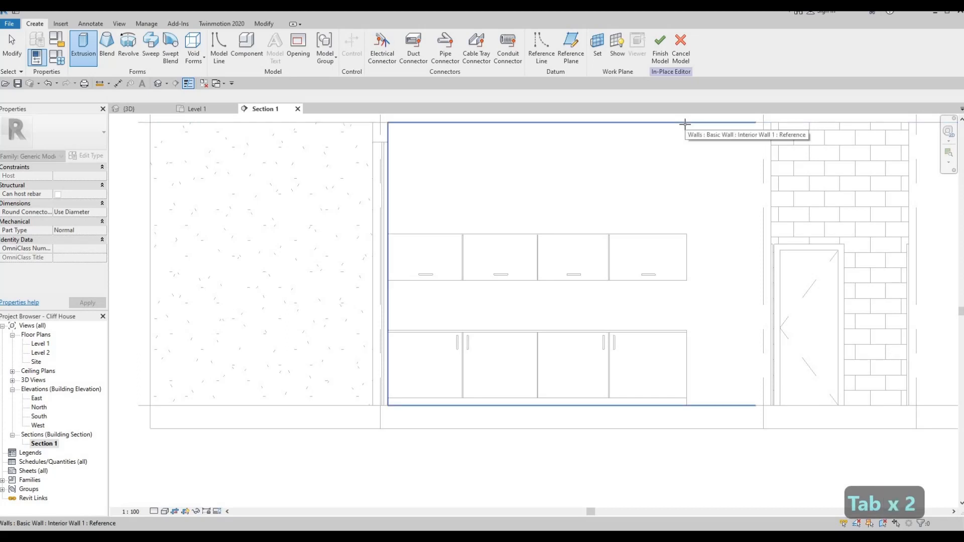
pyautogui.click(550, 211)
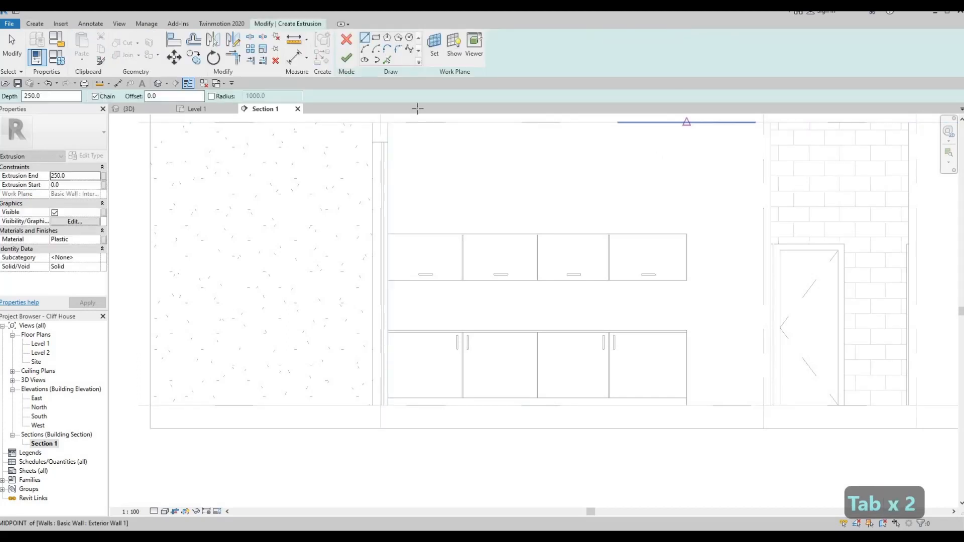
# - Sketch a rectangle about 652 mm high filling the wall area between the upper cabinets and the countertop, across the full cabinet width
pyautogui.click(378, 38)
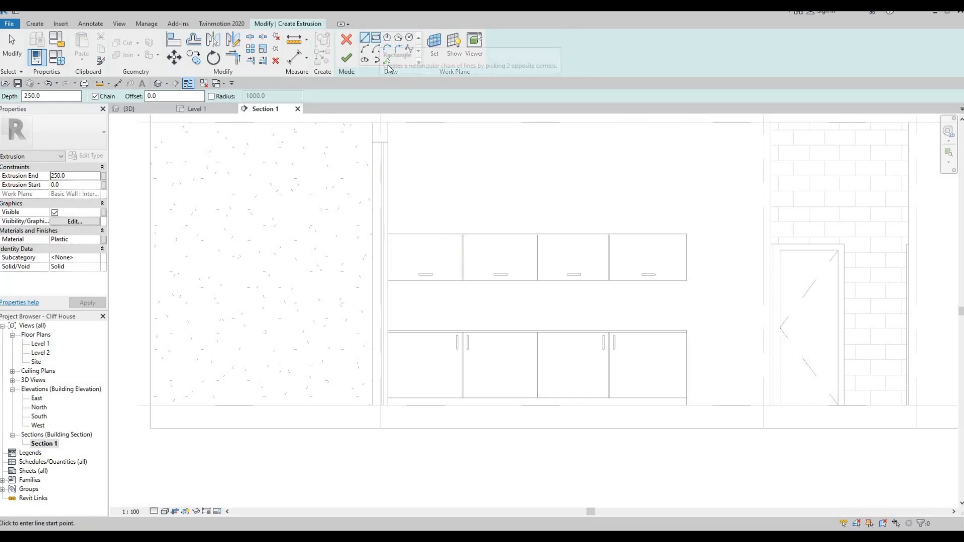
pyautogui.click(389, 280)
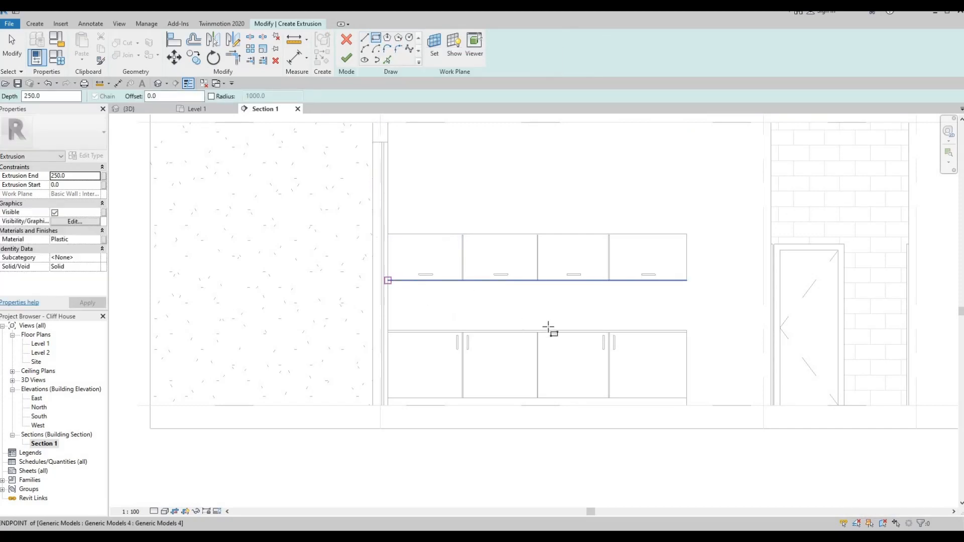
pyautogui.scroll(4, 692, 330)
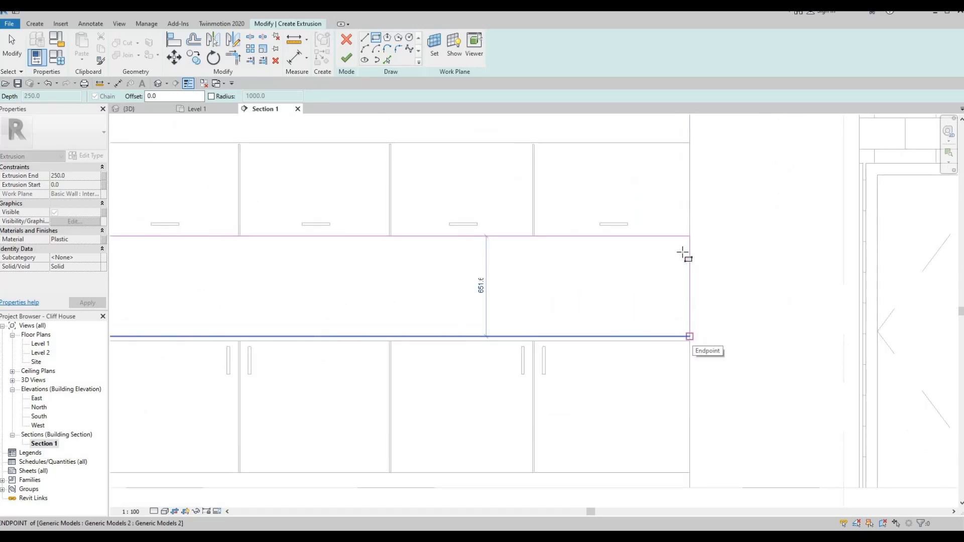
pyautogui.click(690, 335)
pyautogui.scroll(-2, 653, 279)
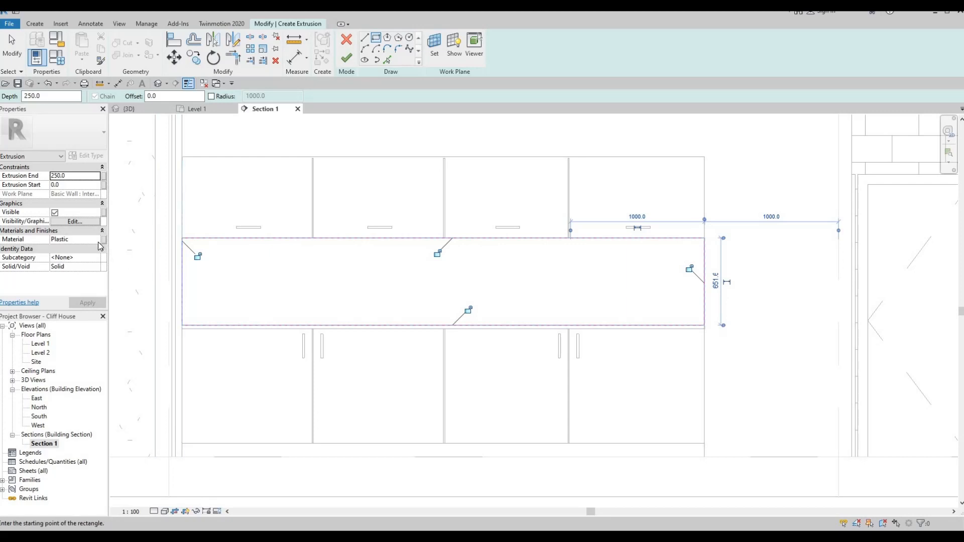
# - Assign the Parking Stripe material to the extrusion and finish its sketch
pyautogui.click(103, 239)
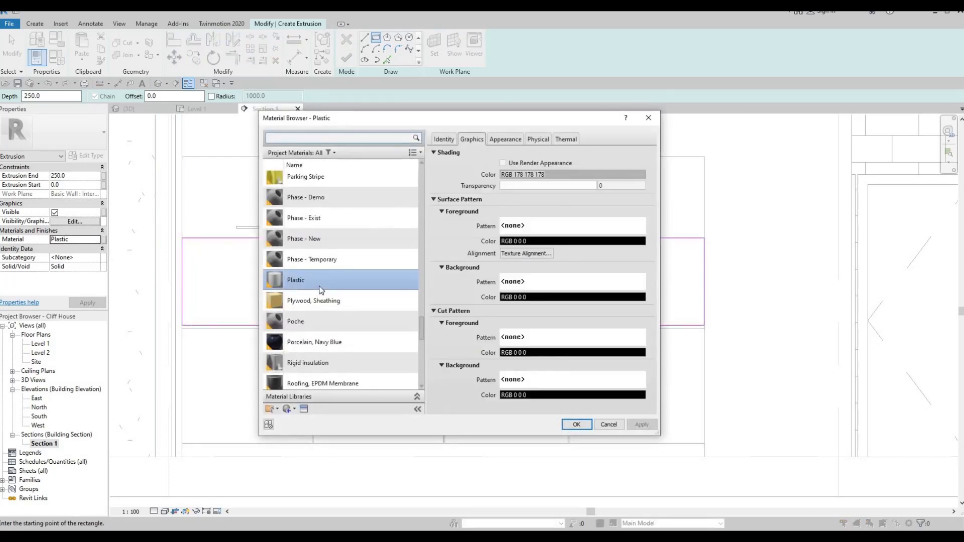
pyautogui.scroll(1, 319, 280)
pyautogui.click(308, 236)
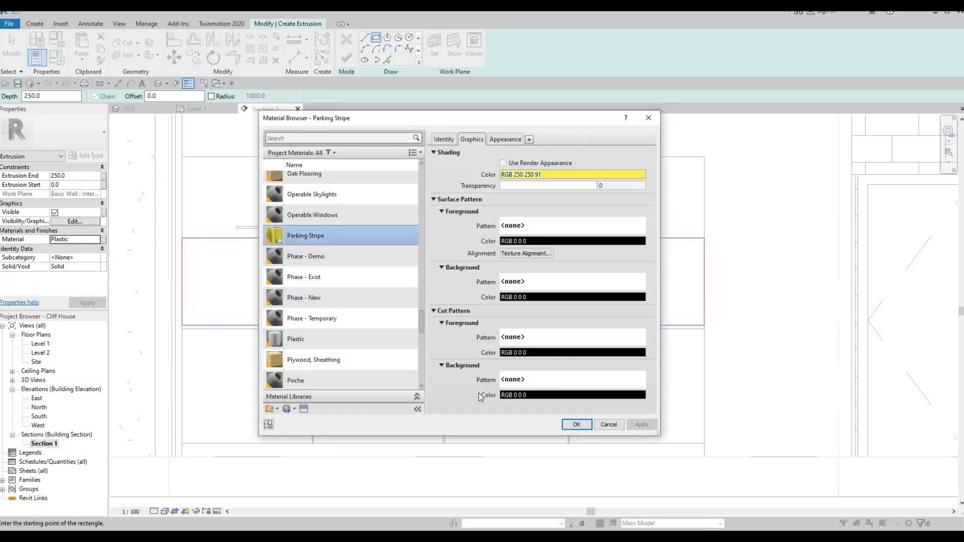
pyautogui.press('Return')
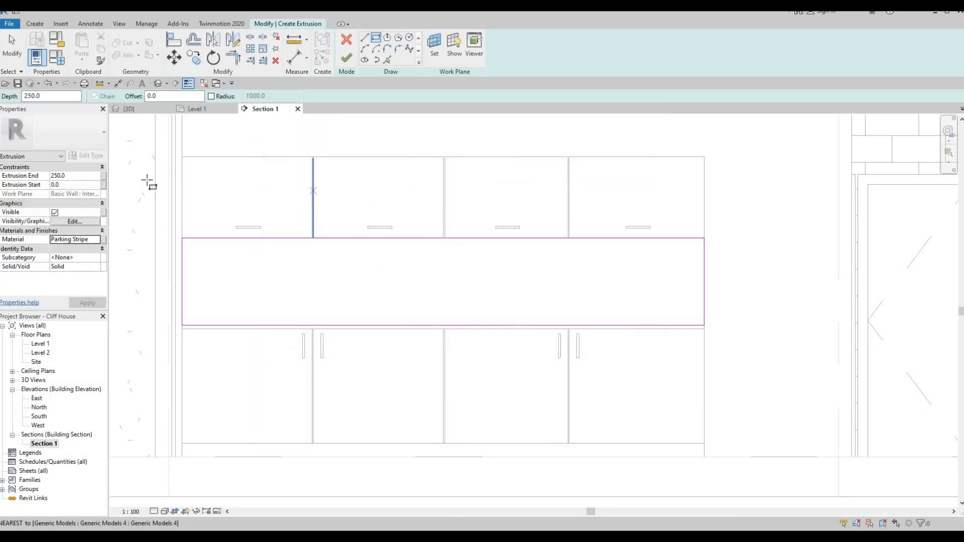
pyautogui.click(346, 58)
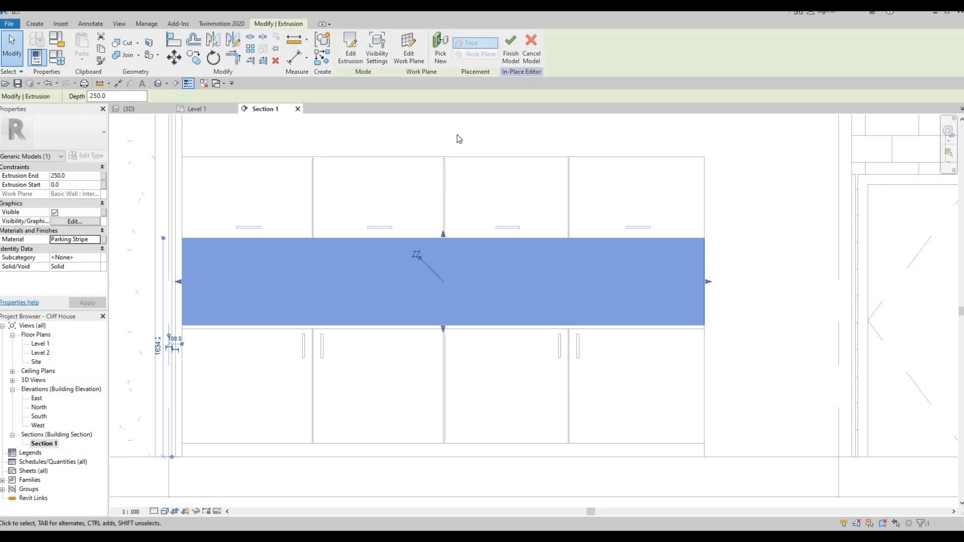
# - In the Level 1 plan, reduce the backsplash extrusion's depth to about 22 mm and finish the in-place model
pyautogui.click(129, 108)
pyautogui.keyDown('shift'); pyautogui.moveTo(379, 321); pyautogui.dragTo(385, 342, button='middle'); pyautogui.keyUp('shift')
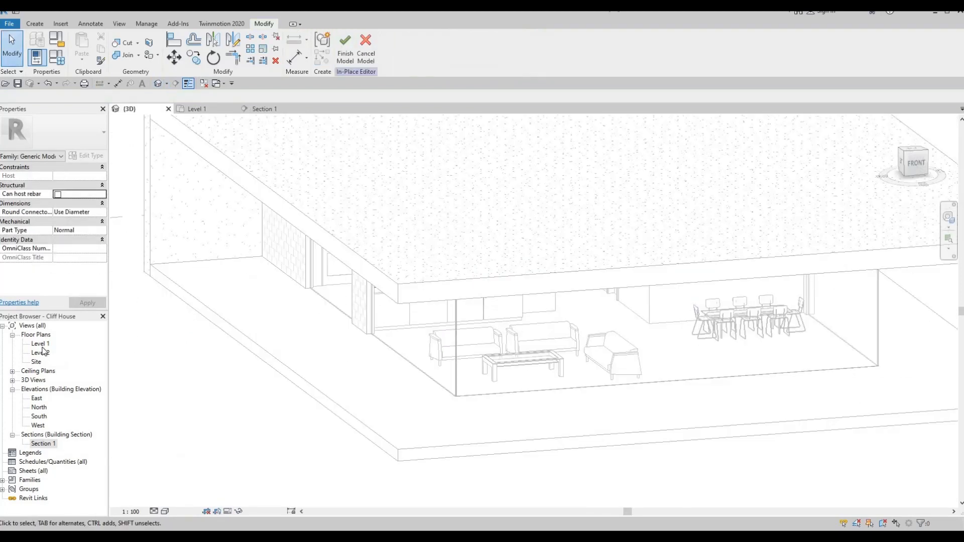
pyautogui.doubleClick(40, 344)
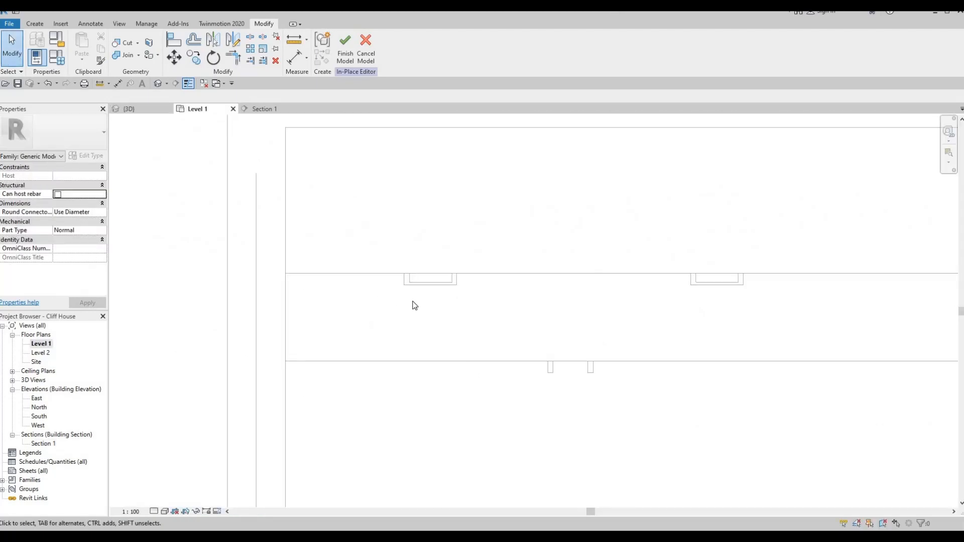
pyautogui.scroll(-5, 414, 305)
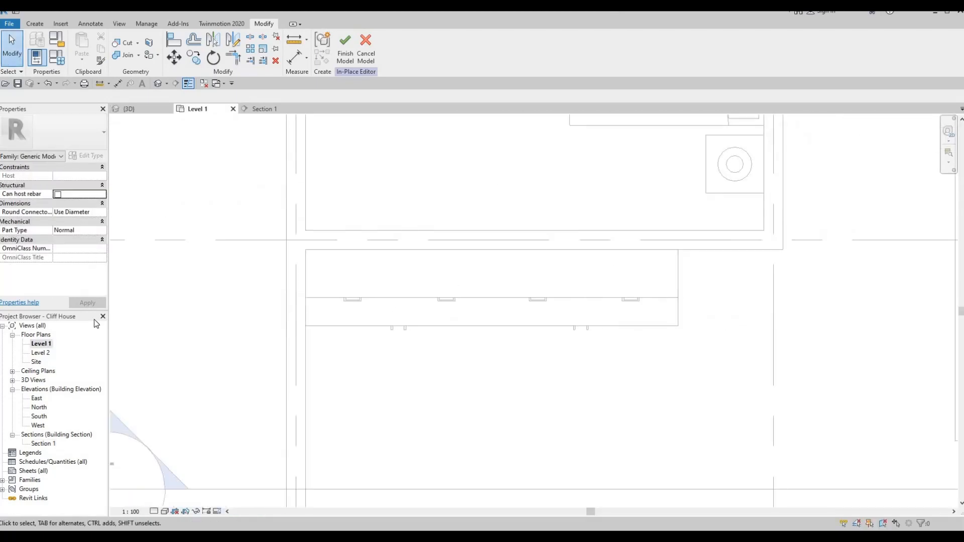
pyautogui.click(492, 275)
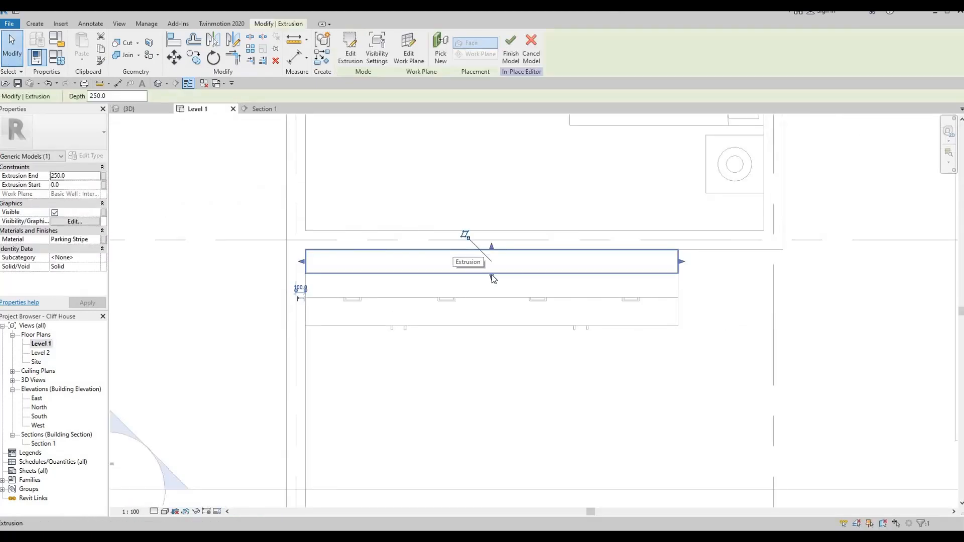
pyautogui.moveTo(493, 274); pyautogui.dragTo(490, 253)
pyautogui.scroll(5, 491, 254)
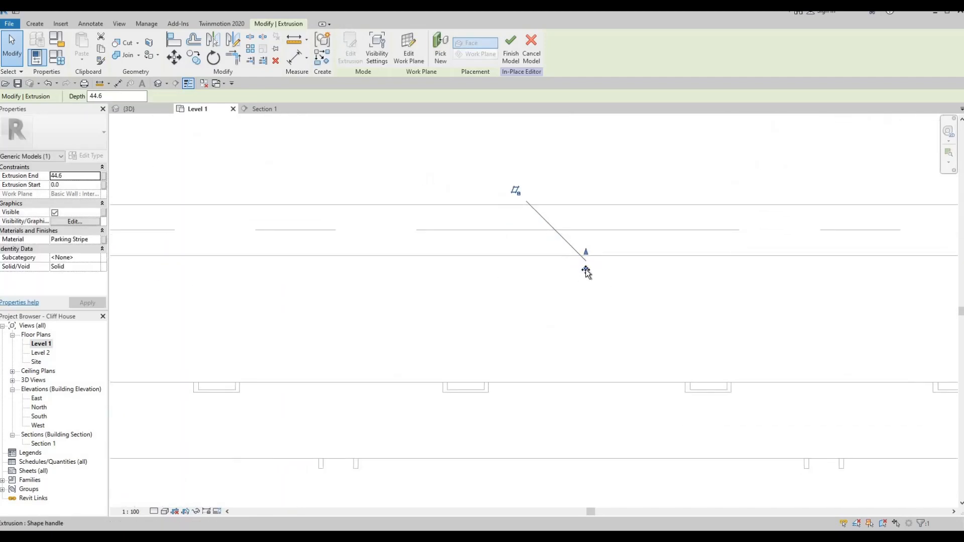
pyautogui.moveTo(586, 271); pyautogui.dragTo(586, 258)
pyautogui.scroll(-3, 610, 290)
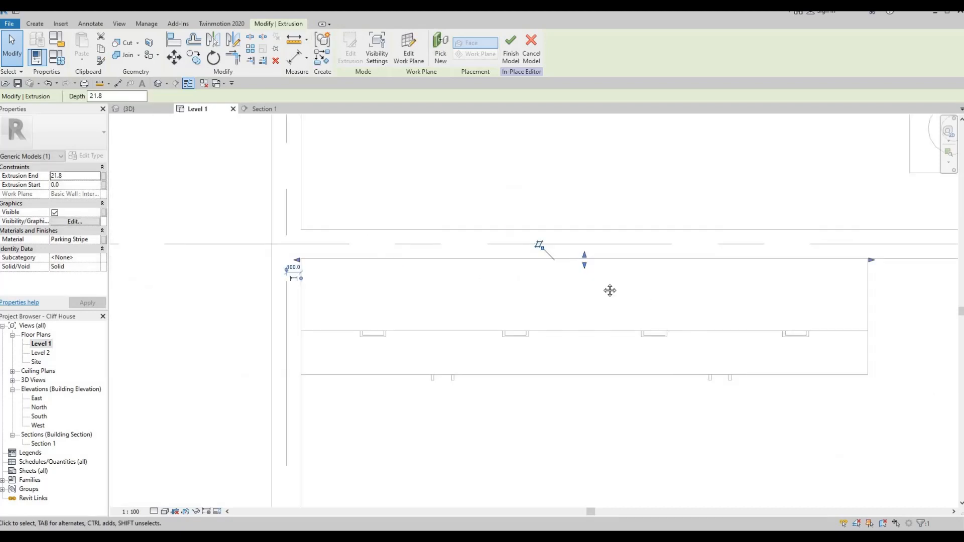
pyautogui.moveTo(610, 291); pyautogui.dragTo(557, 286, button='middle')
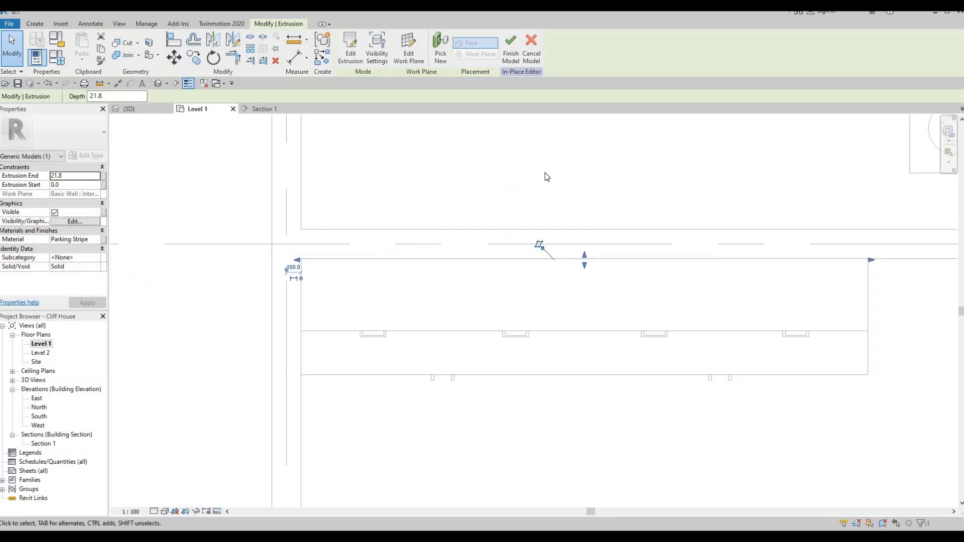
pyautogui.click(508, 48)
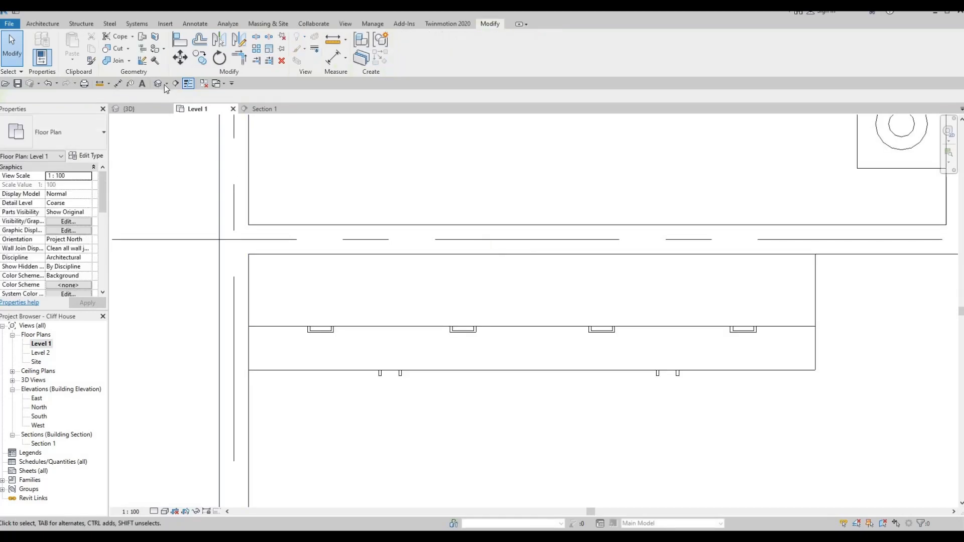
# - Inspect the backsplash panel between the upper and lower cabinets in the 3D view
pyautogui.click(129, 109)
pyautogui.keyDown('shift'); pyautogui.moveTo(344, 166); pyautogui.dragTo(466, 269, button='middle'); pyautogui.keyUp('shift')
pyautogui.scroll(3, 465, 267)
pyautogui.keyDown('shift'); pyautogui.moveTo(536, 240); pyautogui.dragTo(394, 251, button='middle'); pyautogui.keyUp('shift')
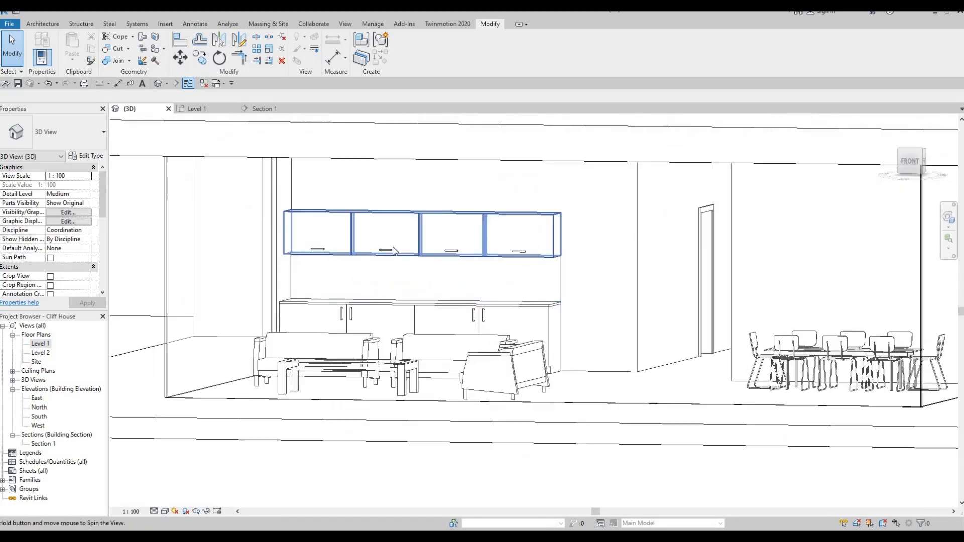
pyautogui.scroll(5, 383, 254)
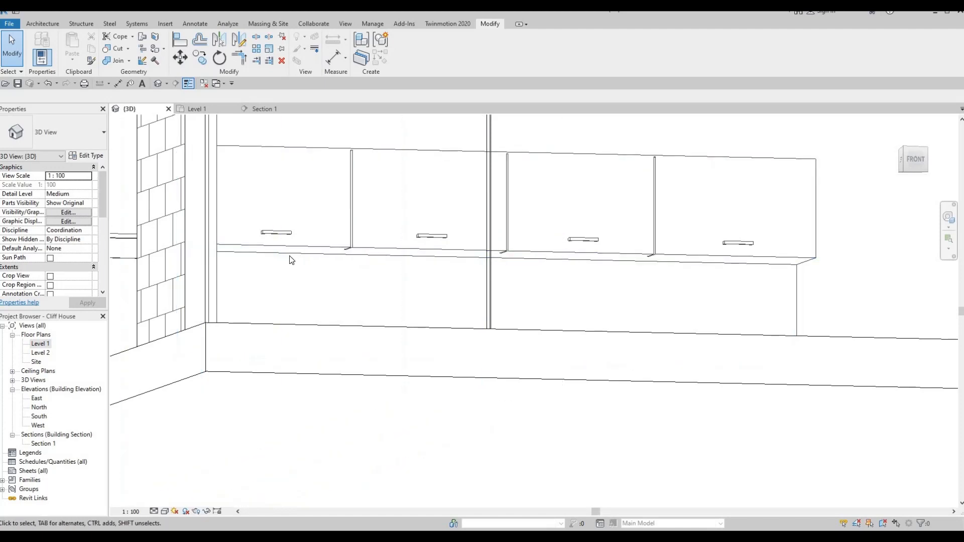
pyautogui.keyDown('shift'); pyautogui.moveTo(316, 277); pyautogui.dragTo(607, 267, button='middle'); pyautogui.keyUp('shift')
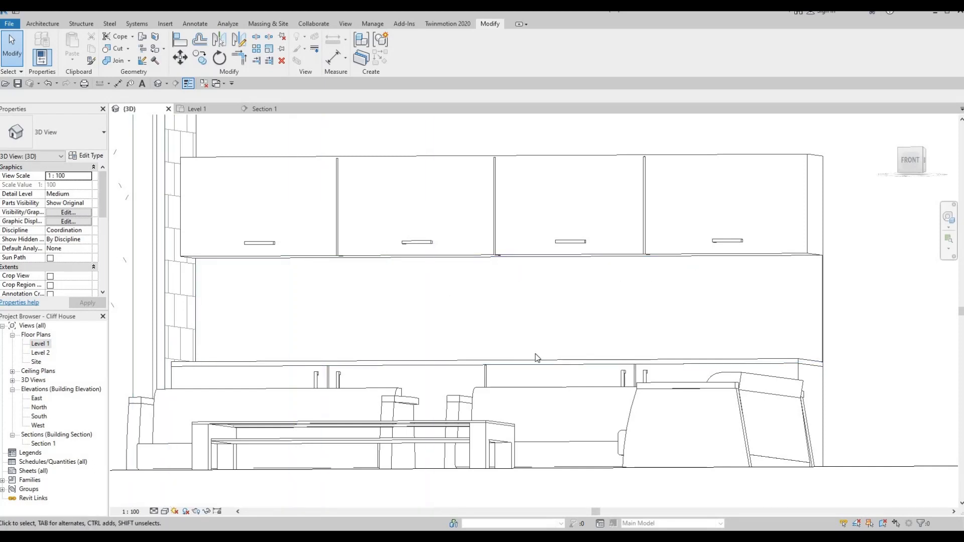
# - In the Section 1 view, create another in-place component in the Generic Models category, keeping the suggested name
pyautogui.doubleClick(47, 445)
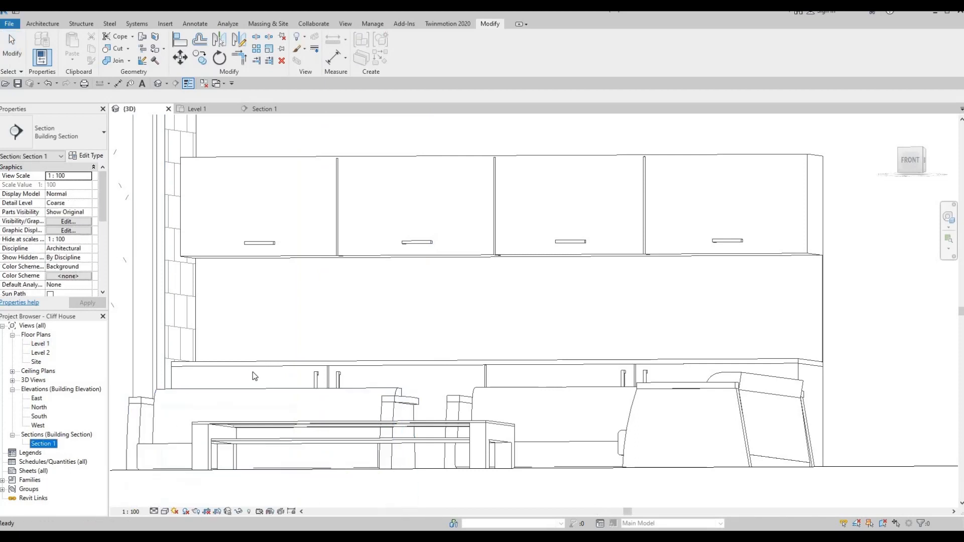
pyautogui.click(47, 27)
pyautogui.click(117, 58)
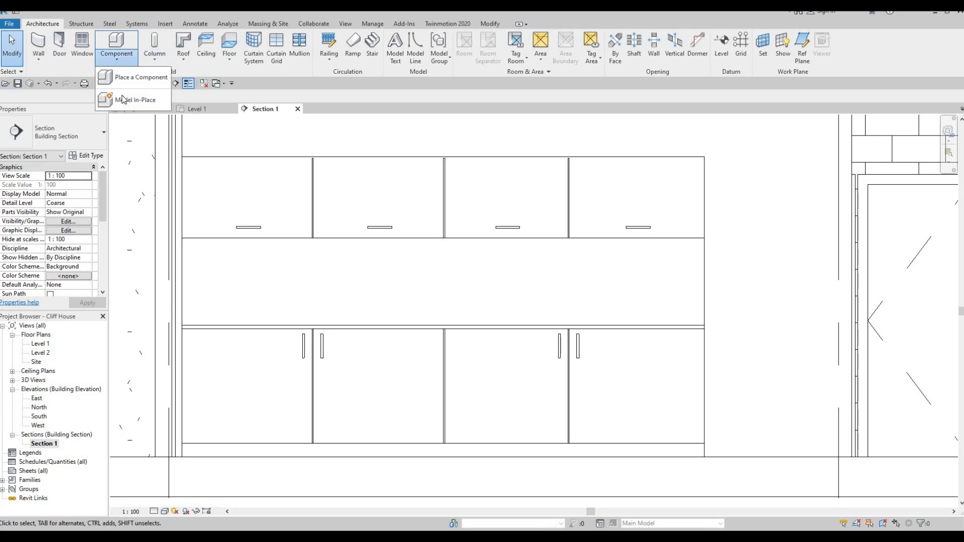
pyautogui.click(128, 101)
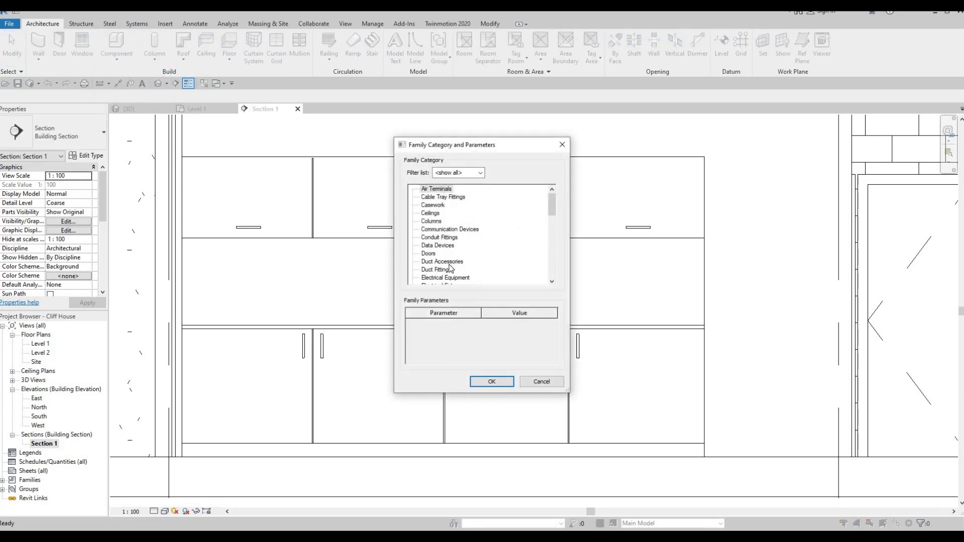
pyautogui.scroll(-3, 450, 267)
pyautogui.click(446, 270)
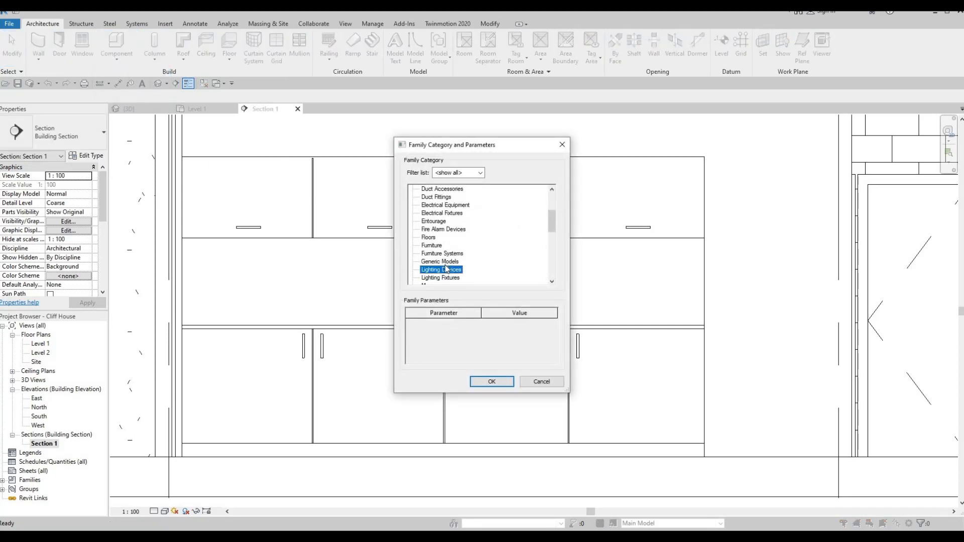
pyautogui.press('Up')
pyautogui.click(482, 378)
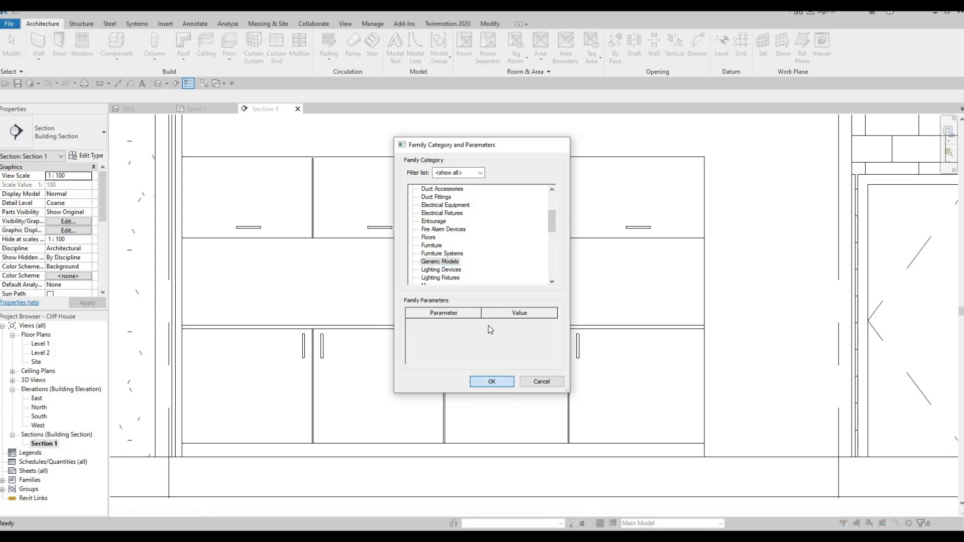
pyautogui.click(485, 290)
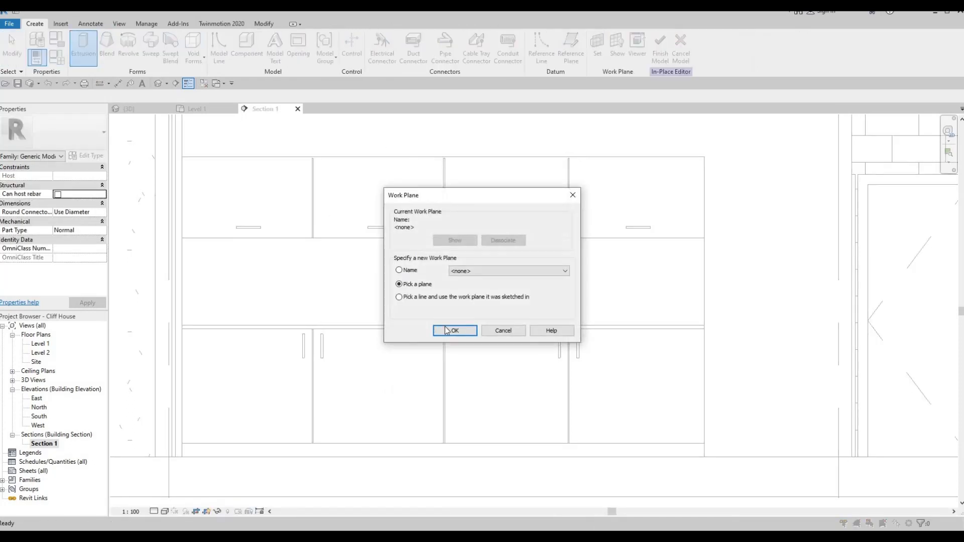
# - Pick the face of the backsplash panel between the cabinets as the work plane for the new extrusion
pyautogui.click(454, 331)
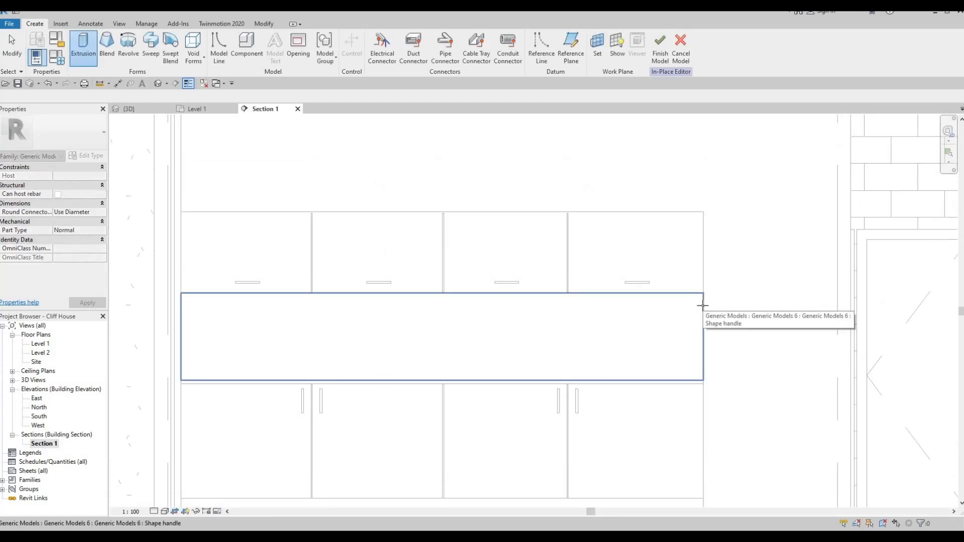
pyautogui.click(702, 305)
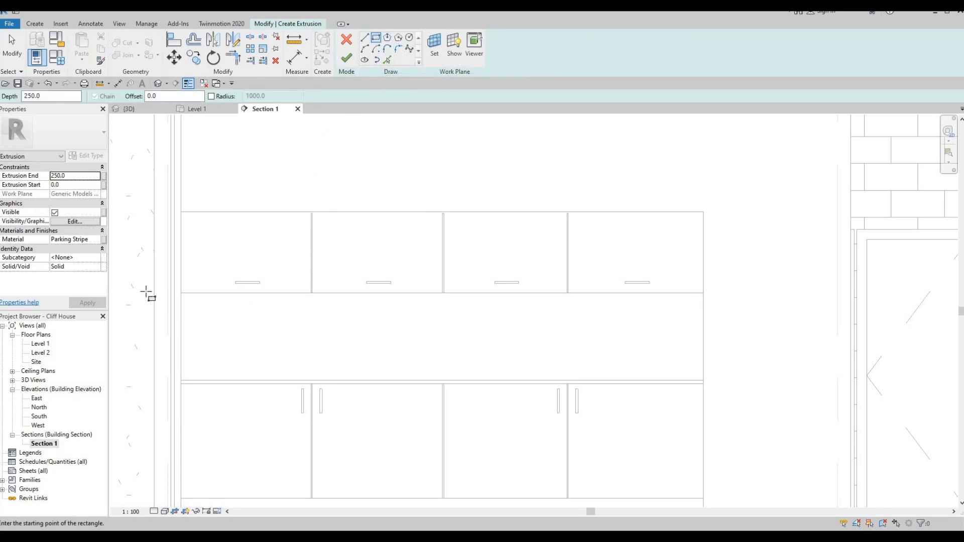
# - Sketch a thin rectangle about 3900 mm long and 14 mm high along the underside of the upper cabinets, spanning their full width
pyautogui.scroll(2, 149, 280)
pyautogui.scroll(2, 150, 278)
pyautogui.click(157, 279)
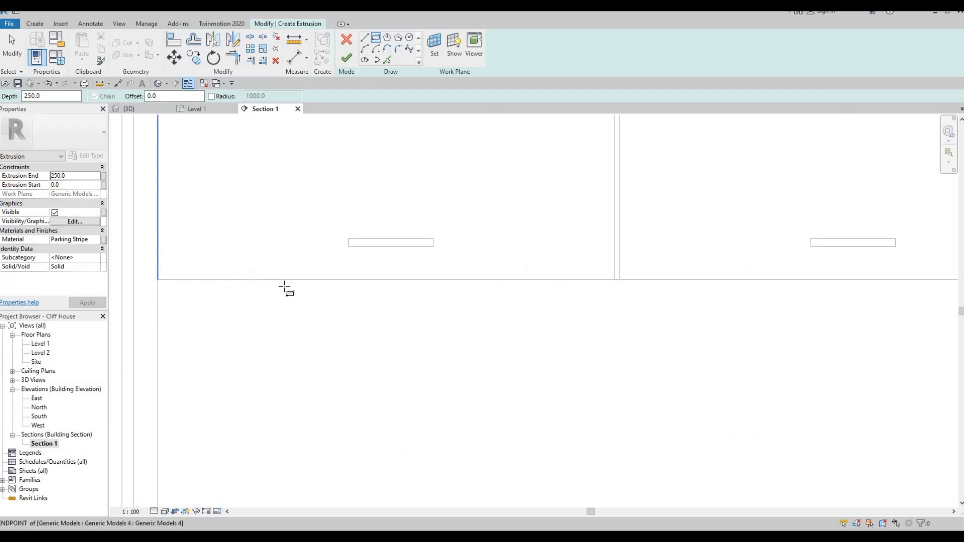
pyautogui.scroll(-2, 518, 297)
pyautogui.moveTo(228, 268); pyautogui.dragTo(151, 263, button='middle')
pyautogui.scroll(-2, 692, 302)
pyautogui.moveTo(692, 301); pyautogui.dragTo(162, 246, button='middle')
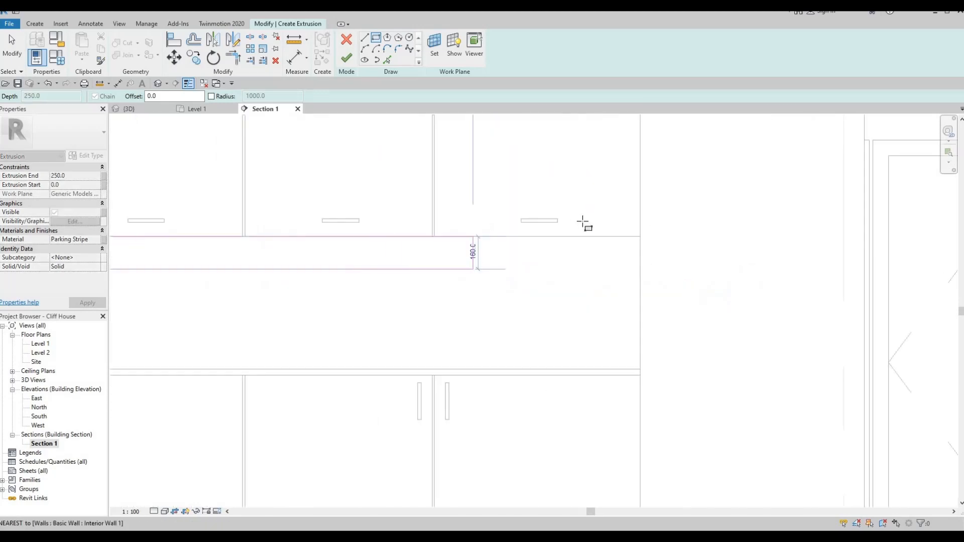
pyautogui.moveTo(672, 249); pyautogui.dragTo(635, 252, button='middle')
pyautogui.scroll(4, 620, 256)
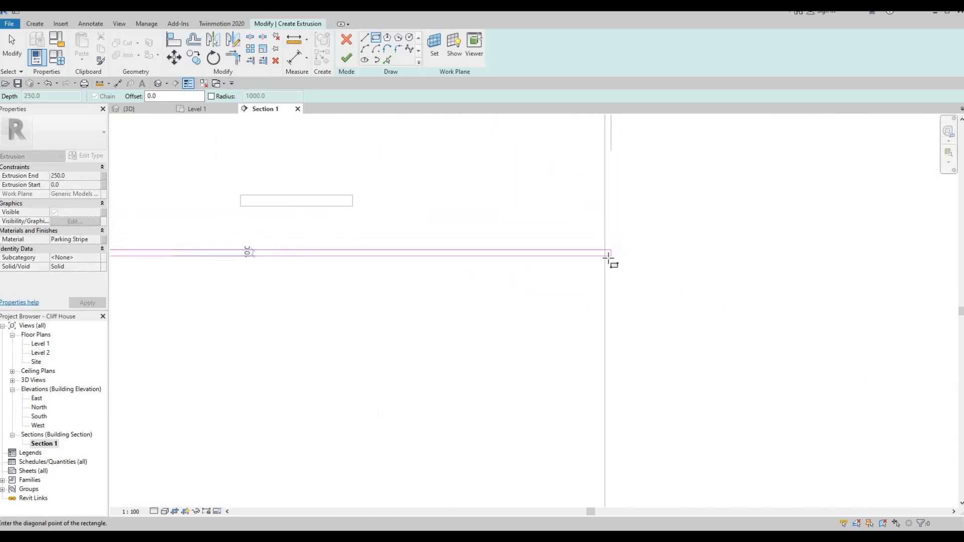
pyautogui.click(606, 257)
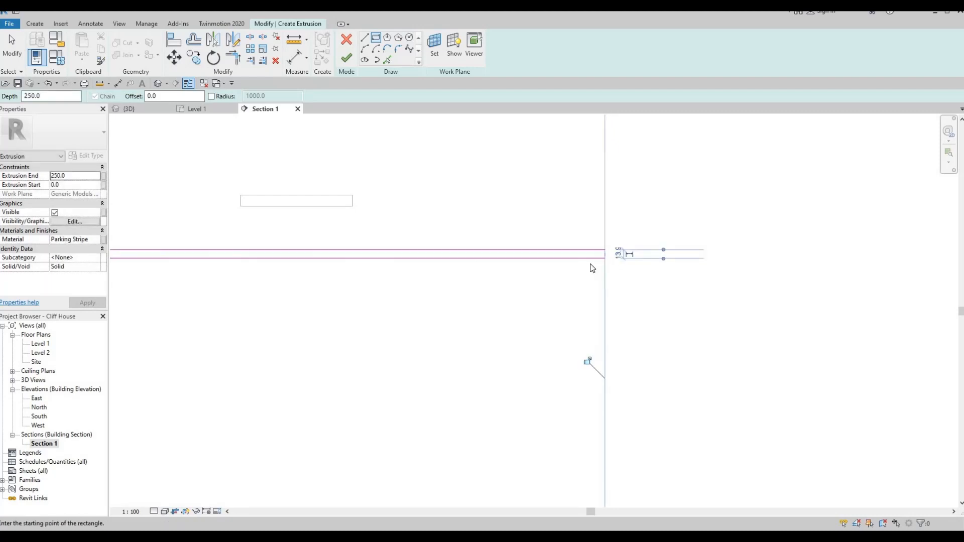
# - Set the height of the thin rectangle to 10 mm by its lower edge and finish the extrusion sketch
pyautogui.press('Escape')
pyautogui.press('Escape')
pyautogui.click(594, 259)
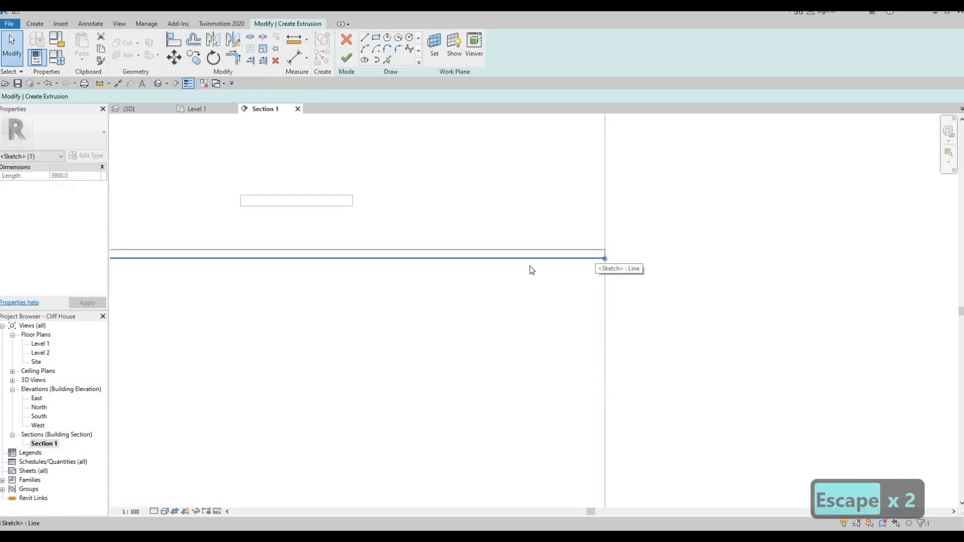
pyautogui.moveTo(707, 270); pyautogui.dragTo(744, 269, button='middle')
pyautogui.scroll(-4, 744, 269)
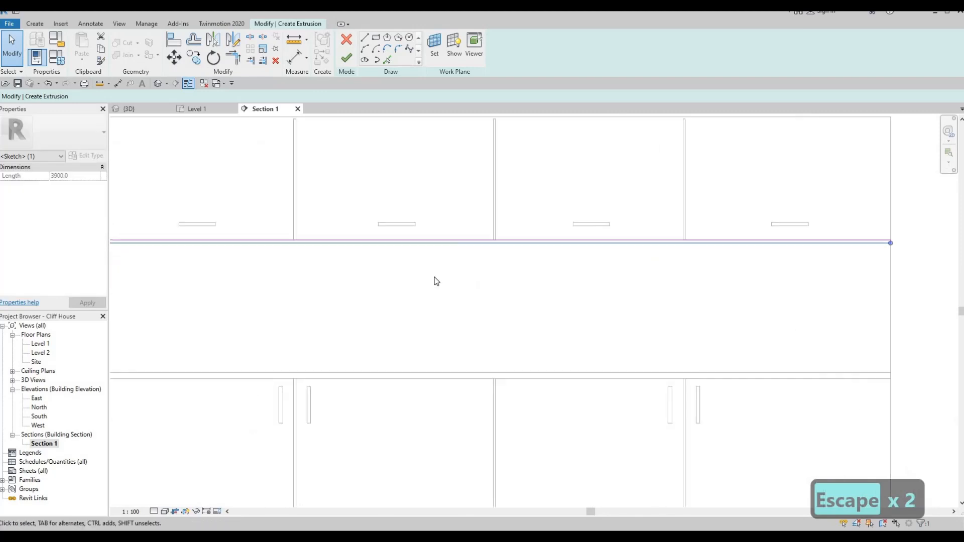
pyautogui.scroll(5, 405, 284)
pyautogui.scroll(2, 404, 291)
pyautogui.click(400, 291)
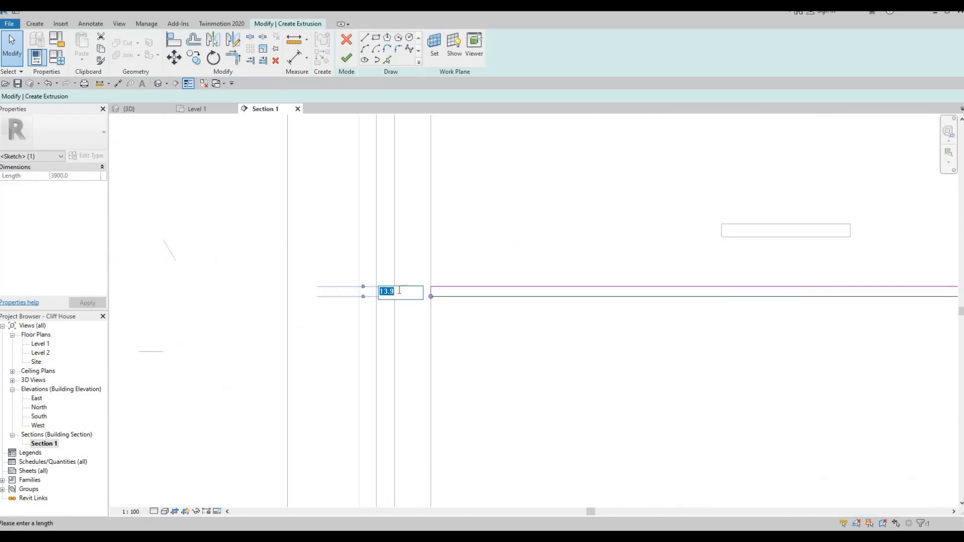
pyautogui.write('10')
pyautogui.press('Return')
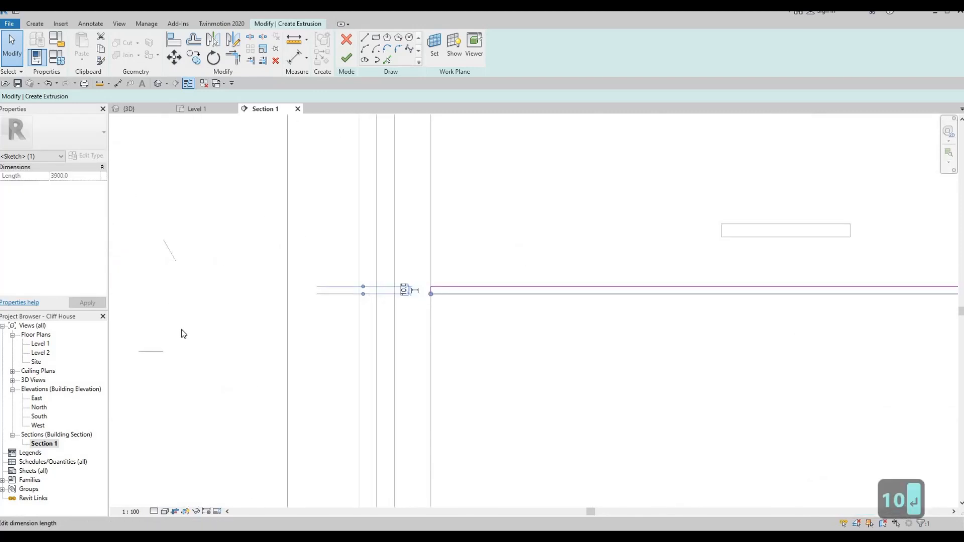
pyautogui.click(345, 59)
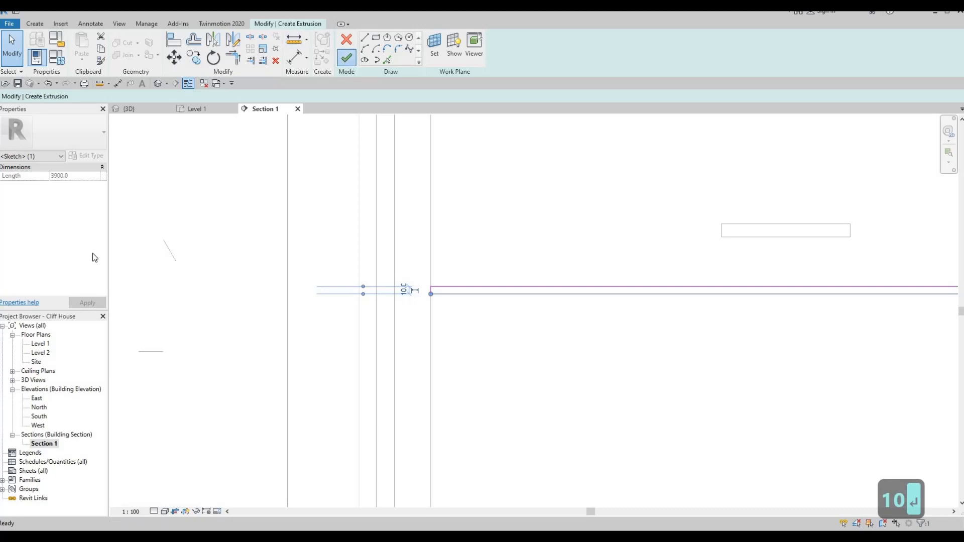
# - Assign the Linen, White material to the thin strip extrusion below the upper cabinets
pyautogui.click(98, 240)
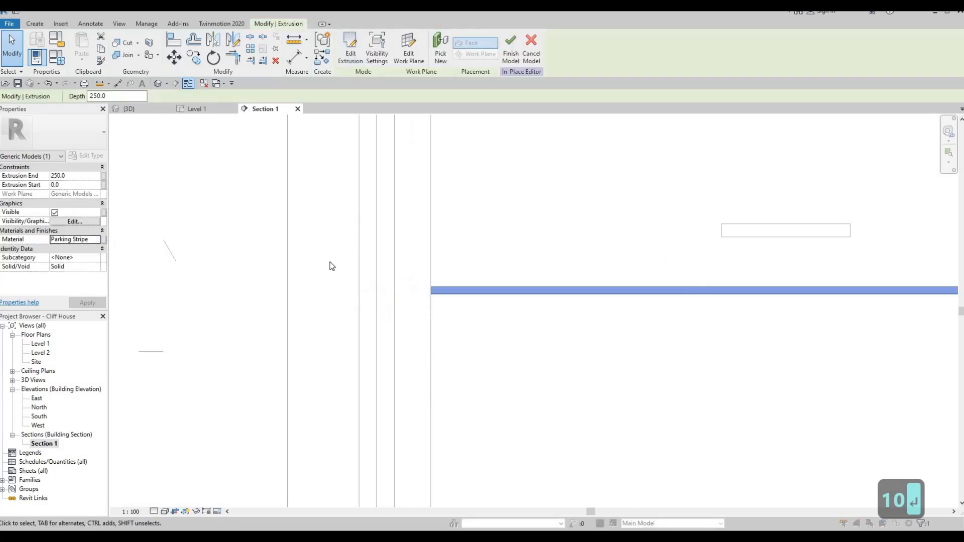
pyautogui.scroll(1, 332, 264)
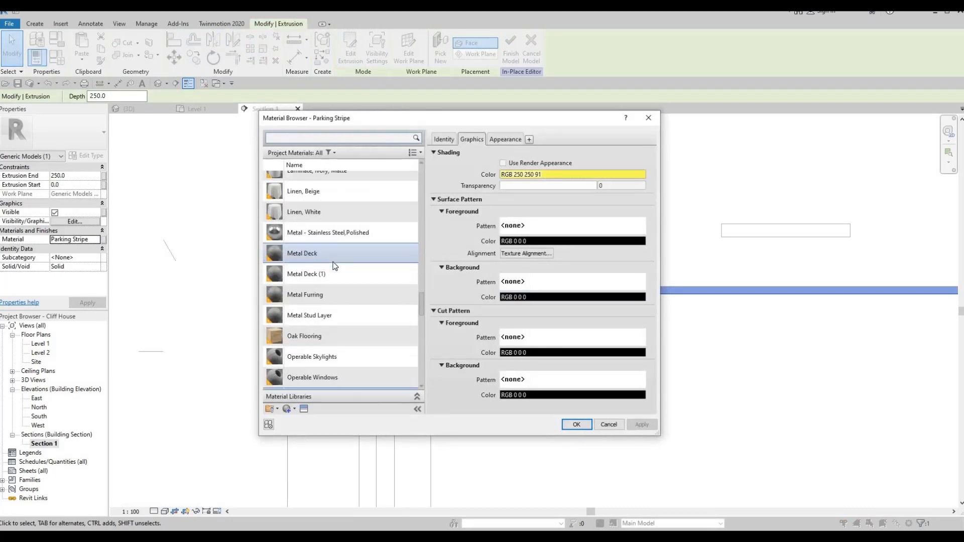
pyautogui.click(323, 211)
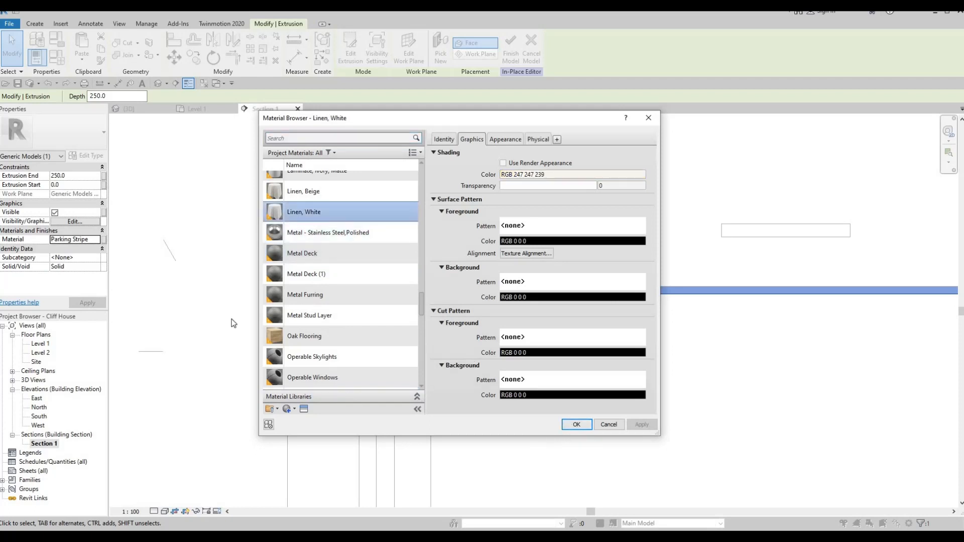
pyautogui.press('Return')
# - Set the strip's extrusion end to 10 mm and finish the in-place model
pyautogui.click(76, 175)
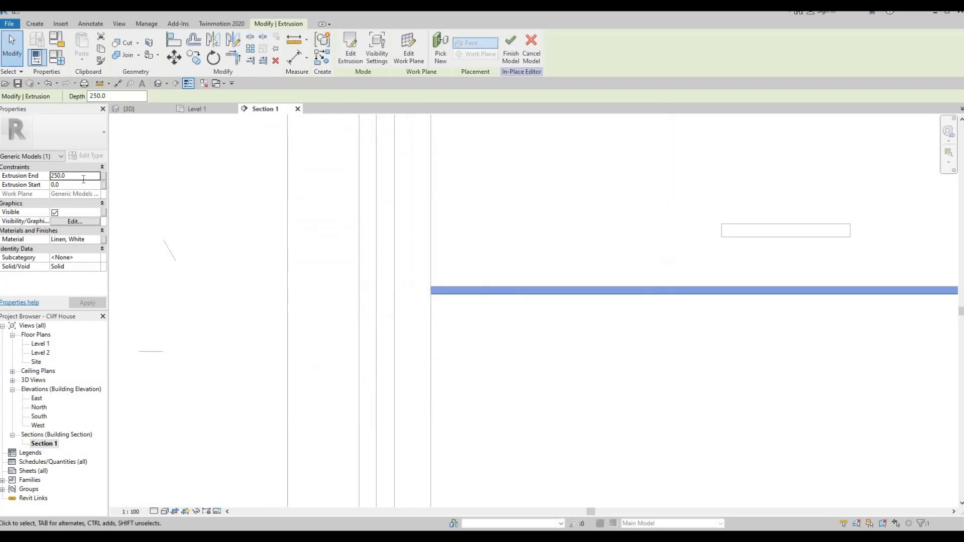
pyautogui.write('10')
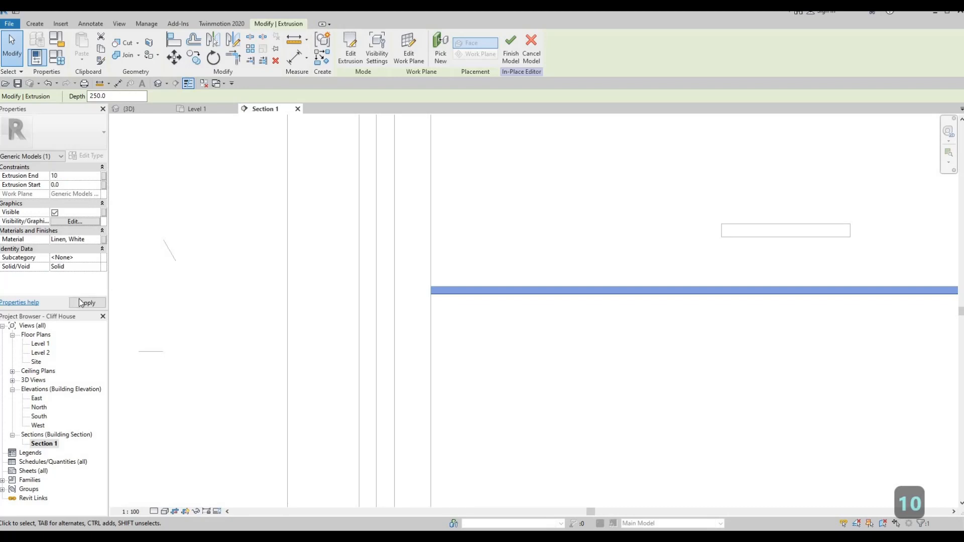
pyautogui.click(88, 303)
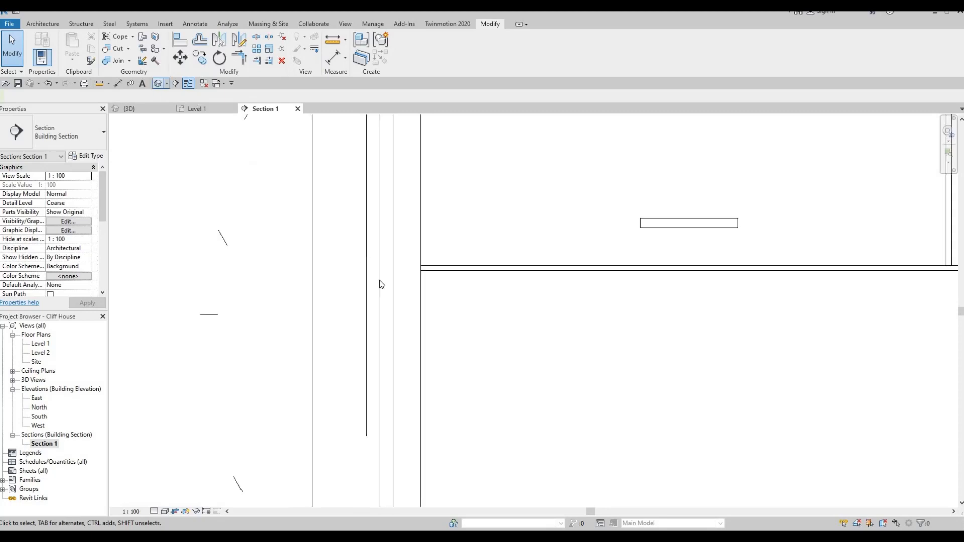
# - Inspect the thin strip where the backsplash meets the underside of the upper cabinets in the 3D view
pyautogui.click(158, 84)
pyautogui.keyDown('shift'); pyautogui.moveTo(496, 304); pyautogui.dragTo(764, 267, button='middle'); pyautogui.keyUp('shift')
pyautogui.scroll(3, 767, 263)
pyautogui.scroll(4, 767, 262)
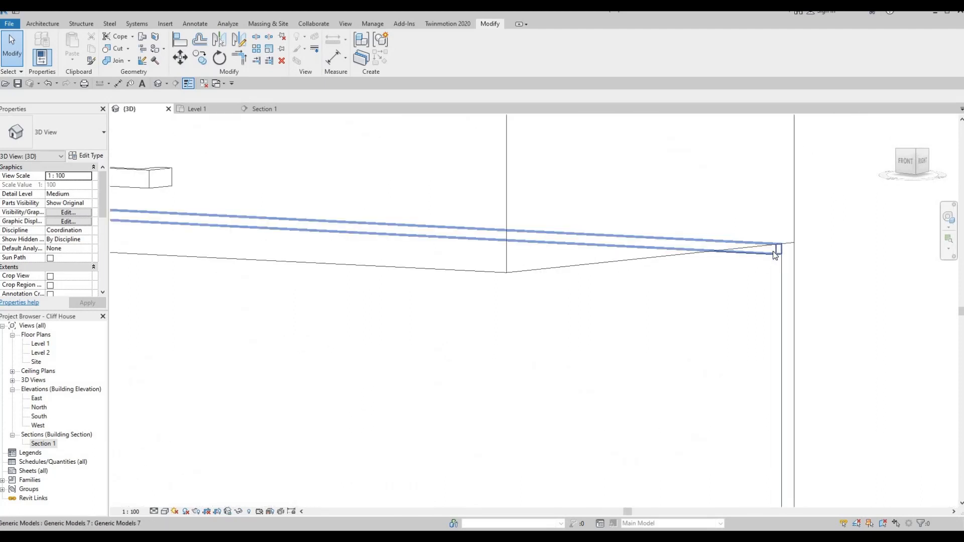
pyautogui.scroll(-4, 775, 255)
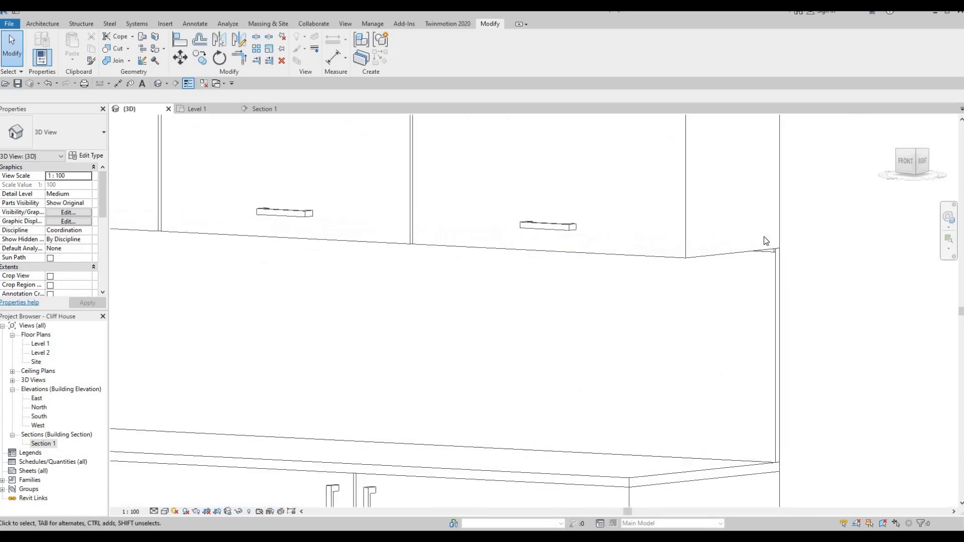
pyautogui.keyDown('shift'); pyautogui.moveTo(763, 237); pyautogui.dragTo(750, 245, button='middle'); pyautogui.keyUp('shift')
pyautogui.scroll(-2, 748, 245)
pyautogui.scroll(-2, 733, 250)
pyautogui.scroll(2, 748, 244)
pyautogui.scroll(2, 741, 237)
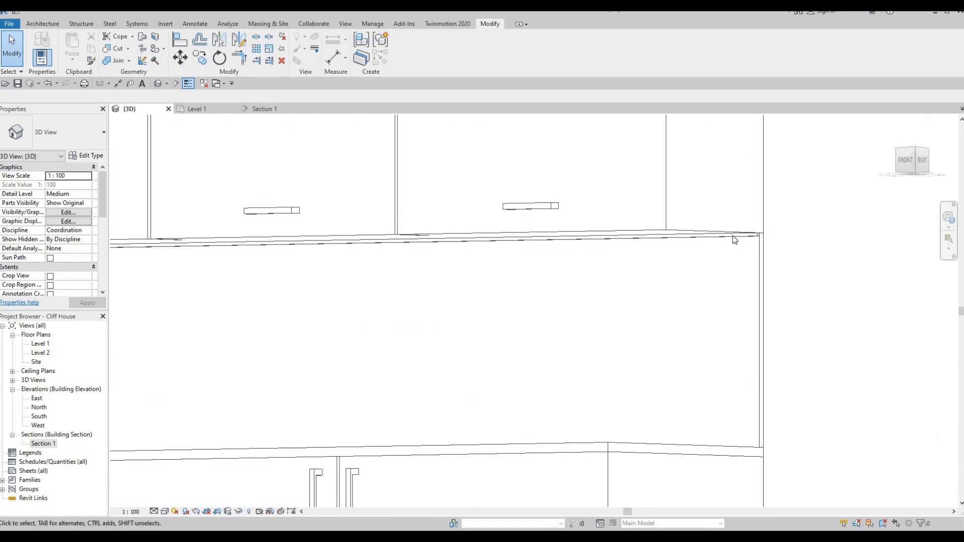
pyautogui.scroll(-1, 482, 272)
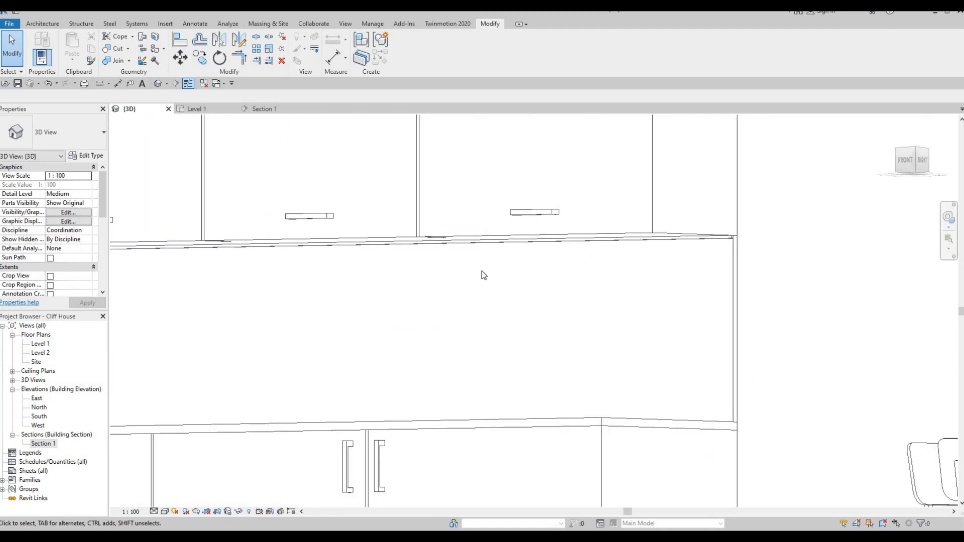
# - Examine the countertop, backsplash and cabinets from several angles in the 3D view
pyautogui.keyDown('shift'); pyautogui.moveTo(510, 304); pyautogui.dragTo(512, 306, button='middle'); pyautogui.keyUp('shift')
pyautogui.scroll(-5, 543, 304)
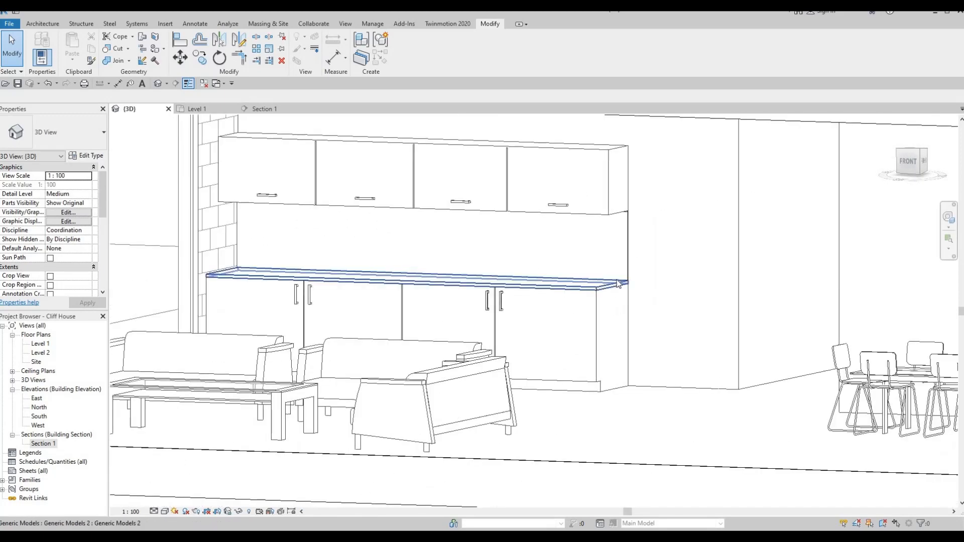
pyautogui.keyDown('shift'); pyautogui.moveTo(619, 284); pyautogui.dragTo(416, 286, button='middle'); pyautogui.keyUp('shift')
pyautogui.scroll(4, 413, 284)
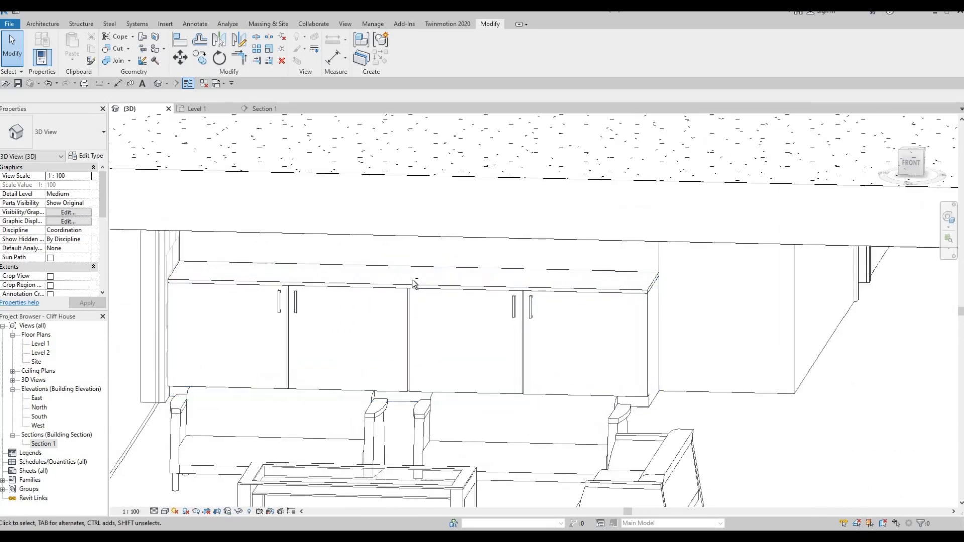
pyautogui.scroll(5, 412, 283)
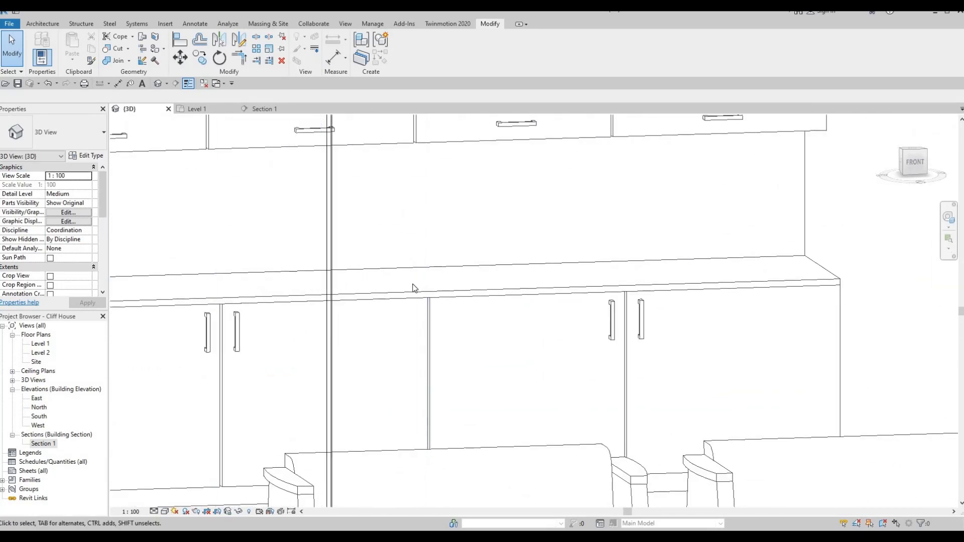
pyautogui.scroll(-5, 470, 297)
pyautogui.scroll(2, 370, 276)
pyautogui.keyDown('shift'); pyautogui.moveTo(370, 276); pyautogui.dragTo(300, 402, button='middle'); pyautogui.keyUp('shift')
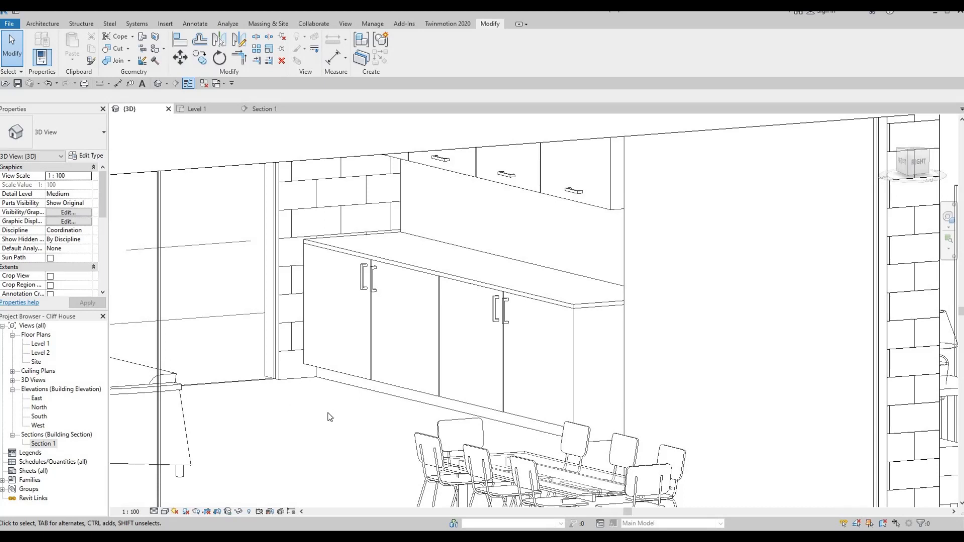
pyautogui.press('F1')
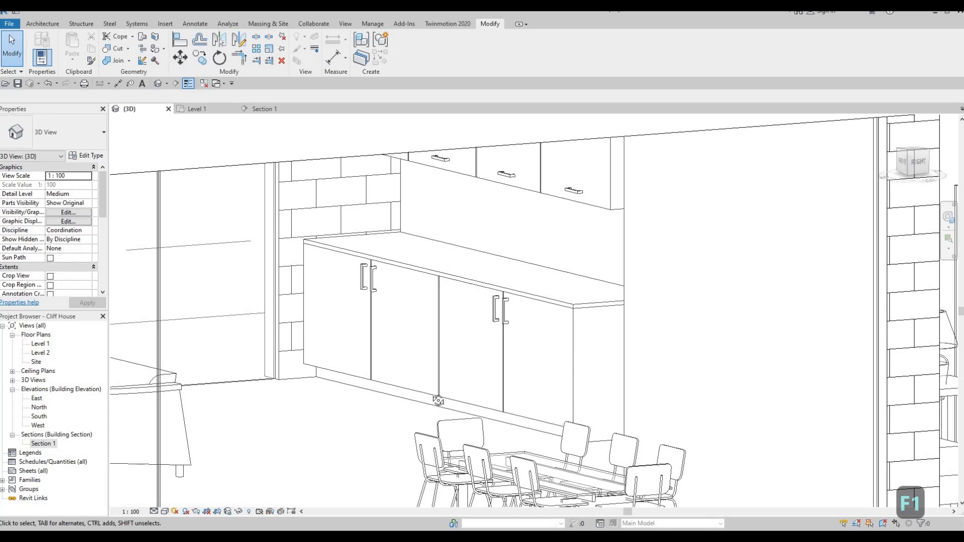
pyautogui.keyDown('shift'); pyautogui.moveTo(437, 400); pyautogui.dragTo(226, 341, button='middle'); pyautogui.keyUp('shift')
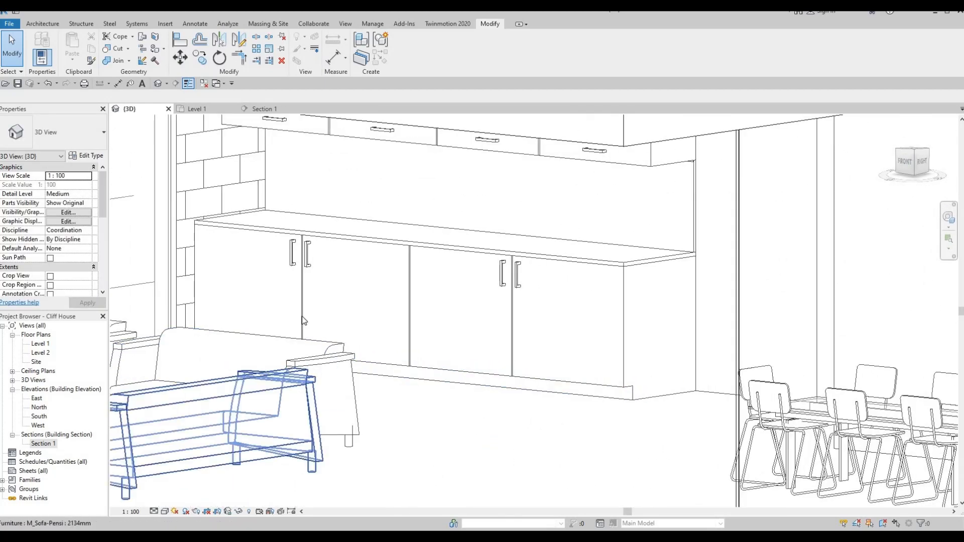
pyautogui.scroll(-3, 354, 291)
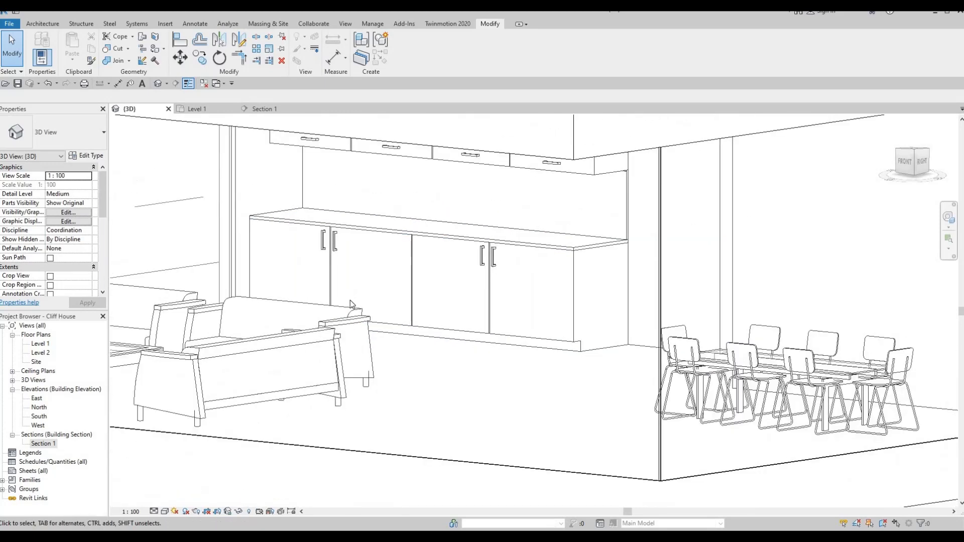
pyautogui.scroll(2, 351, 300)
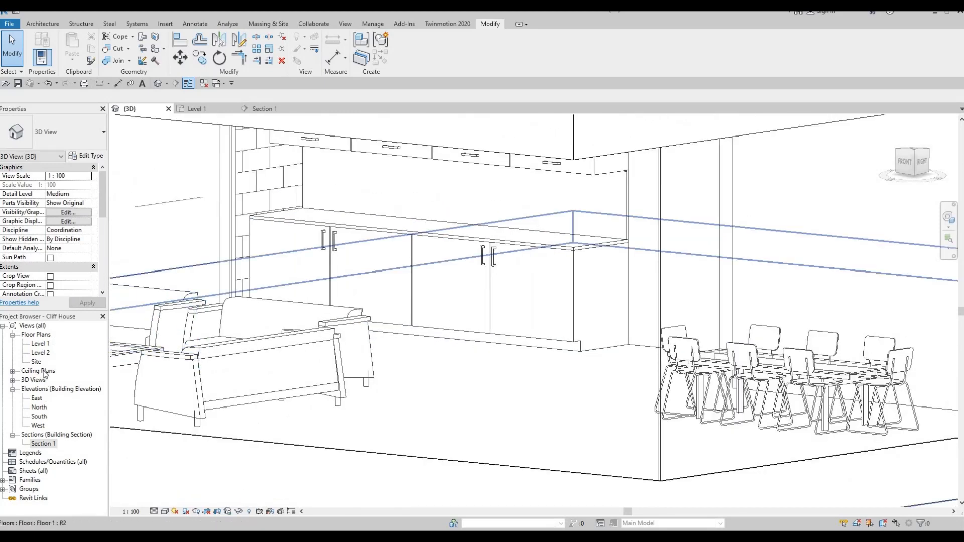
# - Check the kitchen cabinets in the Section 1 view and the room layout in the Level 1 plan
pyautogui.doubleClick(44, 444)
pyautogui.scroll(4, 445, 372)
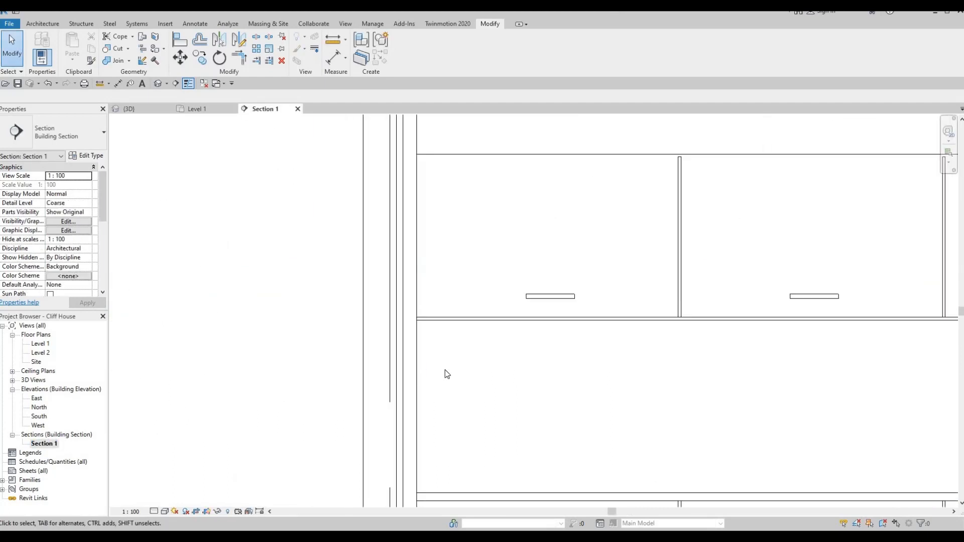
pyautogui.scroll(-4, 411, 304)
pyautogui.scroll(1, 377, 311)
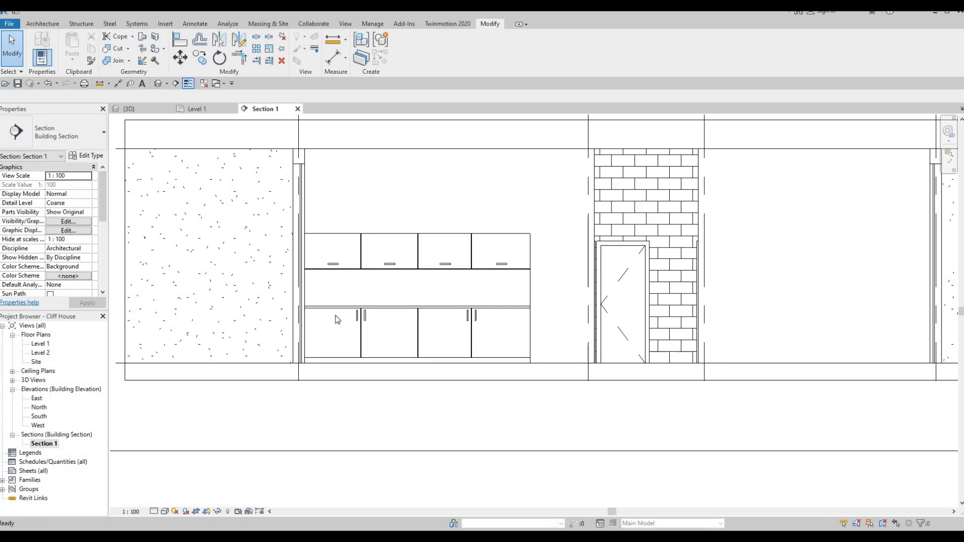
pyautogui.hotkey('ctrl', 'Tab')
pyautogui.scroll(-5, 331, 357)
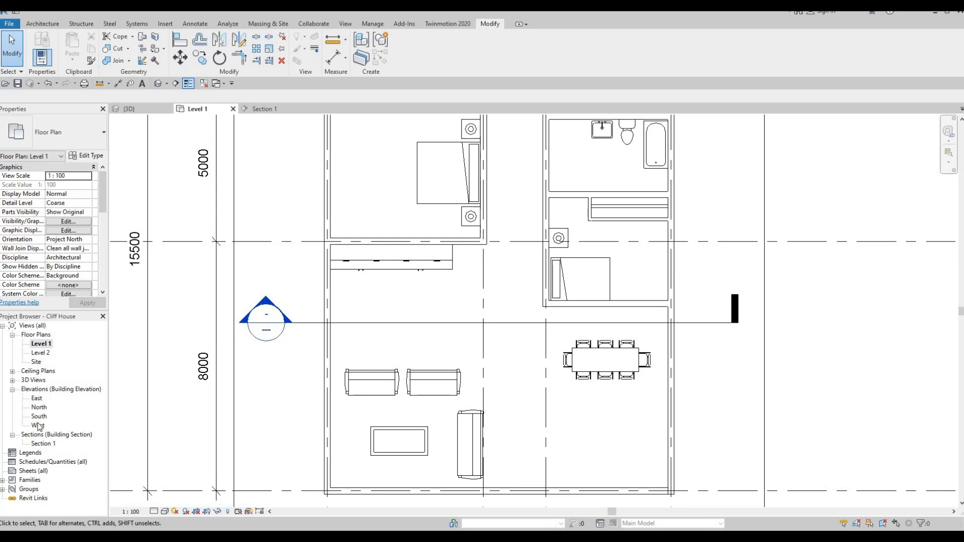
# - In the Section 1 view, start a new in-place component in the Generic Models category, keeping the suggested name
pyautogui.doubleClick(39, 443)
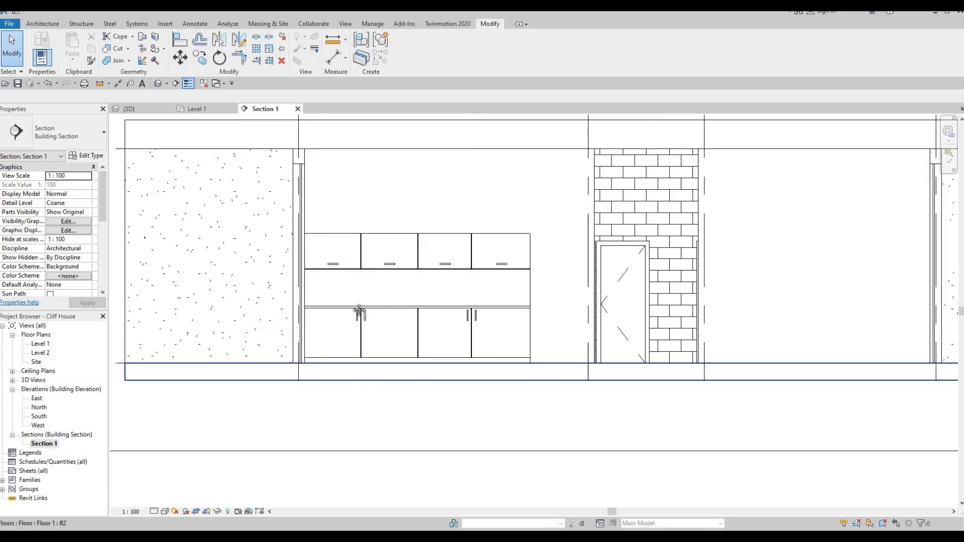
pyautogui.click(49, 26)
pyautogui.click(123, 61)
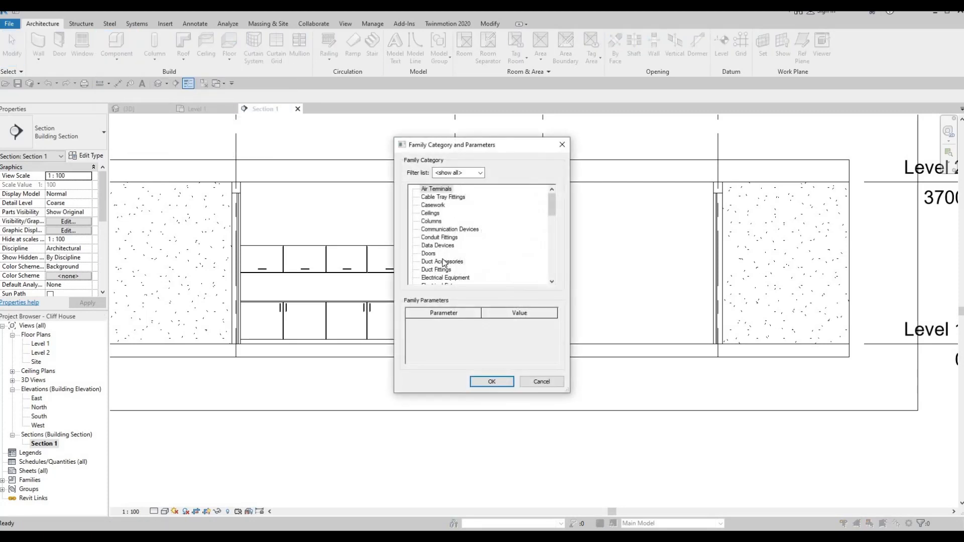
pyautogui.scroll(-3, 444, 262)
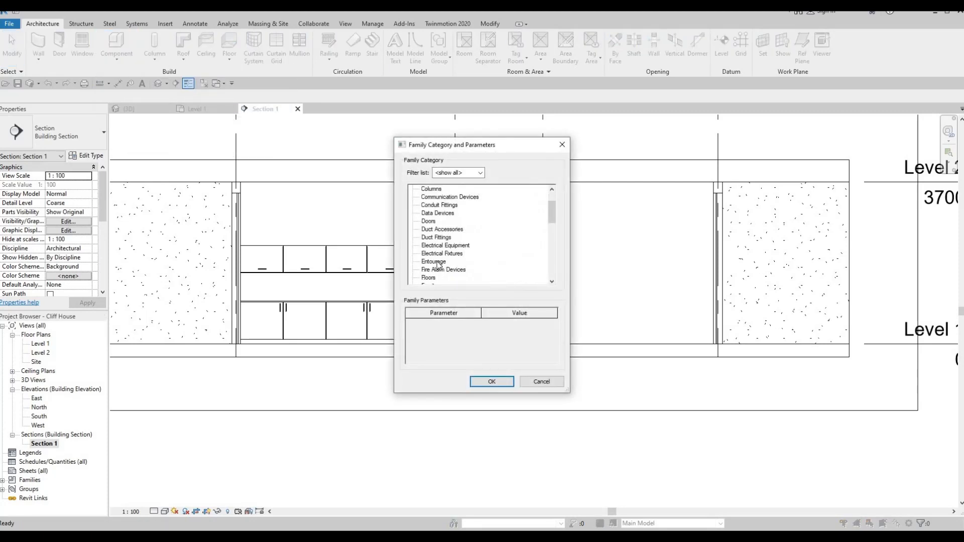
pyautogui.click(490, 381)
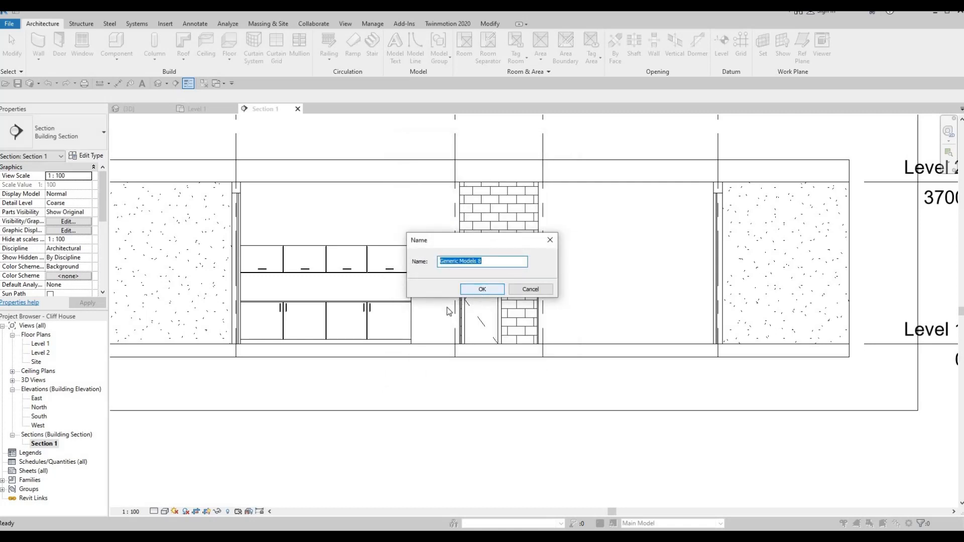
pyautogui.press('Return')
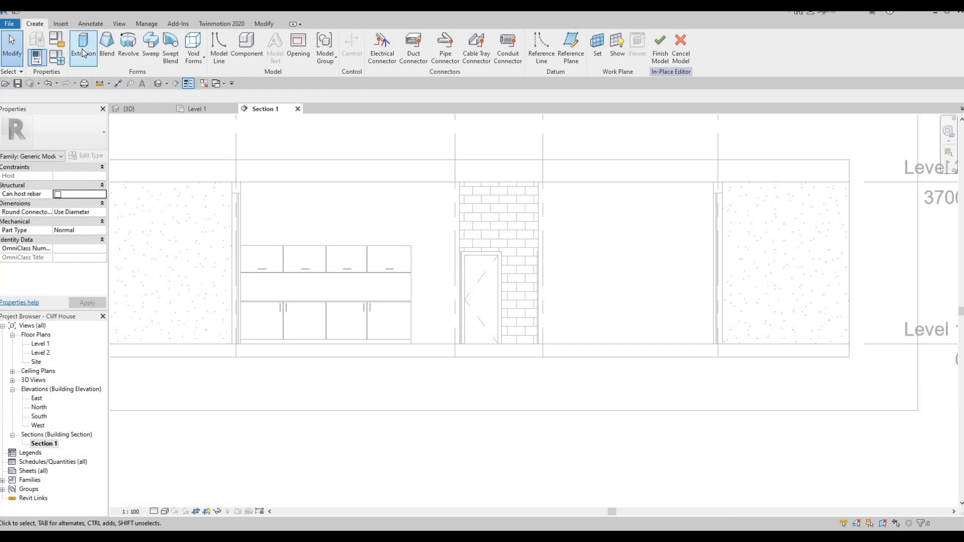
# - Start an extrusion and pick the interior wall behind the kitchen cabinets as its work plane
pyautogui.click(82, 52)
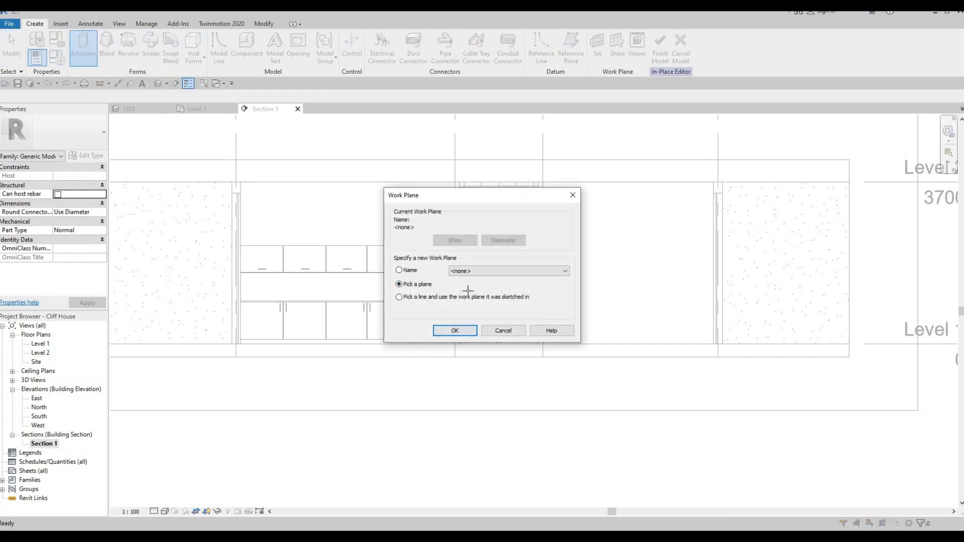
pyautogui.press('Return')
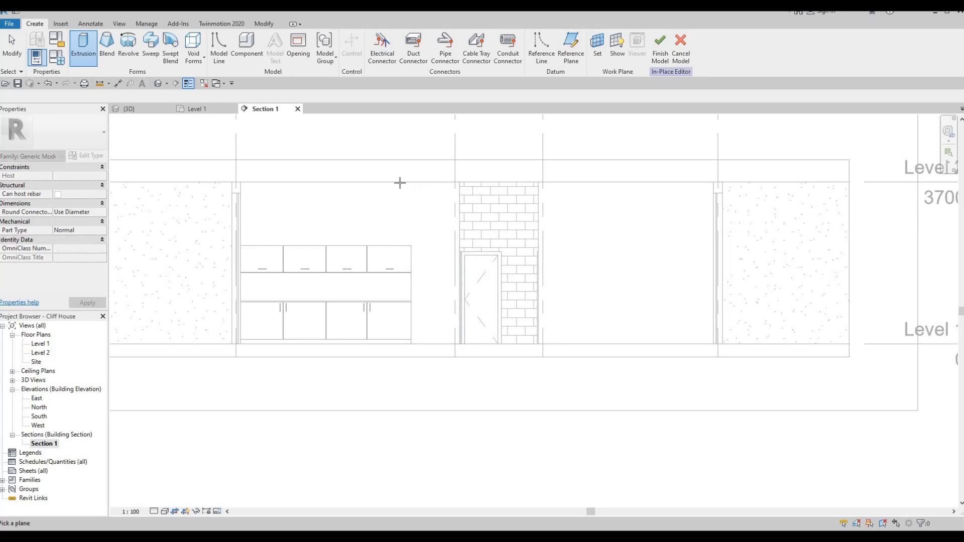
pyautogui.press('Tab')
pyautogui.press('Tab')
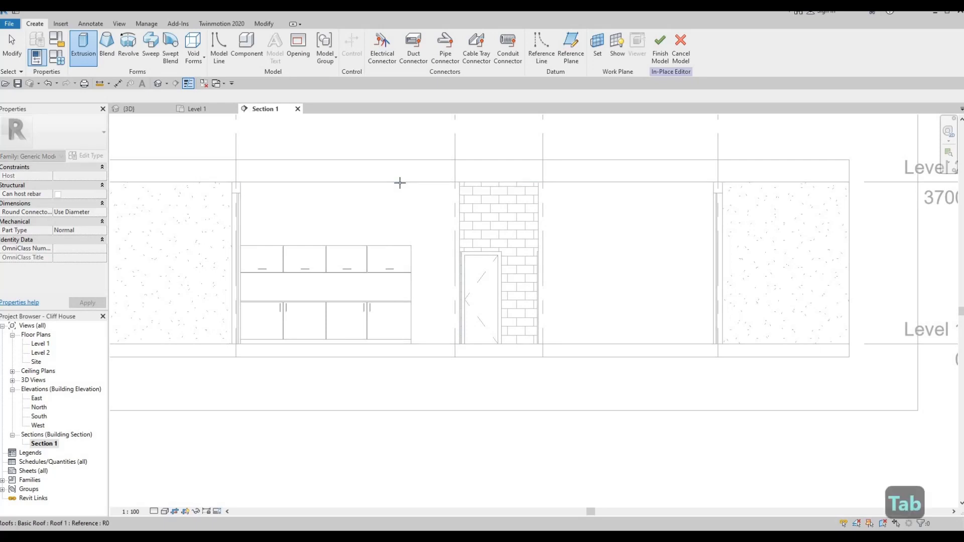
pyautogui.click(402, 188)
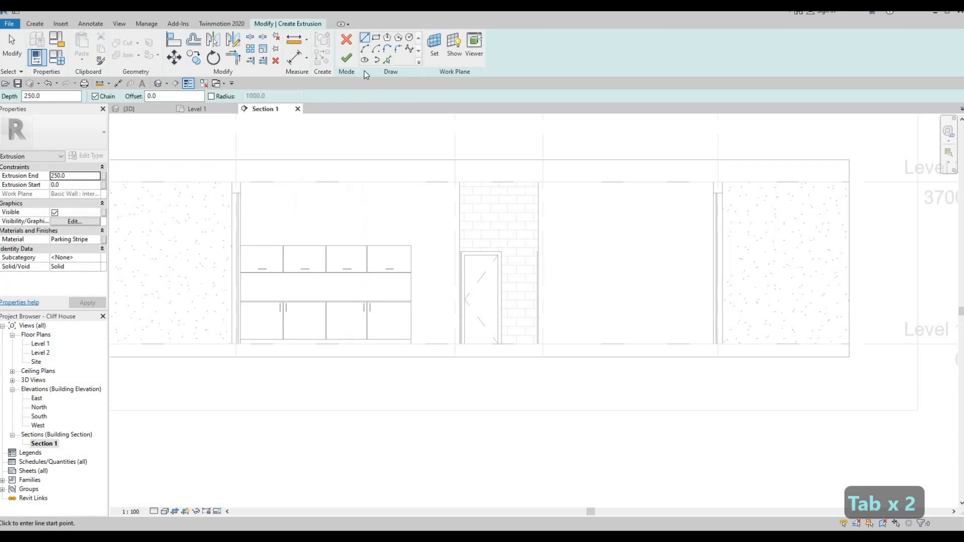
# - Sketch a horizontal rectangle about 2500 mm long and 200 mm high just above the countertop
pyautogui.click(376, 38)
pyautogui.scroll(3, 411, 269)
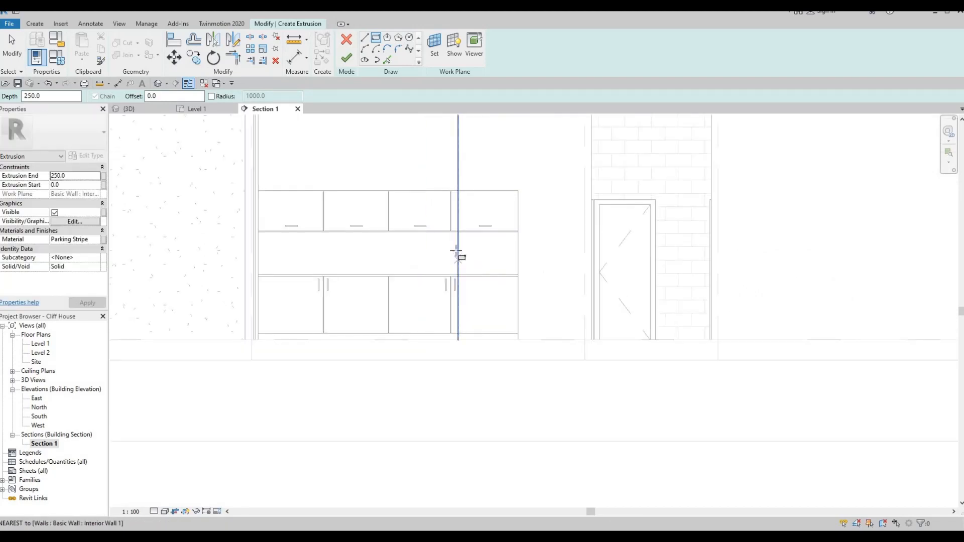
pyautogui.scroll(-5, 451, 253)
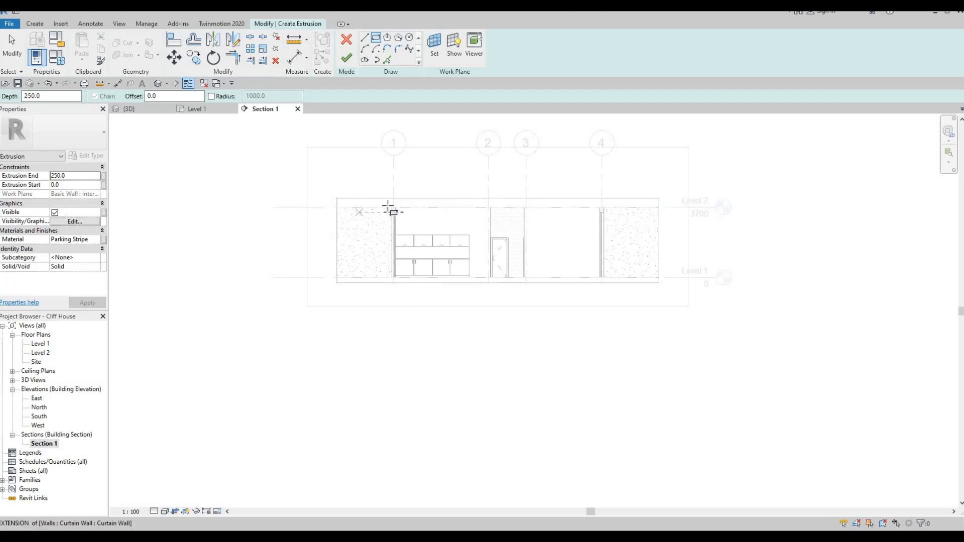
pyautogui.scroll(3, 387, 209)
pyautogui.scroll(-2, 477, 254)
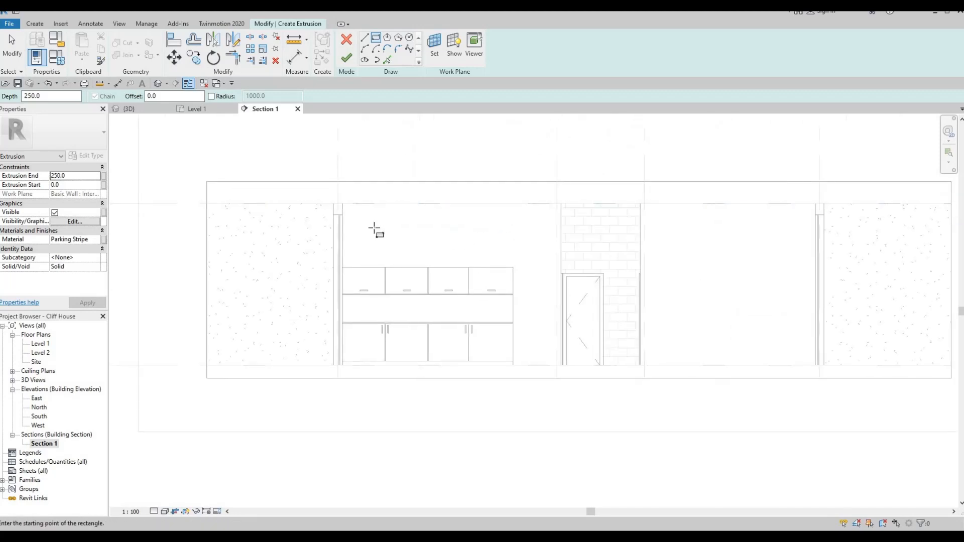
pyautogui.scroll(2, 383, 236)
pyautogui.scroll(3, 393, 260)
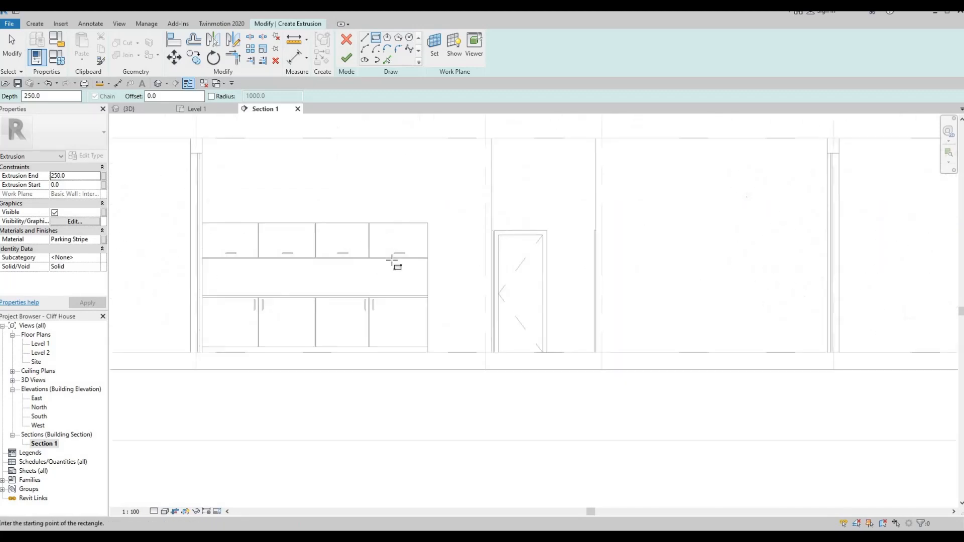
pyautogui.click(404, 288)
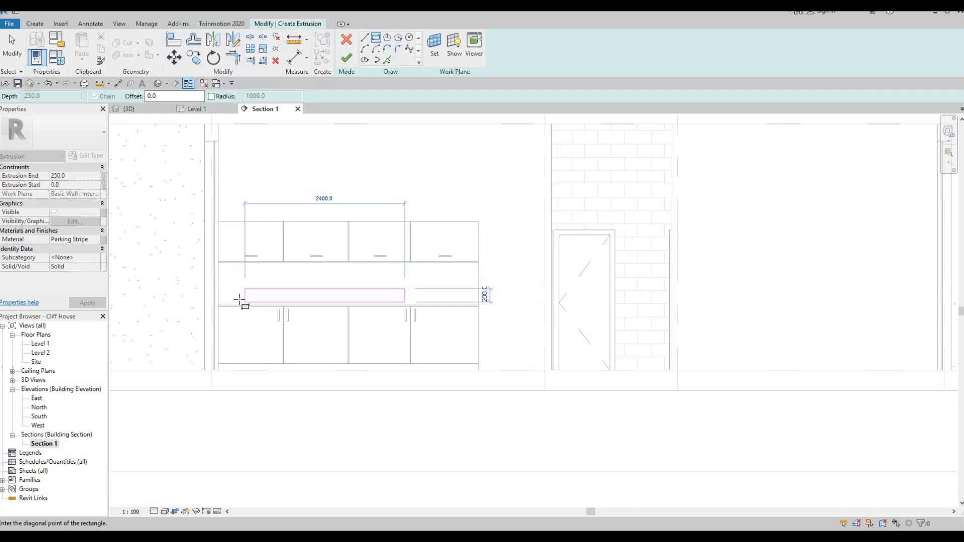
pyautogui.click(240, 317)
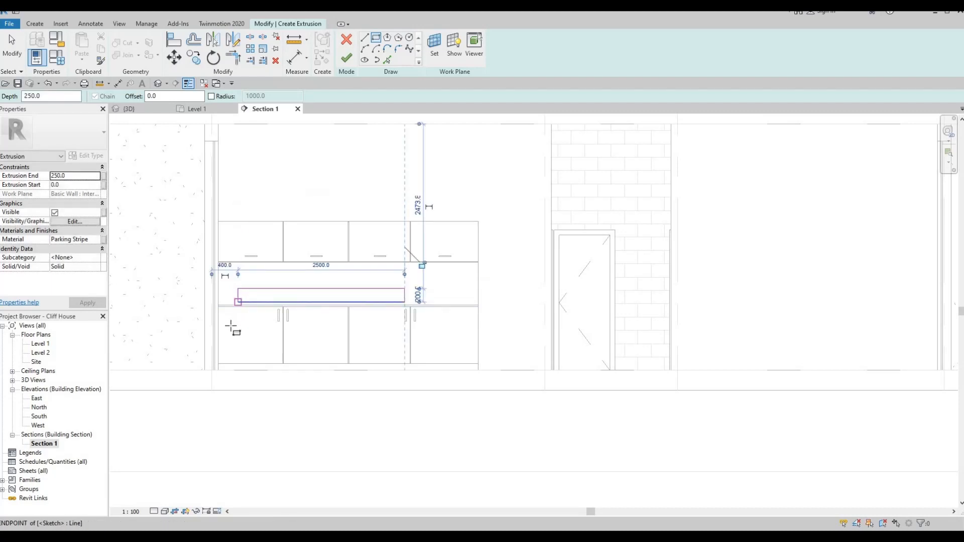
# - Sketch a vertical rectangle about 200 by 800 mm below its left end and a bottom rectangle about 2500 mm long
pyautogui.click(238, 302)
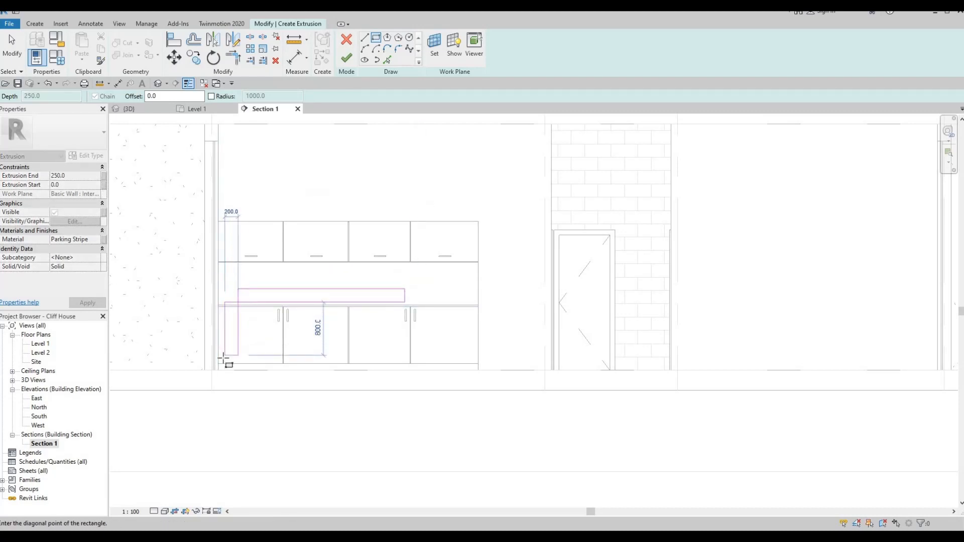
pyautogui.click(226, 356)
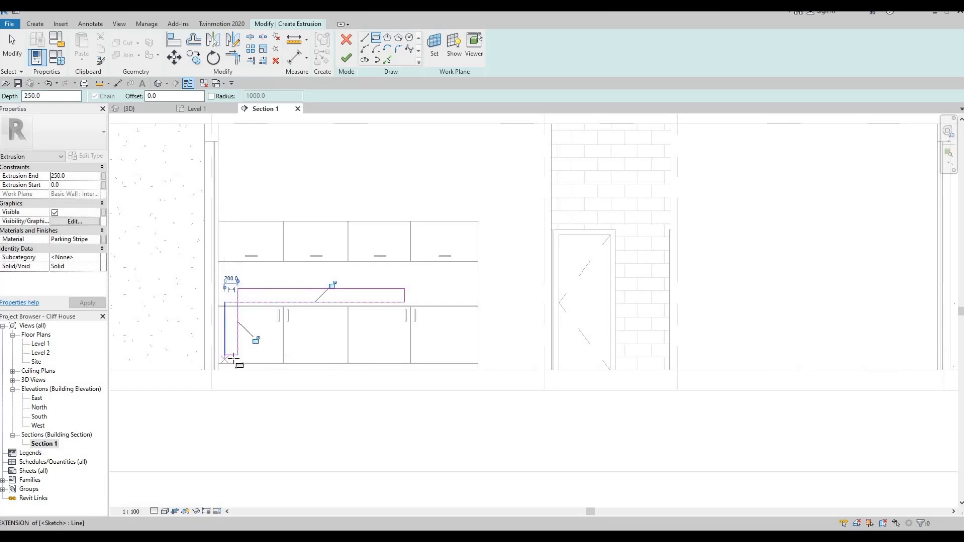
pyautogui.click(239, 357)
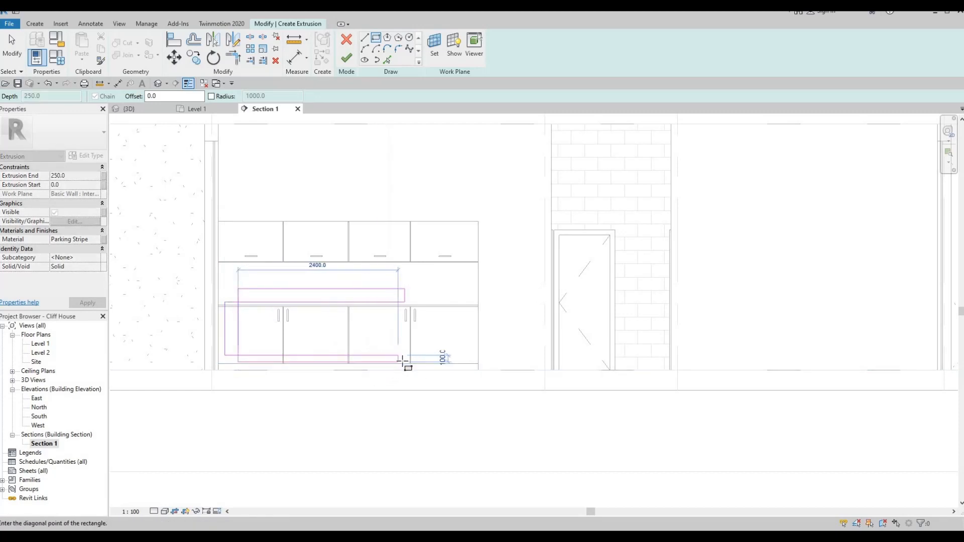
pyautogui.click(382, 342)
pyautogui.press('Escape')
pyautogui.press('Escape')
# - Nudge the upper edge of the bottom rectangle upward until the rectangle is about 165 mm thick
pyautogui.scroll(3, 382, 341)
pyautogui.click(399, 367)
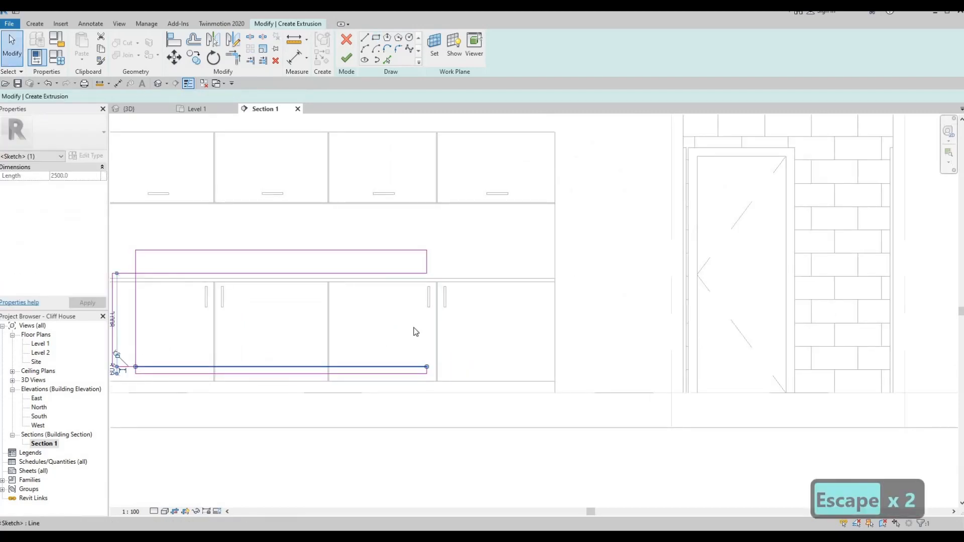
pyautogui.moveTo(349, 339); pyautogui.dragTo(413, 328, button='middle')
pyautogui.press('Up')
pyautogui.press('Up')
pyautogui.press('Up')
pyautogui.press('Up')
pyautogui.press('Up')
pyautogui.press('Up')
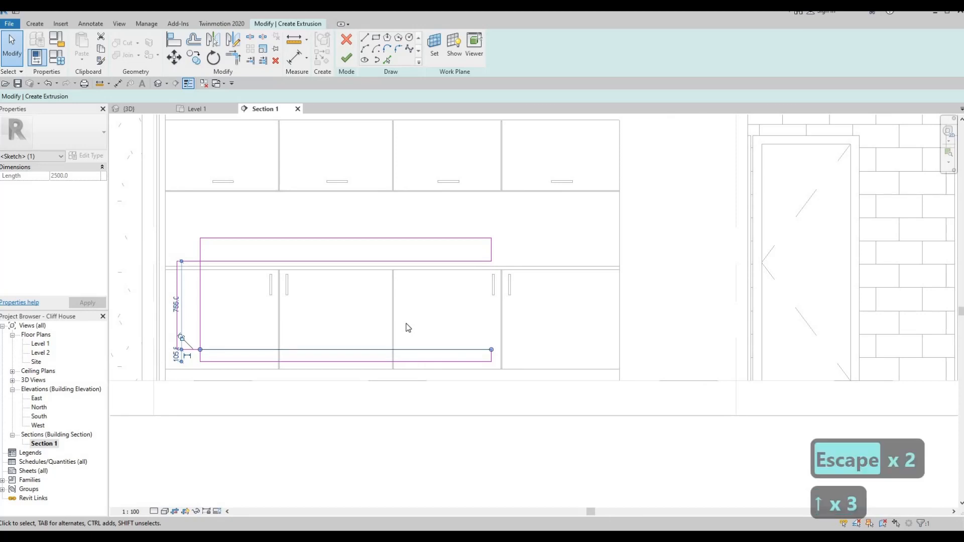
pyautogui.press('Up')
pyautogui.press('Down')
pyautogui.press('Down')
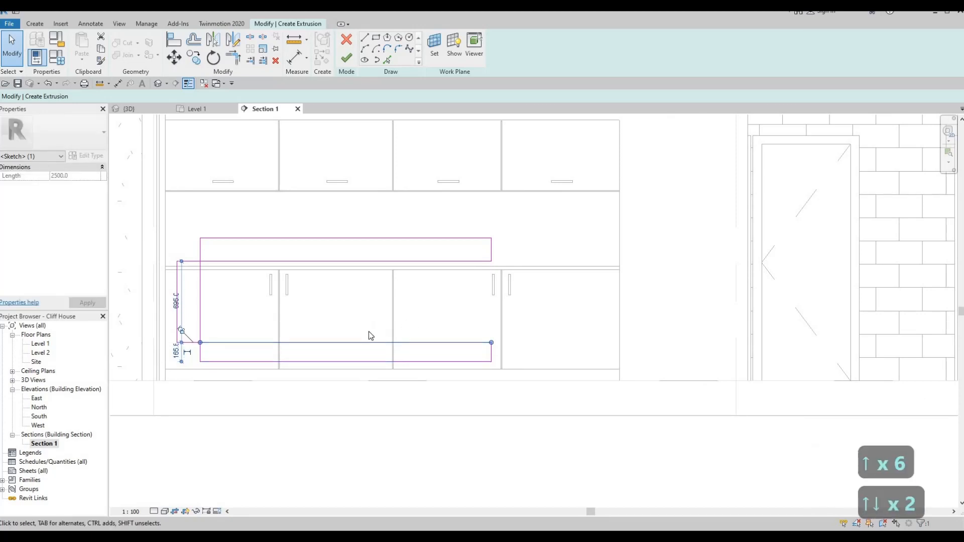
pyautogui.moveTo(257, 307); pyautogui.dragTo(312, 306, button='middle')
pyautogui.press('Escape')
pyautogui.press('Escape')
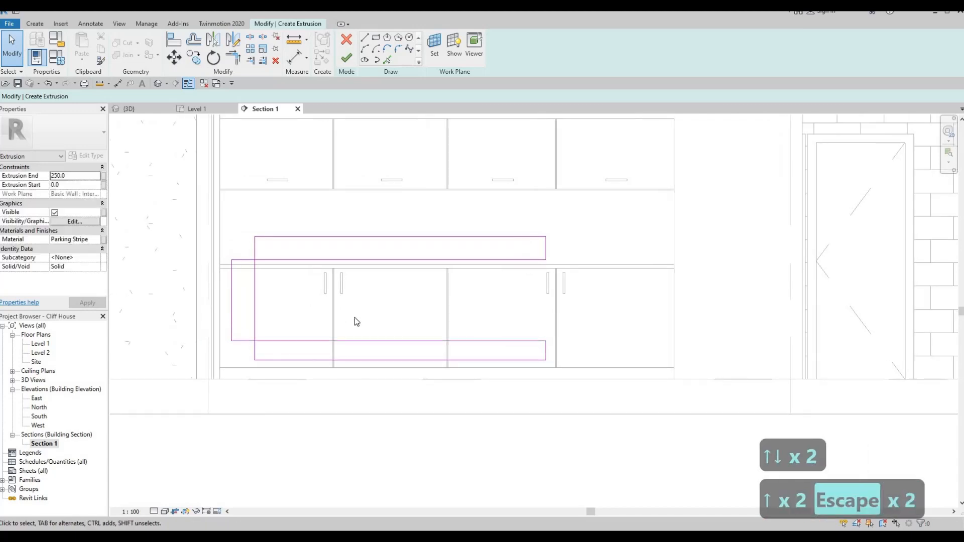
# - Shift the whole C-shaped sketch to the right, towards the middle of the cabinet run
pyautogui.scroll(-3, 258, 269)
pyautogui.moveTo(189, 217); pyautogui.dragTo(528, 380)
pyautogui.press('Right')
pyautogui.press('Right')
pyautogui.press('Right')
pyautogui.press('Right')
pyautogui.press('Right')
pyautogui.press('Right')
pyautogui.press('Right')
pyautogui.press('Right')
pyautogui.press('Right')
pyautogui.press('Right')
pyautogui.press('Right')
pyautogui.press('Right')
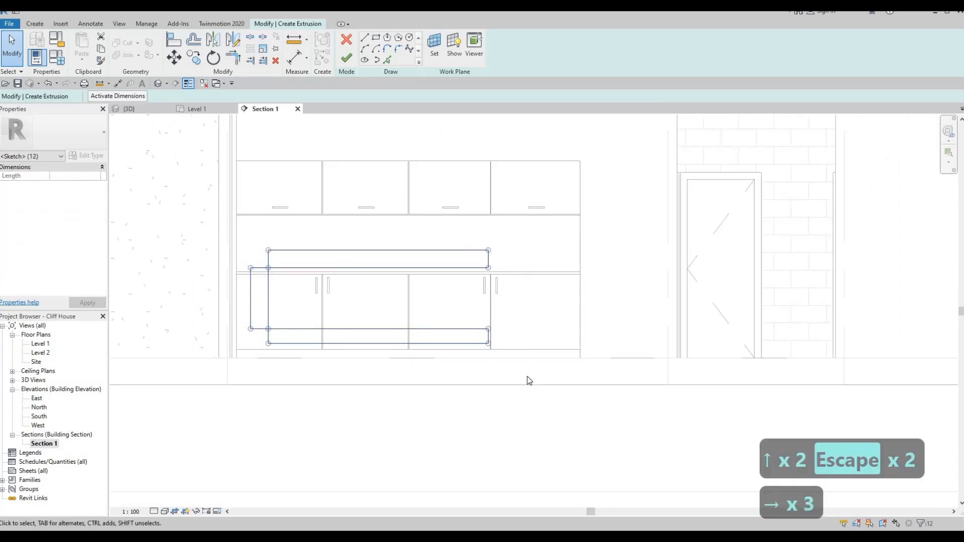
pyautogui.press('Right')
pyautogui.press('Right')
pyautogui.press('Right')
pyautogui.press('Right')
pyautogui.press('Right')
pyautogui.press('Right')
pyautogui.press('Right')
pyautogui.press('Right')
pyautogui.press('Right')
pyautogui.press('Right')
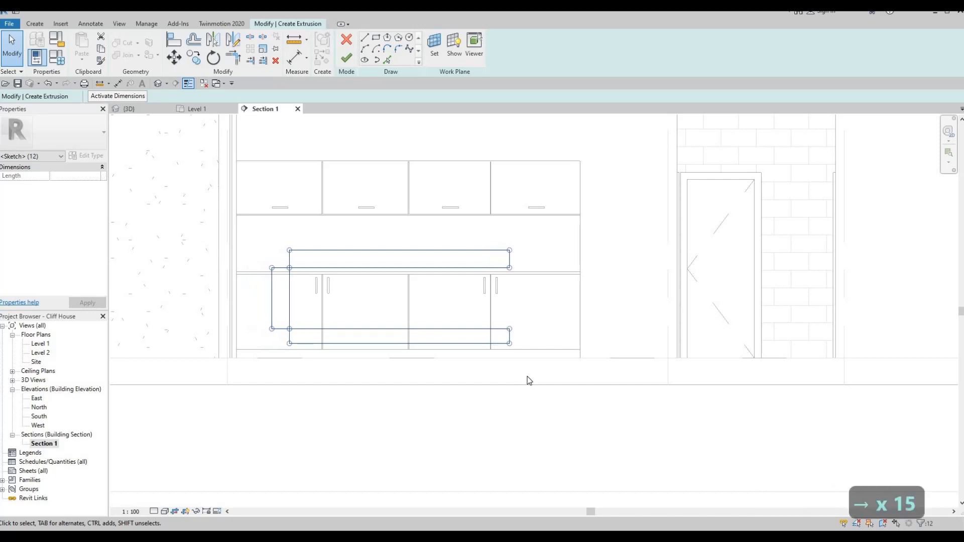
pyautogui.press('Right')
pyautogui.press('Right')
pyautogui.press('Right')
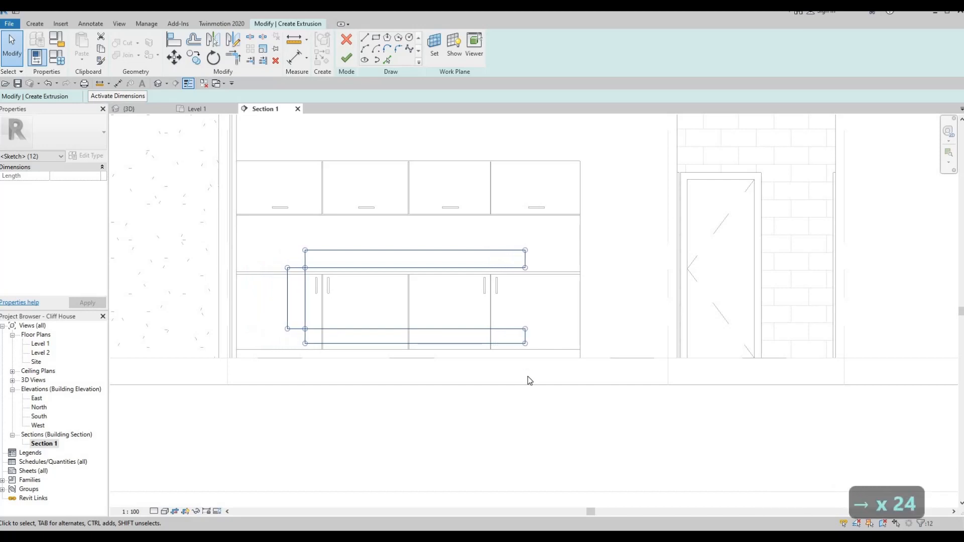
pyautogui.press('Left')
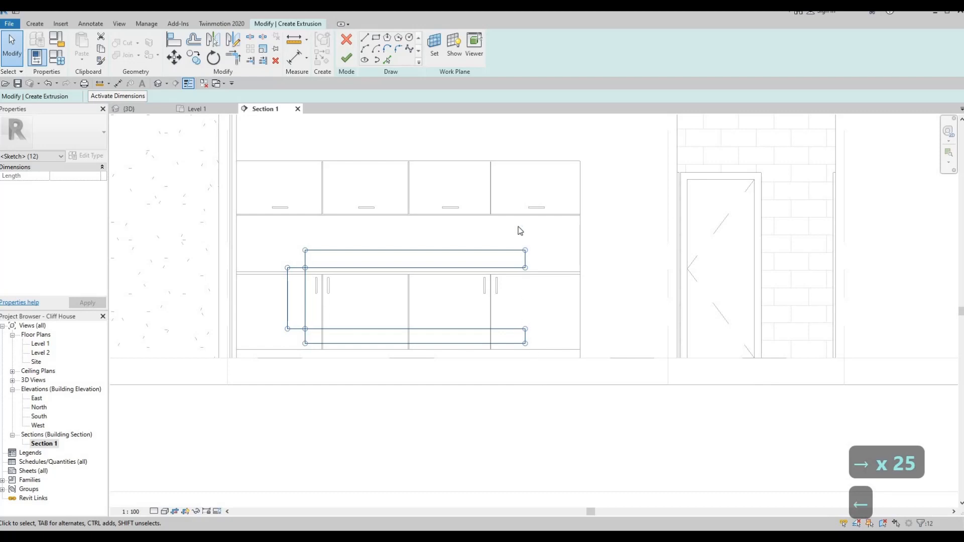
pyautogui.press('Escape')
# - Move the right end lines of both horizontal rectangles outward so the rectangles are 2720 mm long
pyautogui.moveTo(514, 226); pyautogui.dragTo(552, 351)
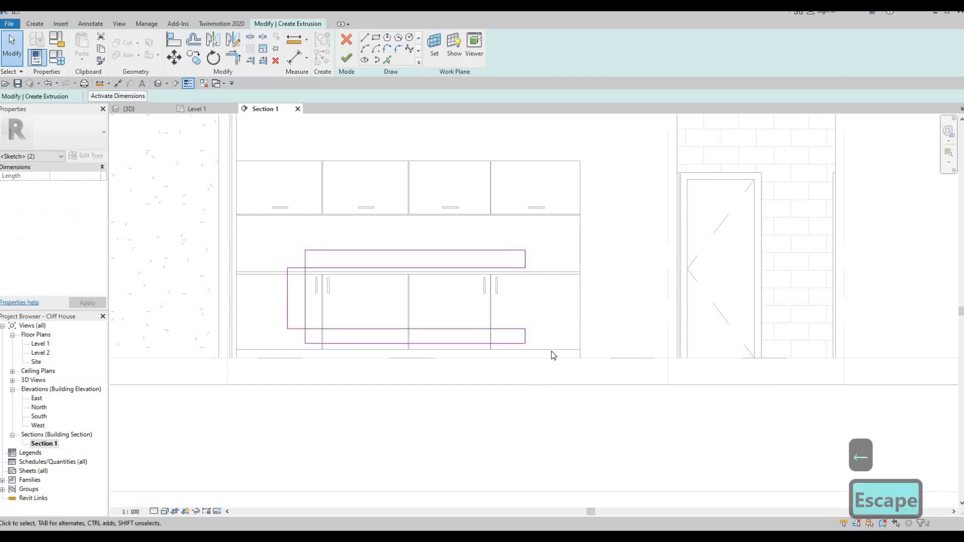
pyautogui.press('Right')
pyautogui.press('Right')
pyautogui.press('Right')
pyautogui.press('Right')
pyautogui.press('Right')
pyautogui.press('Right')
pyautogui.press('Right')
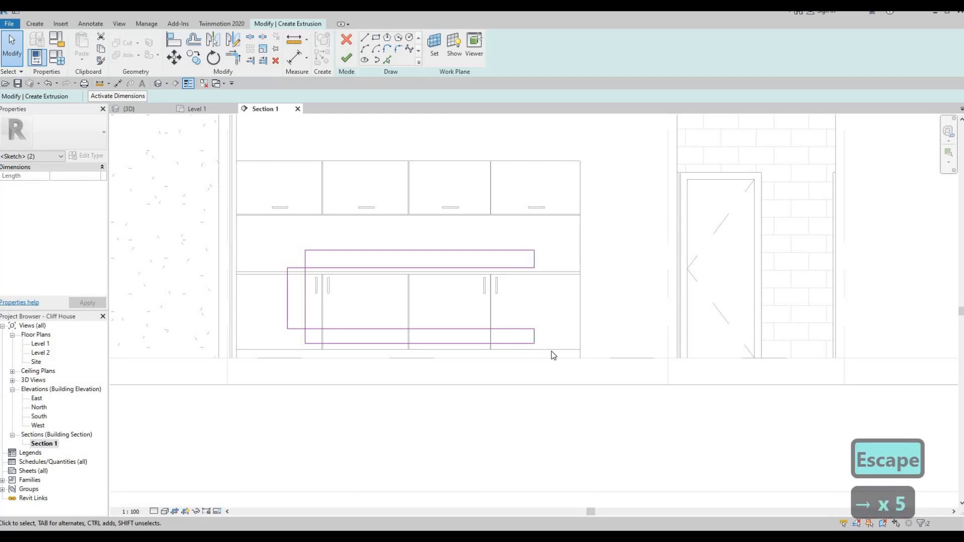
pyautogui.press('Right')
pyautogui.press('Right')
pyautogui.press('Right')
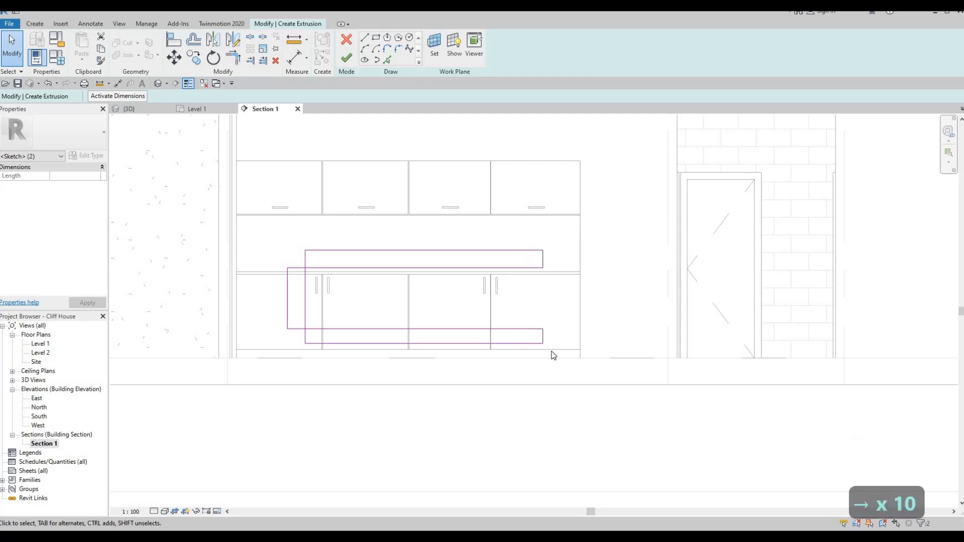
pyautogui.press('Escape')
pyautogui.press('Escape')
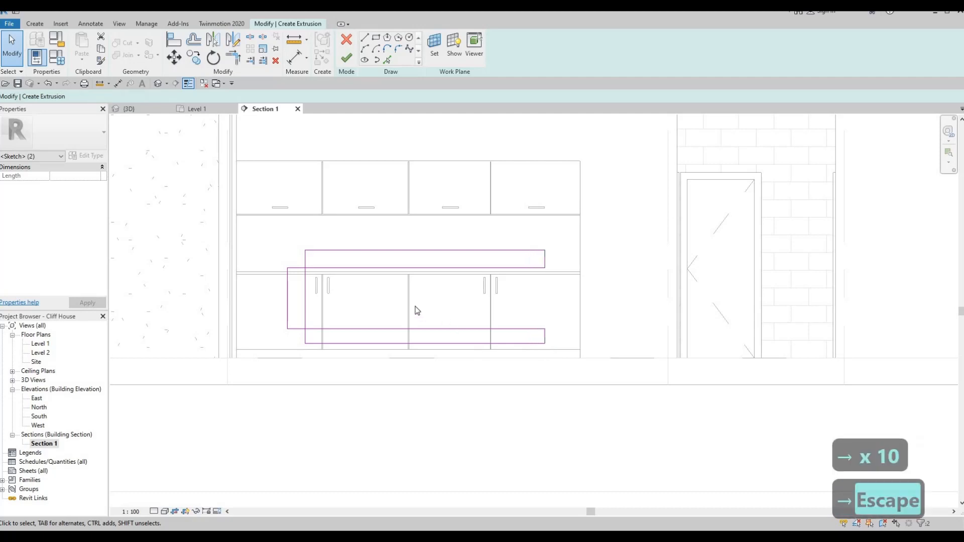
# - Lower the bottom and top edges of the upper rectangle to countertop level, making it about 100 mm thick
pyautogui.click(444, 250)
pyautogui.press('Down')
pyautogui.press('Down')
pyautogui.press('Down')
pyautogui.press('Down')
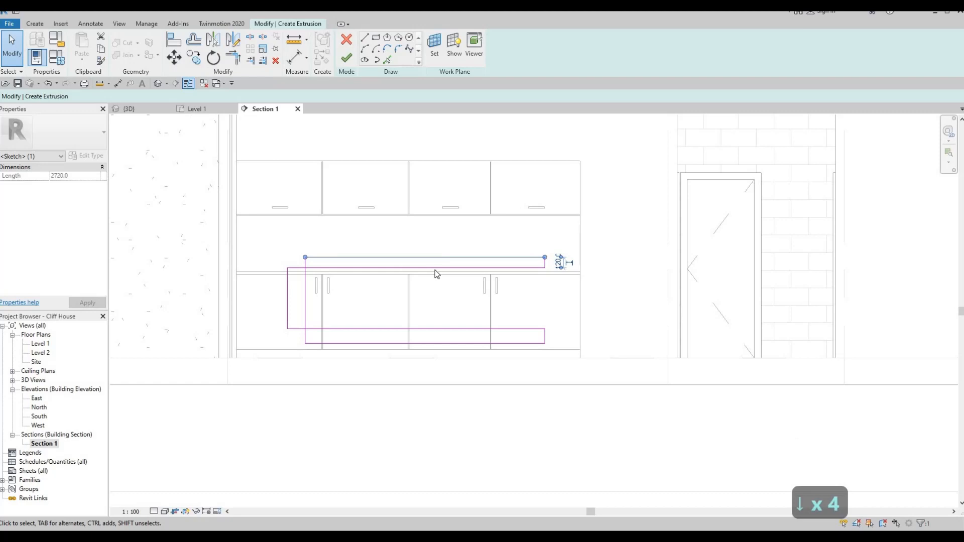
pyautogui.click(436, 268)
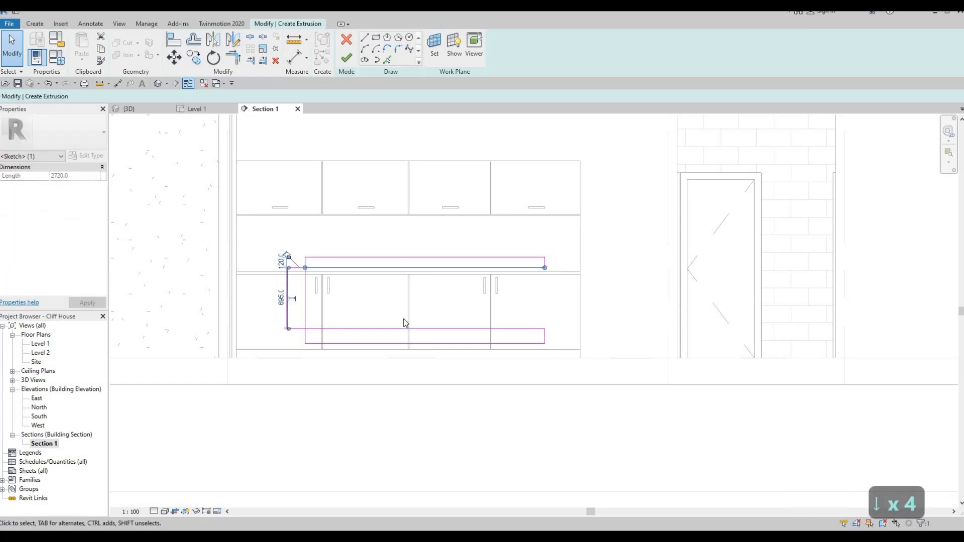
pyautogui.press('Down')
pyautogui.press('Down')
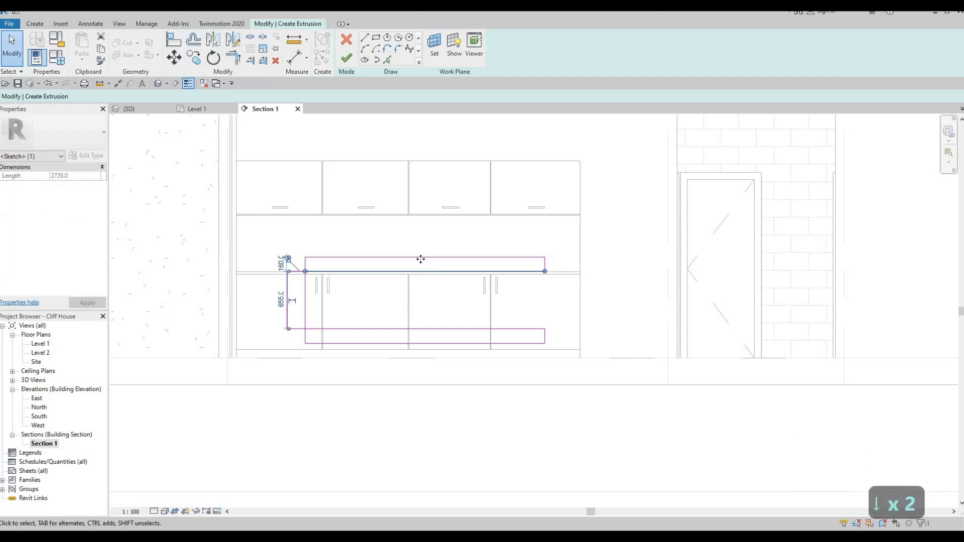
pyautogui.click(420, 258)
pyautogui.click(420, 259)
pyautogui.press('Down')
pyautogui.press('Down')
pyautogui.press('Down')
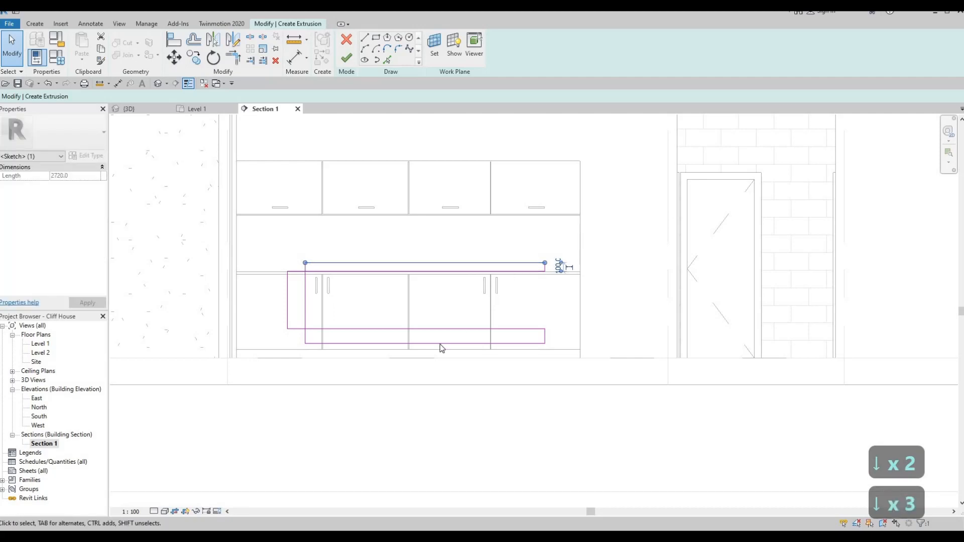
# - Nudge the lower edge of the bottom rectangle slightly upward to make that rectangle thinner
pyautogui.scroll(1, 441, 346)
pyautogui.click(431, 362)
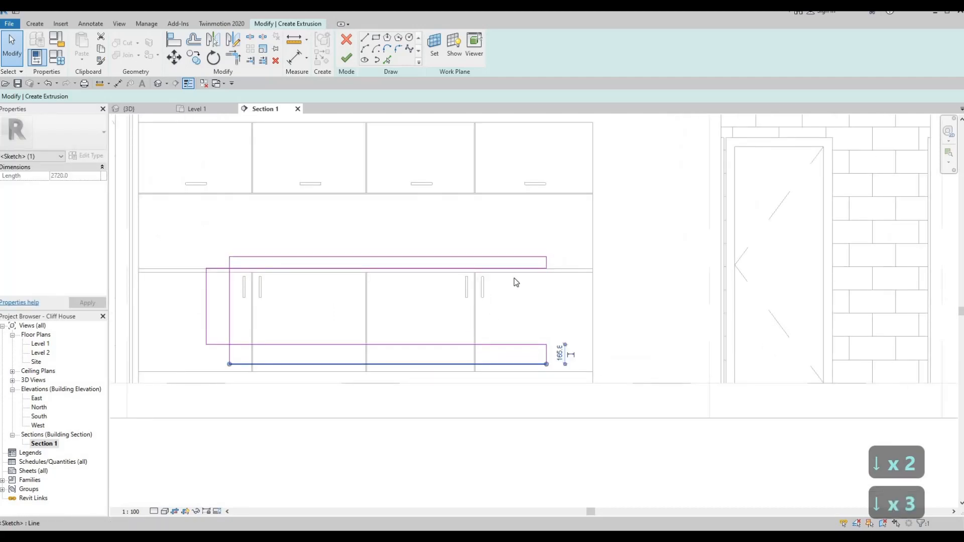
pyautogui.press('Escape')
# - Set the width of the vertical rectangle at the left end of the sketch to 100 mm
pyautogui.click(543, 258)
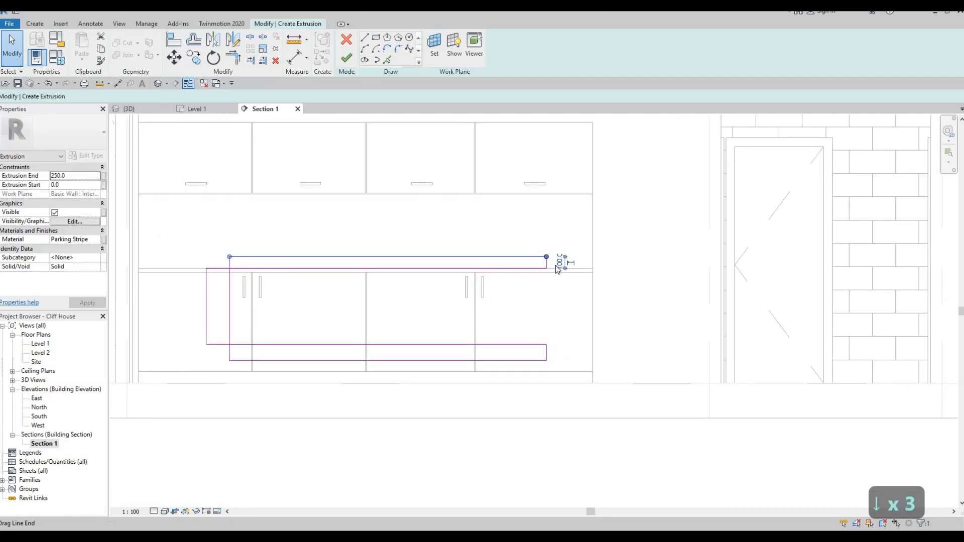
pyautogui.scroll(2, 562, 262)
pyautogui.scroll(-2, 295, 290)
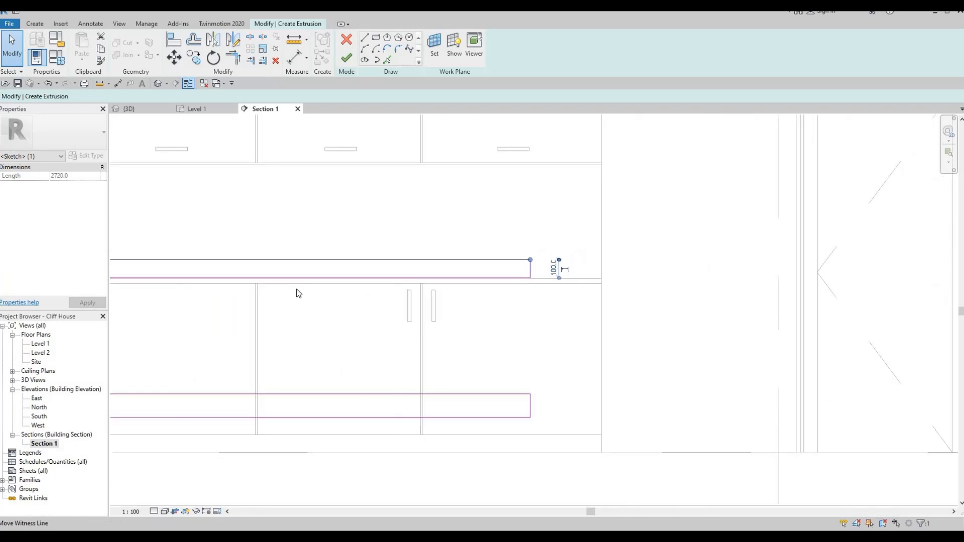
pyautogui.moveTo(263, 282); pyautogui.dragTo(269, 281, button='middle')
pyautogui.click(255, 272)
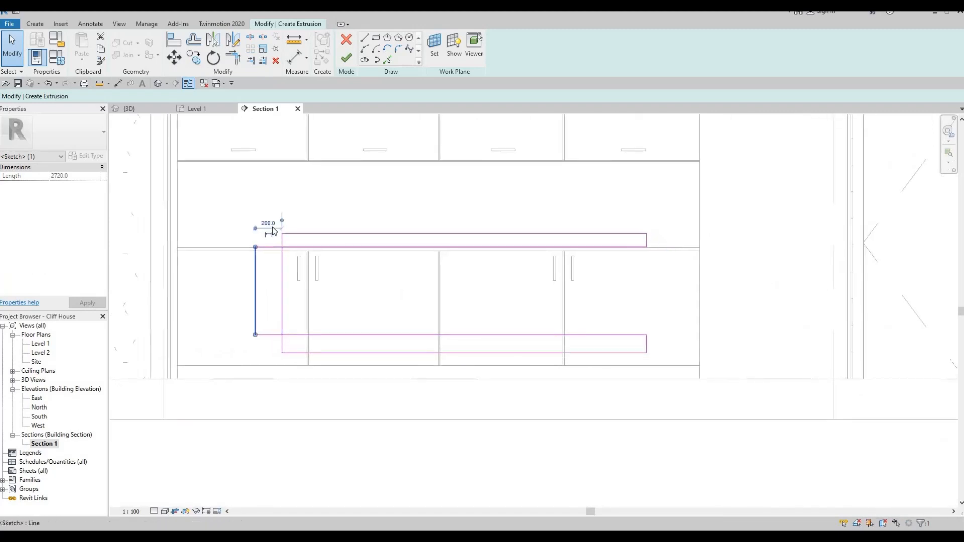
pyautogui.click(261, 220)
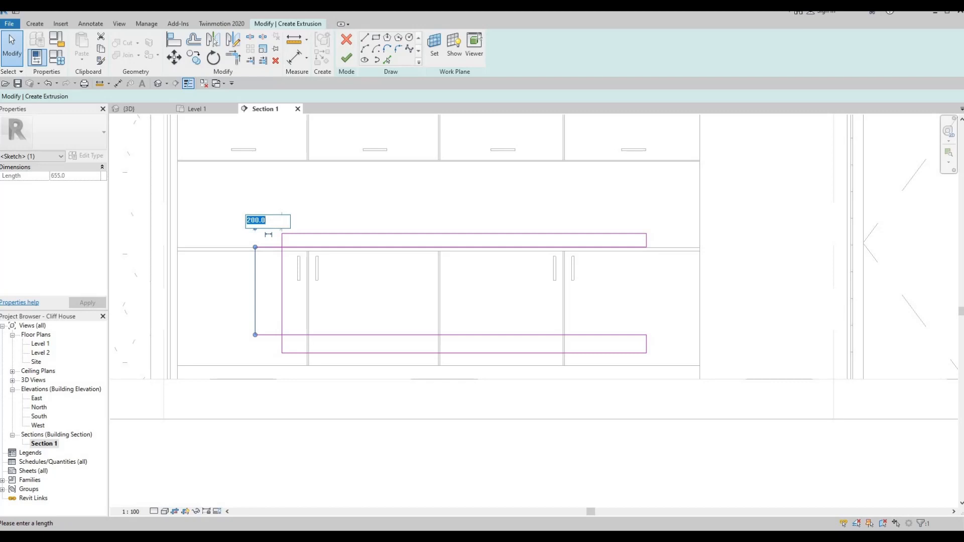
pyautogui.write('100')
pyautogui.press('Return')
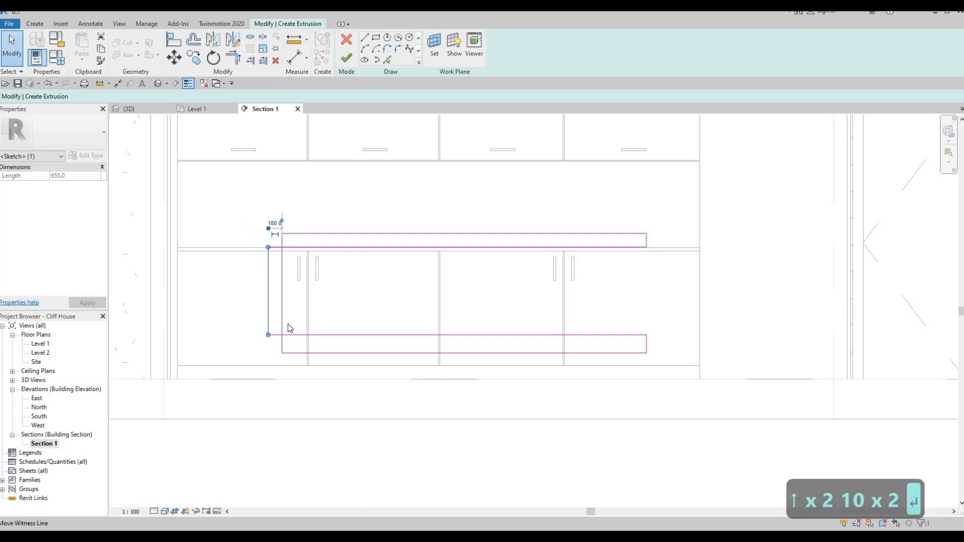
# - Set the height of the bottom horizontal rectangle in the sketch to 100 mm by moving its upper edge
pyautogui.click(337, 352)
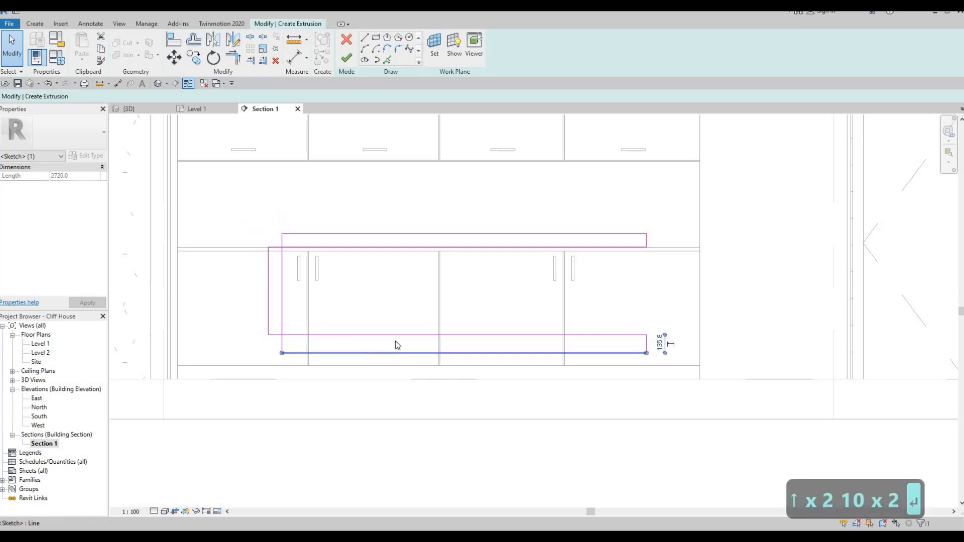
pyautogui.click(591, 336)
pyautogui.click(258, 342)
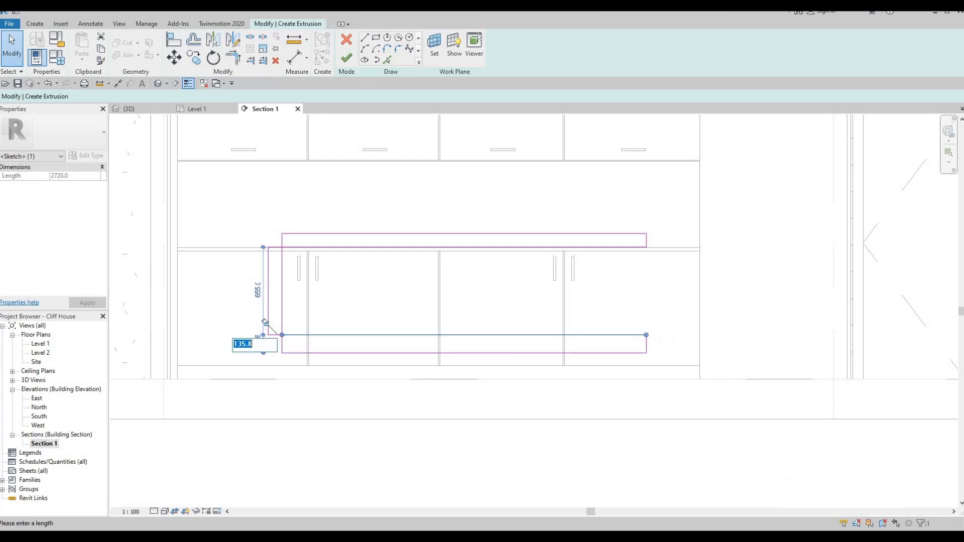
pyautogui.write('100')
pyautogui.press('Return')
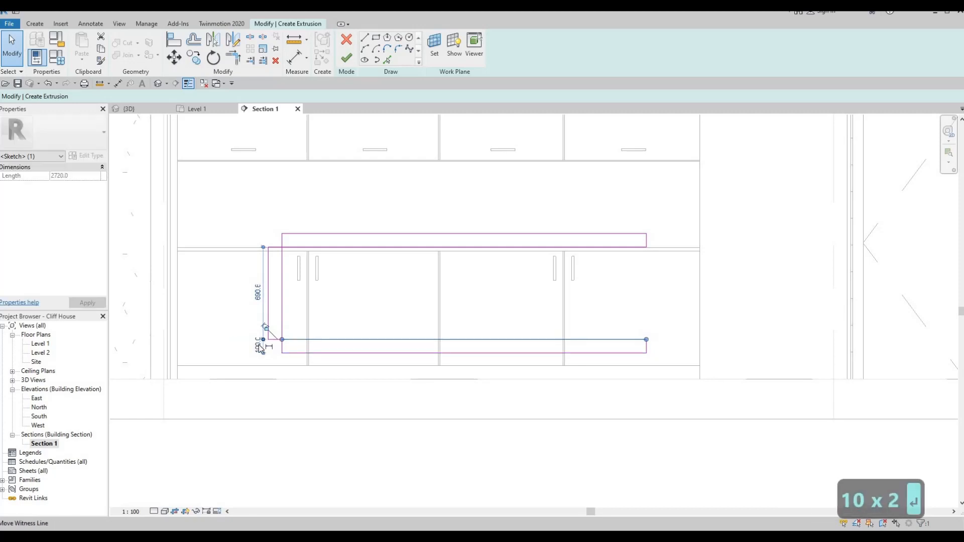
pyautogui.press('Escape')
pyautogui.press('Escape')
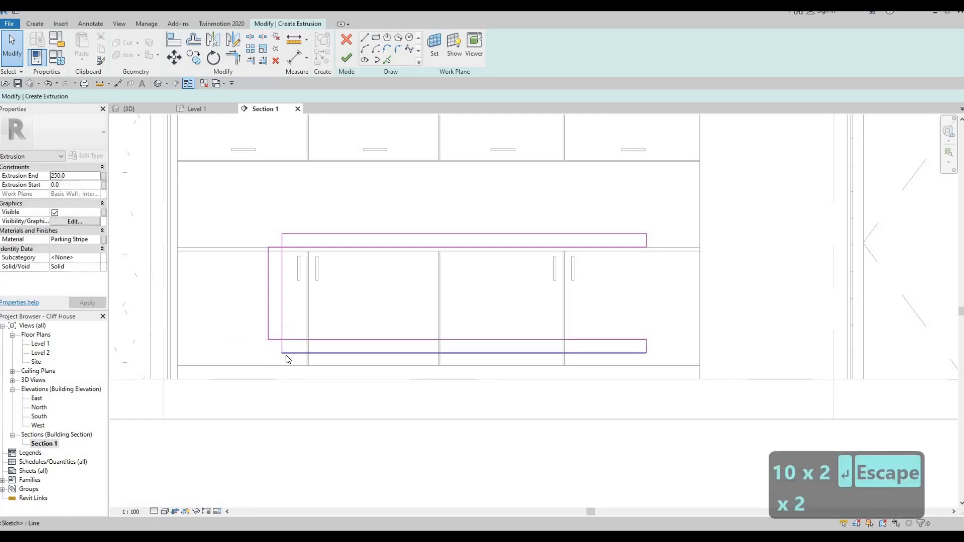
# - Trim the outermost horizontal lines to the outer vertical line so the sketch's two outer corners on that side are closed
pyautogui.press('t')
pyautogui.press('r')
pyautogui.click(302, 352)
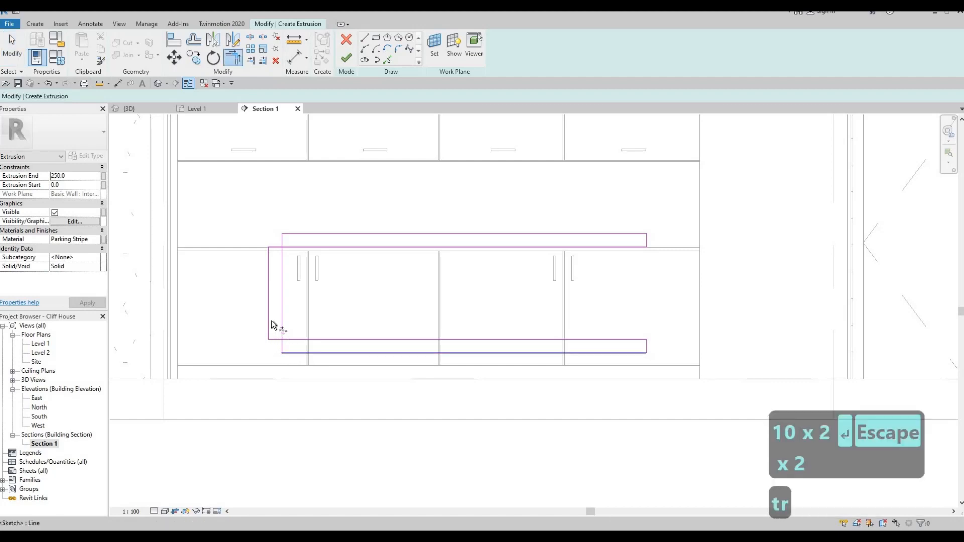
pyautogui.click(268, 318)
pyautogui.click(269, 255)
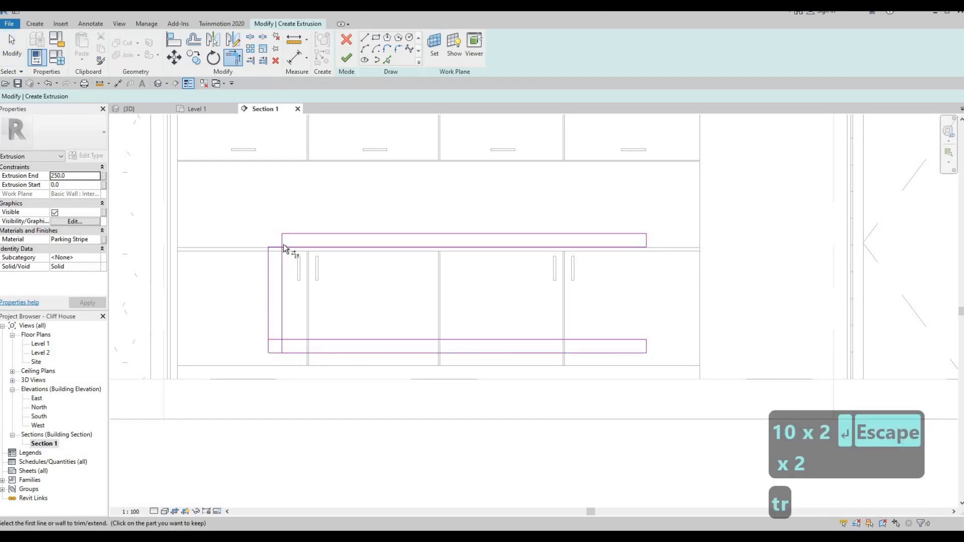
pyautogui.click(295, 235)
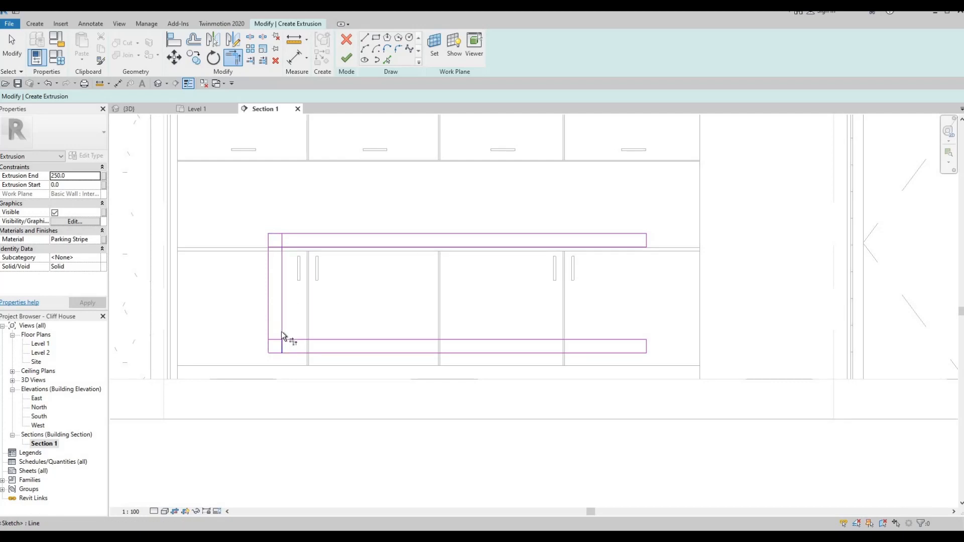
pyautogui.press('Escape')
pyautogui.press('Escape')
# - Delete the leftover short lines inside both corners so the sketch becomes one continuous C-shaped outline
pyautogui.moveTo(239, 213); pyautogui.dragTo(307, 371)
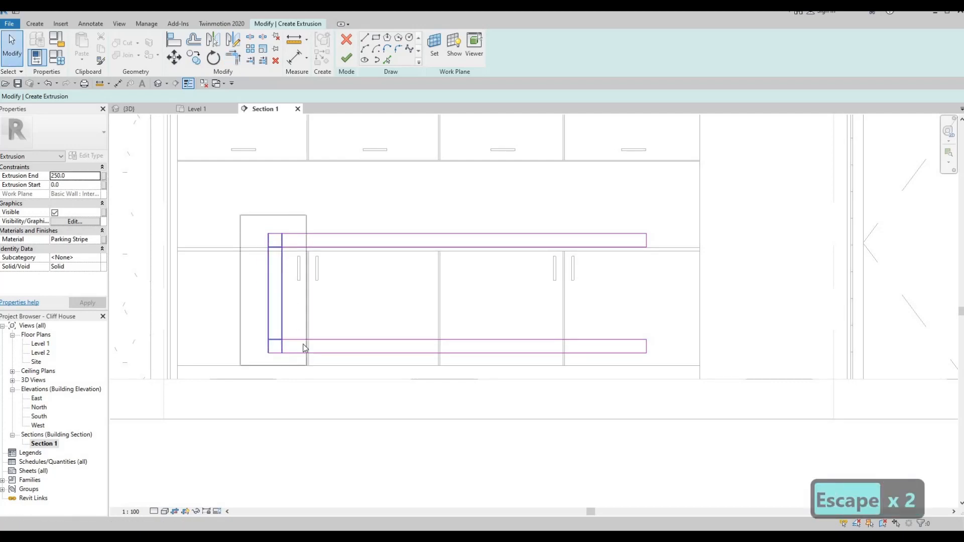
pyautogui.press('Escape')
pyautogui.moveTo(263, 221); pyautogui.dragTo(296, 263)
pyautogui.press('Delete')
pyautogui.moveTo(304, 356); pyautogui.dragTo(305, 359)
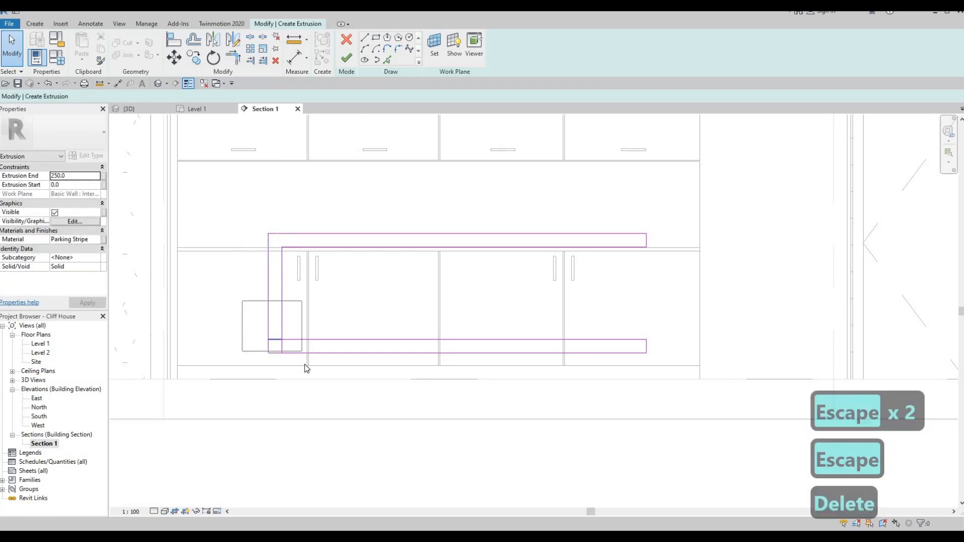
pyautogui.press('Delete')
pyautogui.press('Escape')
pyautogui.press('Escape')
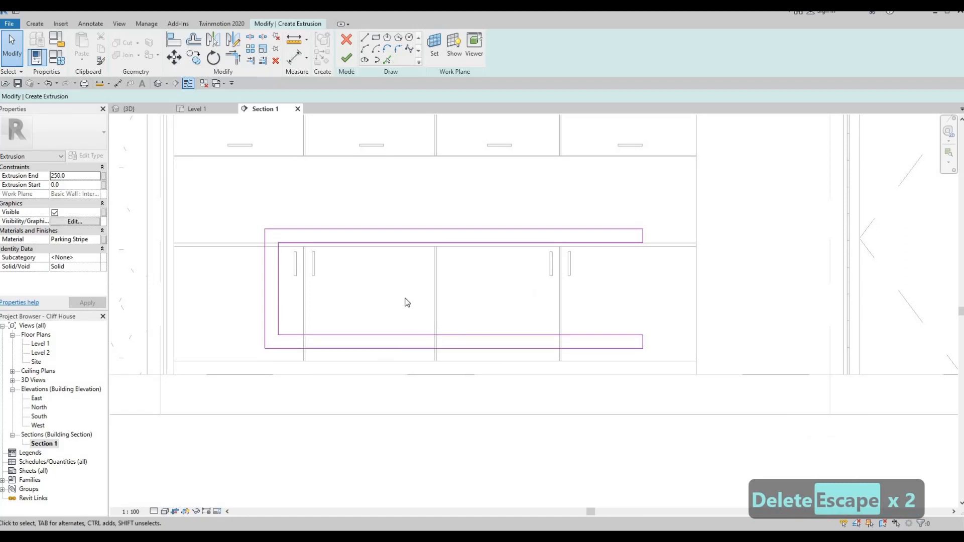
# - Finish the C-shaped extrusion sketch and switch to the 3D view
pyautogui.scroll(-2, 407, 302)
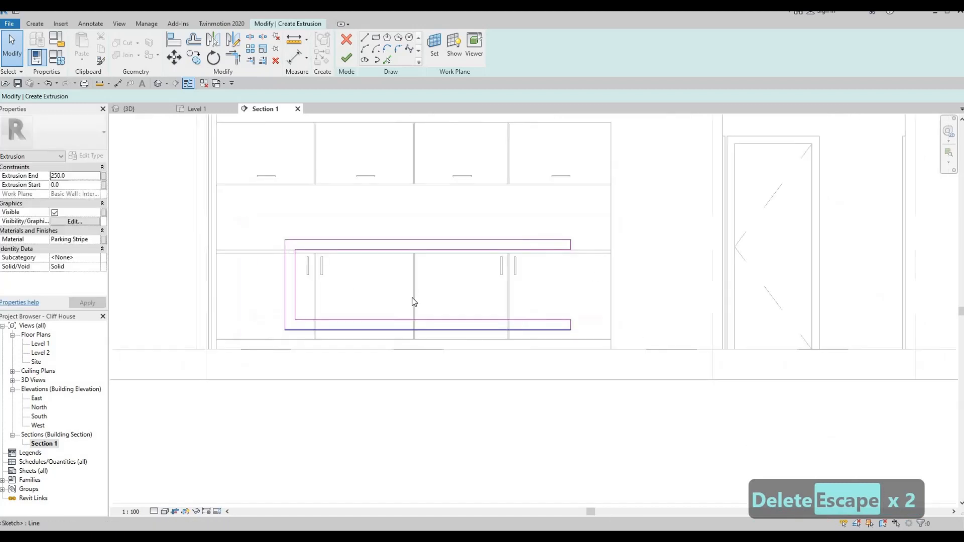
pyautogui.click(346, 59)
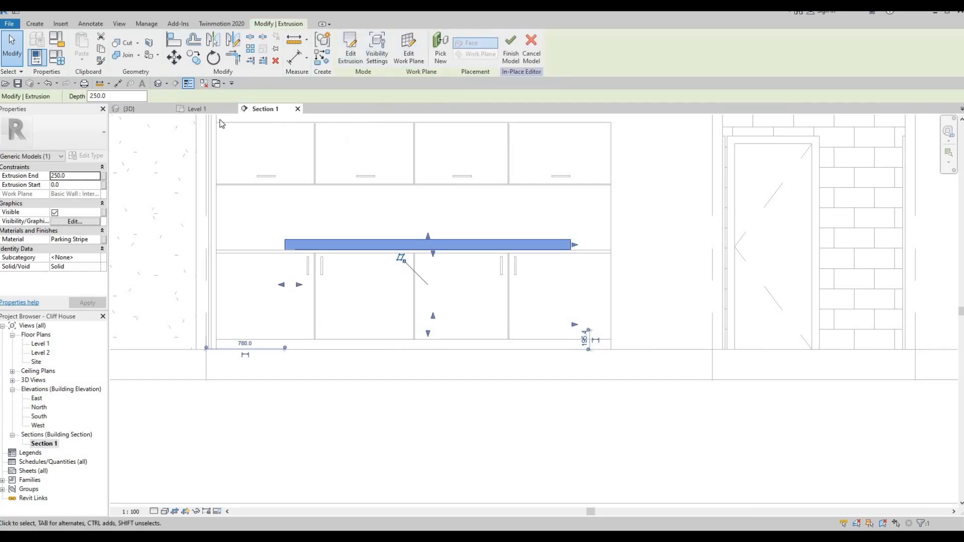
pyautogui.click(159, 85)
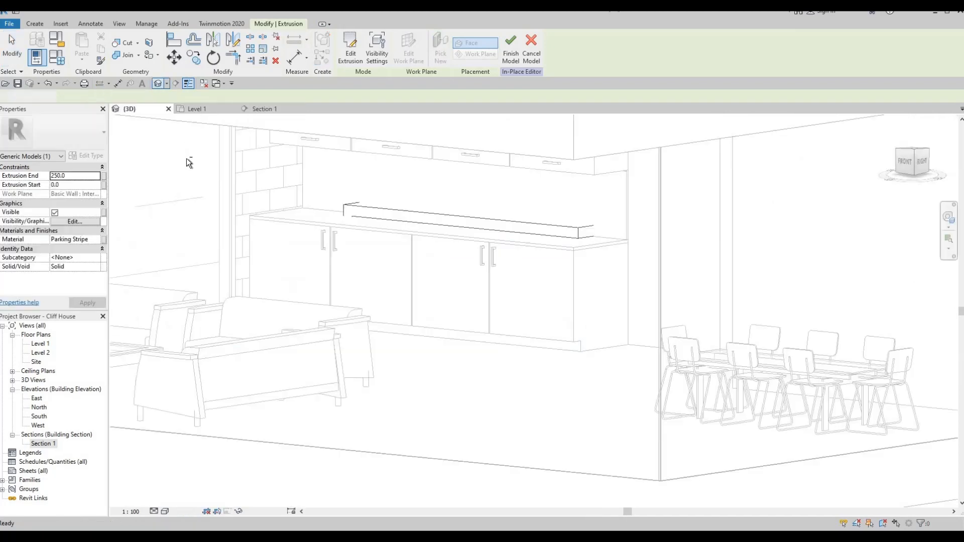
# - Pull the extrusion's front and back faces out from the wall so the C-shape stands free in front of the base cabinets
pyautogui.keyDown('shift'); pyautogui.moveTo(426, 223); pyautogui.dragTo(421, 198, button='middle'); pyautogui.keyUp('shift')
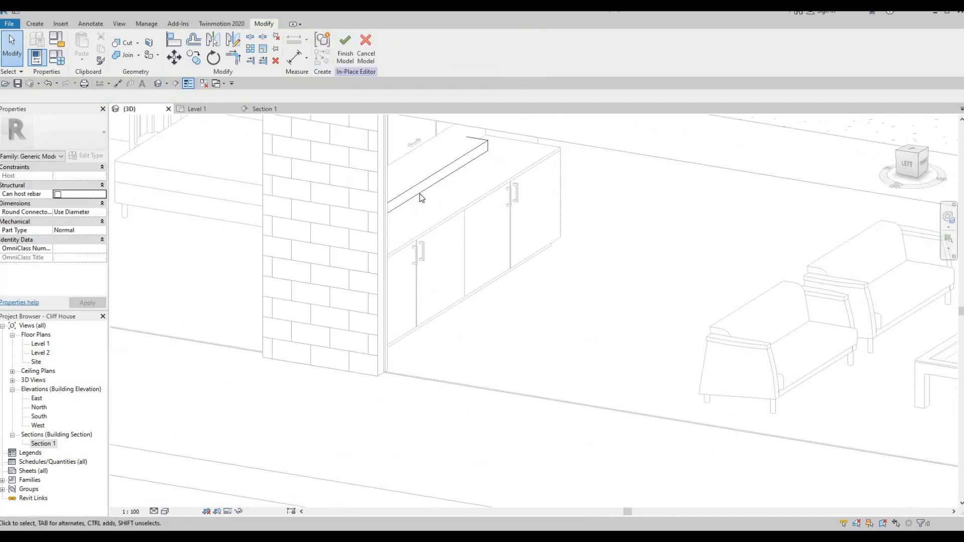
pyautogui.click(421, 231)
pyautogui.moveTo(422, 230); pyautogui.dragTo(631, 264)
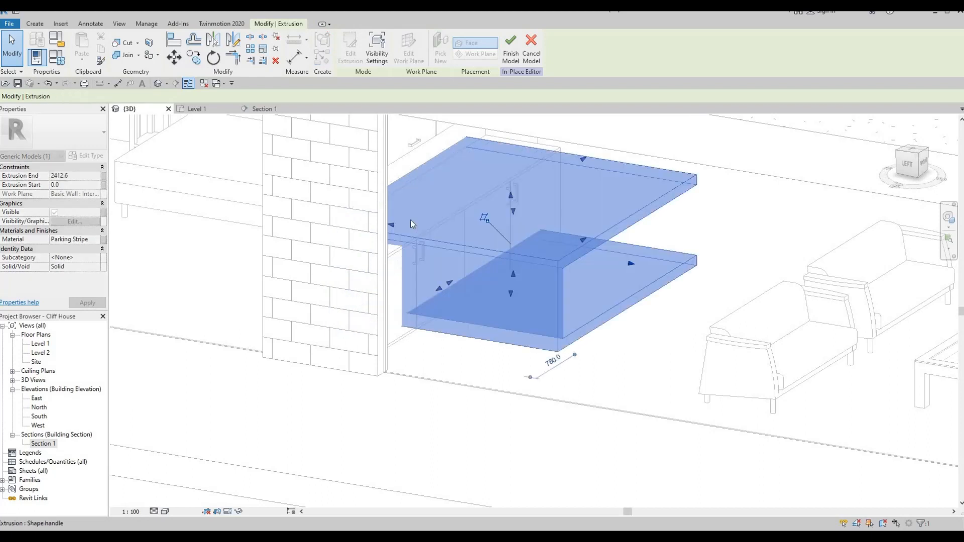
pyautogui.moveTo(391, 222); pyautogui.dragTo(524, 245)
pyautogui.press('Escape')
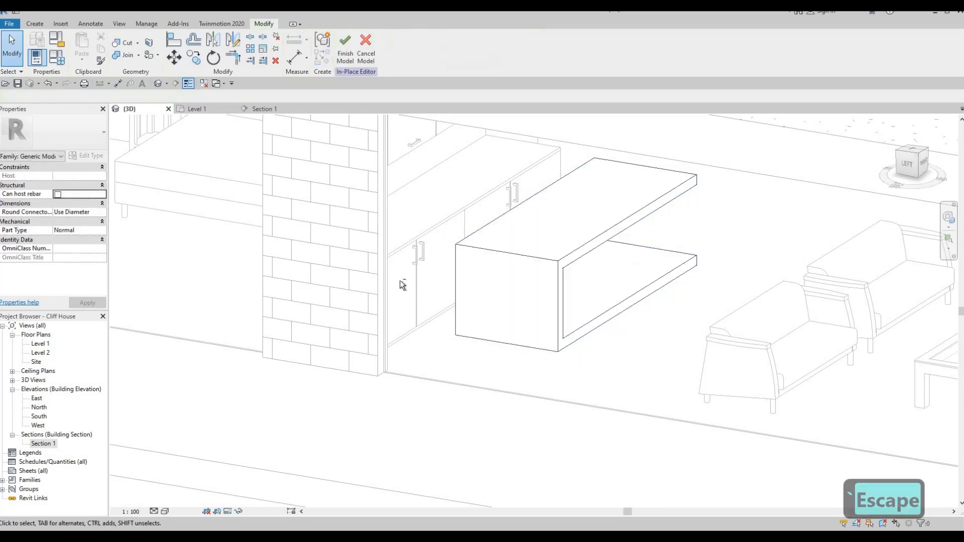
# - In the Level 1 plan, shift the extrusion's front and back faces farther from the cabinets, making it about 1256 mm deep
pyautogui.keyDown('shift'); pyautogui.moveTo(604, 314); pyautogui.dragTo(104, 282, button='middle'); pyautogui.keyUp('shift')
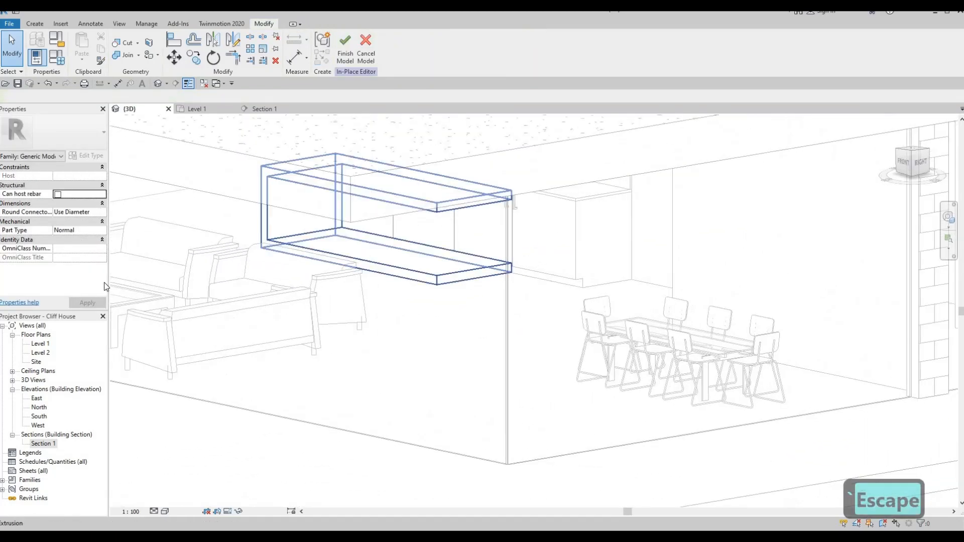
pyautogui.doubleClick(46, 345)
pyautogui.moveTo(374, 312); pyautogui.dragTo(382, 274, button='middle')
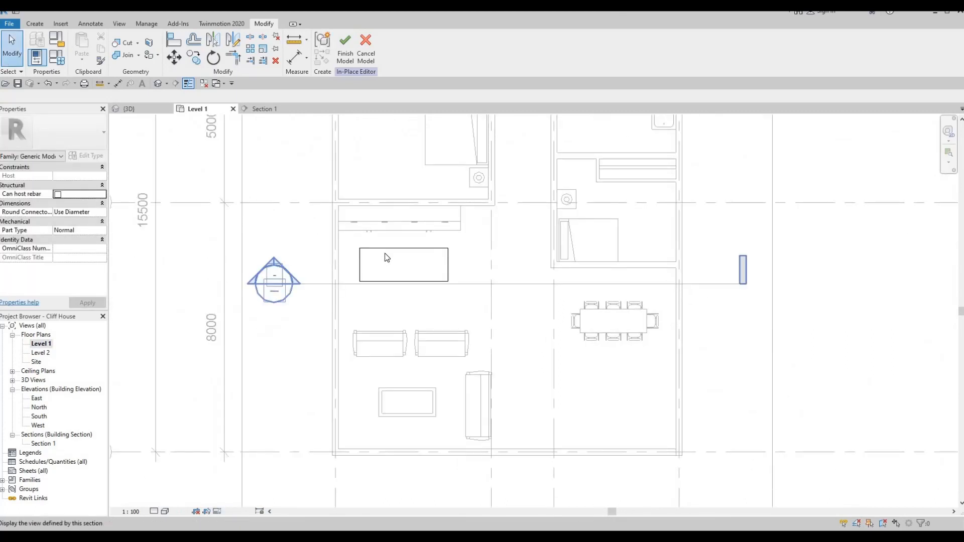
pyautogui.scroll(1, 386, 255)
pyautogui.click(415, 288)
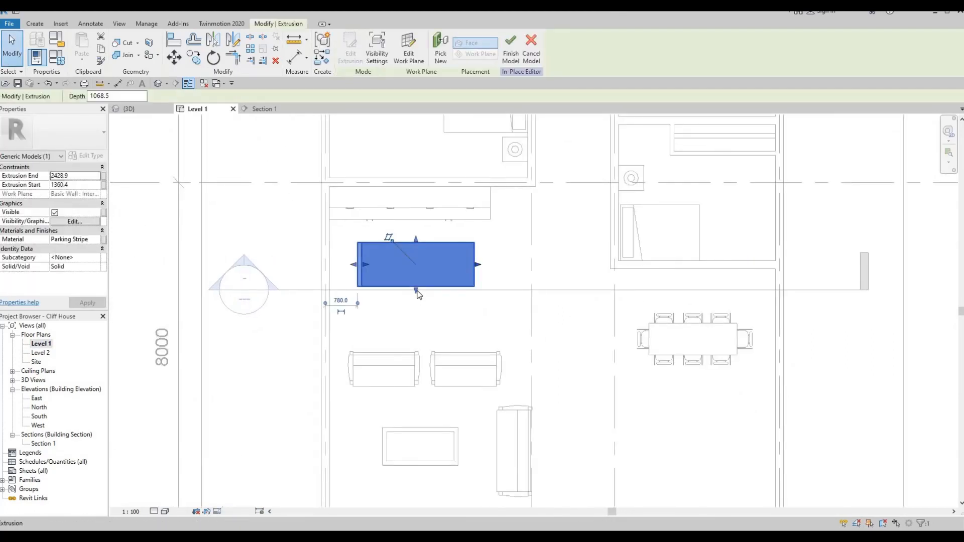
pyautogui.moveTo(417, 311); pyautogui.dragTo(416, 310)
pyautogui.moveTo(414, 254); pyautogui.dragTo(414, 268)
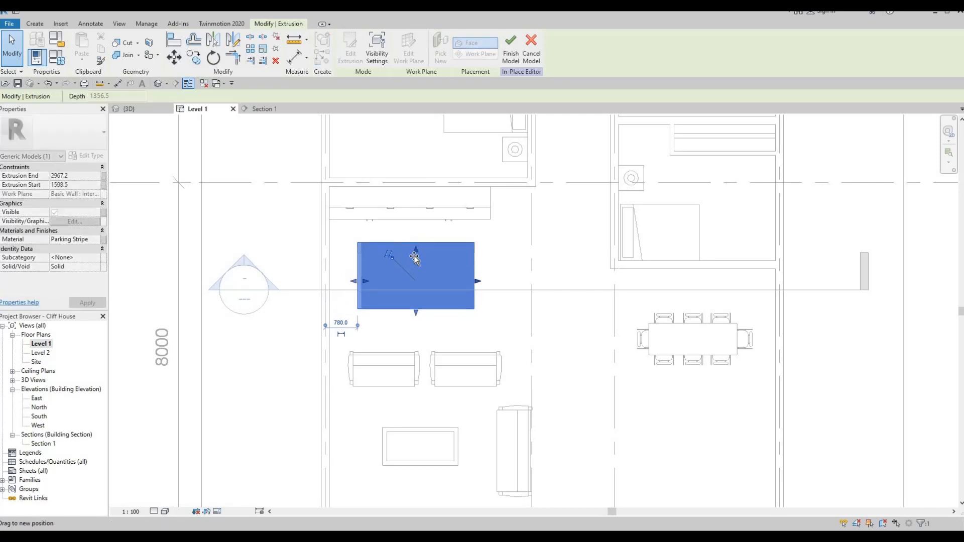
pyautogui.moveTo(417, 315); pyautogui.dragTo(417, 312)
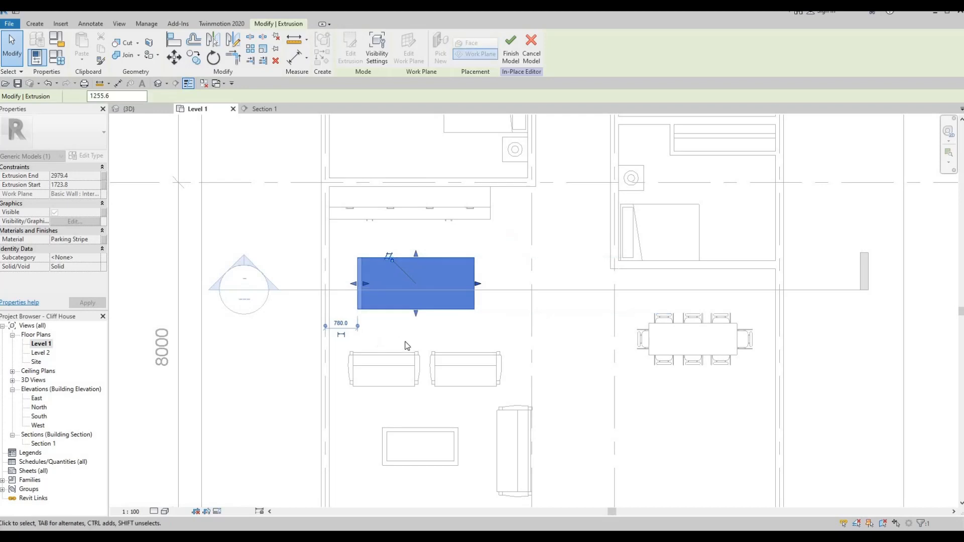
# - Pull the extrusion's sofa-side face outward to make it about 1373 mm deep, and undo a trial move of the opposite face
pyautogui.moveTo(435, 375); pyautogui.dragTo(459, 342, button='middle')
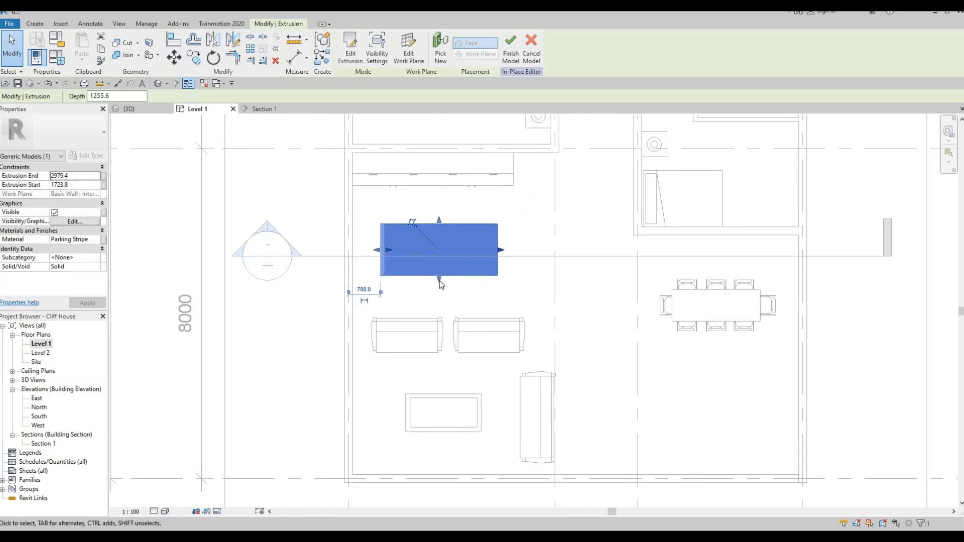
pyautogui.moveTo(438, 279); pyautogui.dragTo(420, 299)
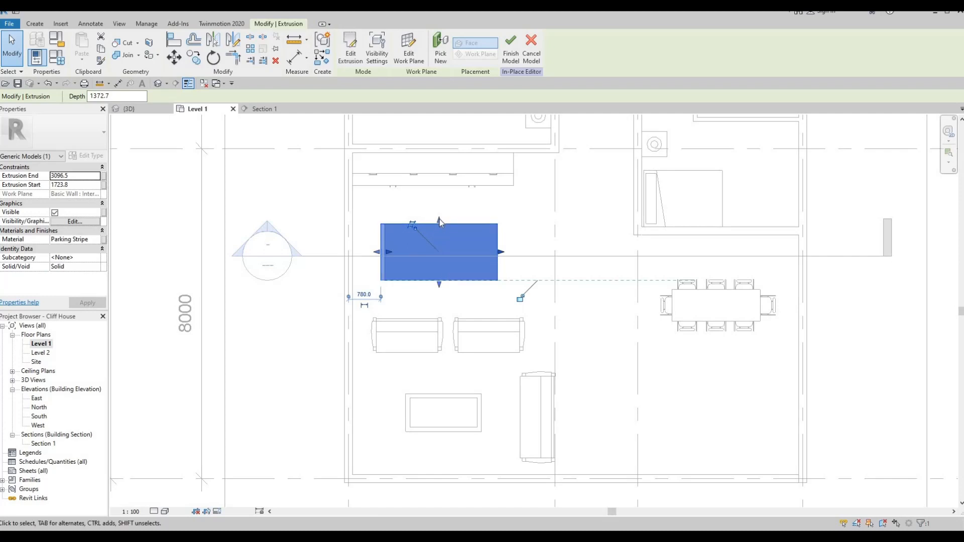
pyautogui.moveTo(439, 219); pyautogui.dragTo(439, 219)
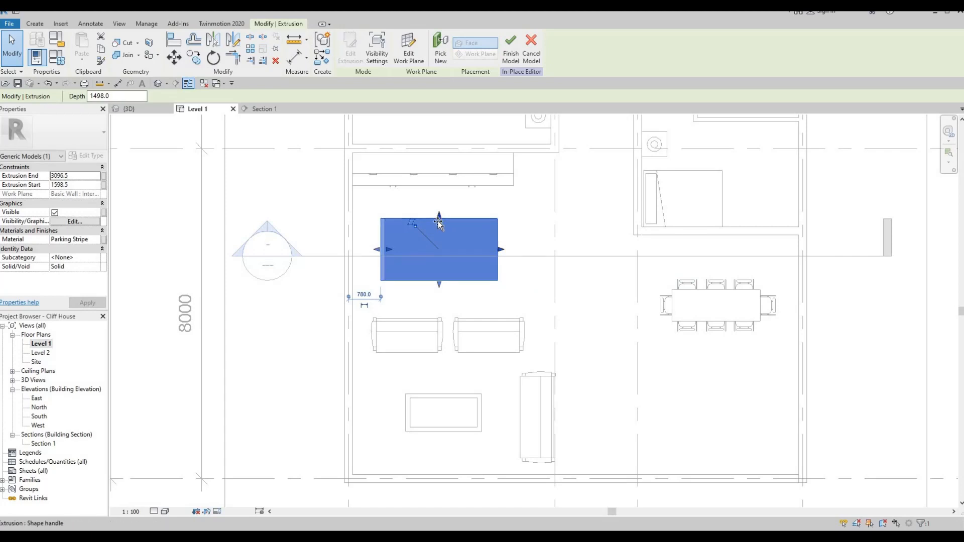
pyautogui.hotkey('ctrl', 'z')
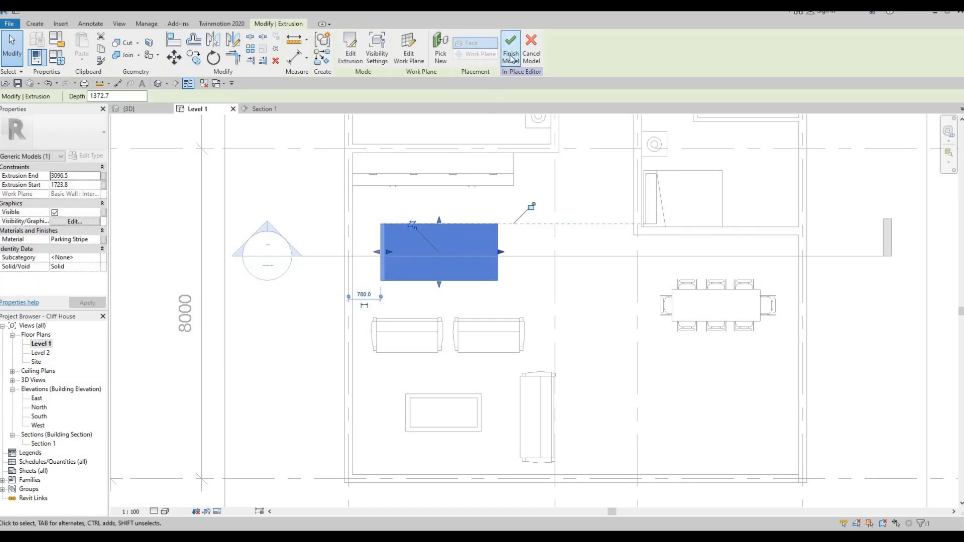
# - Assign the Linen, Beige material to the C-shaped extrusion
pyautogui.click(97, 240)
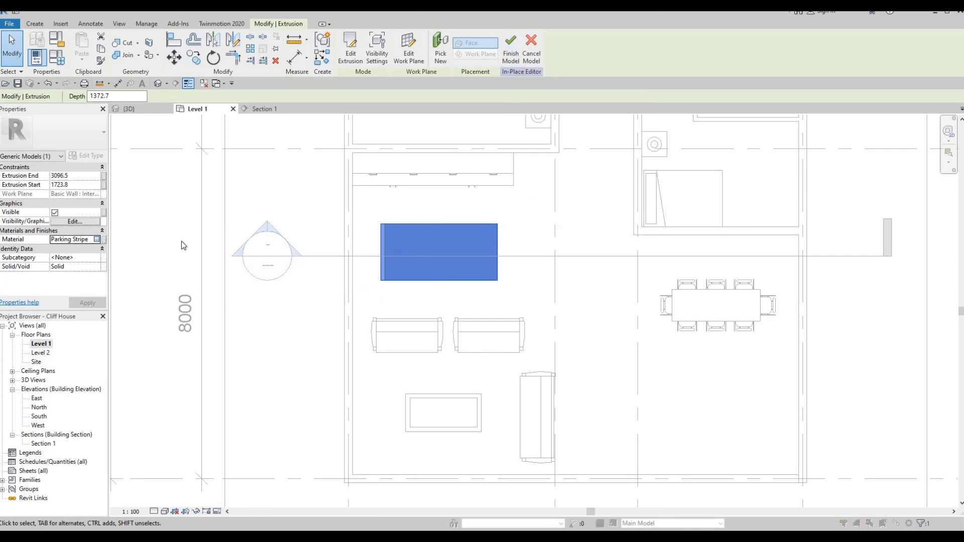
pyautogui.click(98, 240)
pyautogui.scroll(5, 327, 263)
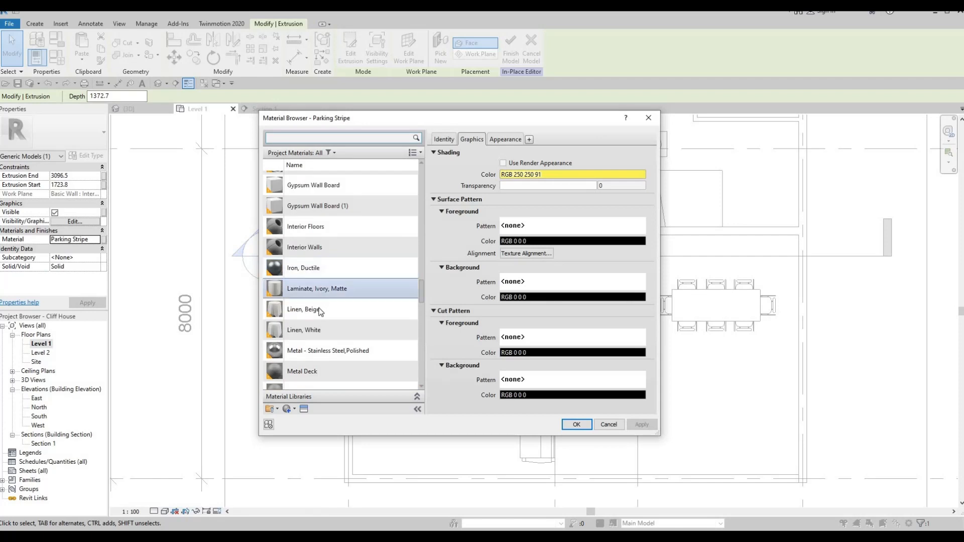
pyautogui.click(351, 309)
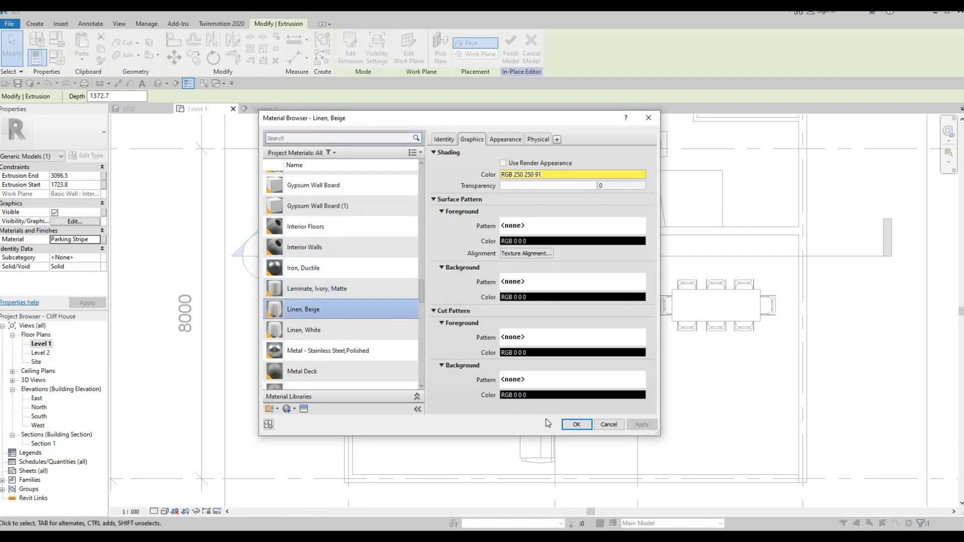
pyautogui.click(576, 424)
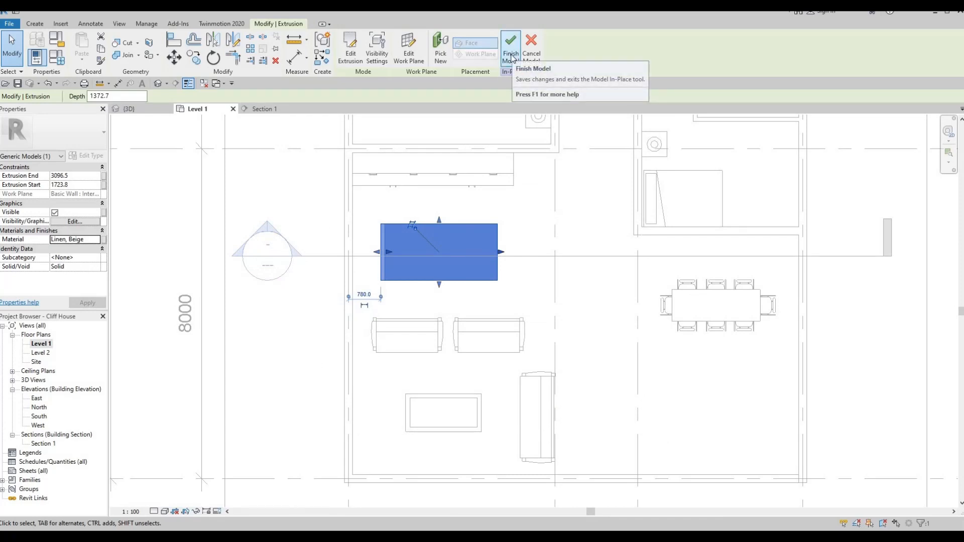
# - Finish the in-place model and inspect the C-shaped island in the 3D view
pyautogui.click(511, 57)
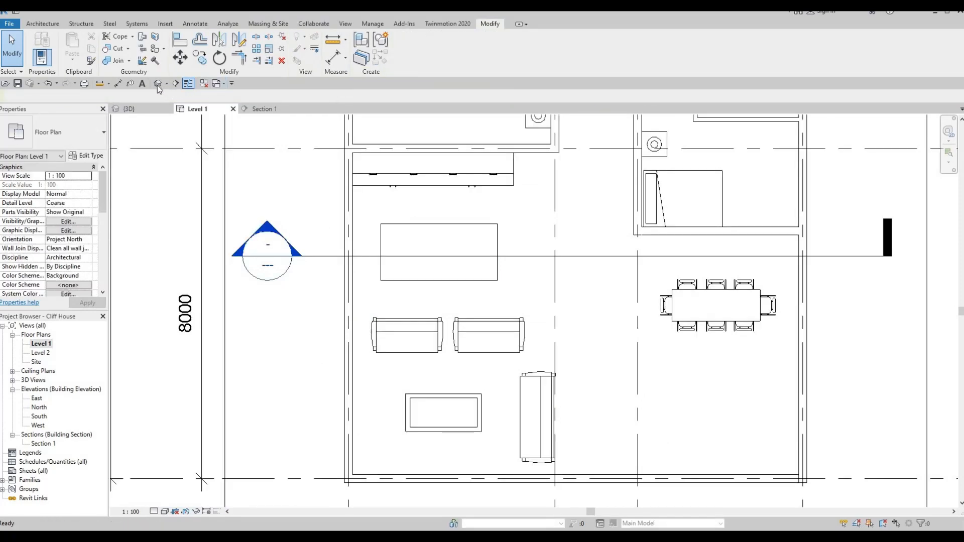
pyautogui.click(129, 108)
pyautogui.keyDown('shift'); pyautogui.moveTo(502, 216); pyautogui.dragTo(384, 299, button='middle'); pyautogui.keyUp('shift')
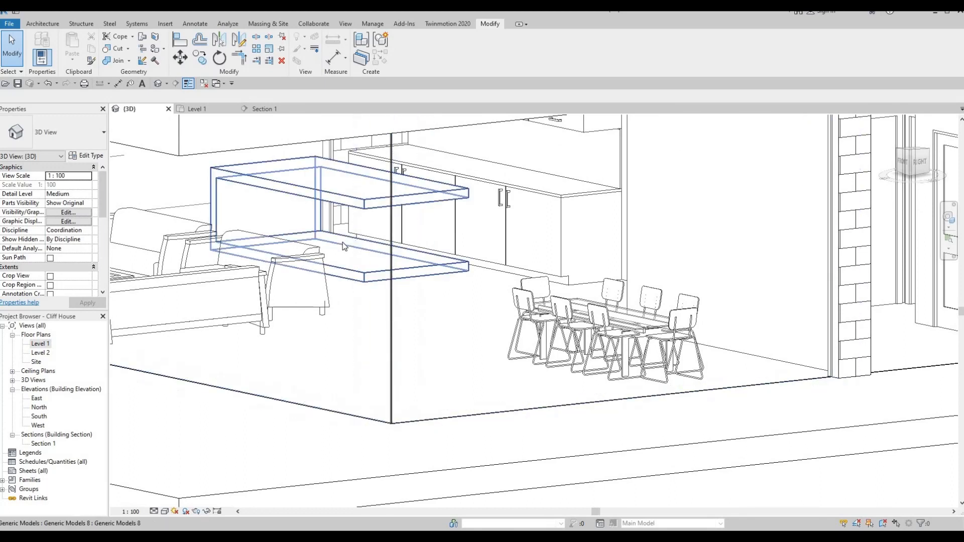
pyautogui.moveTo(340, 236); pyautogui.dragTo(355, 214, button='middle')
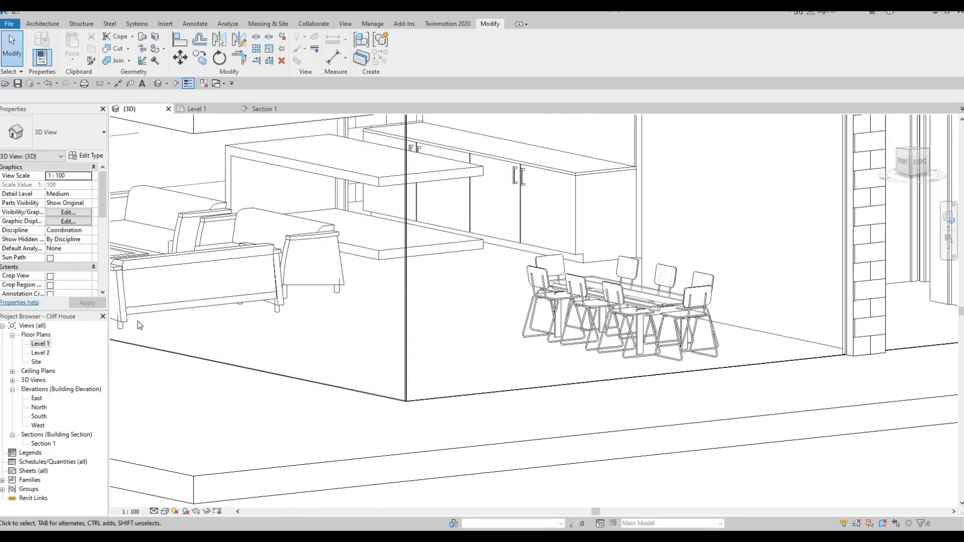
# - In the Level 1 plan, start a new in-place component in the Generic Models category, keeping the suggested name
pyautogui.doubleClick(40, 343)
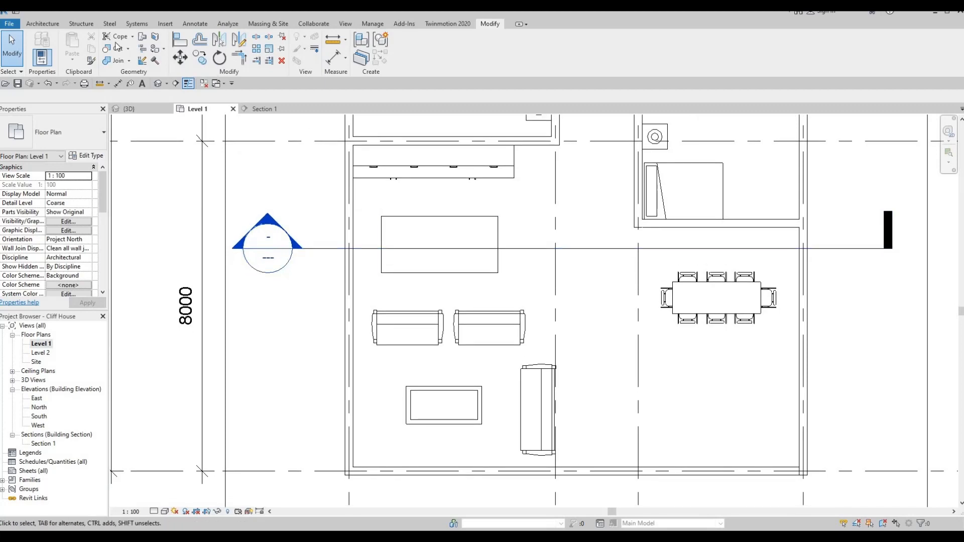
pyautogui.click(42, 25)
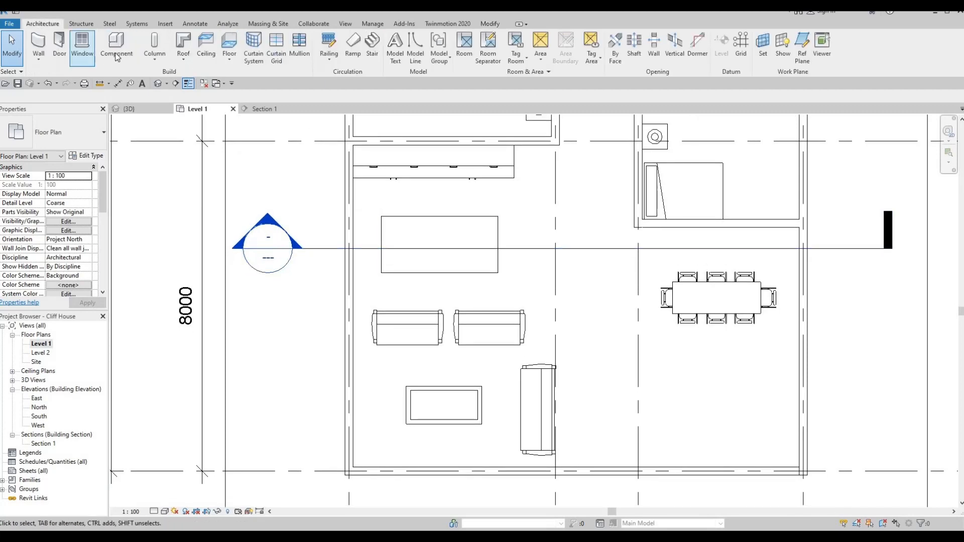
pyautogui.click(116, 59)
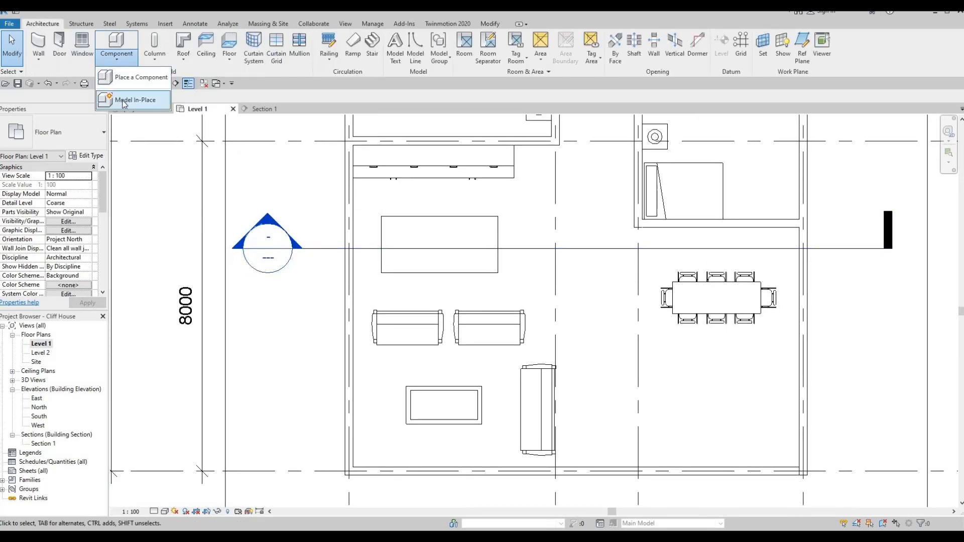
pyautogui.click(127, 103)
pyautogui.scroll(-3, 480, 257)
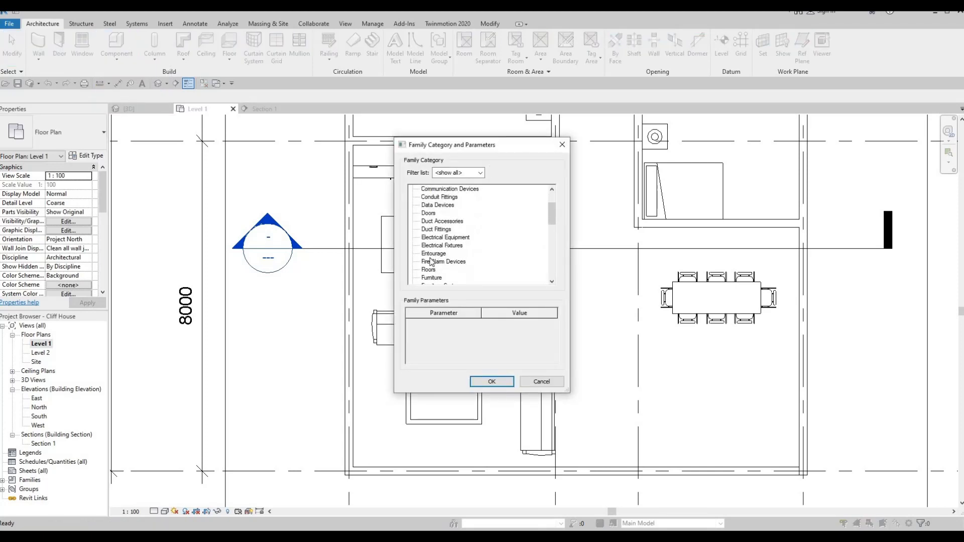
pyautogui.click(436, 262)
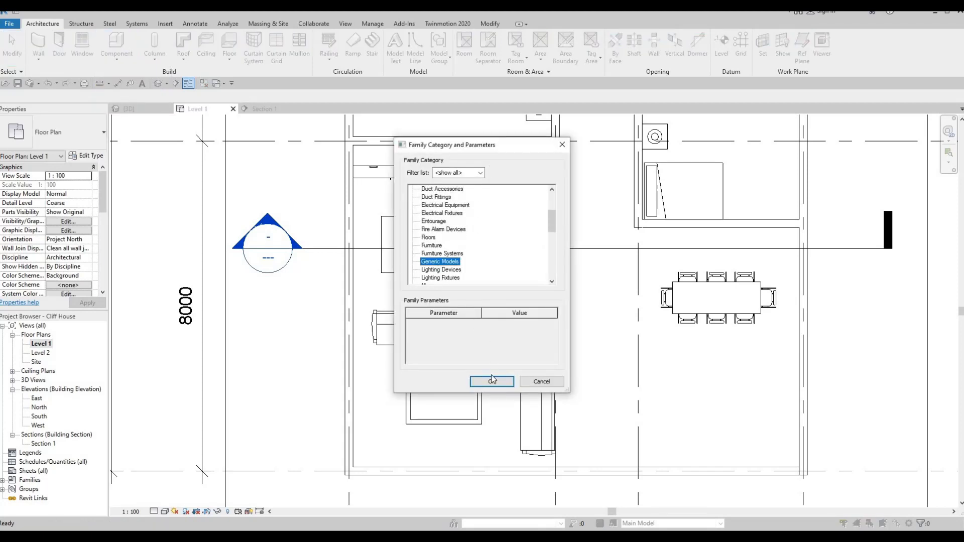
pyautogui.click(492, 382)
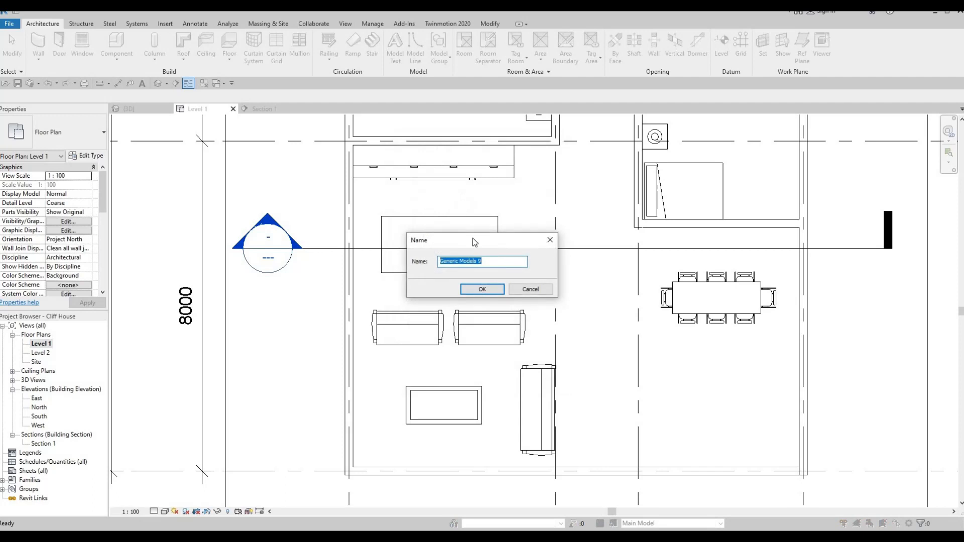
pyautogui.press('Return')
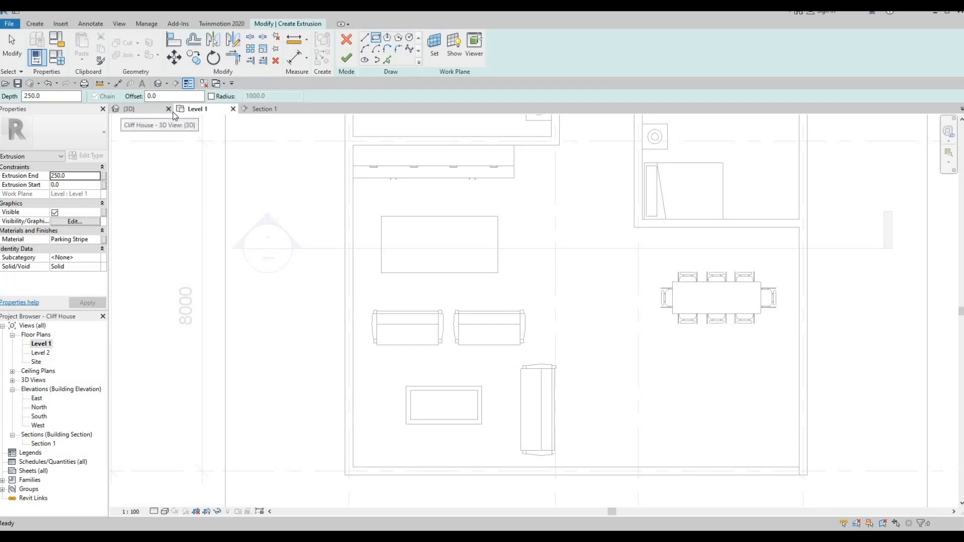
# - Assign the Iron, Ductile material to the new extrusion
pyautogui.click(95, 240)
pyautogui.click(100, 240)
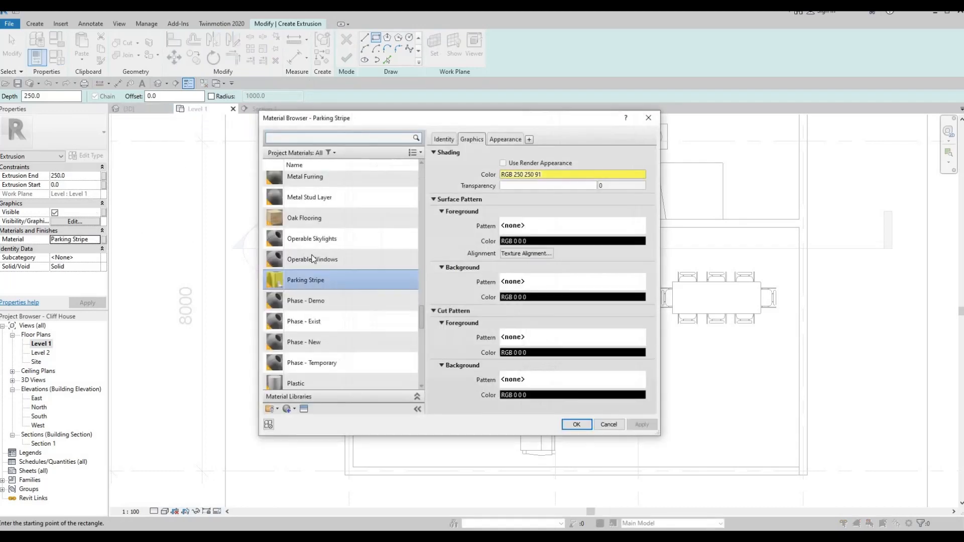
pyautogui.scroll(5, 312, 259)
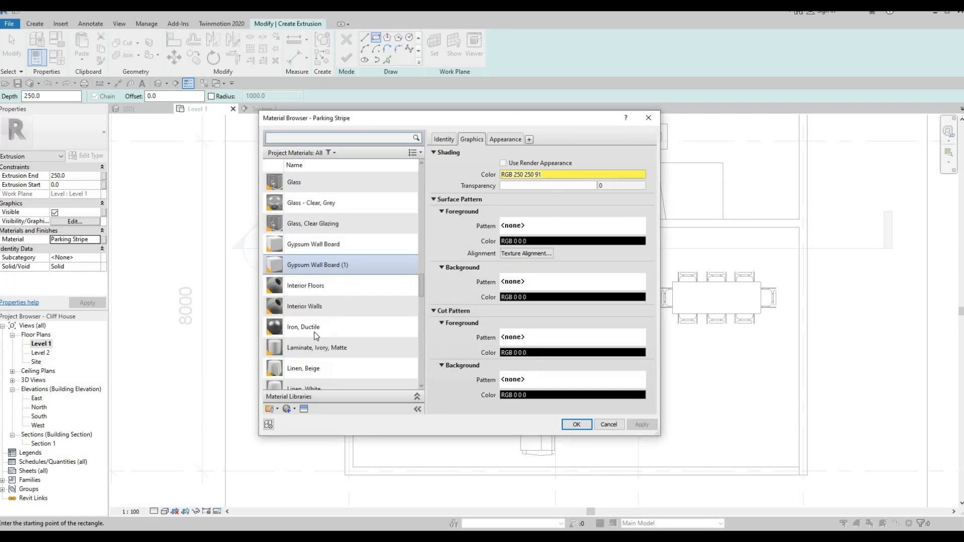
pyautogui.click(304, 326)
pyautogui.click(582, 425)
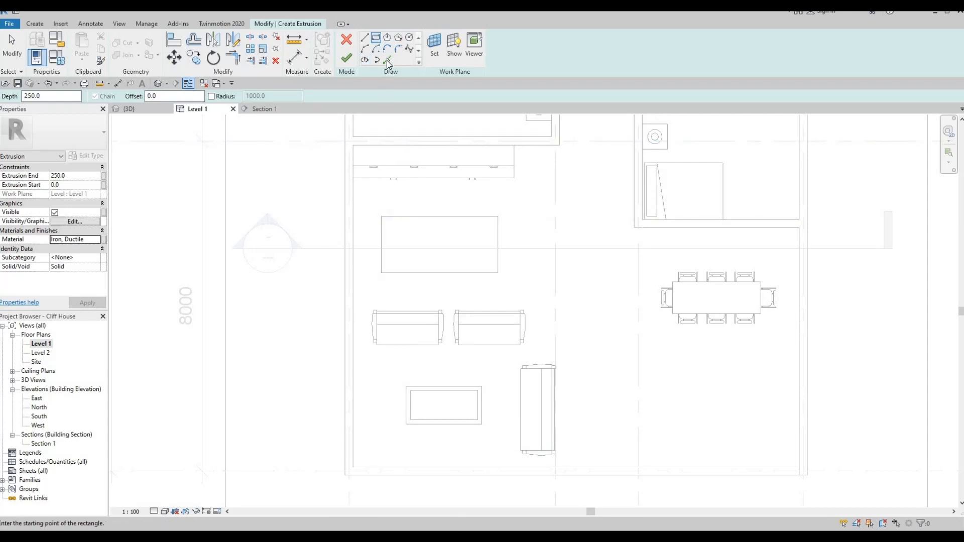
# - Sketch a rectangle offset 100 mm inside the island's outline and finish it as a 250 mm deep extrusion
pyautogui.click(387, 60)
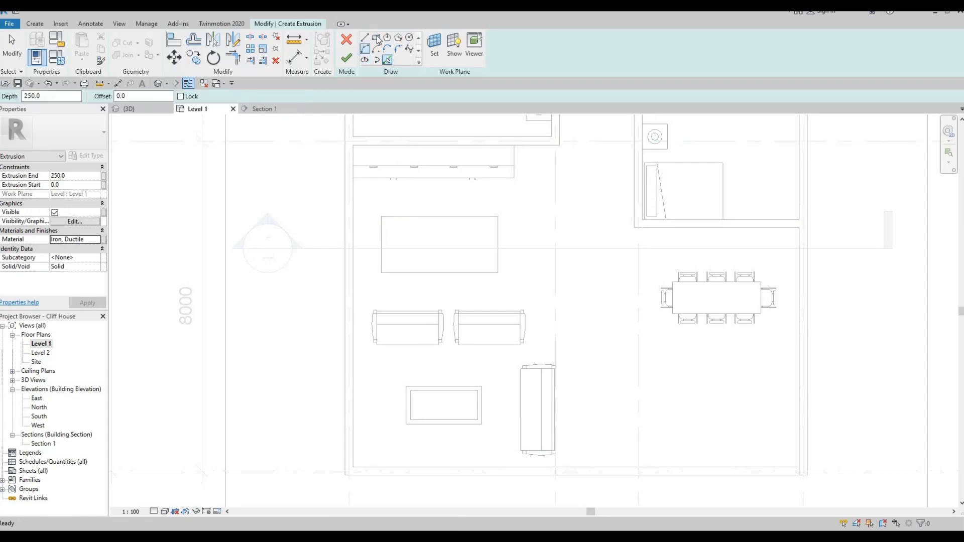
pyautogui.click(376, 38)
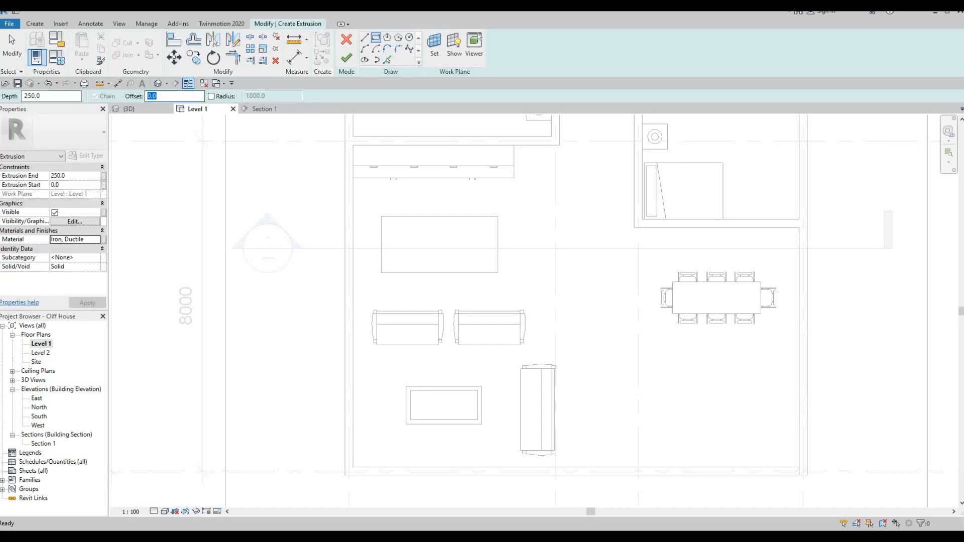
pyautogui.write('50')
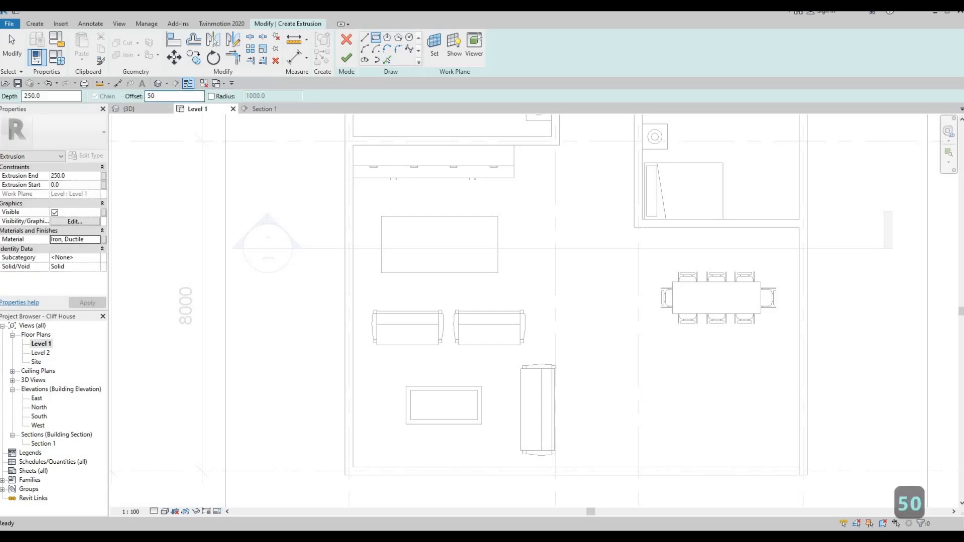
pyautogui.press('BackSpace')
pyautogui.press('BackSpace')
pyautogui.write('100')
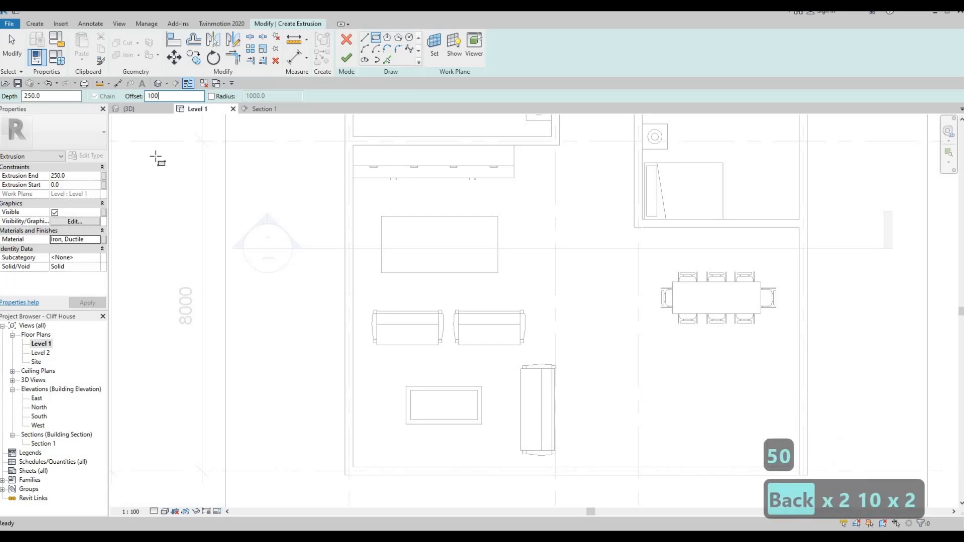
pyautogui.click(382, 217)
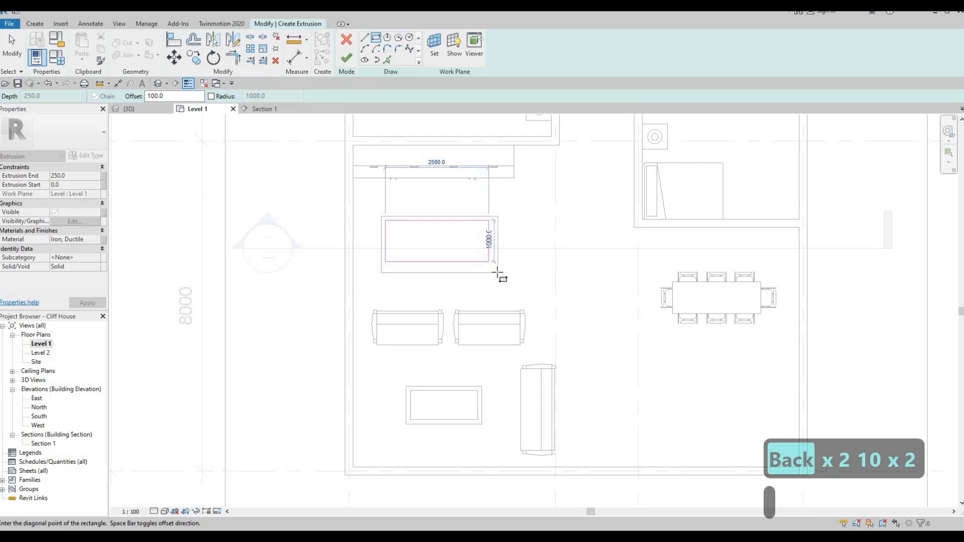
pyautogui.click(498, 273)
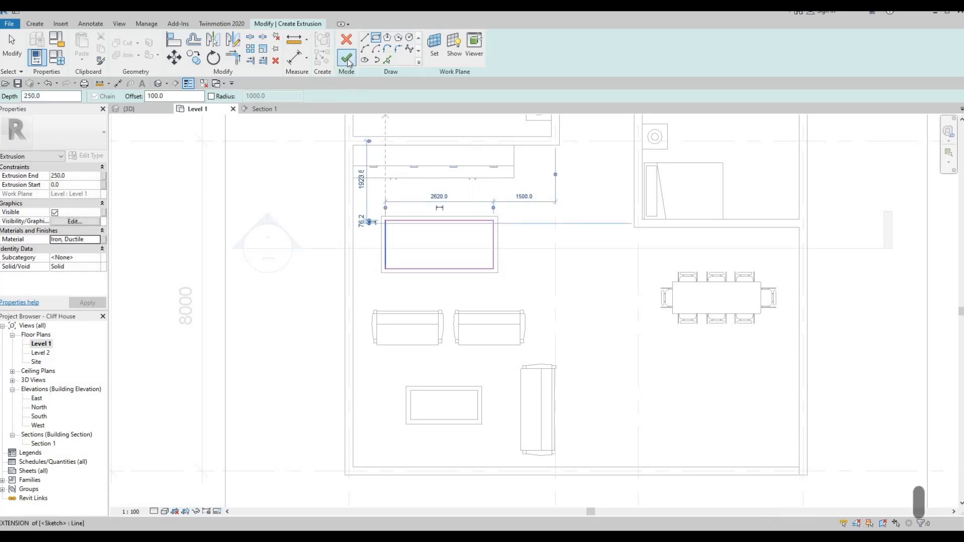
pyautogui.click(348, 60)
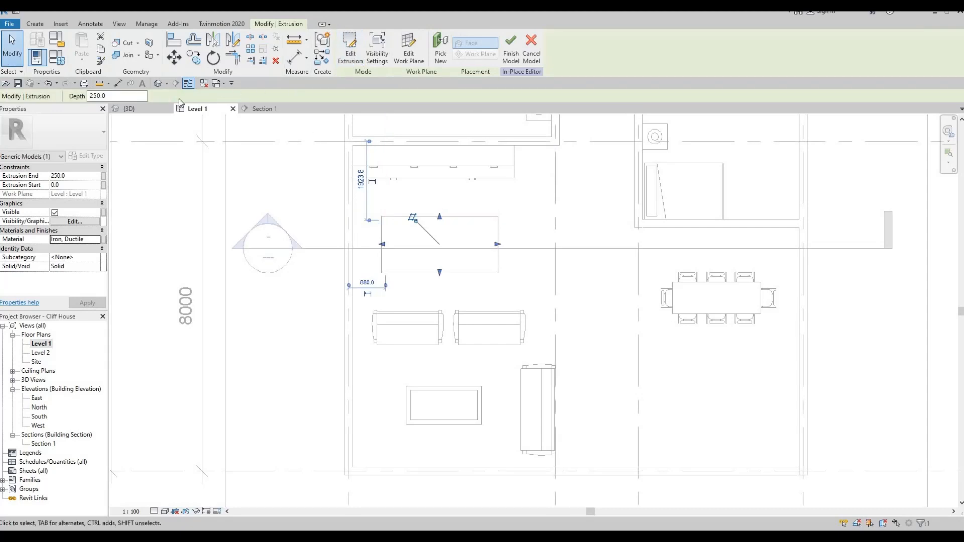
# - In the 3D view, lower the base extrusion's upper face to make it about 178 mm high
pyautogui.click(157, 83)
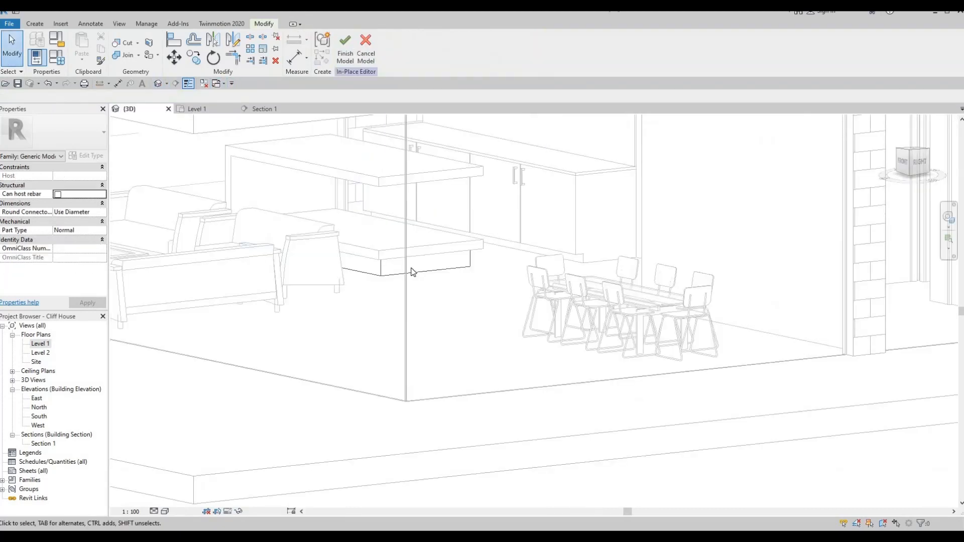
pyautogui.keyDown('shift'); pyautogui.moveTo(409, 268); pyautogui.dragTo(403, 276, button='middle'); pyautogui.keyUp('shift')
pyautogui.click(369, 243)
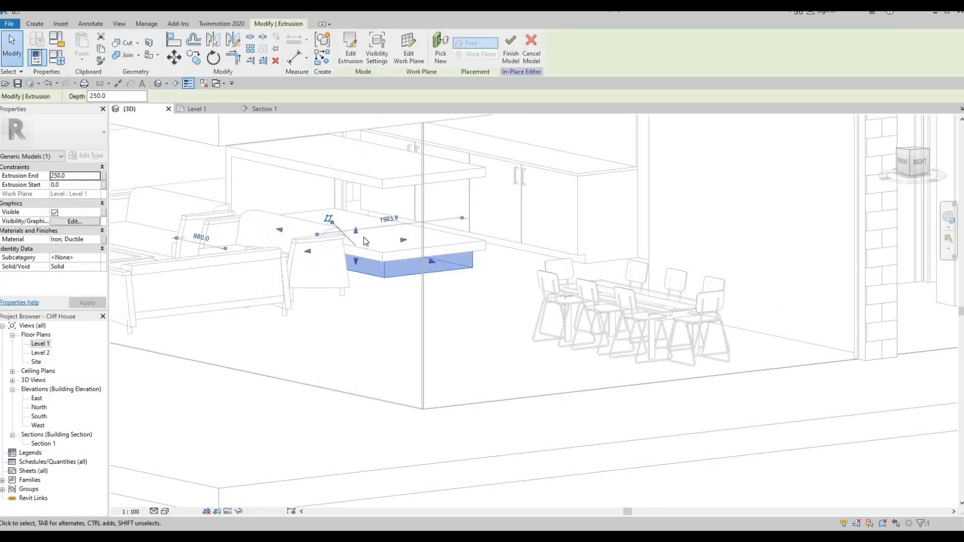
pyautogui.moveTo(357, 232); pyautogui.dragTo(358, 239)
pyautogui.scroll(2, 359, 240)
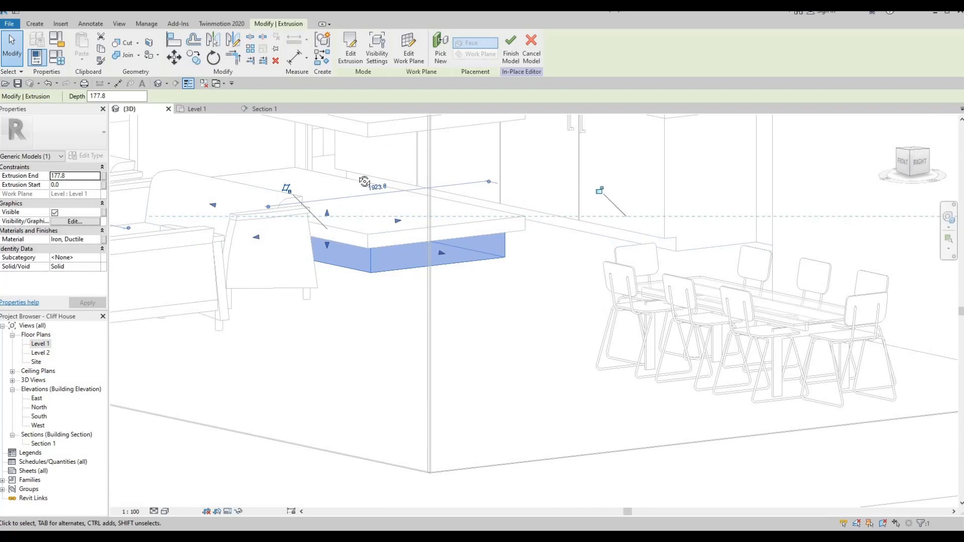
# - Align the base extrusion's upper face with the underside of the C-shaped island
pyautogui.keyDown('shift'); pyautogui.moveTo(365, 182); pyautogui.dragTo(403, 215, button='middle'); pyautogui.keyUp('shift')
pyautogui.scroll(4, 378, 233)
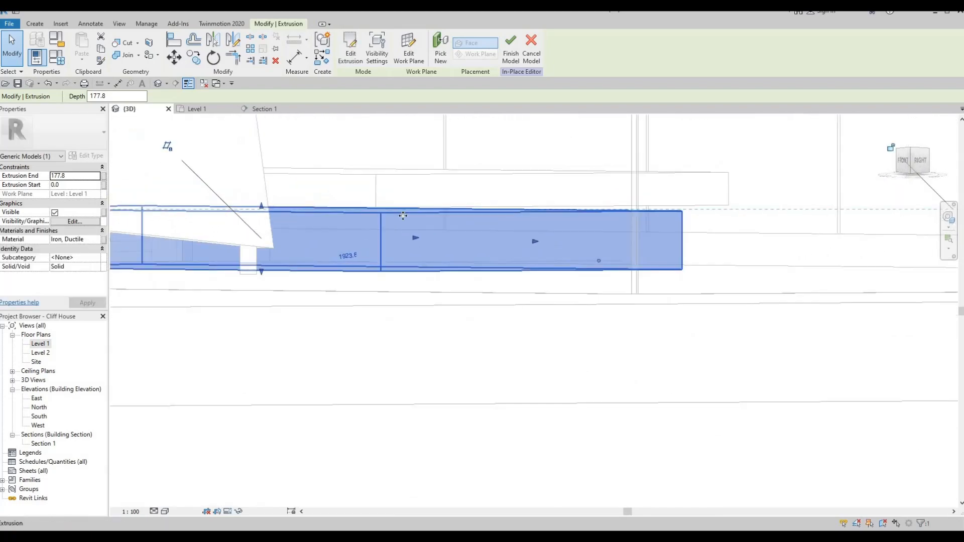
pyautogui.press('Escape')
pyautogui.press('a')
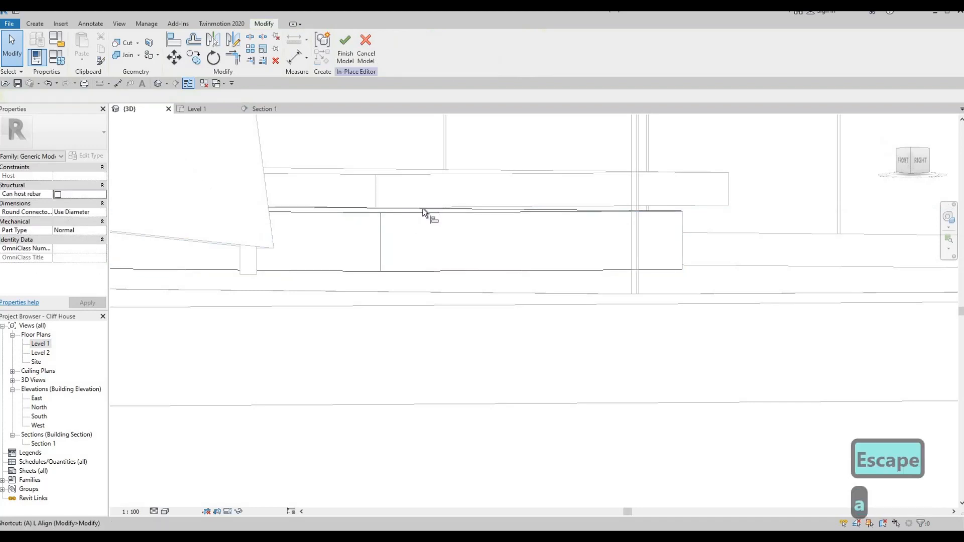
pyautogui.press('l')
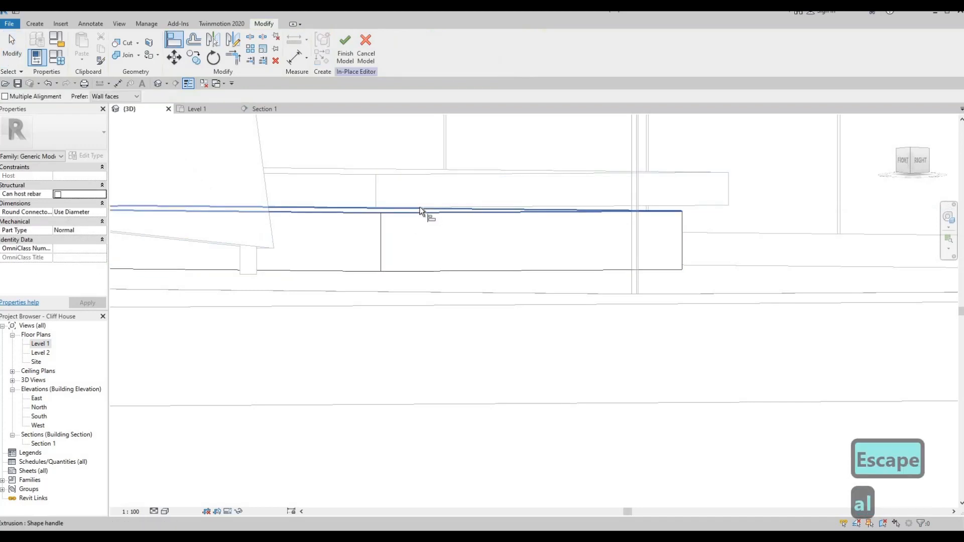
pyautogui.press('Tab')
pyautogui.press('Tab')
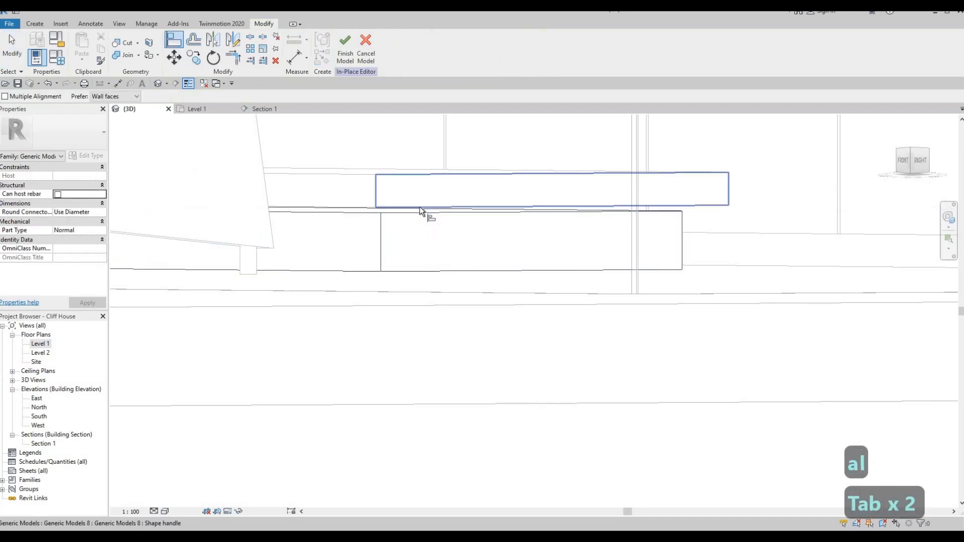
pyautogui.press('Tab')
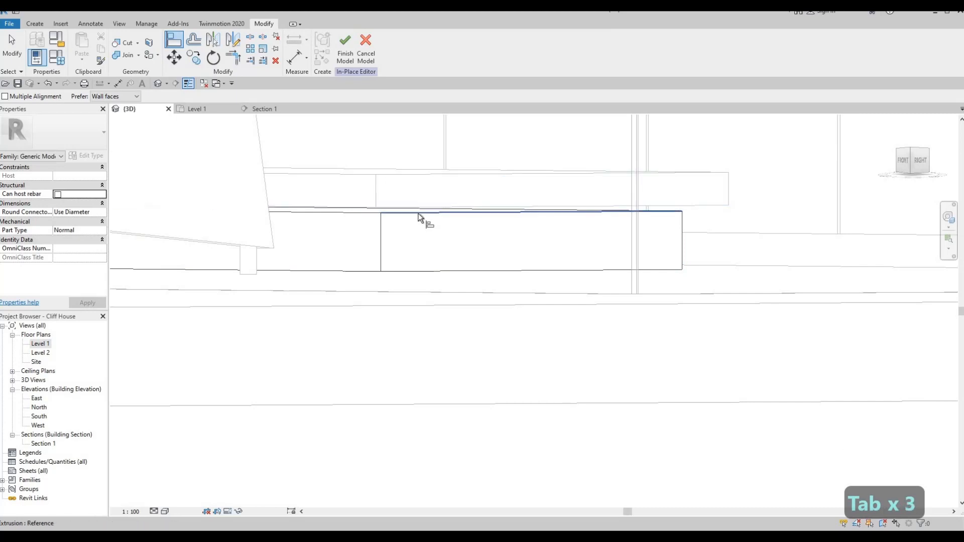
pyautogui.press('Tab')
pyautogui.click(420, 216)
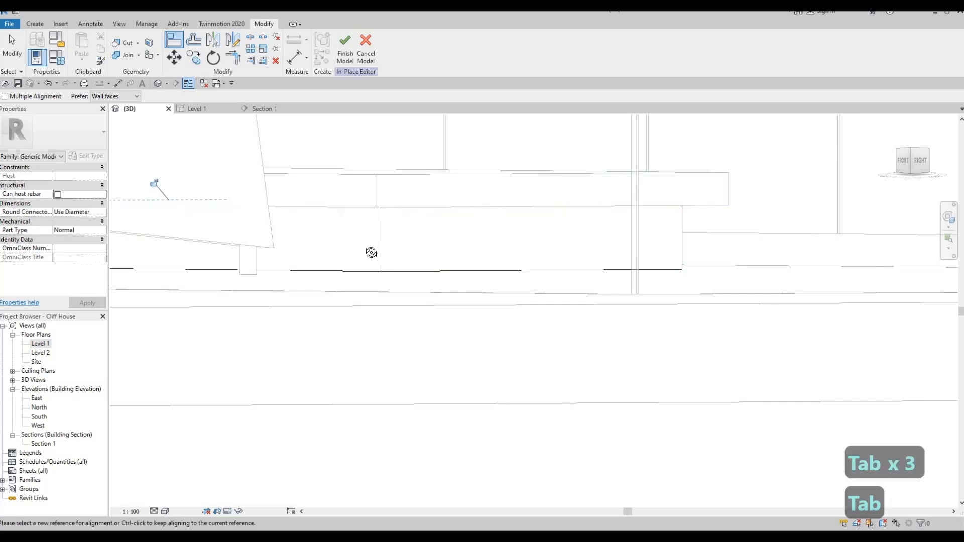
# - Finish the in-place model of the island's base and inspect it in the 3D view
pyautogui.press('Escape')
pyautogui.keyDown('shift'); pyautogui.moveTo(301, 275); pyautogui.dragTo(329, 231, button='middle'); pyautogui.keyUp('shift')
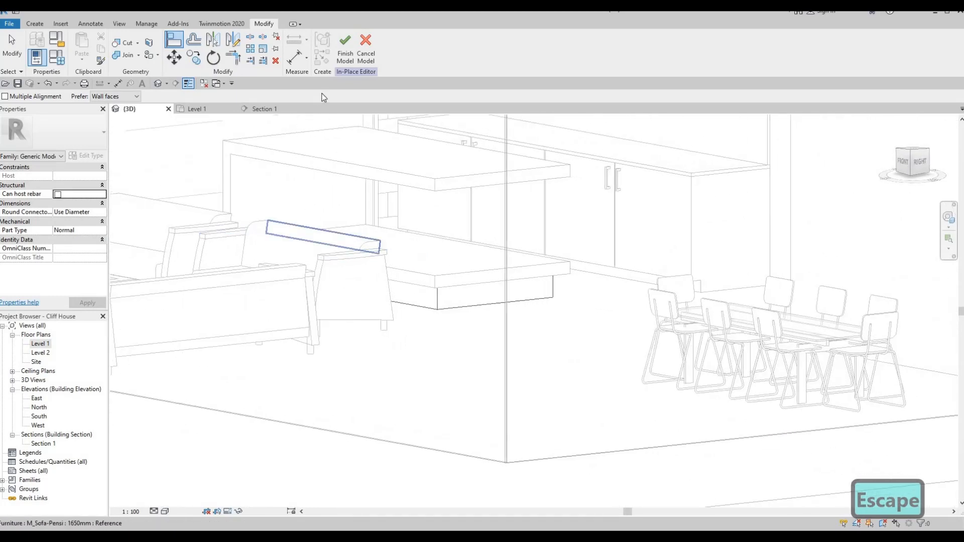
pyautogui.click(342, 52)
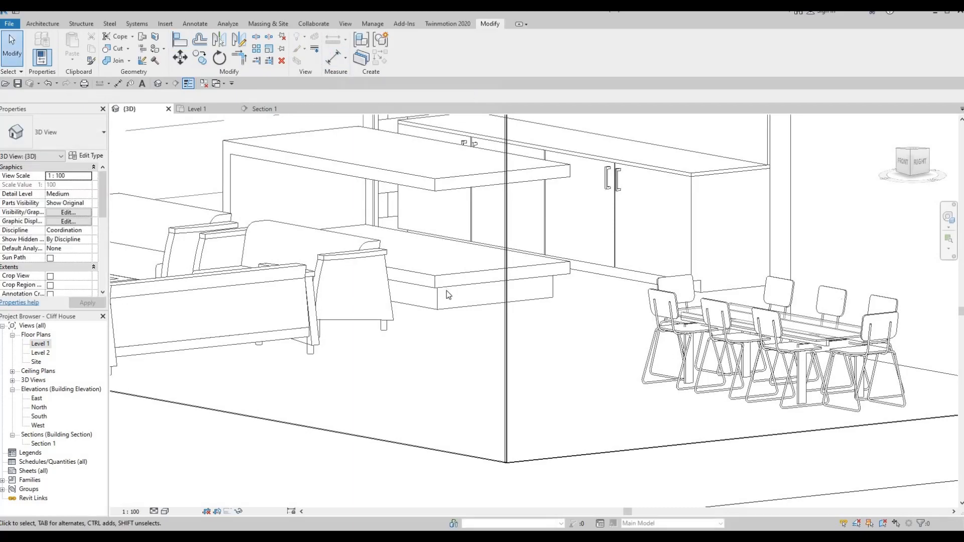
pyautogui.keyDown('shift'); pyautogui.moveTo(529, 336); pyautogui.dragTo(295, 211, button='middle'); pyautogui.keyUp('shift')
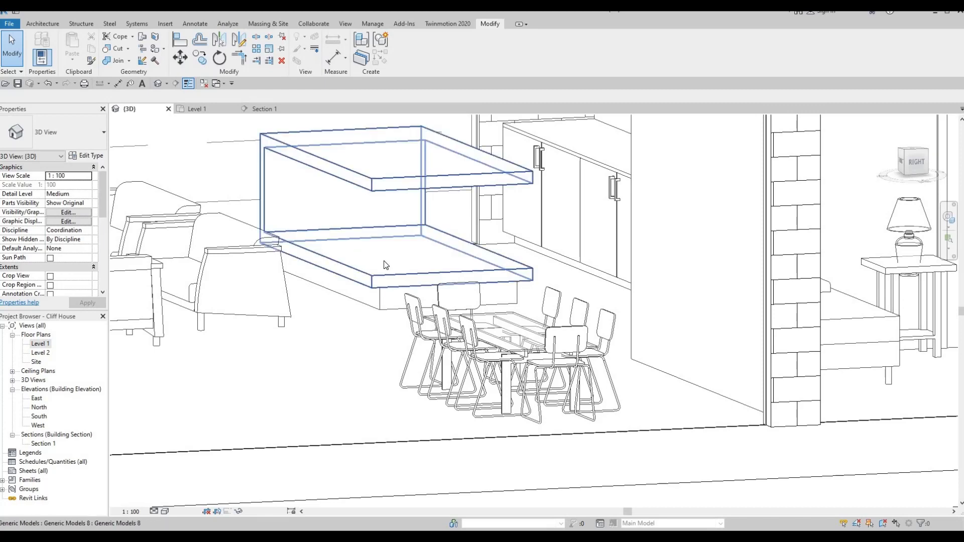
pyautogui.keyDown('shift'); pyautogui.moveTo(341, 279); pyautogui.dragTo(402, 211, button='middle'); pyautogui.keyUp('shift')
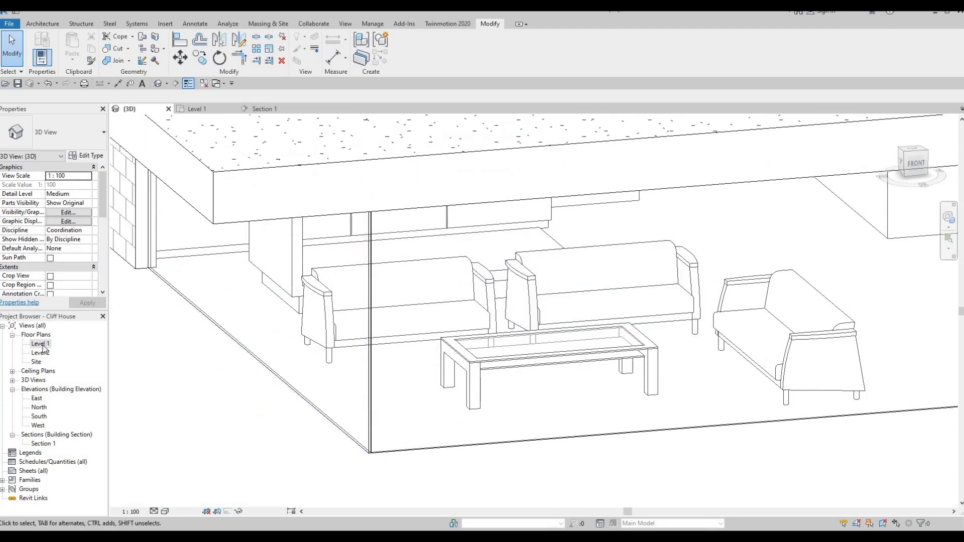
# - From the Level 1 floor plan, start a new in-place component in the Generic Models category, keeping the default name
pyautogui.doubleClick(43, 345)
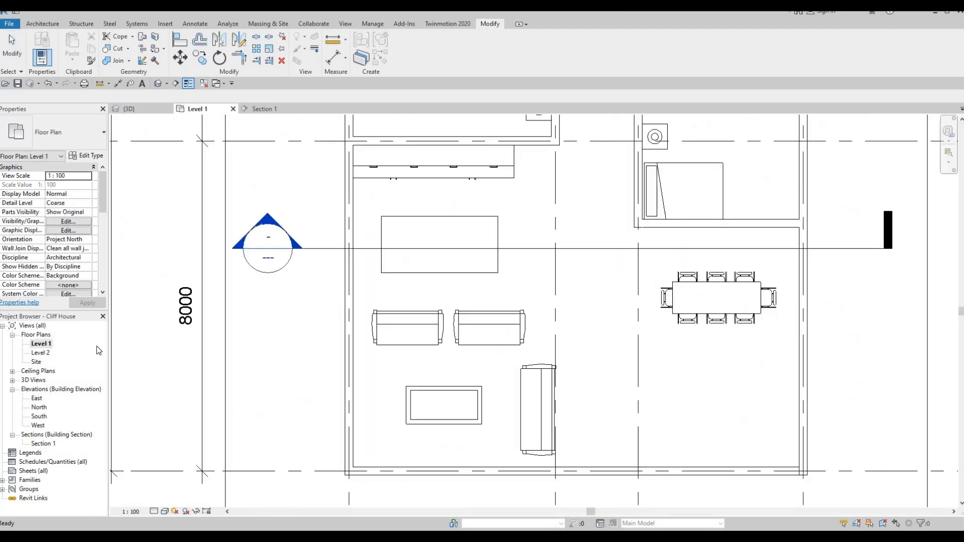
pyautogui.click(42, 23)
pyautogui.click(117, 58)
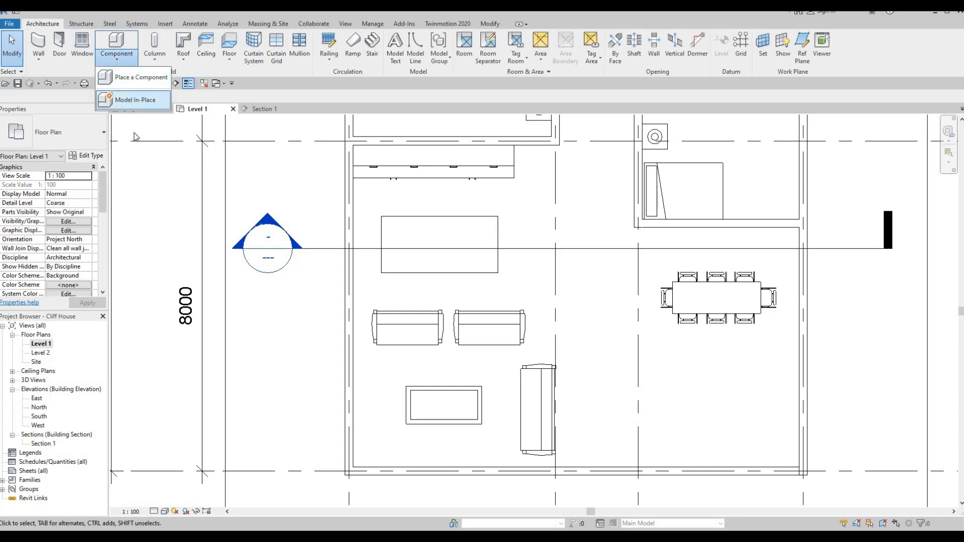
pyautogui.scroll(-3, 458, 271)
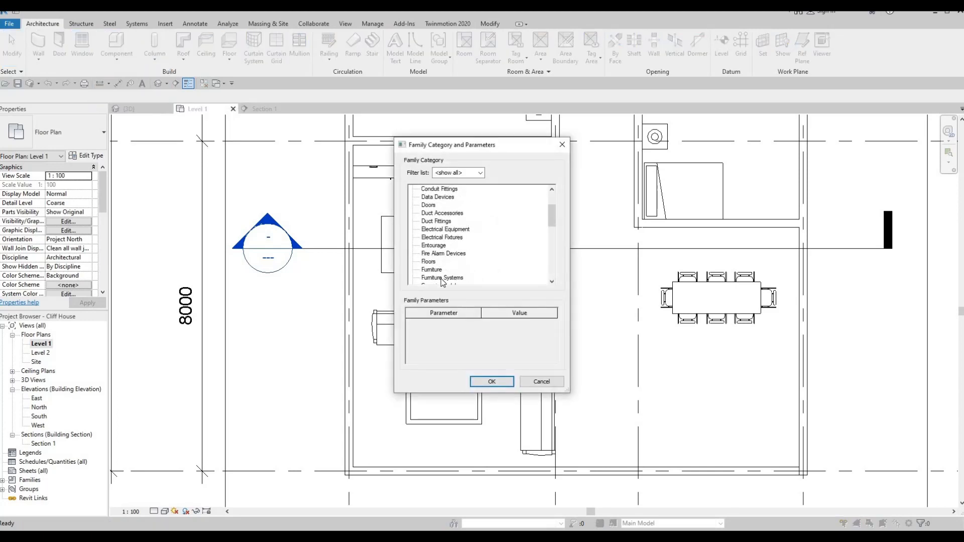
pyautogui.click(442, 246)
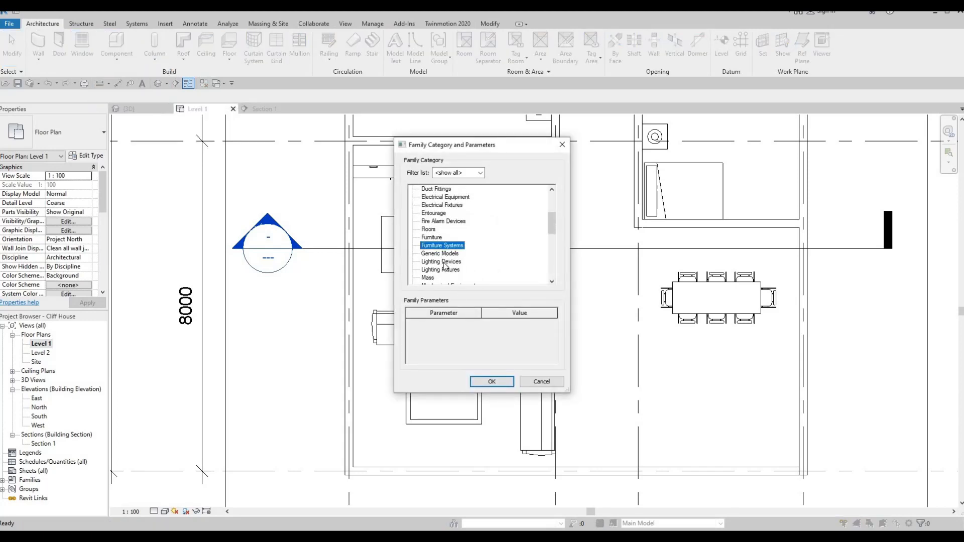
pyautogui.click(440, 254)
pyautogui.click(483, 382)
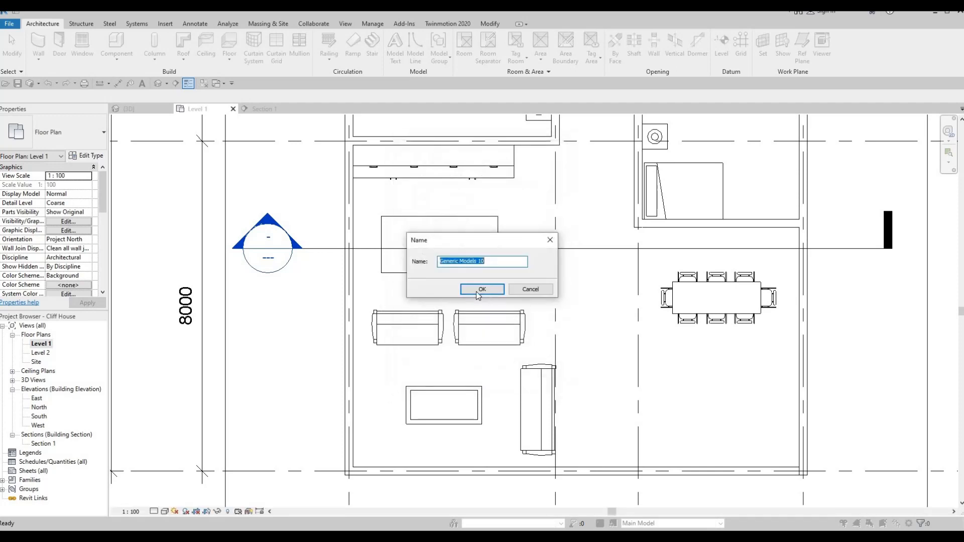
pyautogui.press('Return')
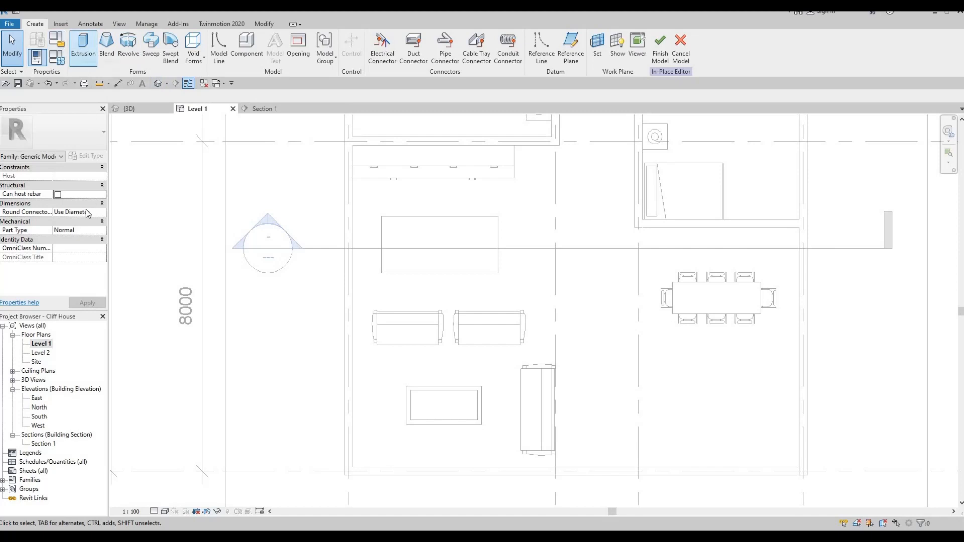
# - Start an extrusion and assign it the material Metal - Stainless Steel,Polished
pyautogui.click(83, 45)
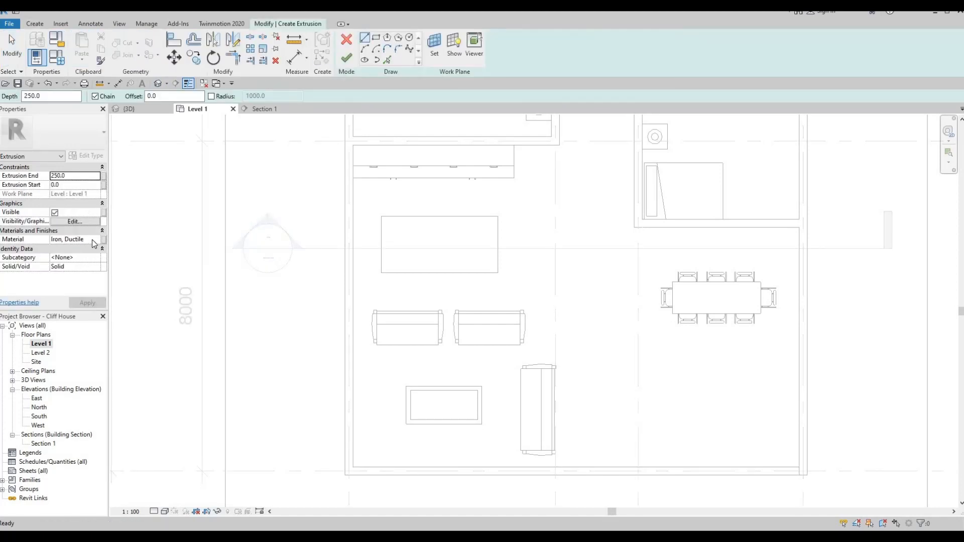
pyautogui.click(98, 240)
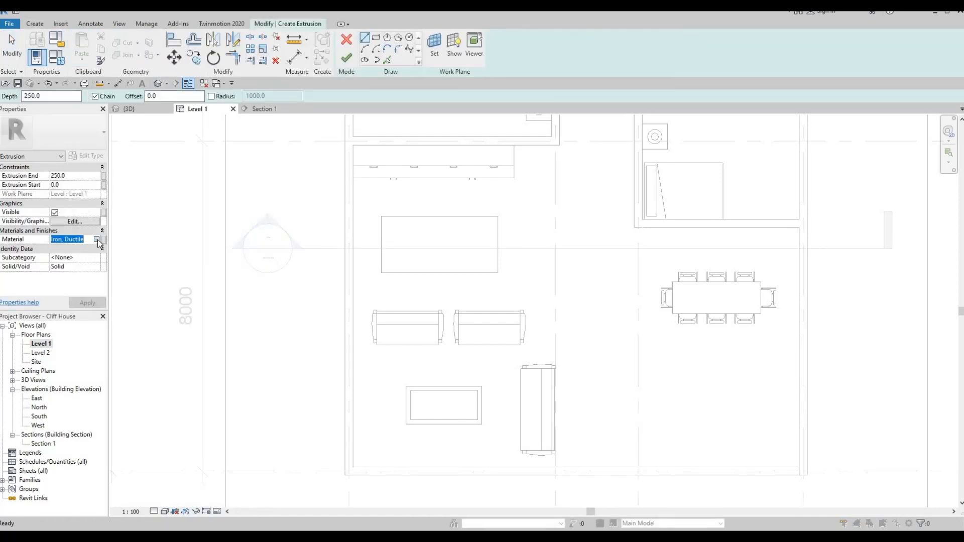
pyautogui.click(96, 239)
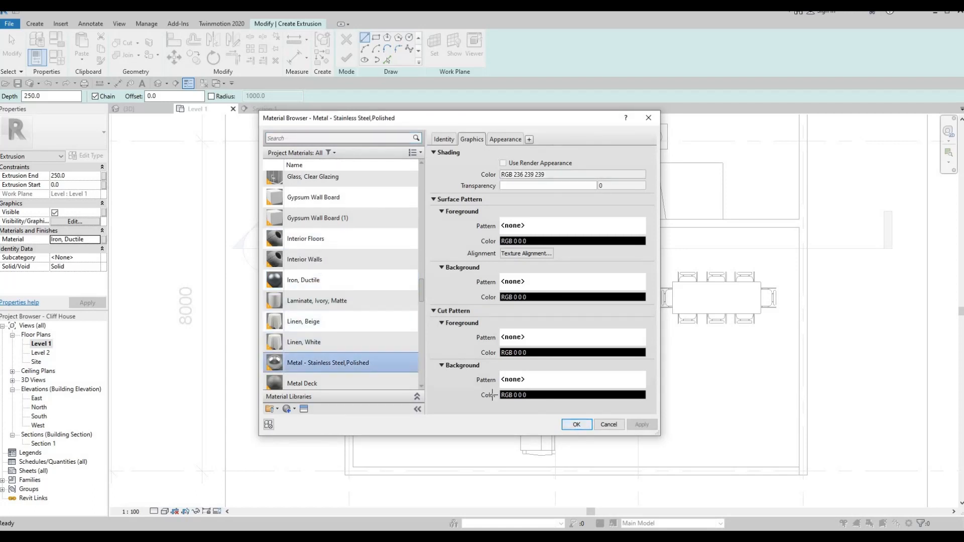
pyautogui.click(577, 424)
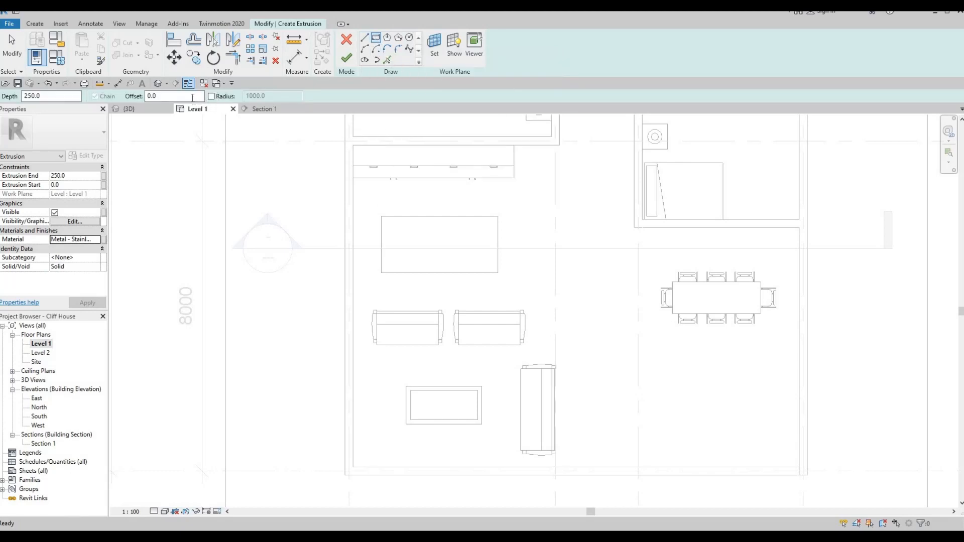
# - Sketch a rectangle offset 150 mm inside the island's outline and finish it as a 250 mm deep extrusion
pyautogui.moveTo(103, 100); pyautogui.dragTo(100, 100)
pyautogui.write('150')
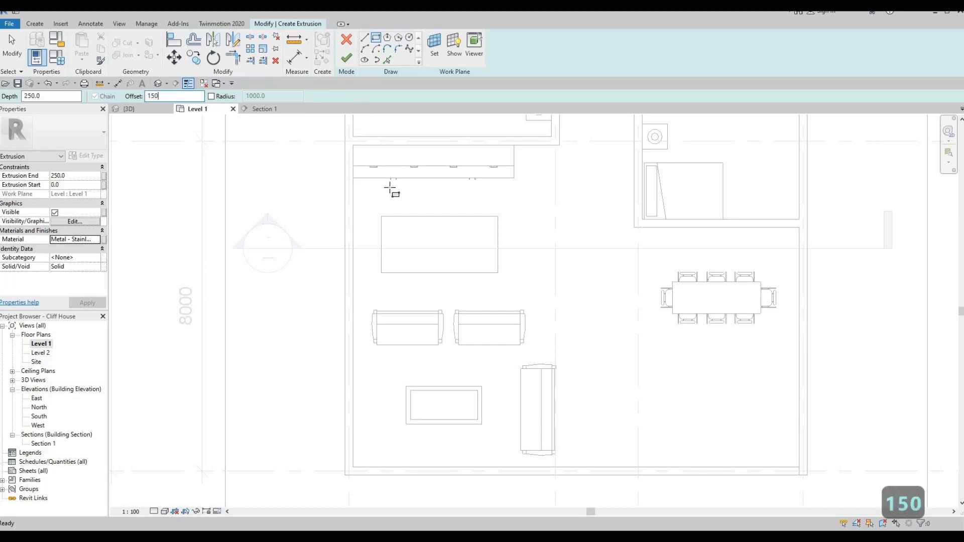
pyautogui.click(381, 216)
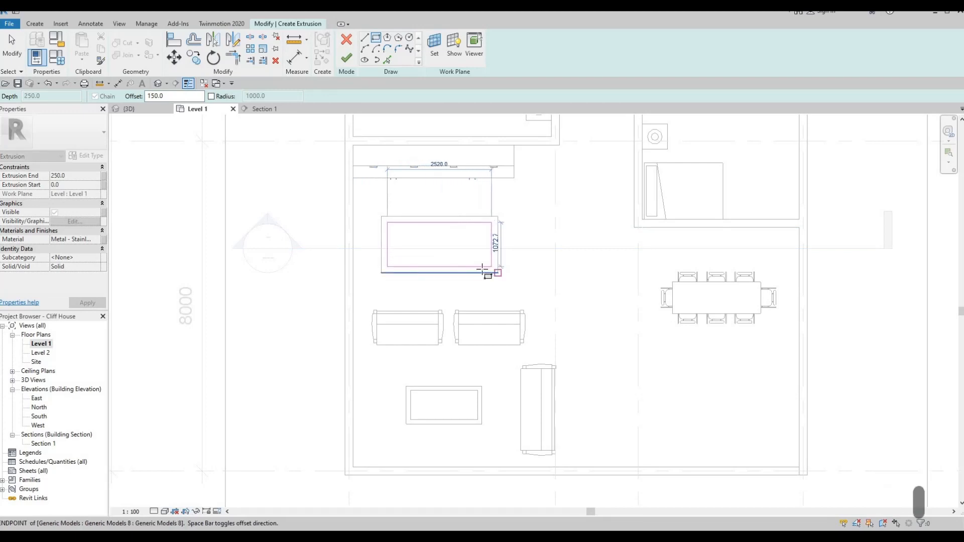
pyautogui.click(482, 269)
pyautogui.scroll(3, 379, 248)
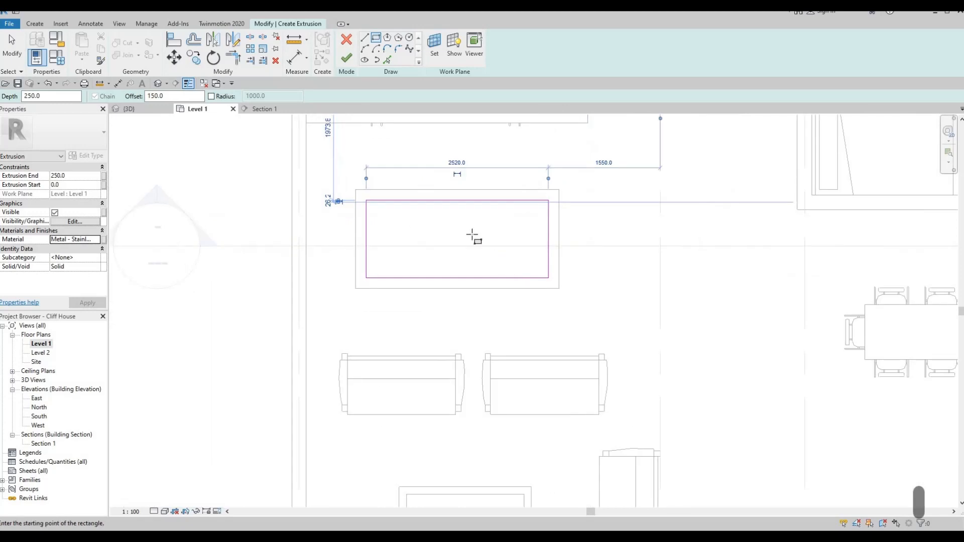
pyautogui.click(347, 59)
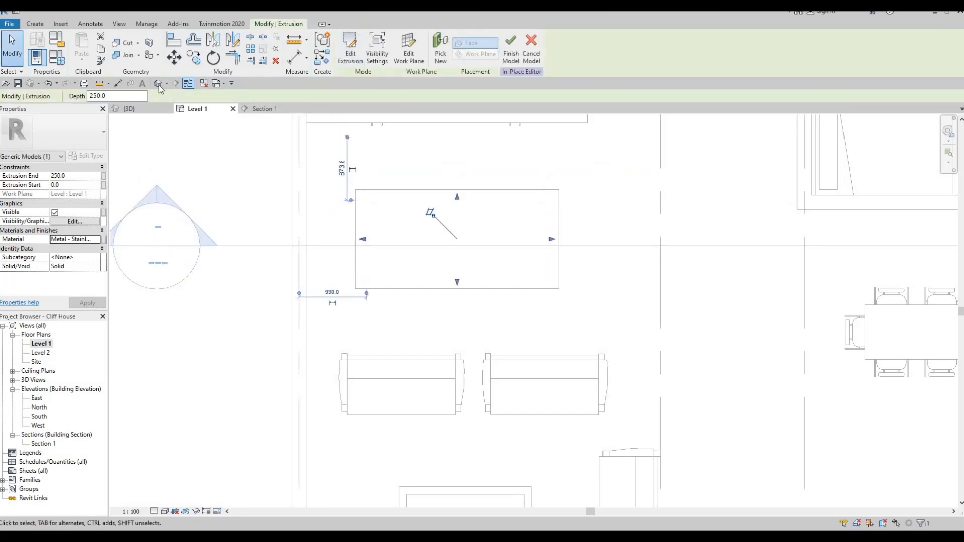
# - In the 3D view, raise the steel extrusion's upper face to about 954 mm above Level 1
pyautogui.hotkey('ctrl', 'Tab')
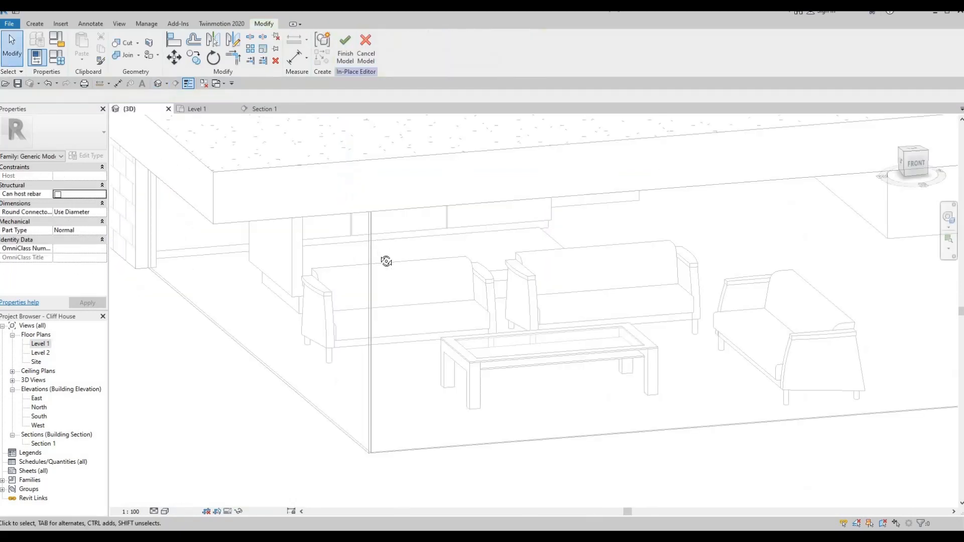
pyautogui.scroll(4, 362, 280)
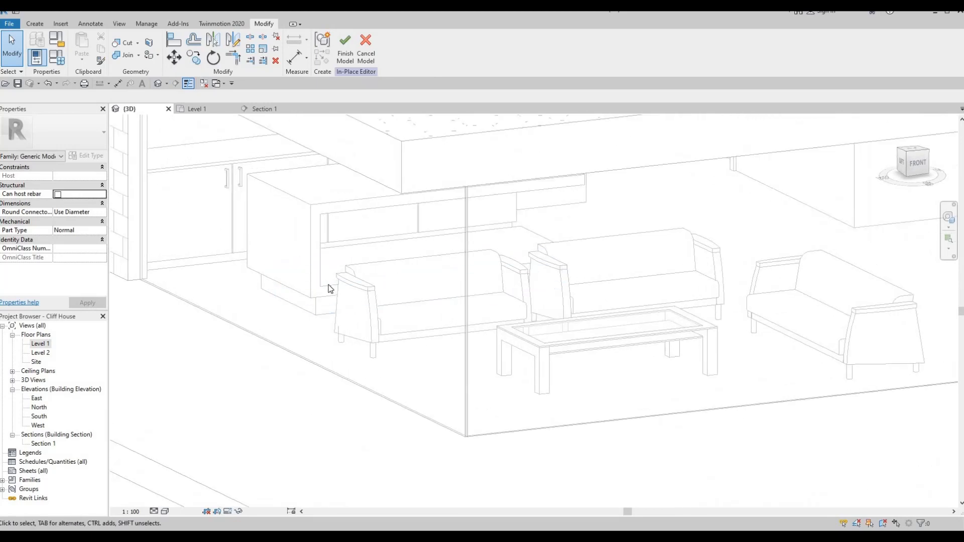
pyautogui.click(406, 252)
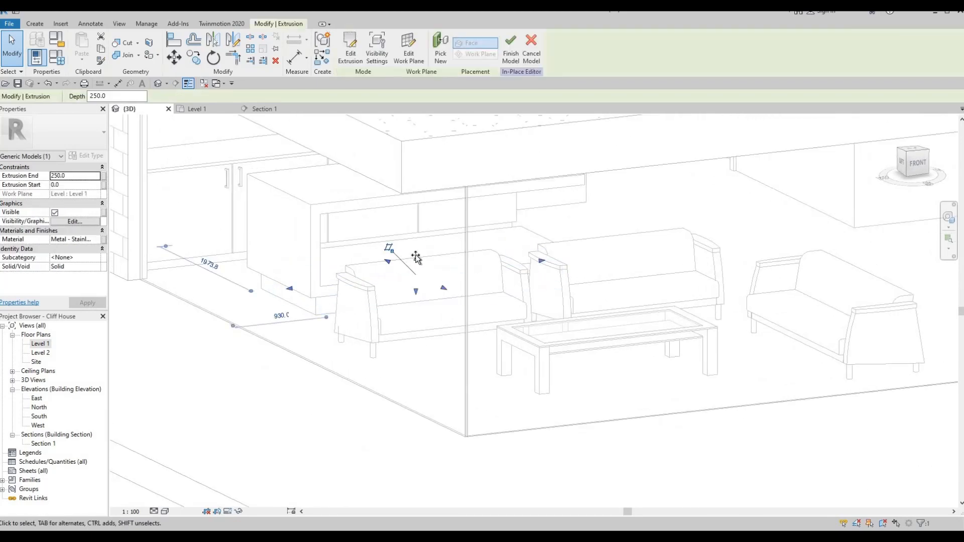
pyautogui.moveTo(420, 243); pyautogui.dragTo(427, 195)
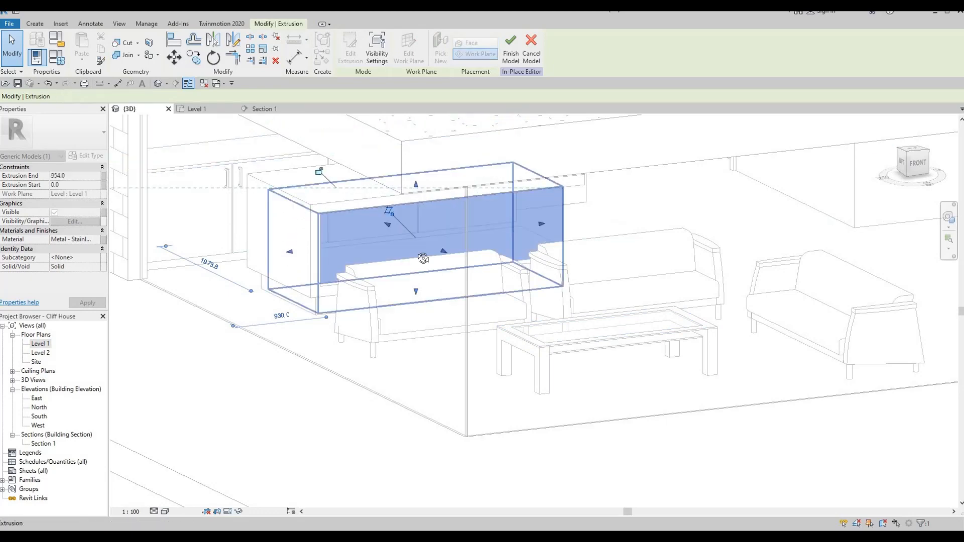
# - Raise the steel extrusion's lower face to about 224 mm above Level 1
pyautogui.keyDown('shift'); pyautogui.moveTo(458, 269); pyautogui.dragTo(421, 274, button='middle'); pyautogui.keyUp('shift')
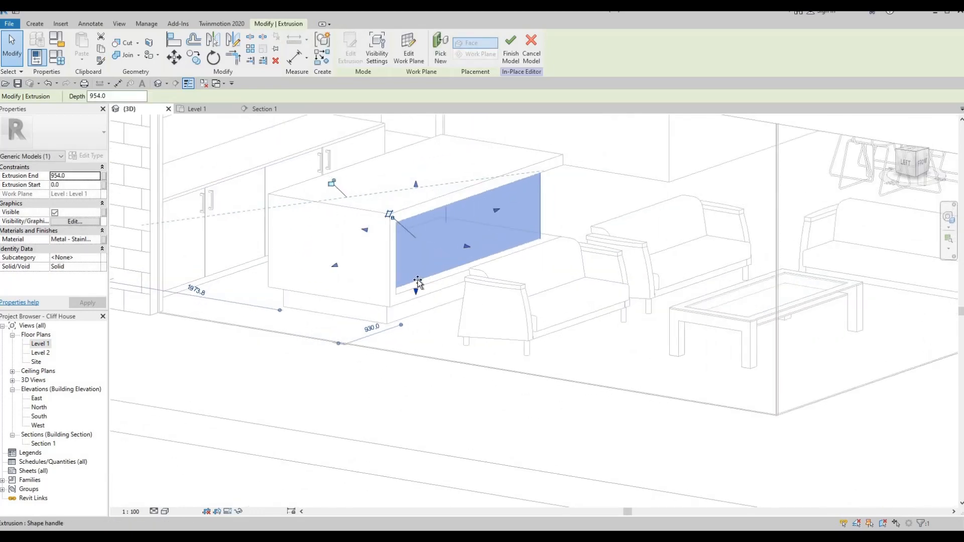
pyautogui.moveTo(421, 273); pyautogui.dragTo(431, 320)
pyautogui.keyDown('shift'); pyautogui.moveTo(431, 319); pyautogui.dragTo(512, 296, button='middle'); pyautogui.keyUp('shift')
pyautogui.scroll(8, 524, 270)
pyautogui.press('Escape')
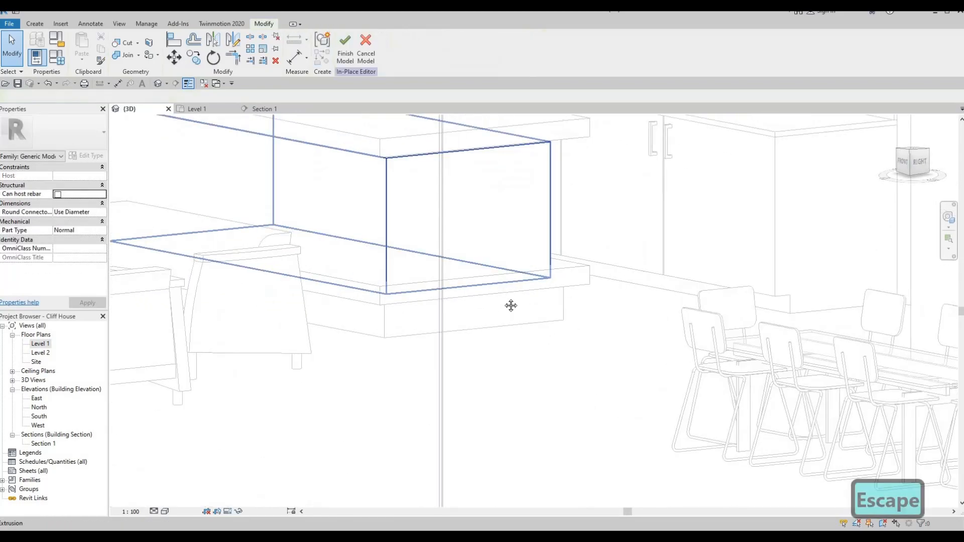
pyautogui.press('a')
pyautogui.press('l')
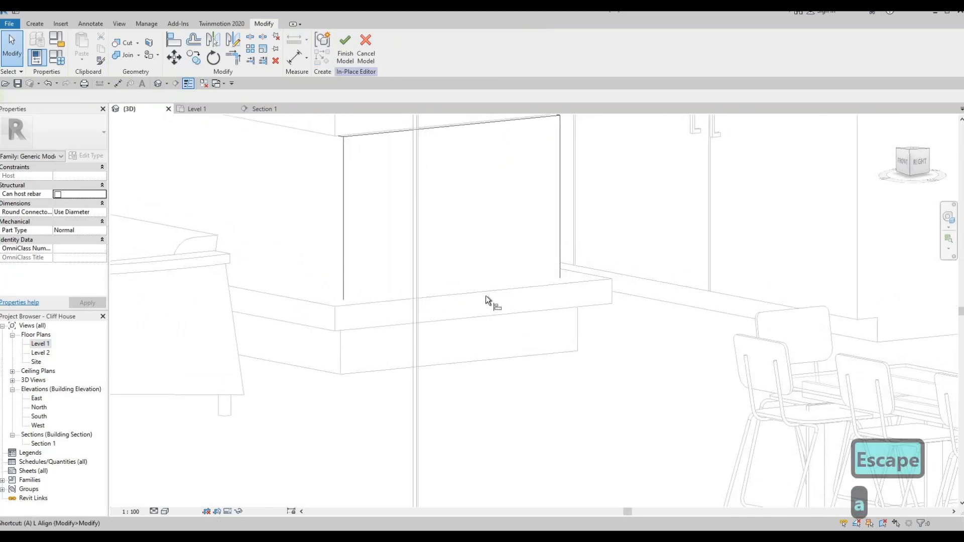
pyautogui.click(489, 288)
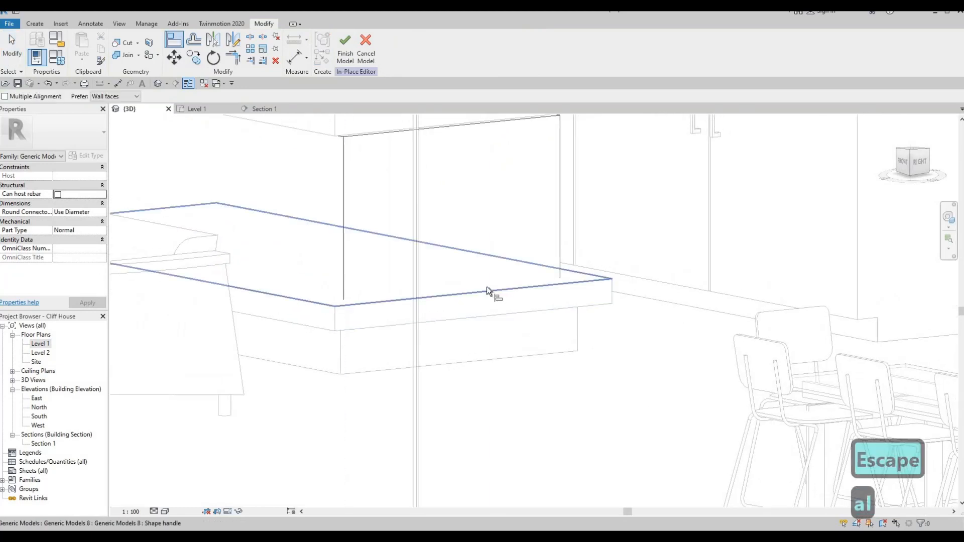
pyautogui.press('Escape')
pyautogui.press('Escape')
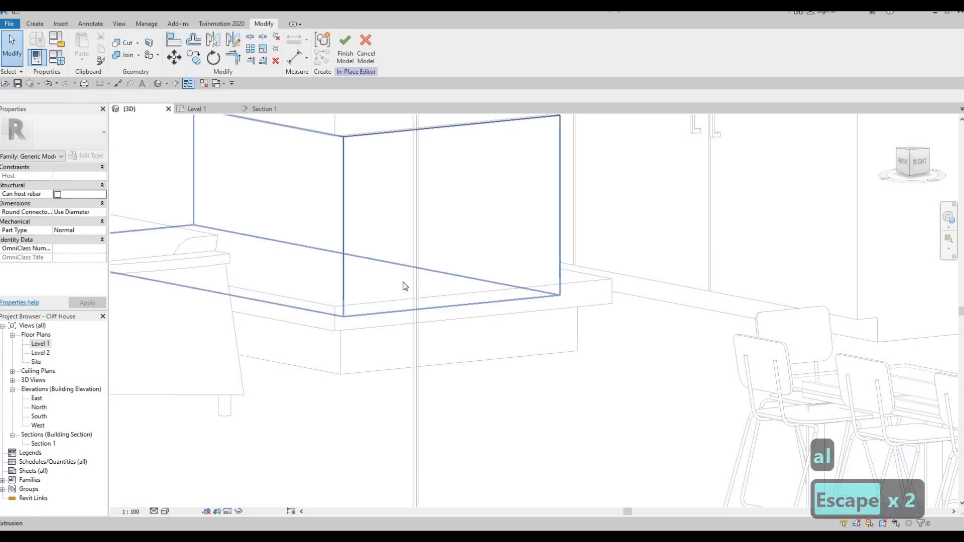
# - Raise the steel extrusion's lower face clear of the island's bottom slab and align it with that slab's upper surface
pyautogui.click(299, 269)
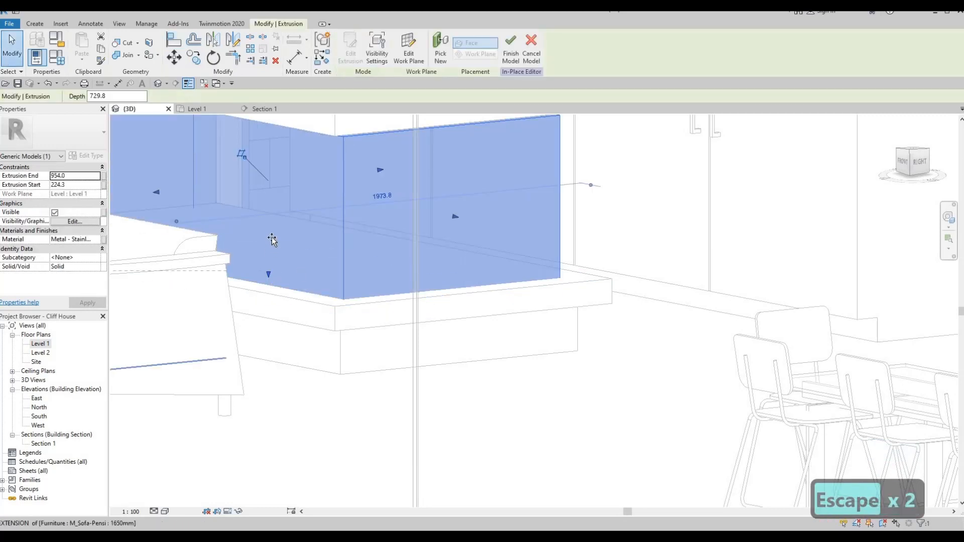
pyautogui.moveTo(273, 239); pyautogui.dragTo(442, 303)
pyautogui.press('Escape')
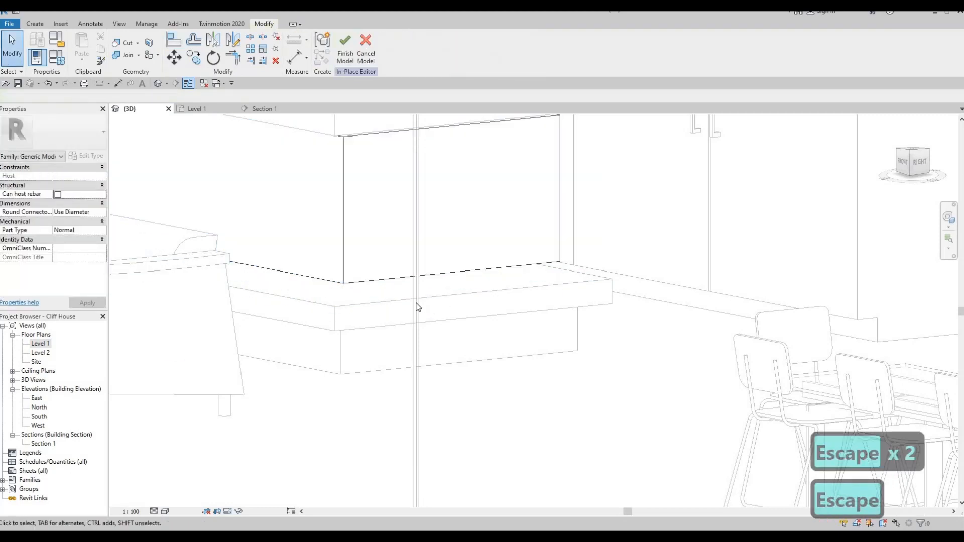
pyautogui.press('a')
pyautogui.press('l')
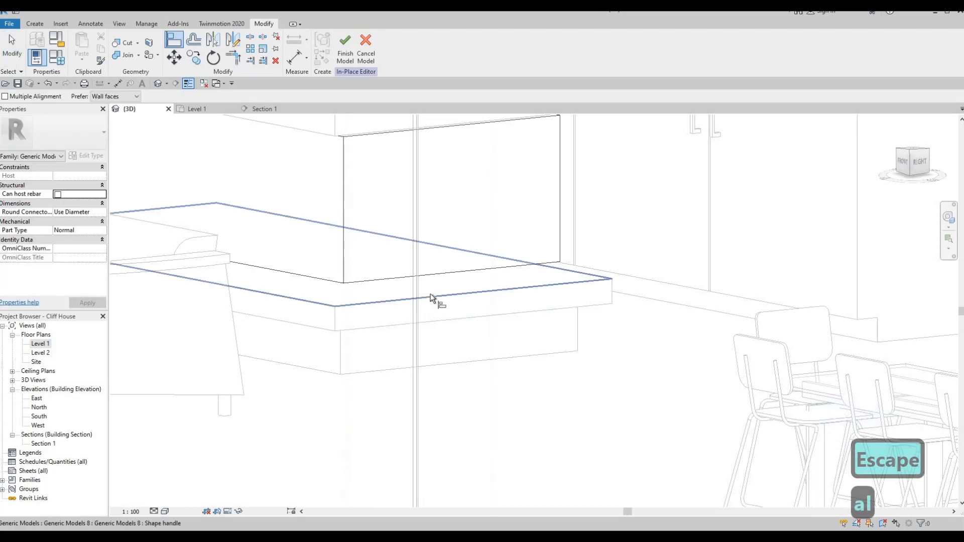
pyautogui.click(360, 278)
pyautogui.click(365, 285)
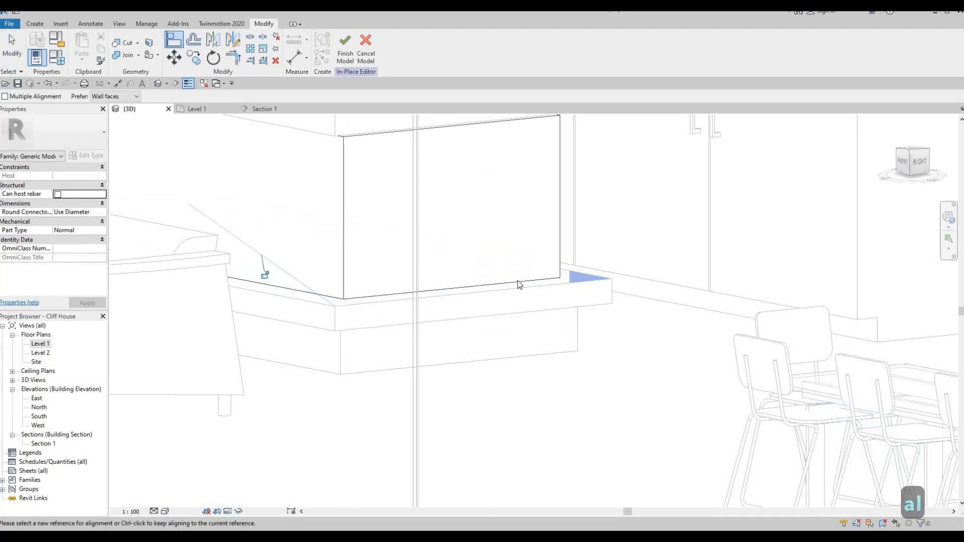
pyautogui.press('Escape')
pyautogui.press('Escape')
# - Align the steel extrusion's upper face with the underside of the island's countertop slab
pyautogui.keyDown('shift'); pyautogui.moveTo(532, 321); pyautogui.dragTo(440, 370, button='middle'); pyautogui.keyUp('shift')
pyautogui.scroll(-5, 385, 226)
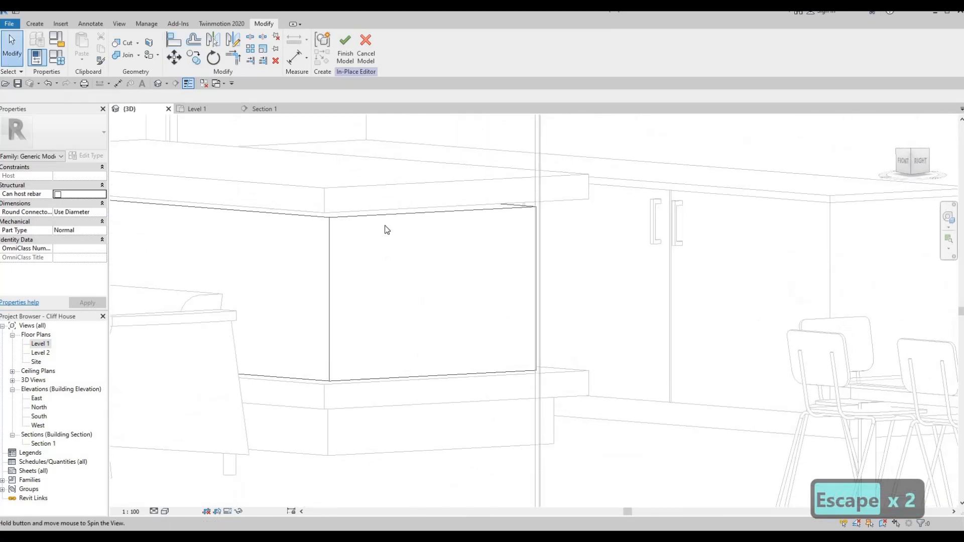
pyautogui.scroll(1, 377, 210)
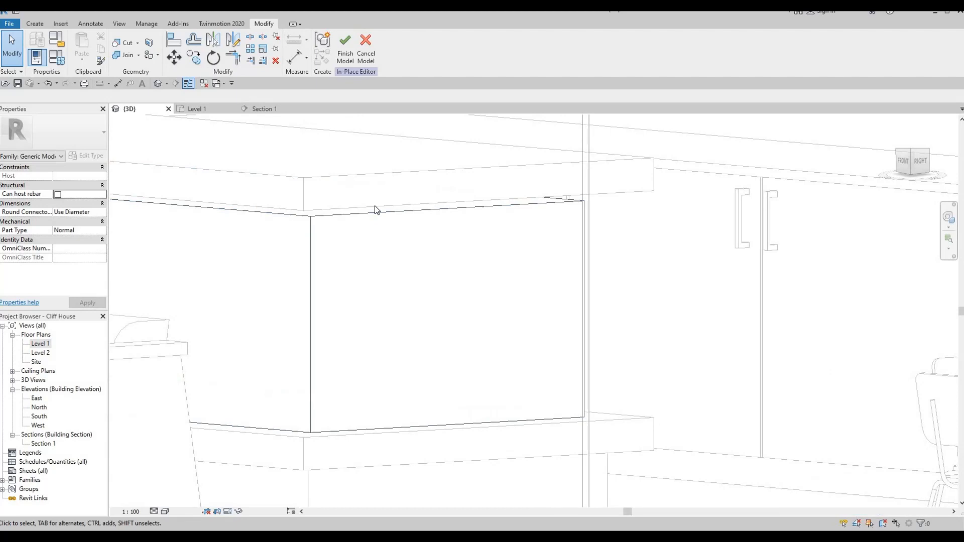
pyautogui.press('a')
pyautogui.press('l')
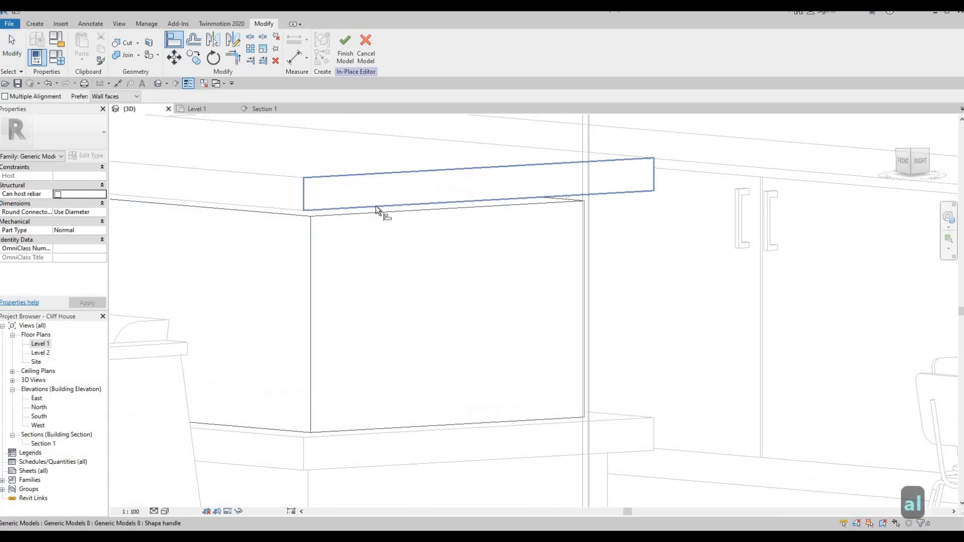
pyautogui.press('Tab')
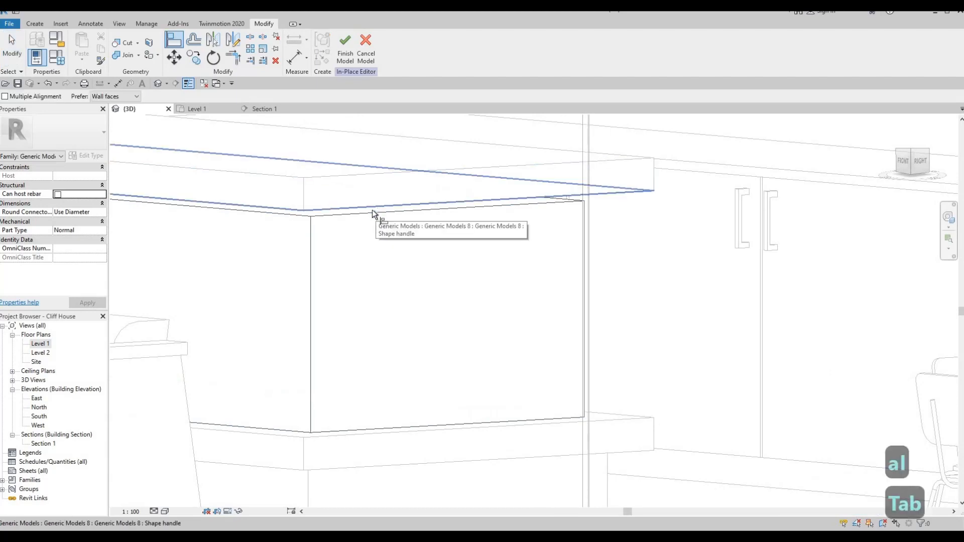
pyautogui.click(372, 210)
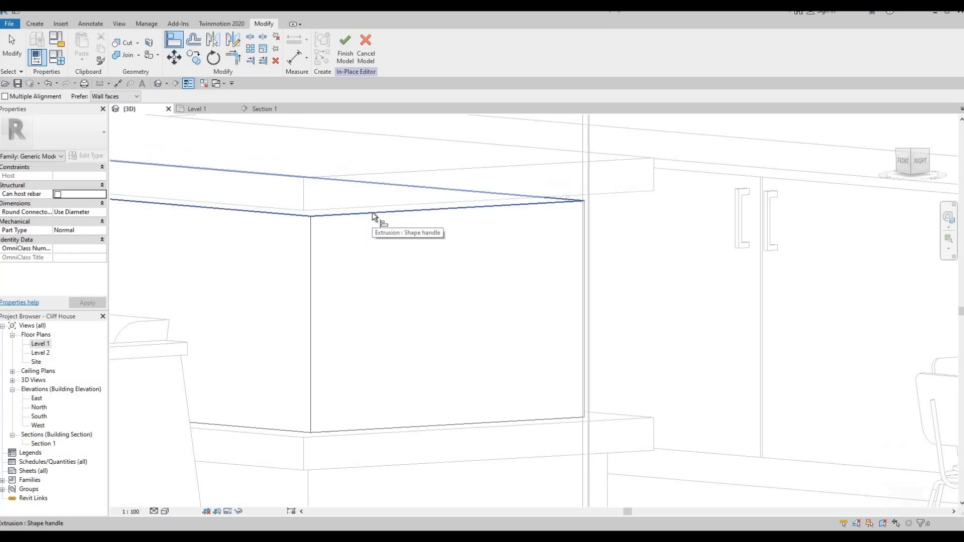
pyautogui.press('Escape')
pyautogui.press('Escape')
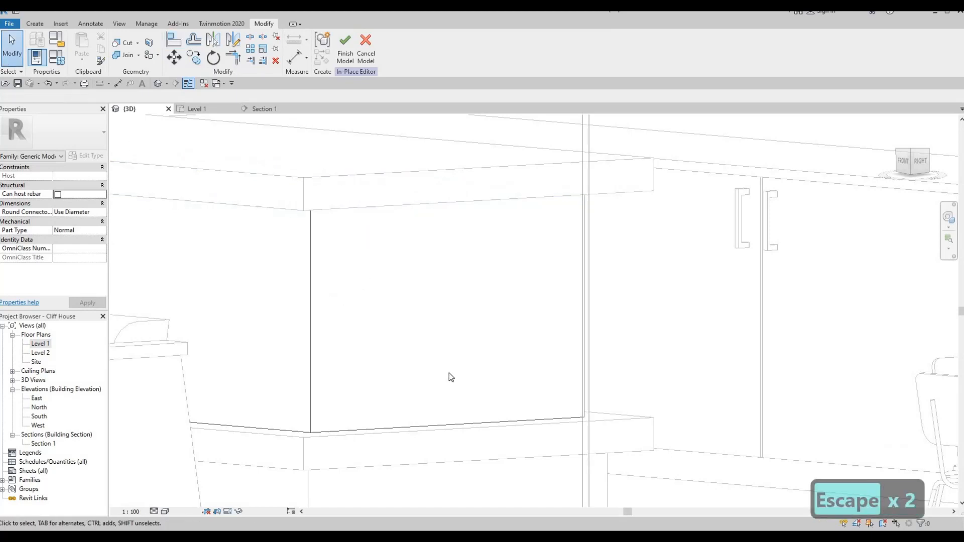
# - Pull the steel extrusion's end face away from the island's vertical slab and align it with that slab's inner face
pyautogui.keyDown('shift'); pyautogui.moveTo(451, 377); pyautogui.dragTo(454, 279, button='middle'); pyautogui.keyUp('shift')
pyautogui.scroll(-3, 533, 224)
pyautogui.keyDown('shift'); pyautogui.moveTo(534, 224); pyautogui.dragTo(239, 246, button='middle'); pyautogui.keyUp('shift')
pyautogui.scroll(5, 209, 226)
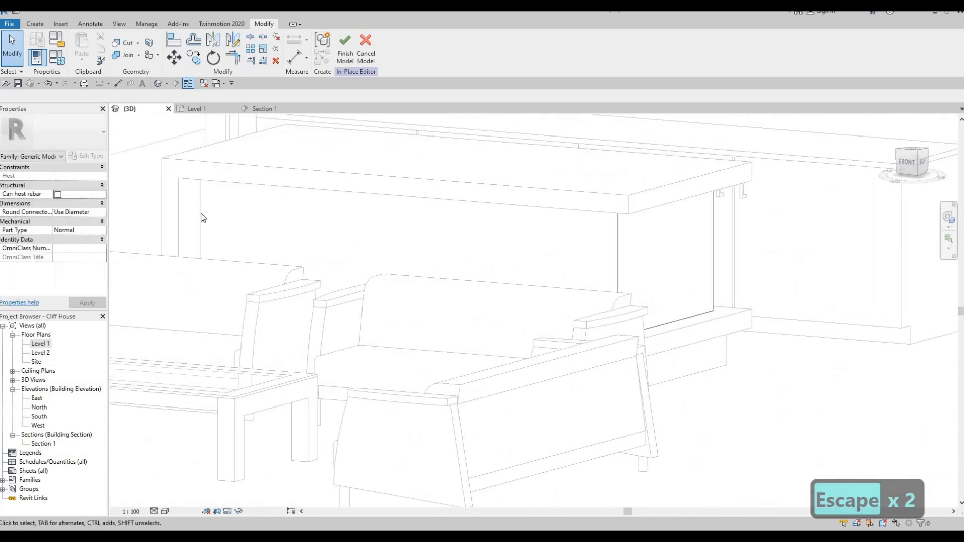
pyautogui.click(201, 215)
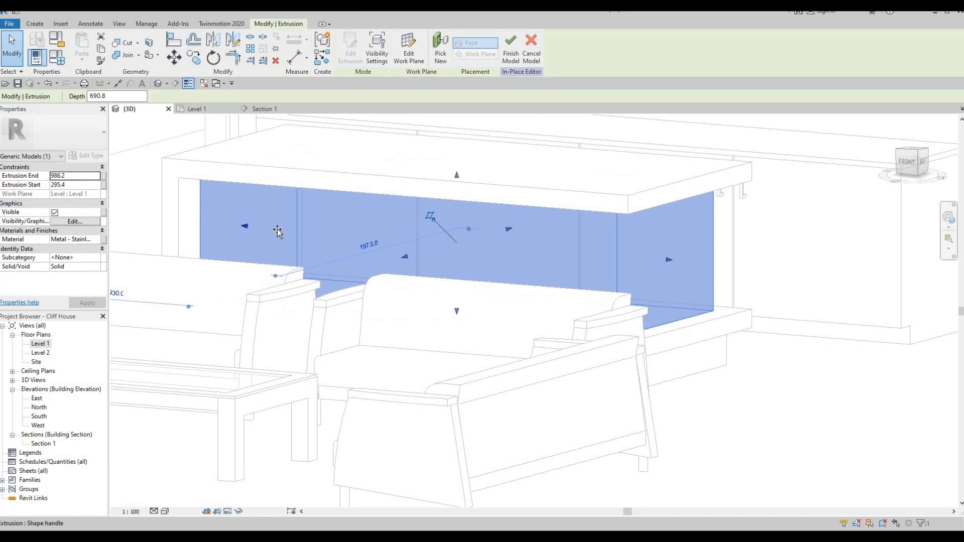
pyautogui.press('Escape')
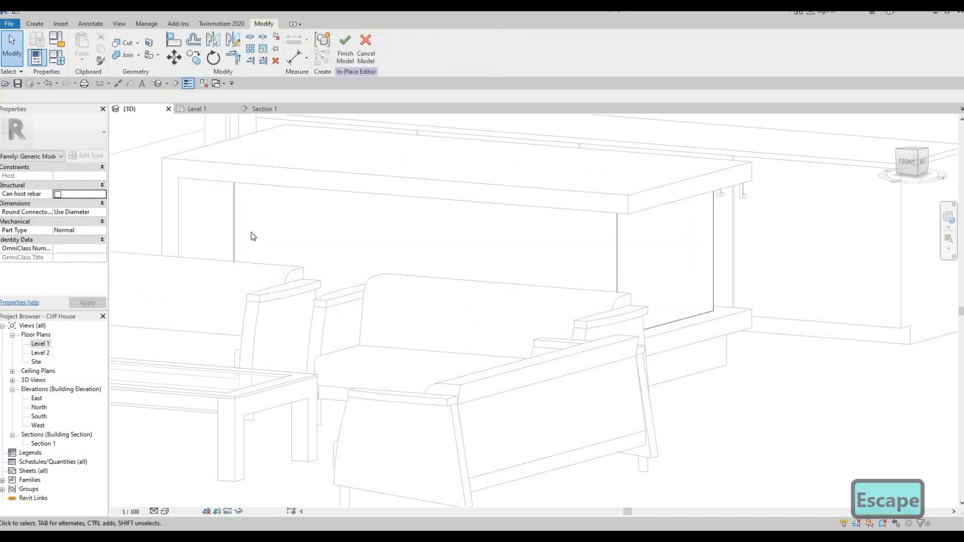
pyautogui.press('a')
pyautogui.press('l')
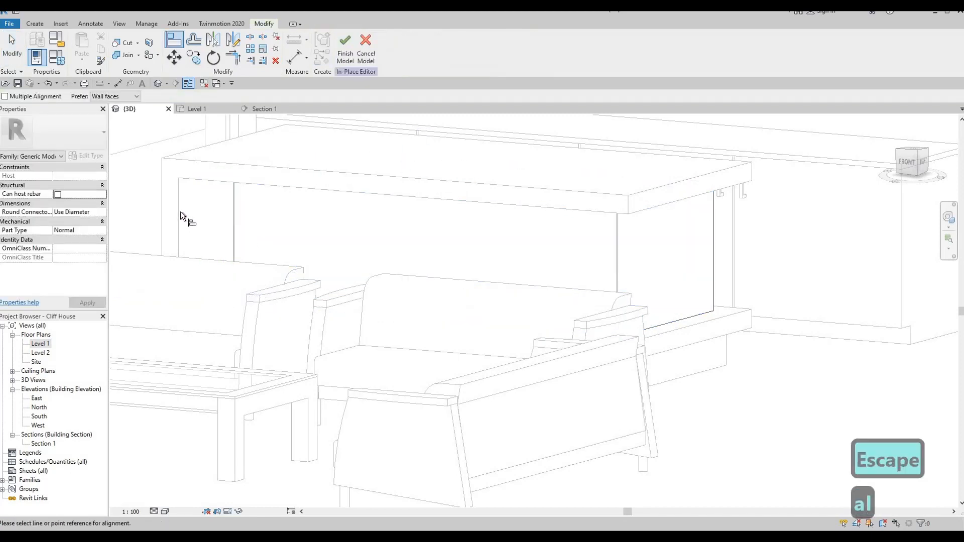
pyautogui.click(185, 211)
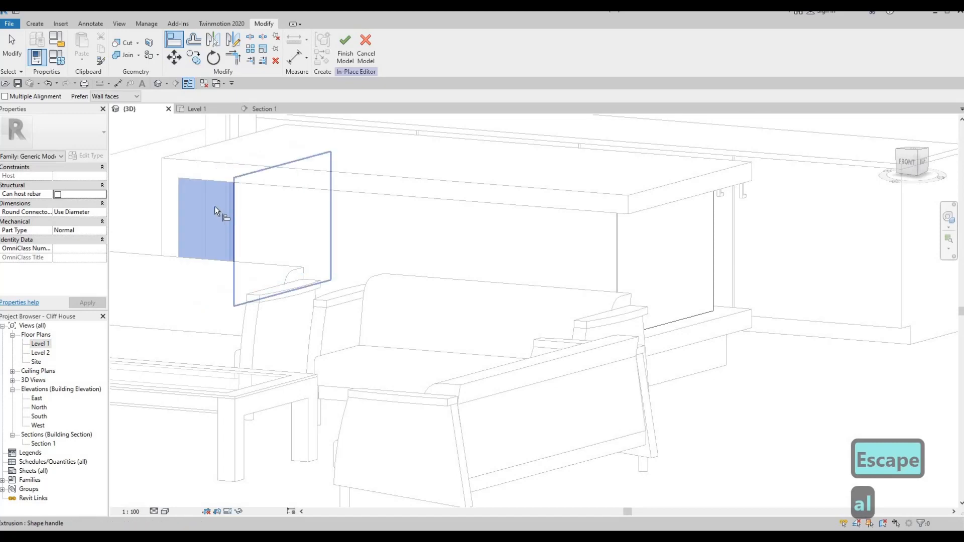
pyautogui.click(214, 211)
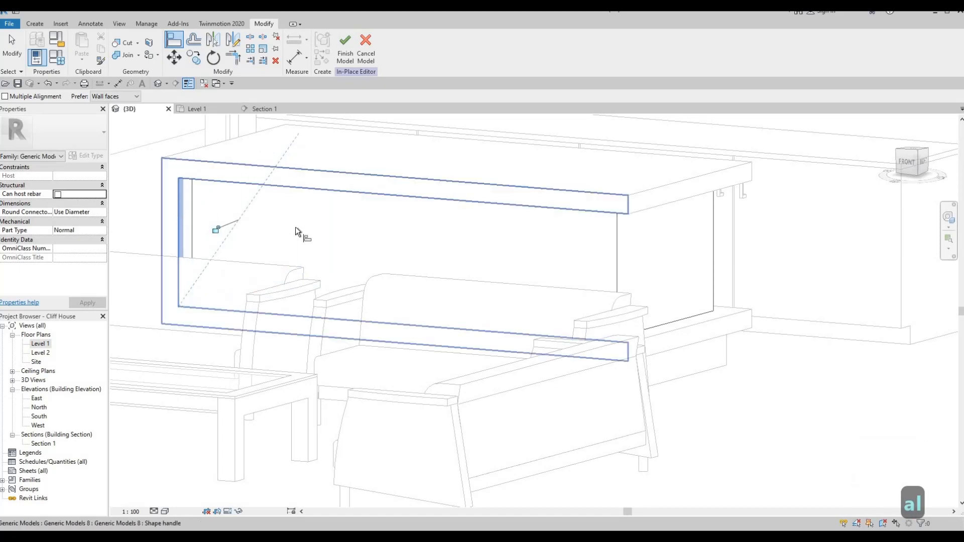
pyautogui.keyDown('shift'); pyautogui.moveTo(296, 231); pyautogui.dragTo(390, 316, button='middle'); pyautogui.keyUp('shift')
pyautogui.press('Escape')
pyautogui.press('Escape')
# - Finish the in-place model of the island's stainless steel body
pyautogui.keyDown('shift'); pyautogui.moveTo(277, 299); pyautogui.dragTo(339, 283, button='middle'); pyautogui.keyUp('shift')
pyautogui.scroll(-6, 326, 261)
pyautogui.keyDown('shift'); pyautogui.moveTo(403, 239); pyautogui.dragTo(418, 209, button='middle'); pyautogui.keyUp('shift')
pyautogui.scroll(1, 419, 208)
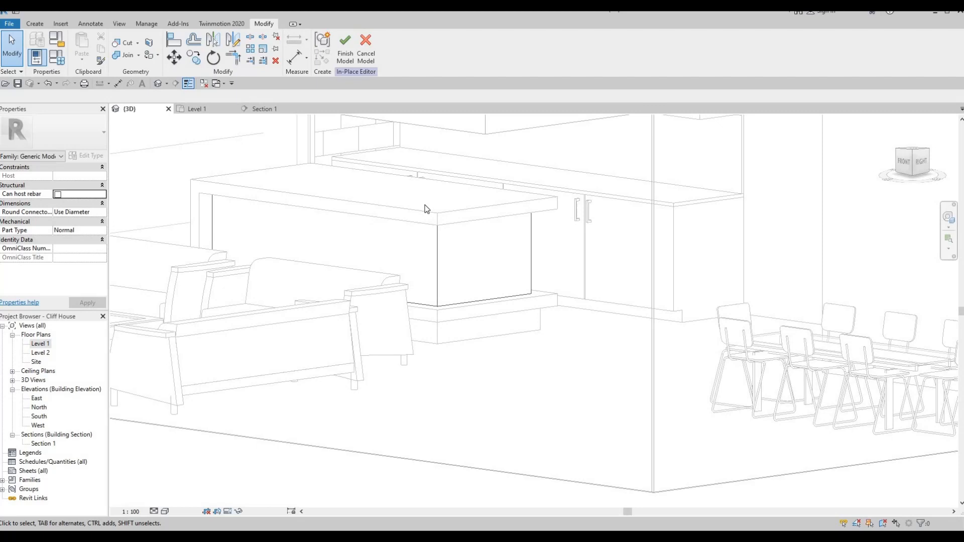
pyautogui.press('F1')
pyautogui.press('F1')
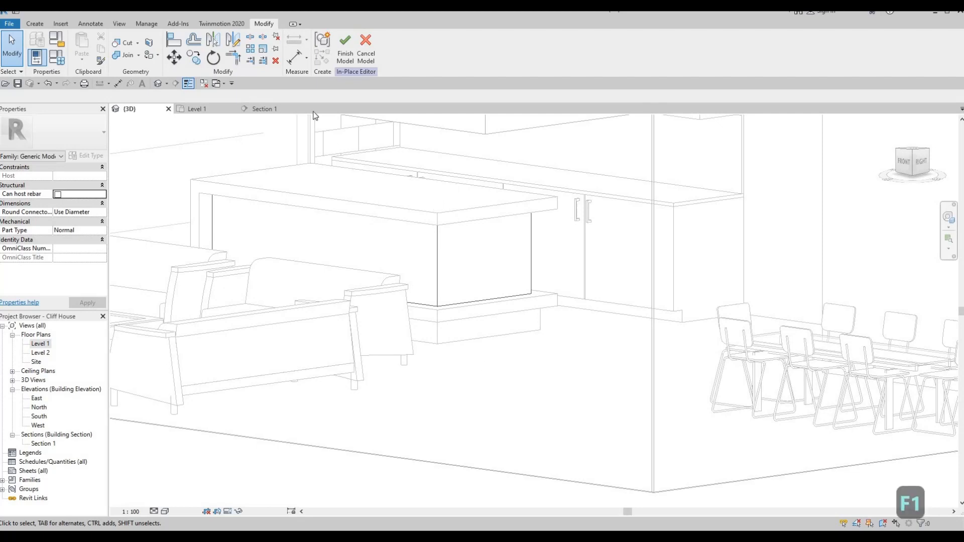
pyautogui.click(345, 48)
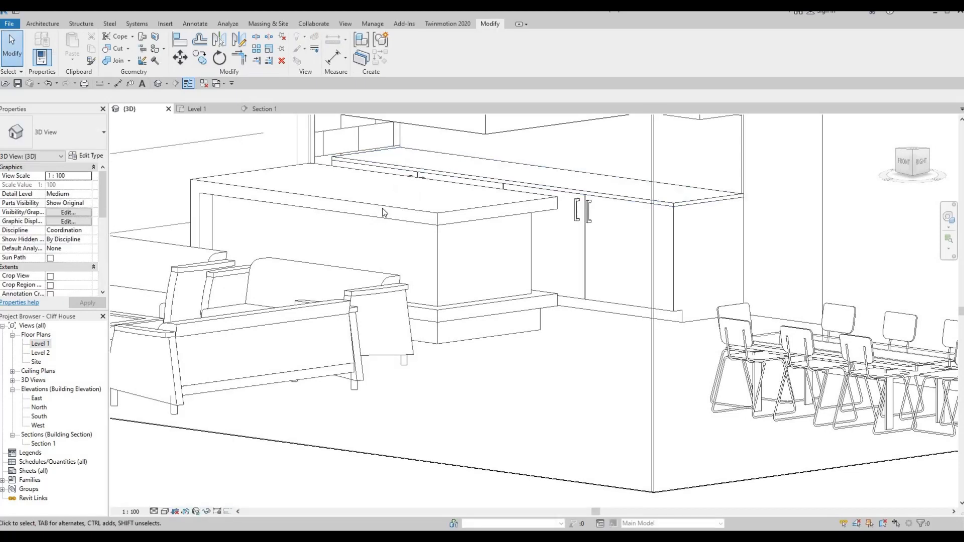
pyautogui.keyDown('shift'); pyautogui.moveTo(375, 261); pyautogui.dragTo(418, 246, button='middle'); pyautogui.keyUp('shift')
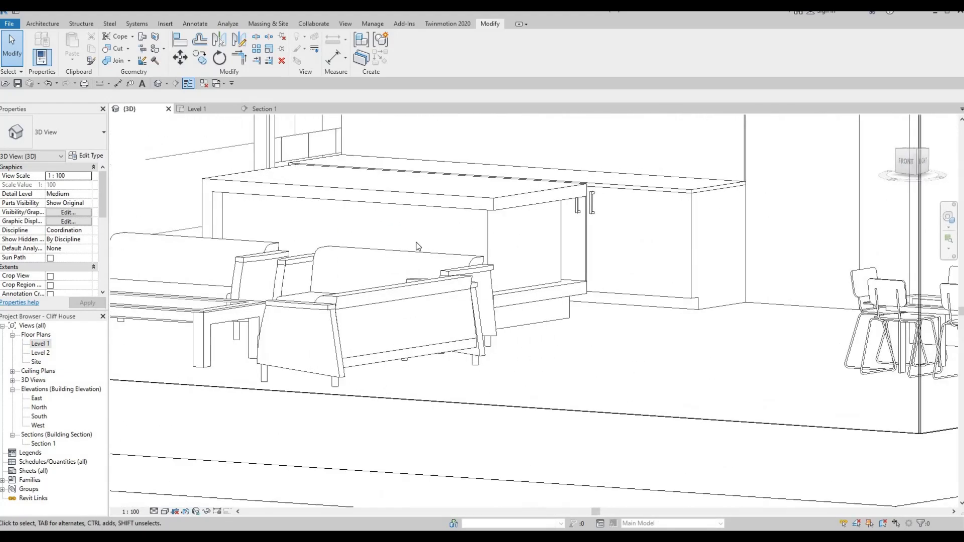
# - In the Level 1 plan, select all three island parts and nudge them twelve increments toward the dining table
pyautogui.doubleClick(43, 344)
pyautogui.scroll(-2, 371, 249)
pyautogui.scroll(2, 352, 221)
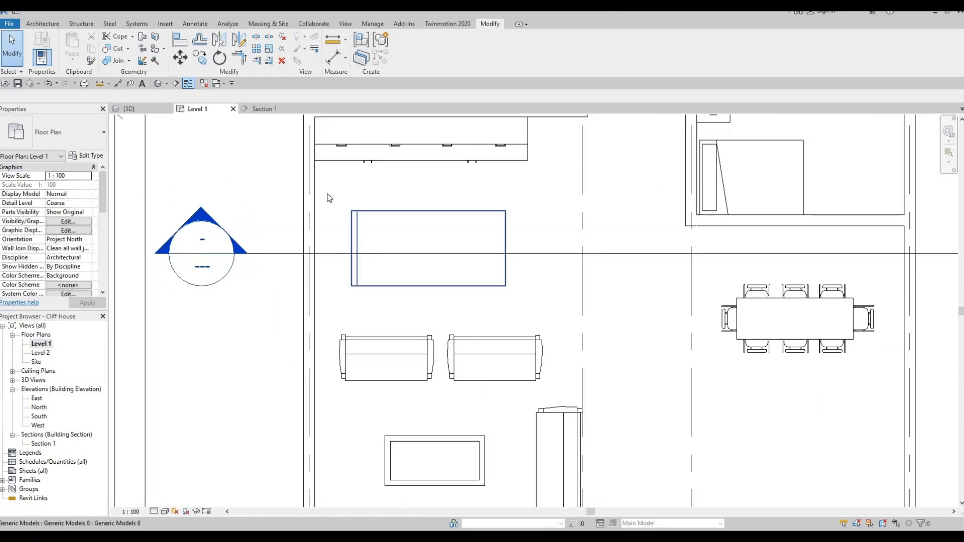
pyautogui.moveTo(328, 190); pyautogui.dragTo(540, 309)
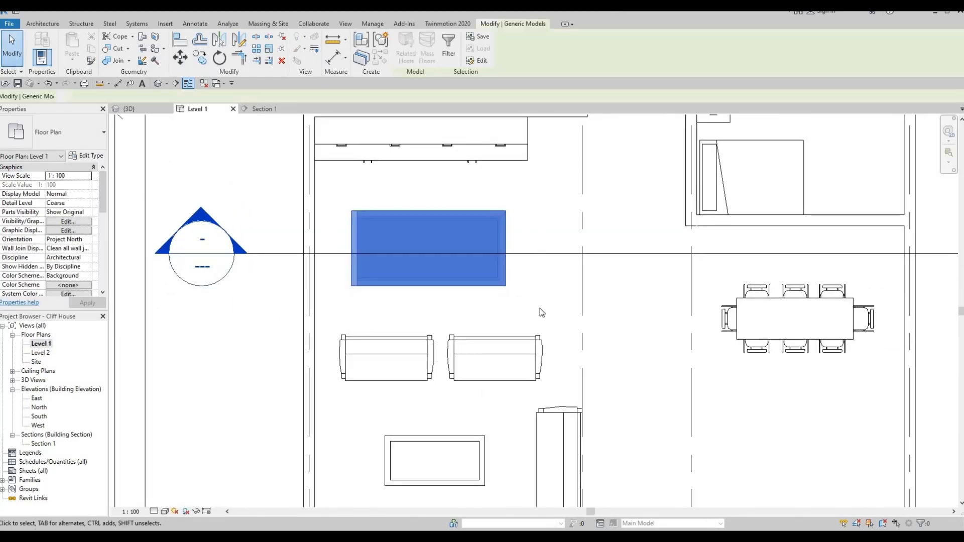
pyautogui.press('Right')
pyautogui.press('Right')
pyautogui.press('Right')
pyautogui.press('Right')
pyautogui.press('Right')
pyautogui.press('Right')
pyautogui.press('Right')
pyautogui.press('Right')
pyautogui.press('Right')
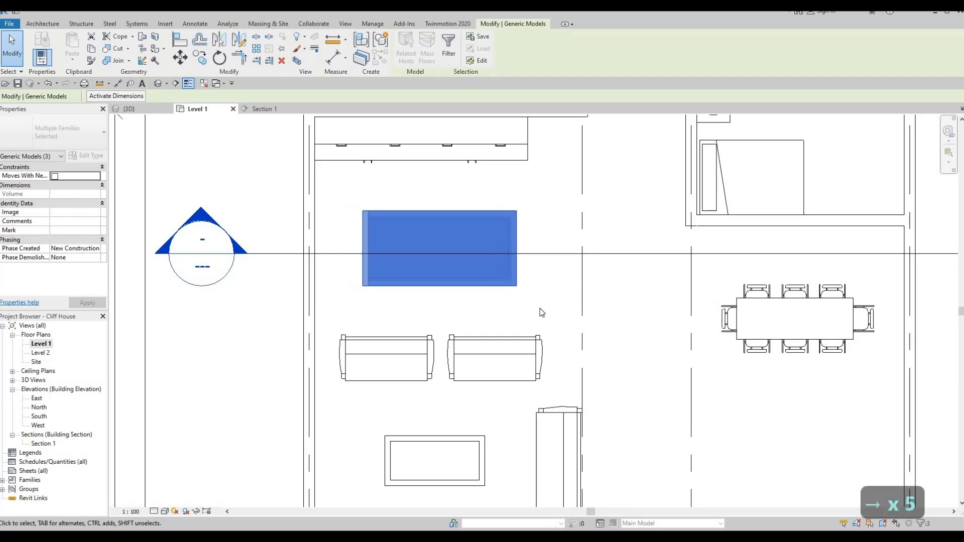
pyautogui.press('Right')
pyautogui.press('Right')
pyautogui.press('Right')
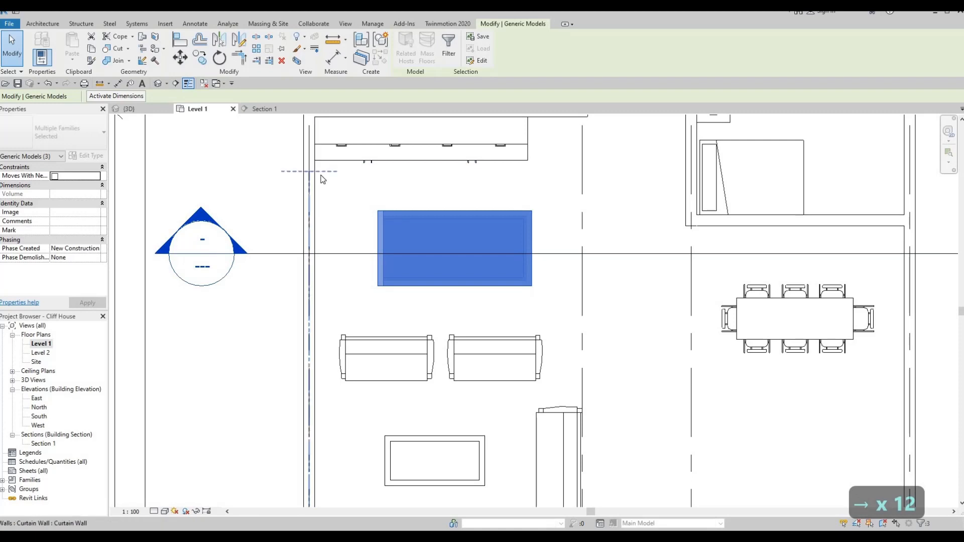
pyautogui.press('F1')
pyautogui.press('F1')
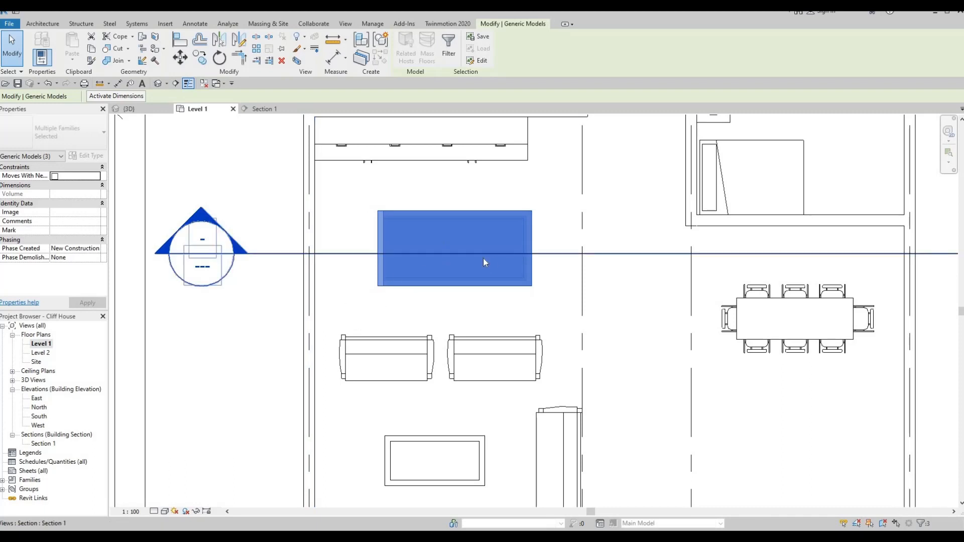
# - Nudge the island back two increments toward the curtain wall and deselect it
pyautogui.scroll(-2, 483, 258)
pyautogui.scroll(1, 544, 297)
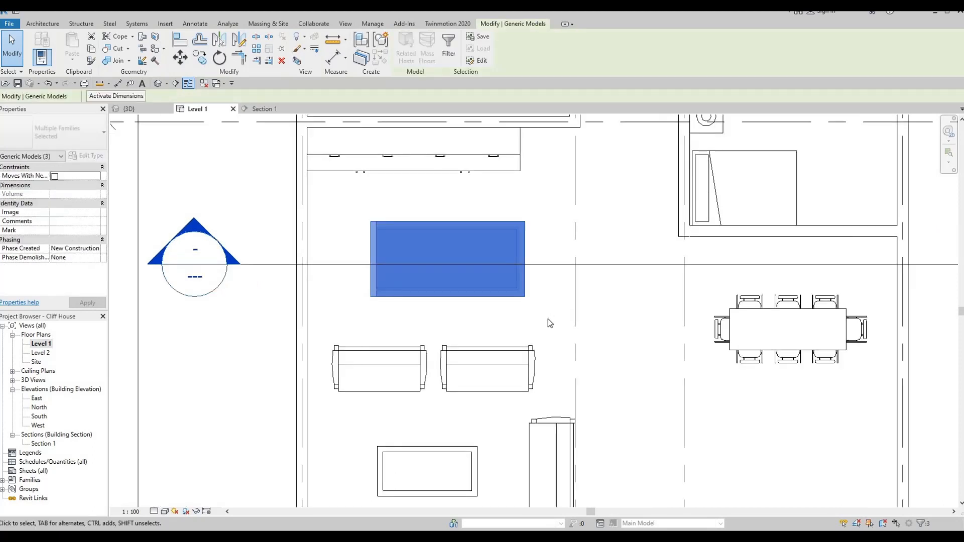
pyautogui.press('Left')
pyautogui.press('Left')
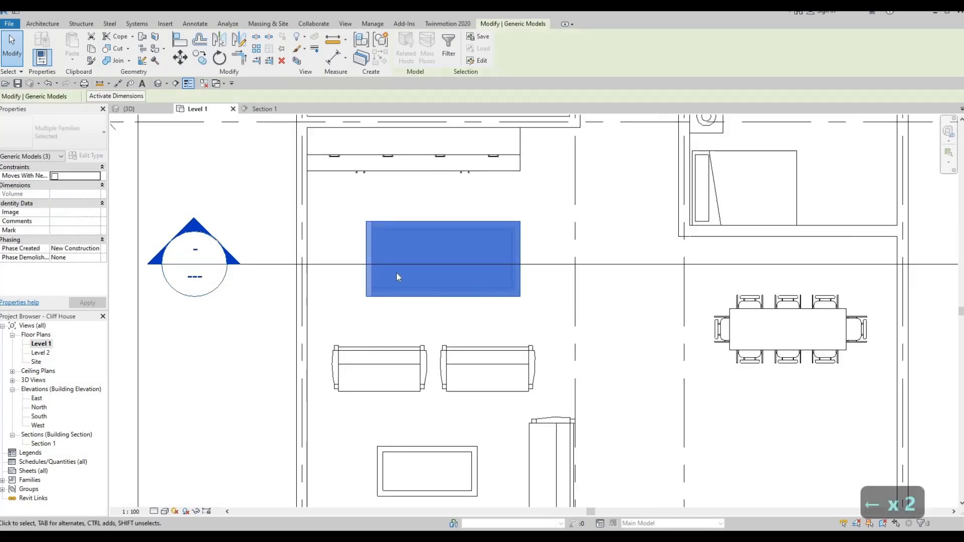
pyautogui.press('Escape')
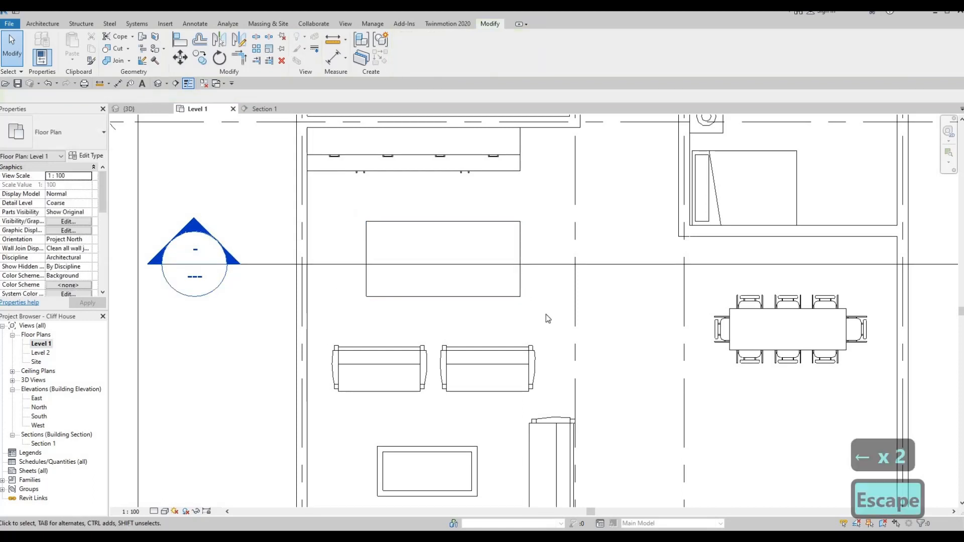
# - Reselect all three island parts and nudge them fifteen increments toward the dining table
pyautogui.moveTo(348, 202); pyautogui.dragTo(544, 314)
pyautogui.press('Right')
pyautogui.press('Right')
pyautogui.press('Right')
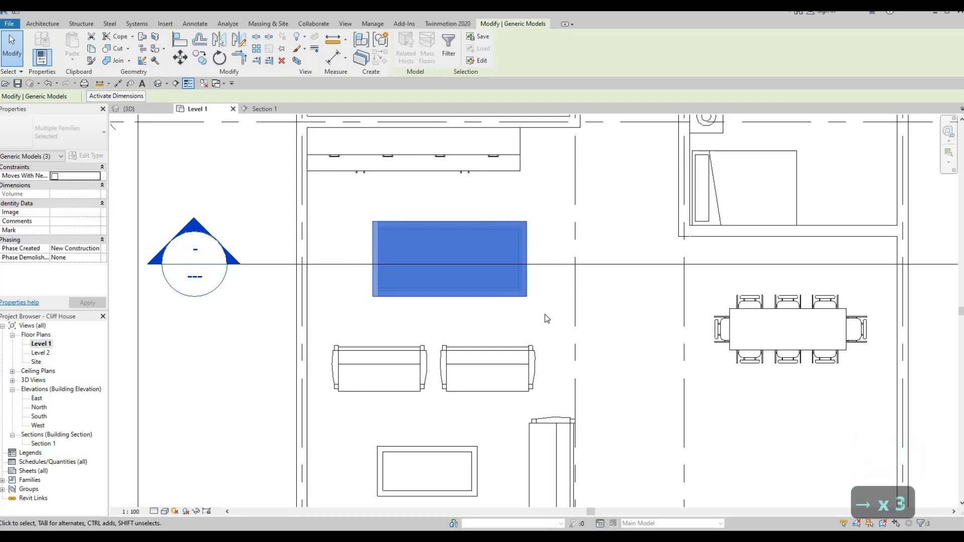
pyautogui.press('Right')
pyautogui.press('Right')
pyautogui.press('Right')
pyautogui.press('Right')
pyautogui.press('Right')
pyautogui.press('Right')
pyautogui.press('Right')
pyautogui.press('Right')
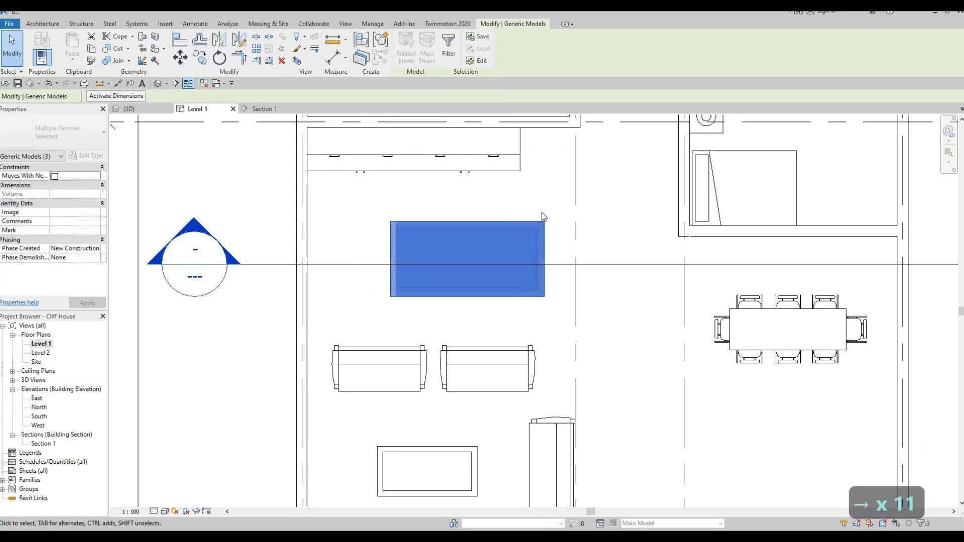
pyautogui.moveTo(354, 210); pyautogui.dragTo(553, 307)
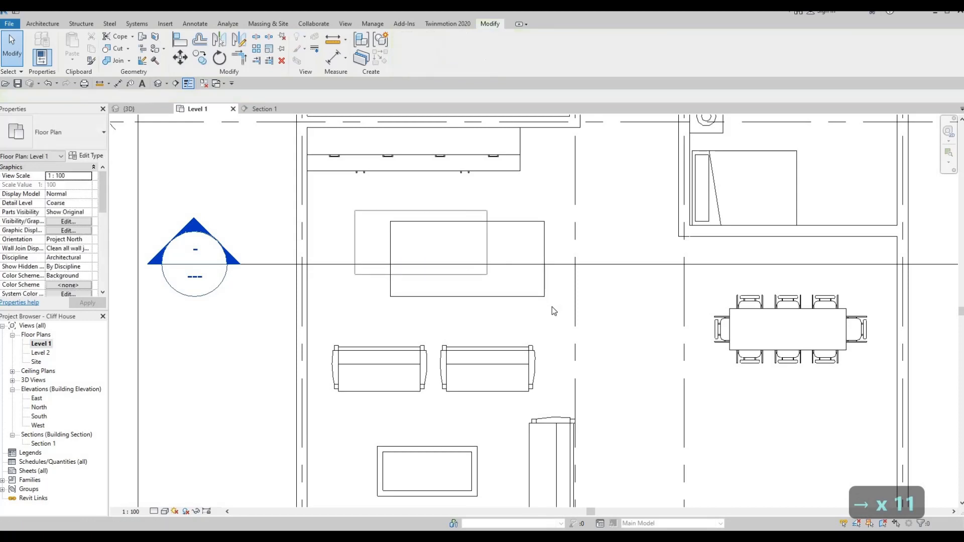
pyautogui.press('Right')
pyautogui.press('Right')
pyautogui.press('Right')
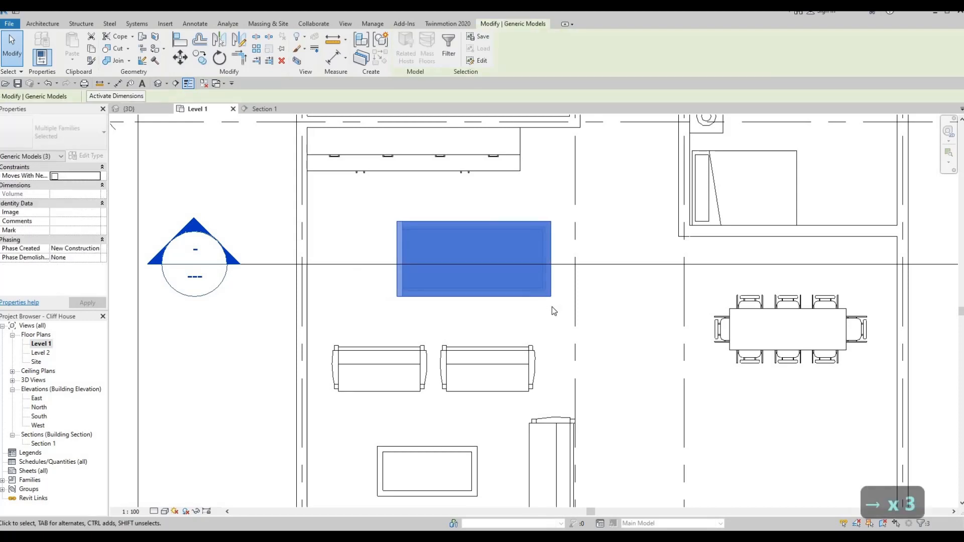
pyautogui.press('Right')
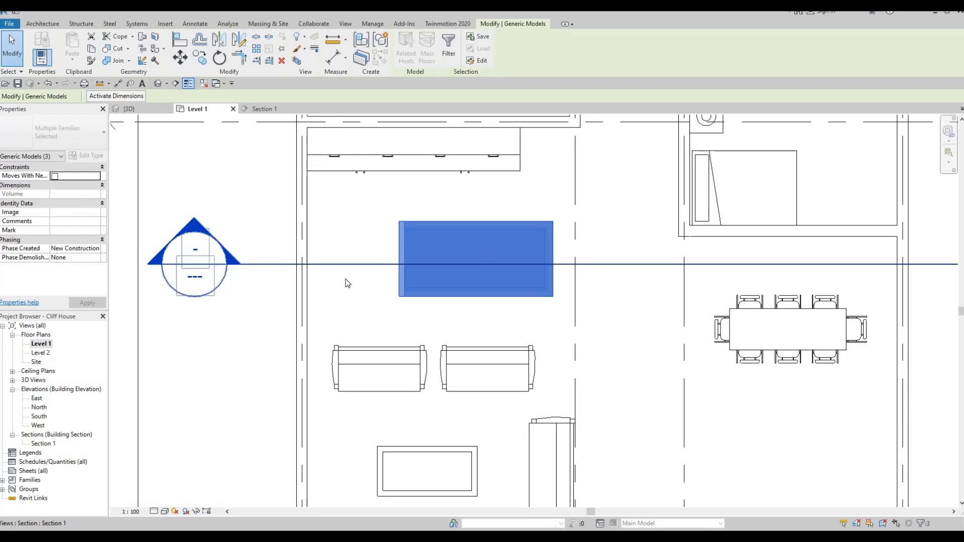
# - Examine the island's position relative to the kitchen cabinets and sofas in the 3D view and the Level 1 plan
pyautogui.moveTo(342, 262); pyautogui.dragTo(433, 227, button='middle')
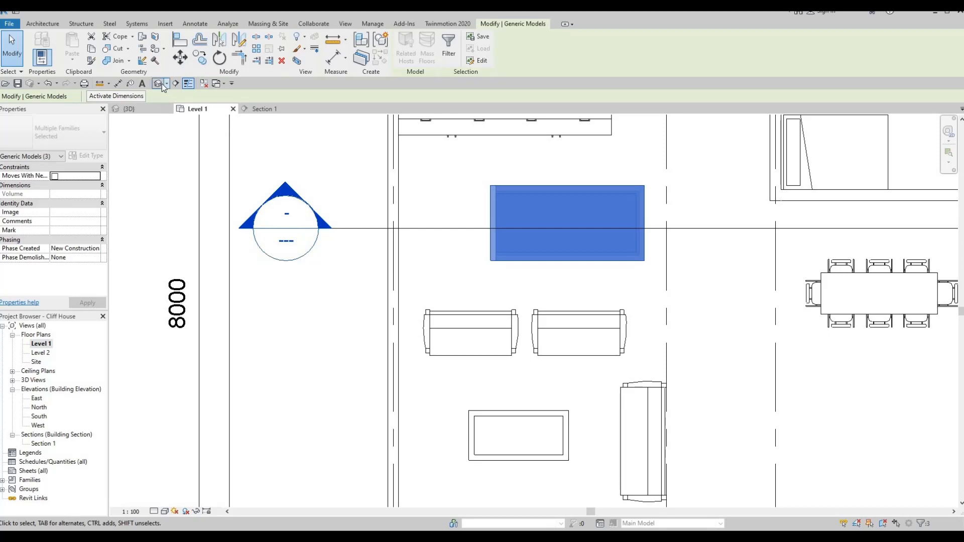
pyautogui.click(159, 83)
pyautogui.keyDown('shift'); pyautogui.moveTo(546, 318); pyautogui.dragTo(622, 324, button='middle'); pyautogui.keyUp('shift')
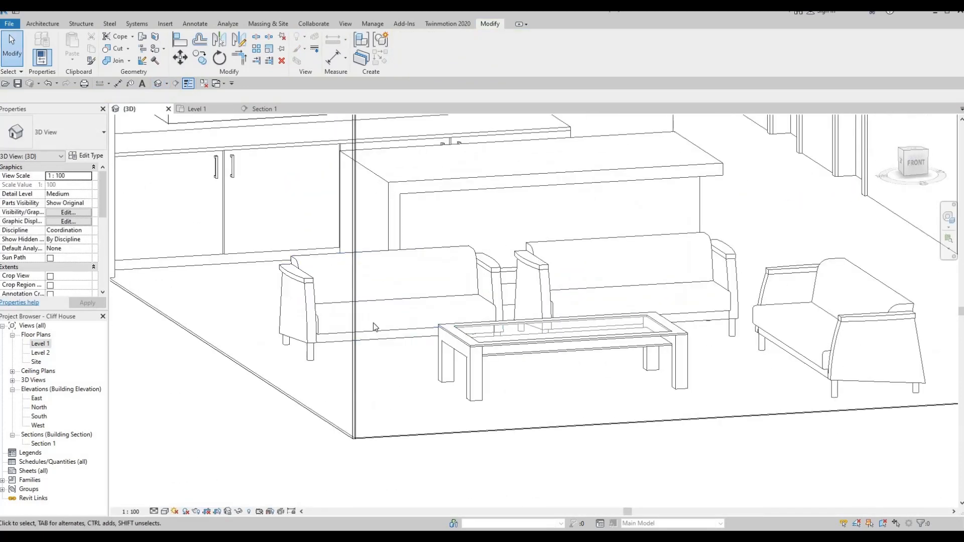
pyautogui.moveTo(373, 324); pyautogui.dragTo(555, 381, button='middle')
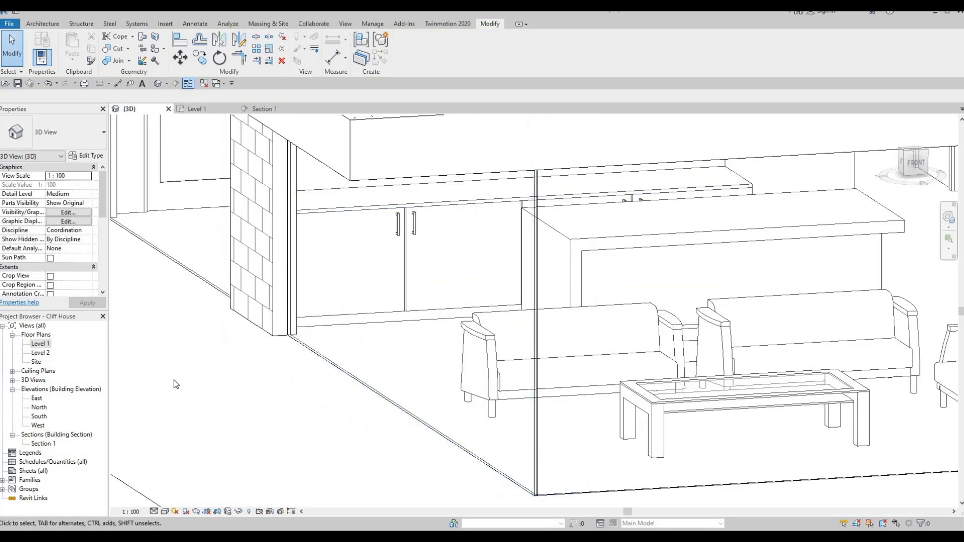
pyautogui.click(40, 344)
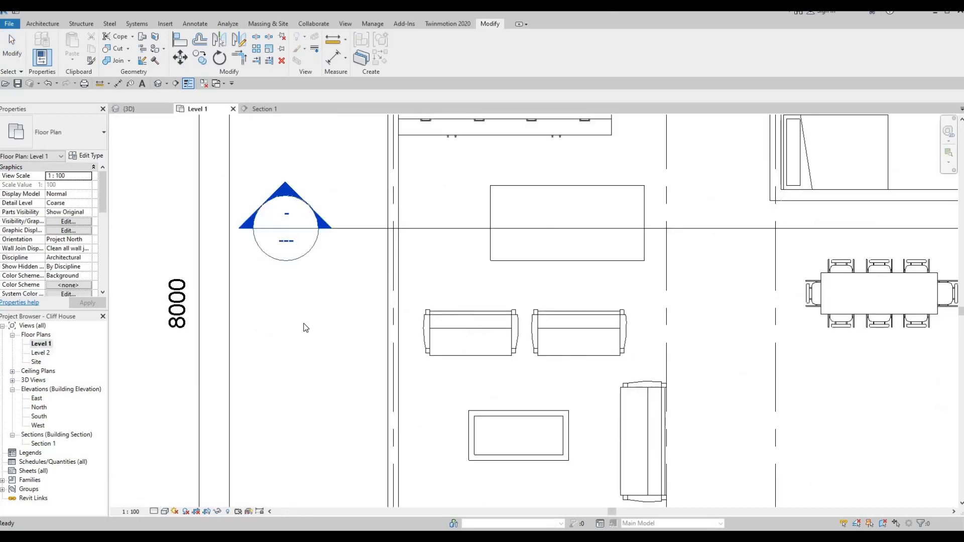
pyautogui.moveTo(321, 243); pyautogui.dragTo(275, 307, button='middle')
pyautogui.scroll(-2, 332, 307)
pyautogui.scroll(-1, 276, 307)
pyautogui.scroll(2, 284, 277)
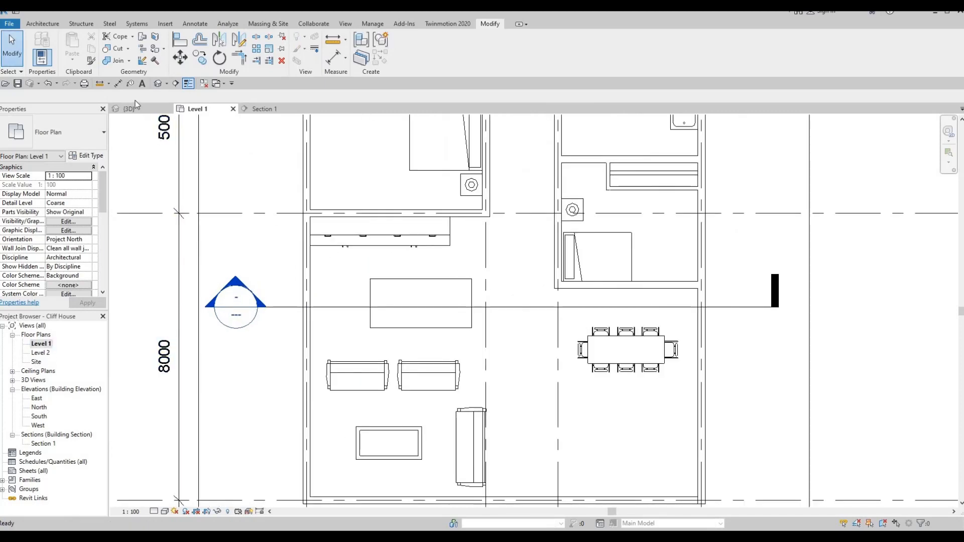
# - In the 3D view, shorten the curtain wall beside the kitchen by moving its masonry-wall end toward the front corner, extending the masonry wall
pyautogui.click(158, 83)
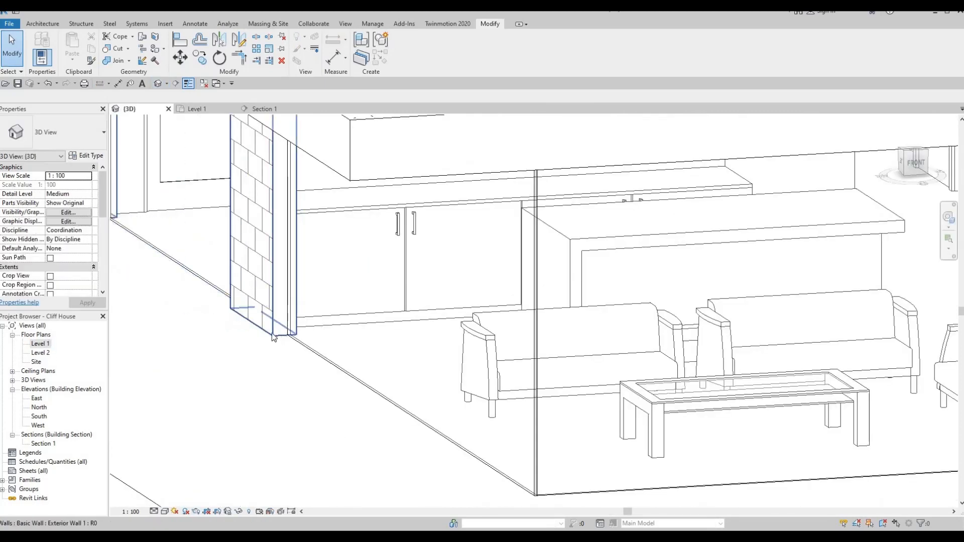
pyautogui.keyDown('shift'); pyautogui.moveTo(273, 334); pyautogui.dragTo(256, 334, button='middle'); pyautogui.keyUp('shift')
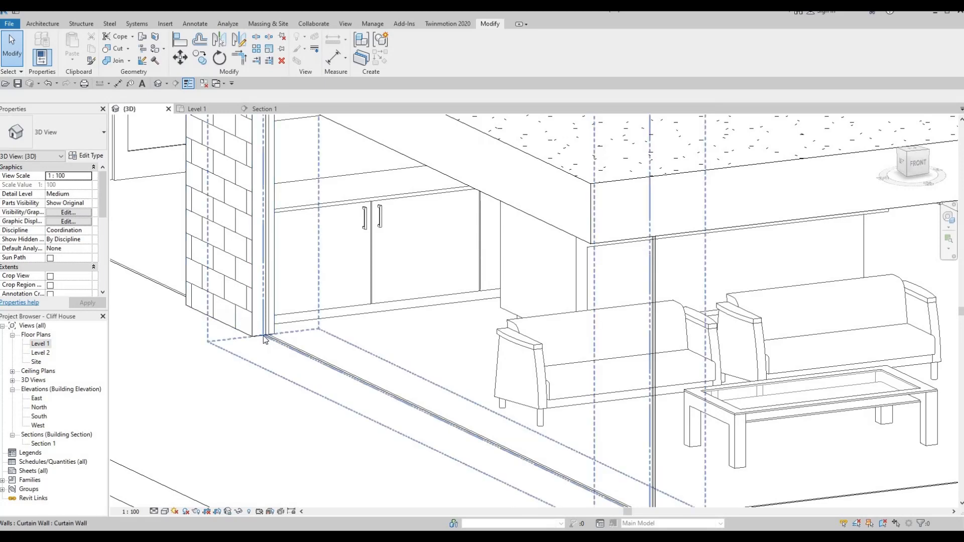
pyautogui.click(263, 336)
pyautogui.moveTo(264, 335); pyautogui.dragTo(321, 370)
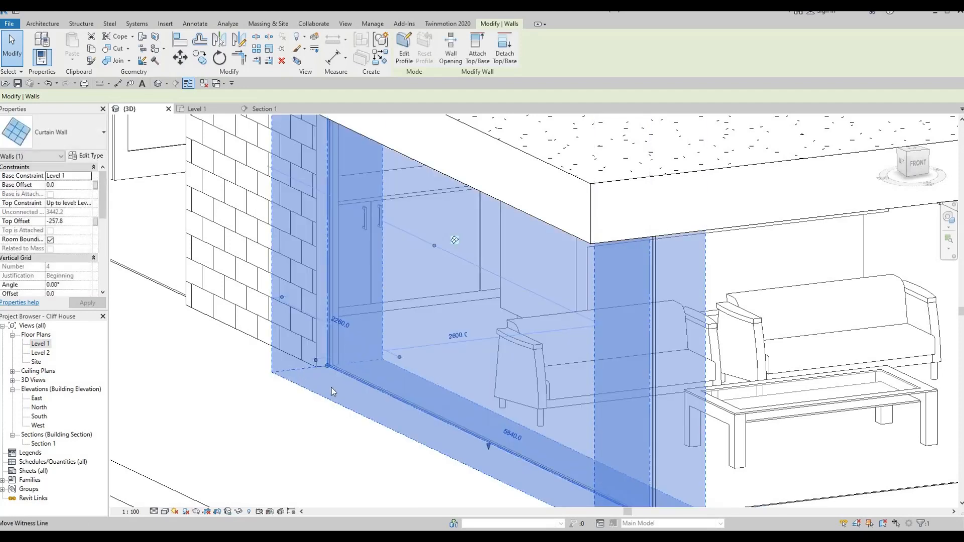
# - Examine the living room and kitchen area of the house from several angles in 3D
pyautogui.press('Escape')
pyautogui.press('Escape')
pyautogui.keyDown('shift'); pyautogui.moveTo(462, 405); pyautogui.dragTo(417, 392, button='middle'); pyautogui.keyUp('shift')
pyautogui.moveTo(413, 390); pyautogui.dragTo(532, 400)
pyautogui.keyDown('shift'); pyautogui.moveTo(473, 420); pyautogui.dragTo(394, 270, button='middle'); pyautogui.keyUp('shift')
pyautogui.press('Escape')
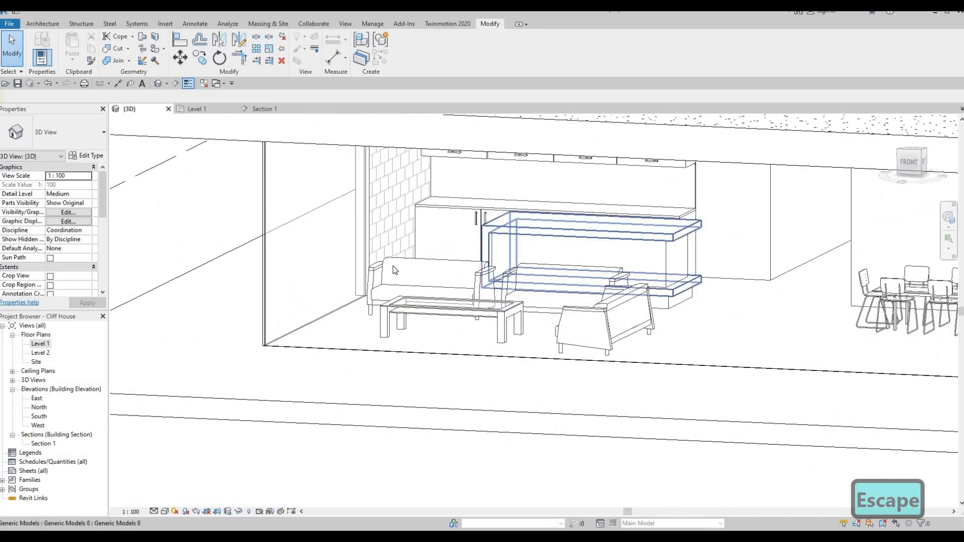
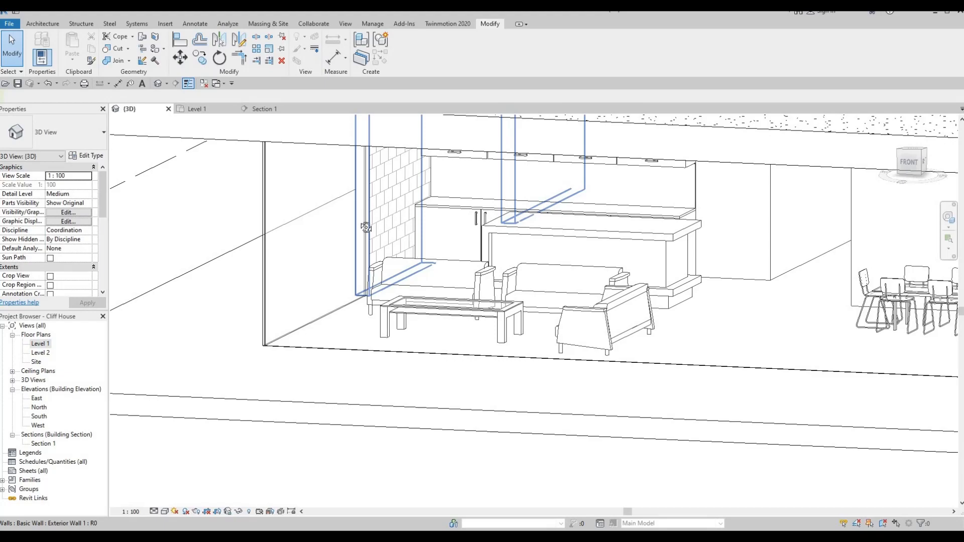
pyautogui.keyDown('shift'); pyautogui.moveTo(365, 226); pyautogui.dragTo(457, 200, button='middle'); pyautogui.keyUp('shift')
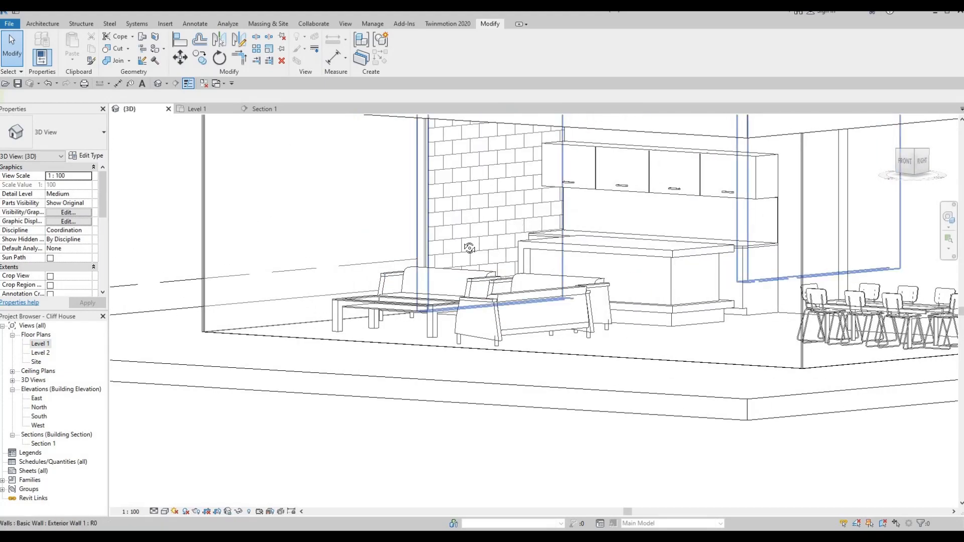
pyautogui.keyDown('shift'); pyautogui.moveTo(428, 267); pyautogui.dragTo(553, 241, button='middle'); pyautogui.keyUp('shift')
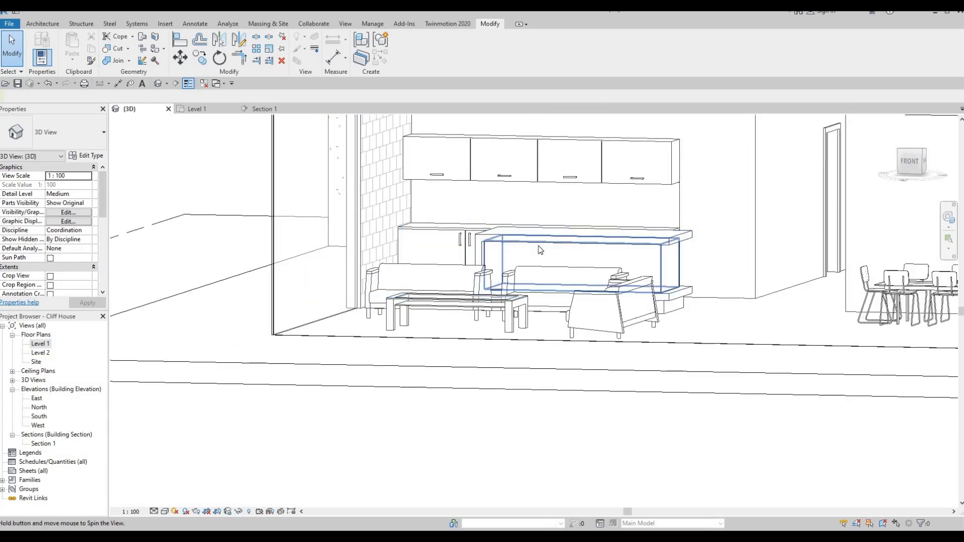
pyautogui.scroll(2, 550, 254)
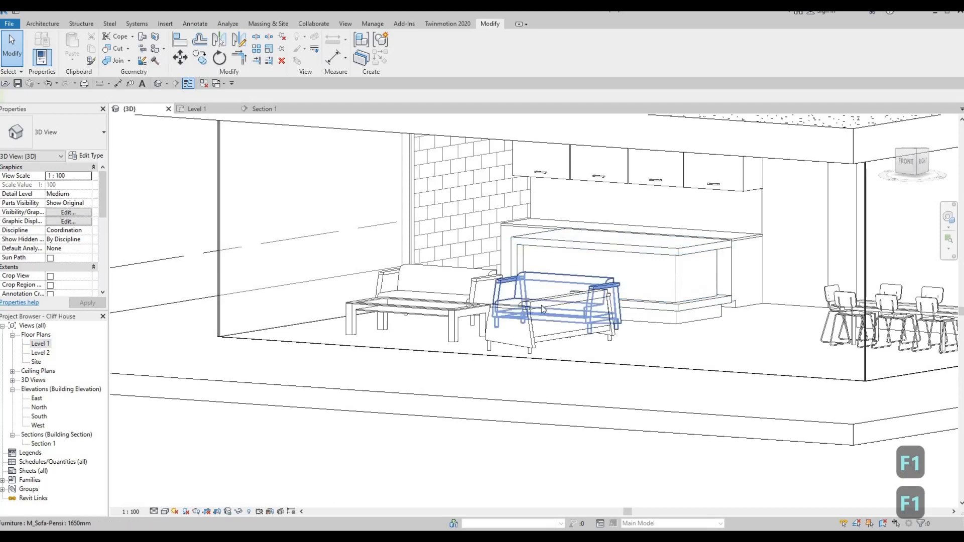
pyautogui.keyDown('shift'); pyautogui.moveTo(557, 306); pyautogui.dragTo(522, 351, button='middle'); pyautogui.keyUp('shift')
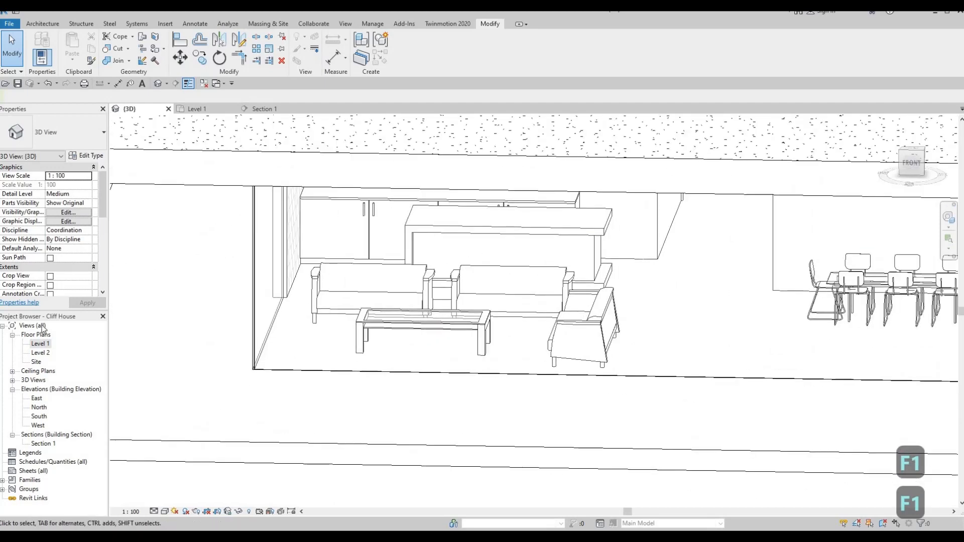
# - Open the Level 1 floor plan and create an in-place Generic Models component, accepting the default name
pyautogui.doubleClick(41, 343)
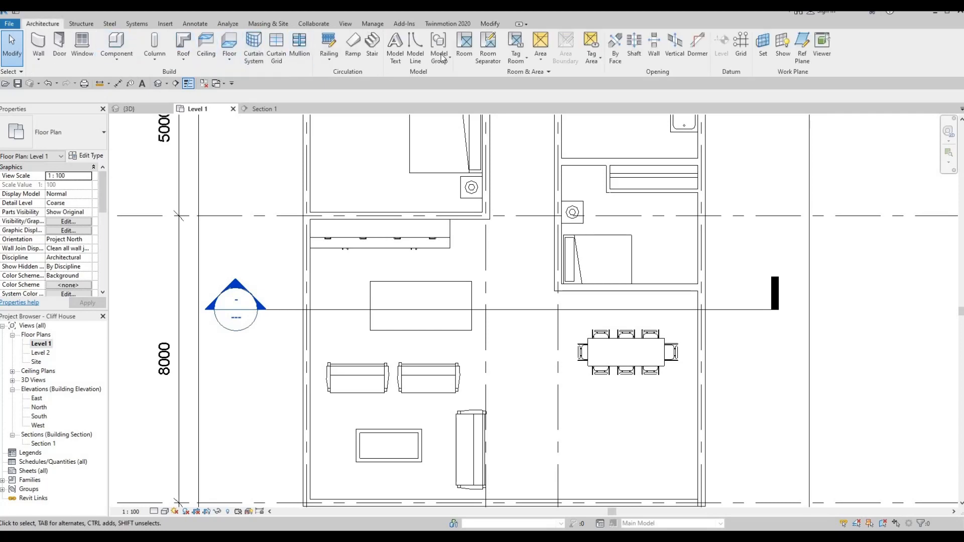
pyautogui.click(116, 59)
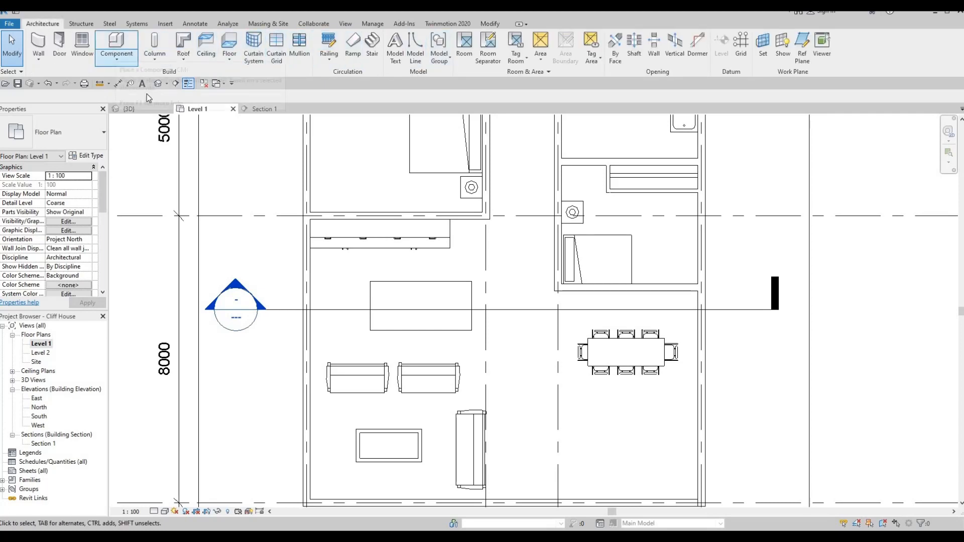
pyautogui.click(161, 102)
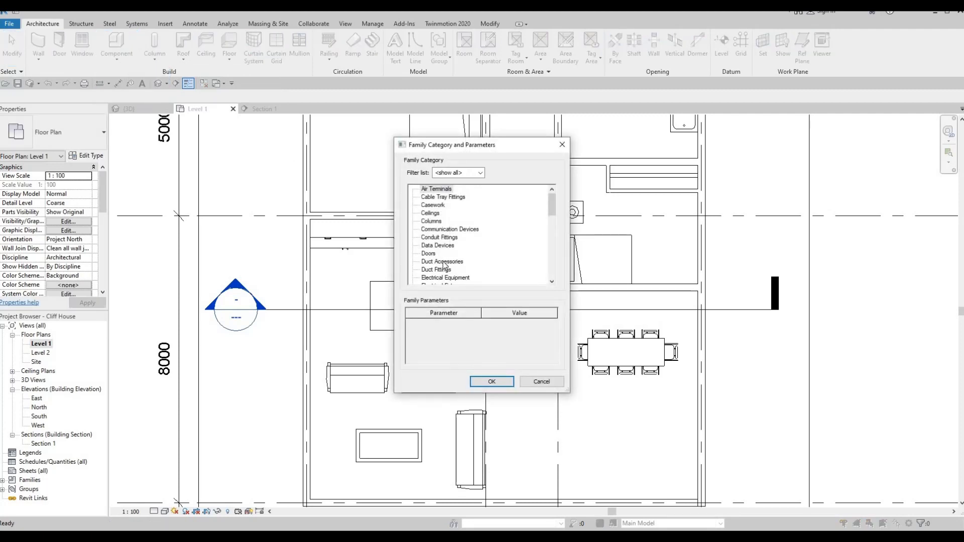
pyautogui.scroll(-3, 441, 266)
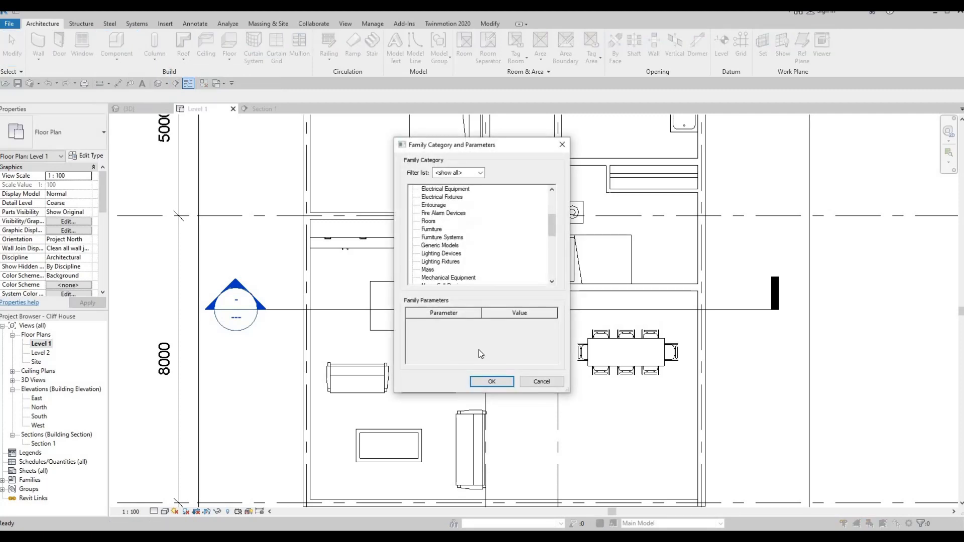
pyautogui.click(494, 383)
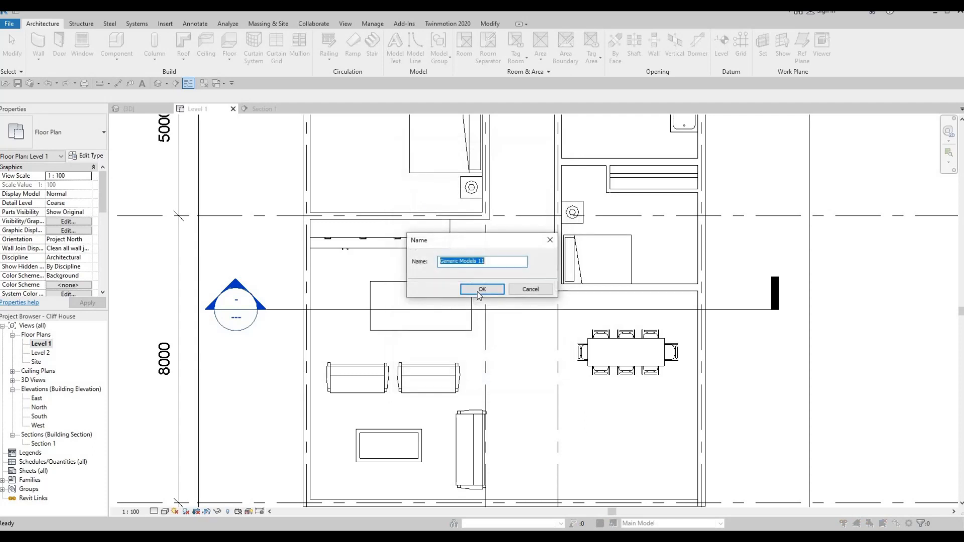
pyautogui.press('Return')
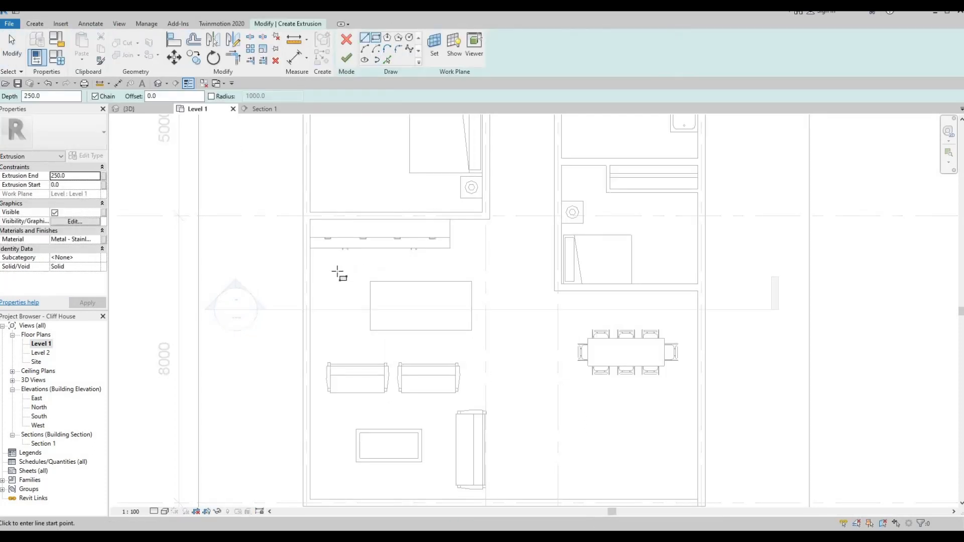
# - Extrude a rectangle about 417 by 2240 mm, drawn along the exterior wall from the kitchen counter's front edge, to 250 mm depth
pyautogui.click(310, 248)
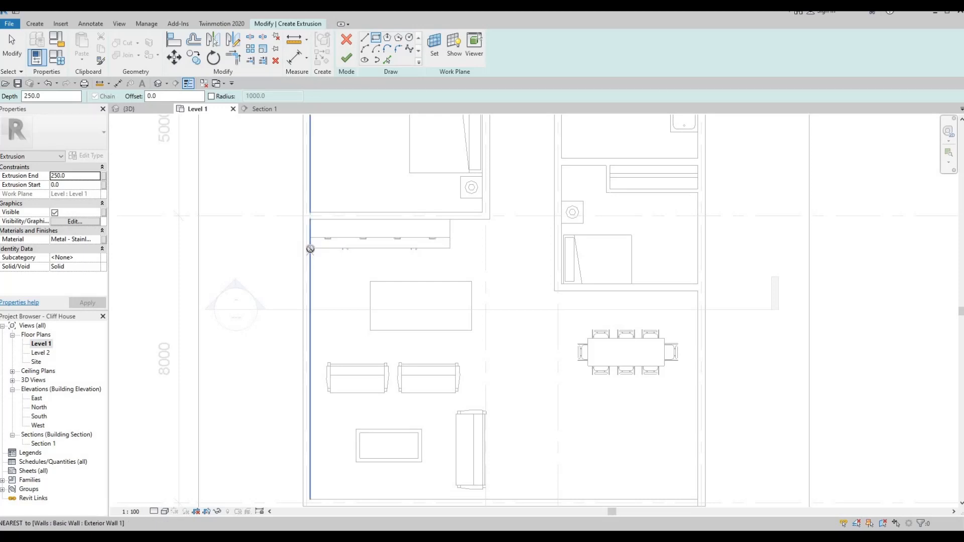
pyautogui.click(311, 249)
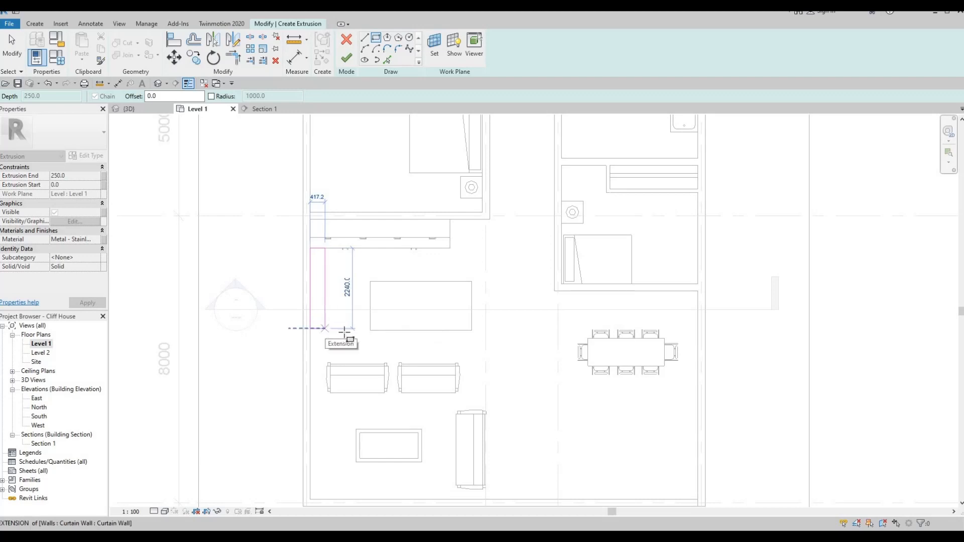
pyautogui.click(345, 331)
pyautogui.press('Escape')
pyautogui.press('Escape')
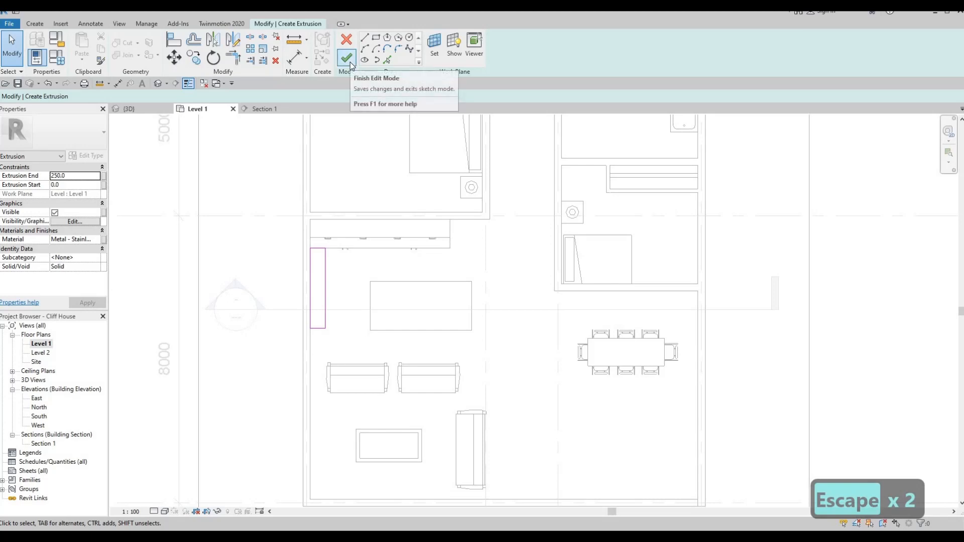
pyautogui.click(350, 65)
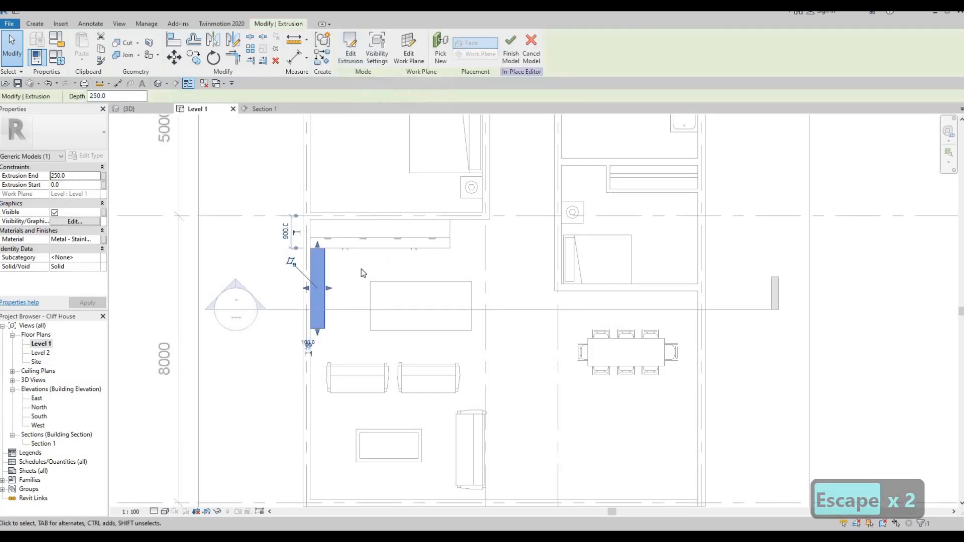
# - Assign the EIFS, Exterior Insulation material to the extrusion
pyautogui.click(95, 239)
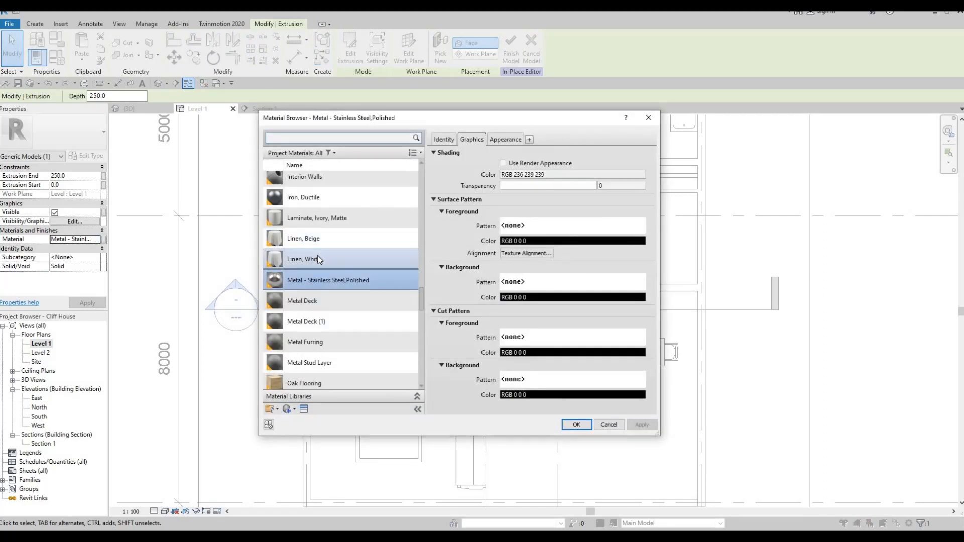
pyautogui.scroll(2, 318, 259)
pyautogui.scroll(3, 321, 258)
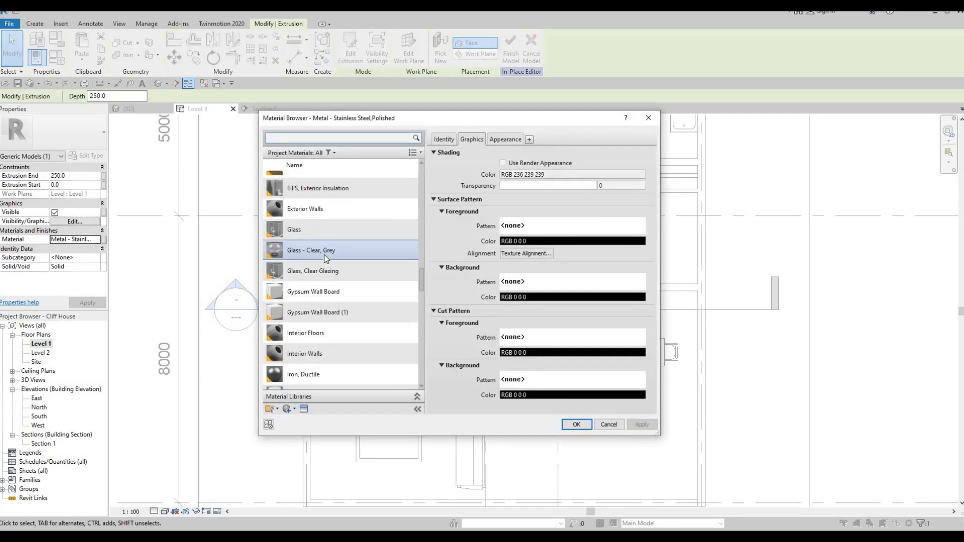
pyautogui.click(345, 306)
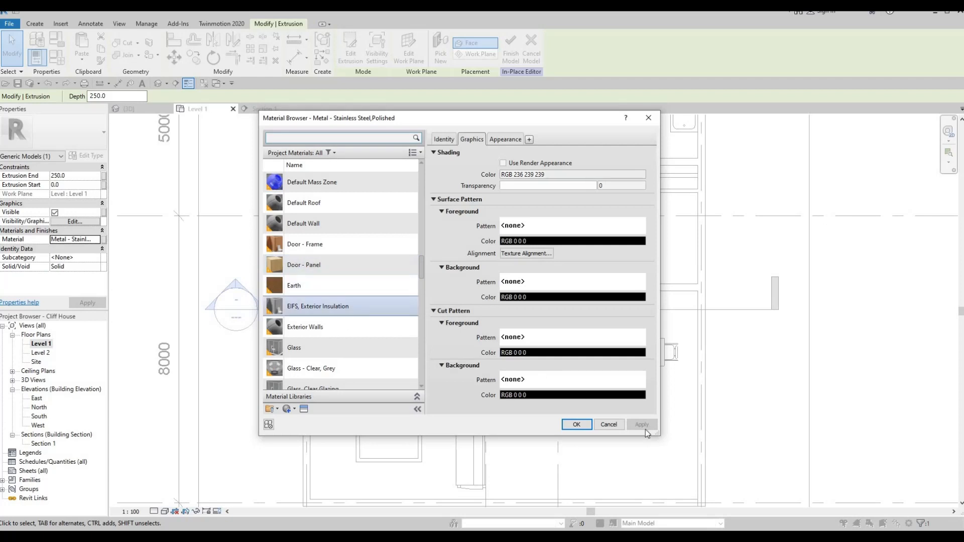
pyautogui.click(575, 425)
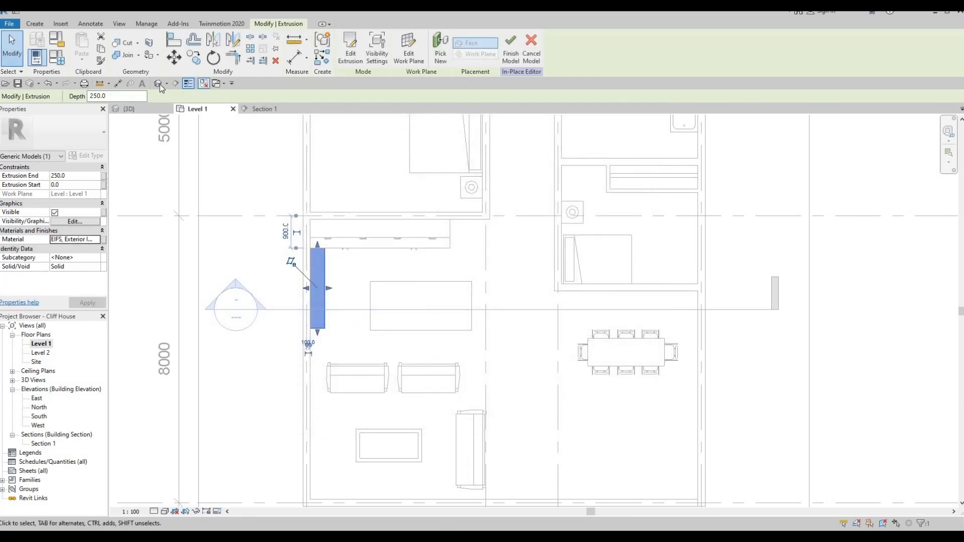
# - Raise the extrusion's top face in 3D to about 2240 mm, roughly level with the upper kitchen cabinets
pyautogui.click(254, 219)
pyautogui.keyDown('shift'); pyautogui.moveTo(254, 219); pyautogui.dragTo(205, 344, button='middle'); pyautogui.keyUp('shift')
pyautogui.keyDown('shift'); pyautogui.moveTo(376, 358); pyautogui.dragTo(475, 326, button='middle'); pyautogui.keyUp('shift')
pyautogui.click(453, 361)
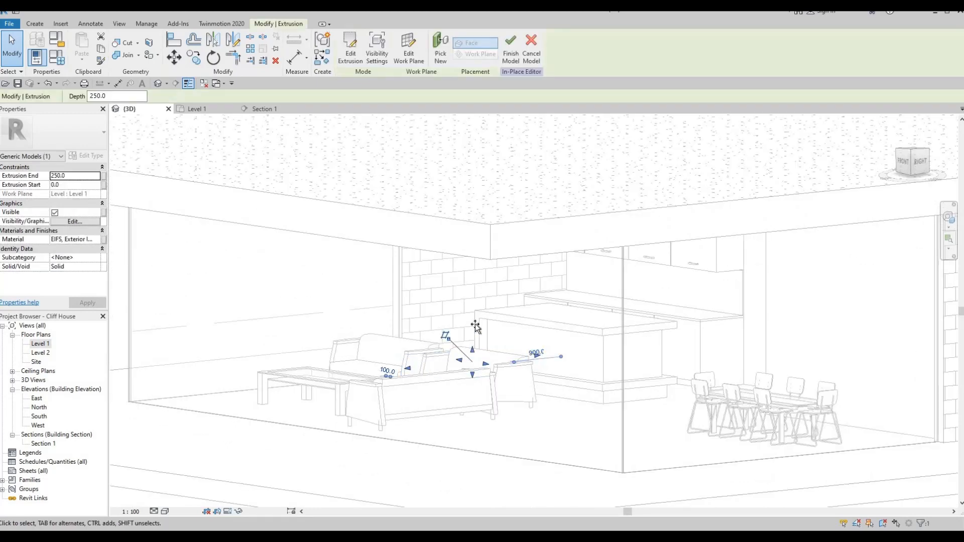
pyautogui.moveTo(472, 258)
pyautogui.mouseDown()
pyautogui.moveTo(472, 273)
pyautogui.moveTo(472, 249)
pyautogui.mouseUp()
pyautogui.keyDown('shift'); pyautogui.moveTo(477, 349); pyautogui.dragTo(468, 272, button='middle'); pyautogui.keyUp('shift')
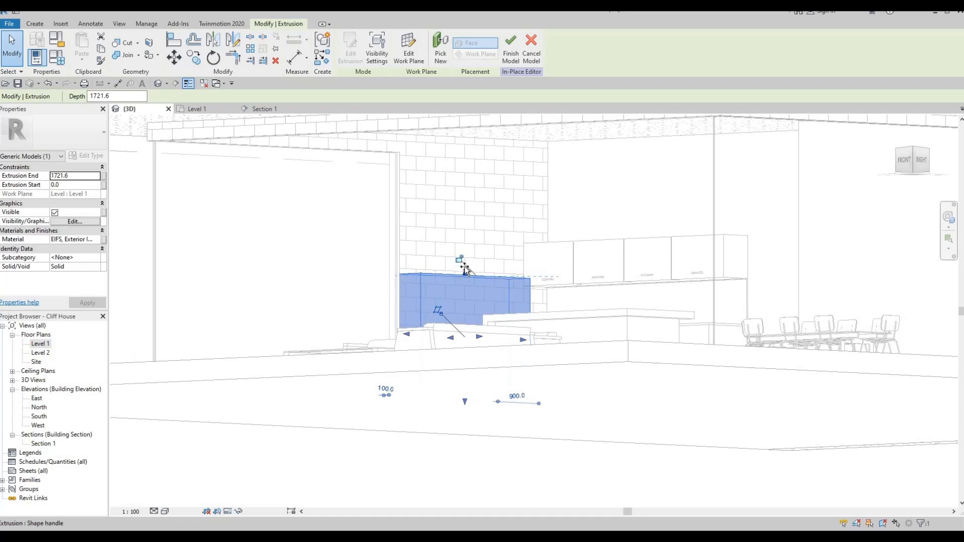
pyautogui.moveTo(468, 251); pyautogui.dragTo(468, 216)
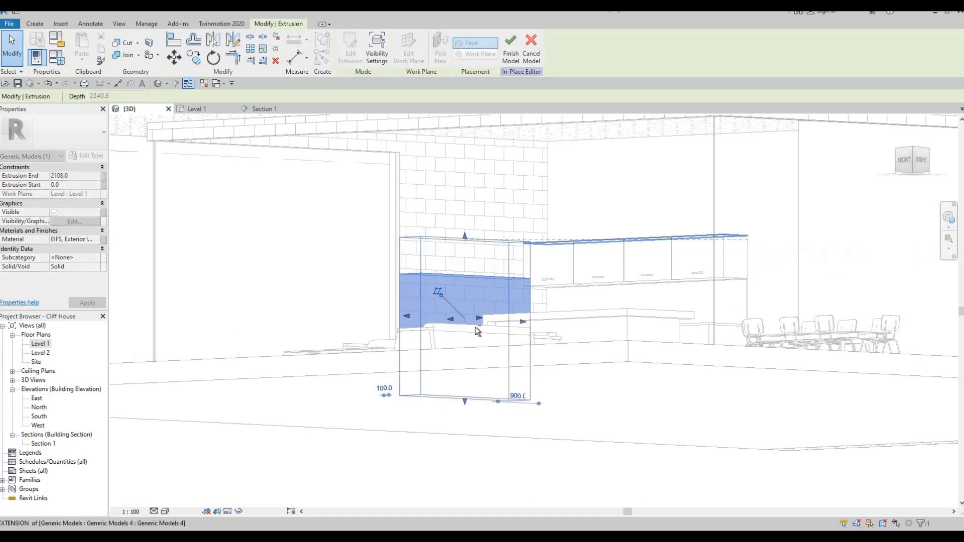
pyautogui.press('Escape')
# - Make the tall block thinner by pulling its room-side face closer to the exterior wall
pyautogui.keyDown('shift'); pyautogui.moveTo(564, 374); pyautogui.dragTo(467, 357, button='middle'); pyautogui.keyUp('shift')
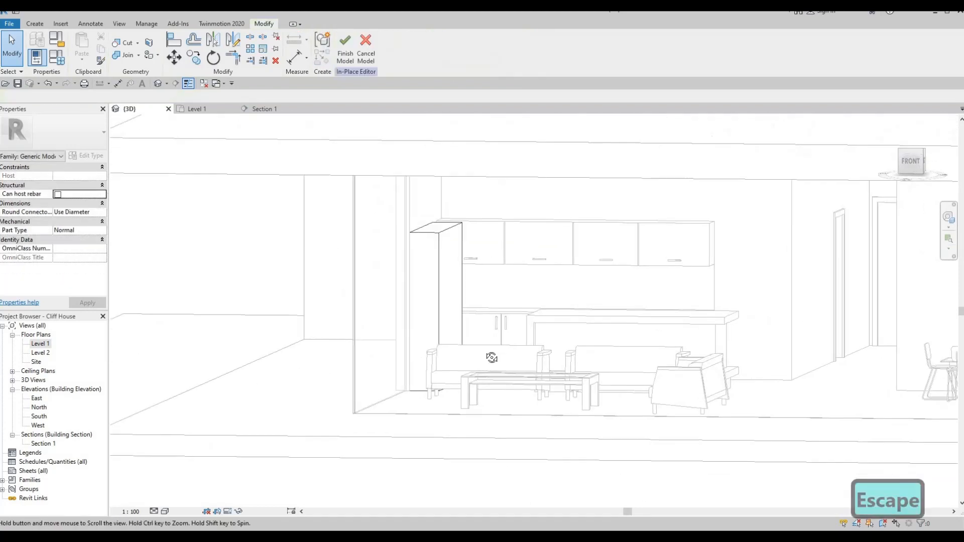
pyautogui.keyDown('shift'); pyautogui.moveTo(377, 348); pyautogui.dragTo(491, 355, button='middle'); pyautogui.keyUp('shift')
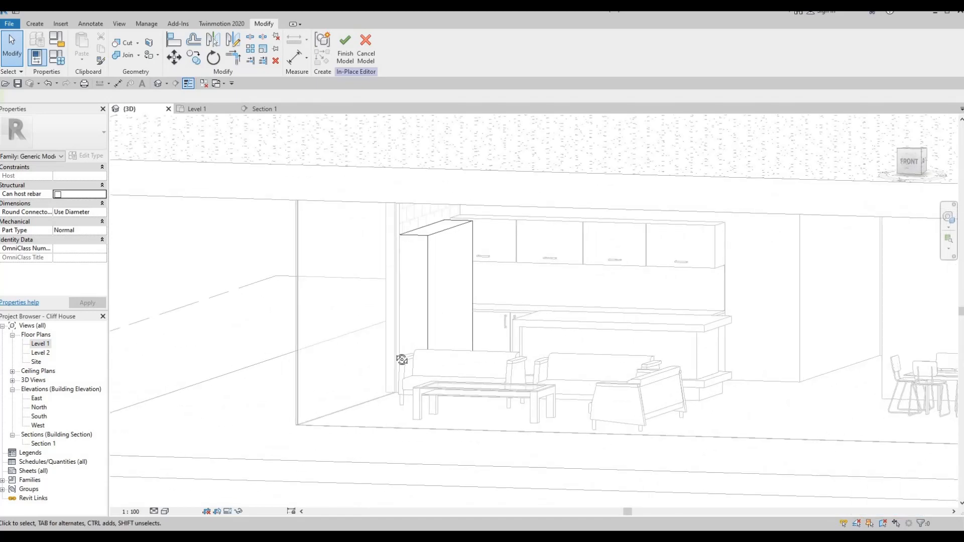
pyautogui.keyDown('shift'); pyautogui.moveTo(400, 362); pyautogui.dragTo(417, 322, button='middle'); pyautogui.keyUp('shift')
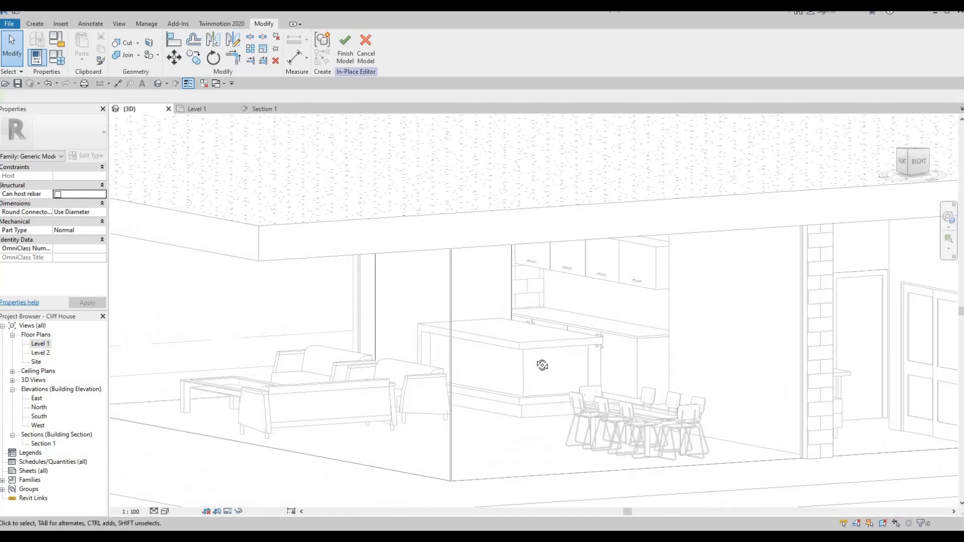
pyautogui.keyDown('shift'); pyautogui.moveTo(543, 365); pyautogui.dragTo(443, 342, button='middle'); pyautogui.keyUp('shift')
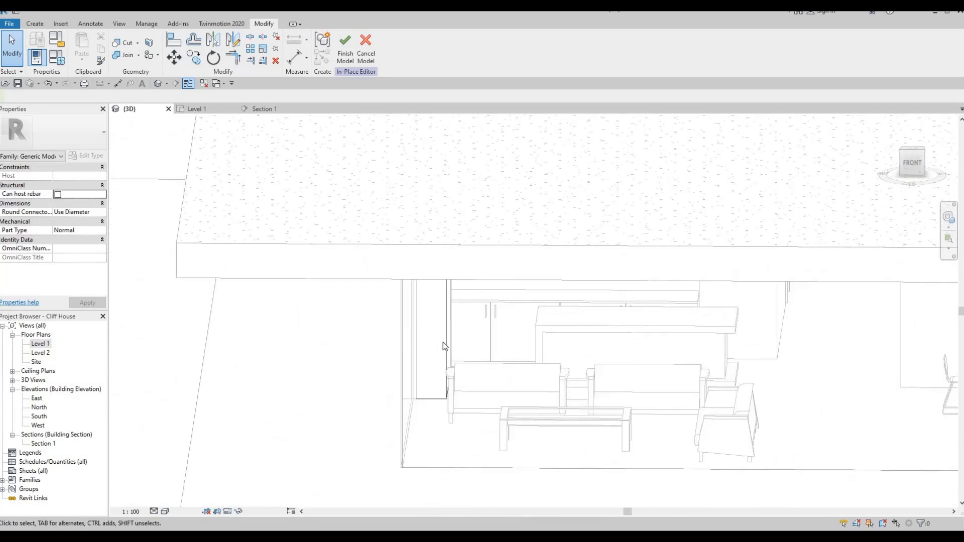
pyautogui.click(454, 308)
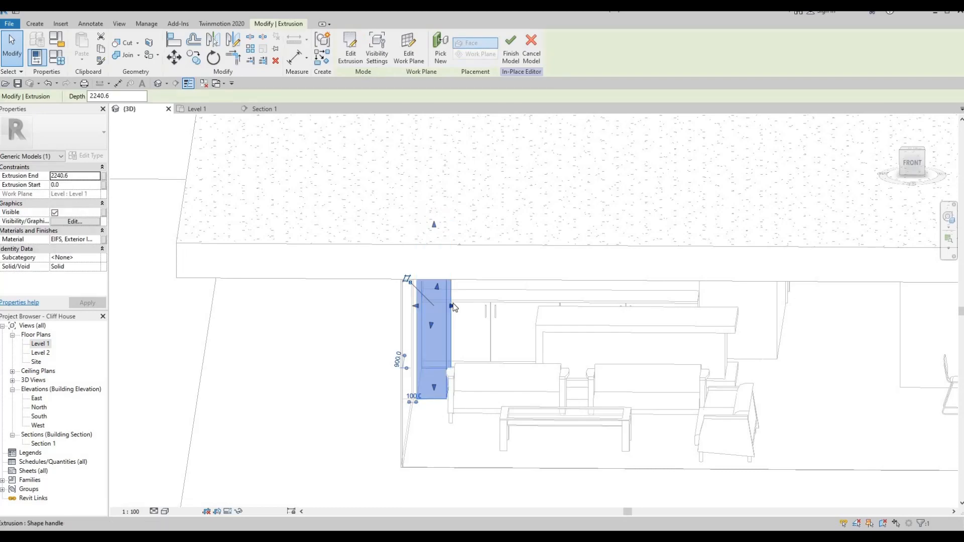
pyautogui.moveTo(445, 304); pyautogui.dragTo(452, 311)
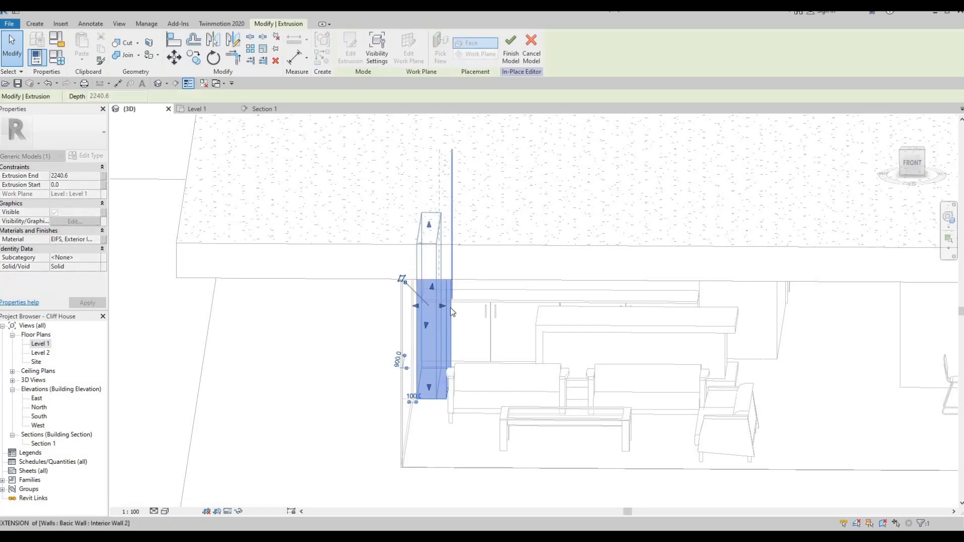
pyautogui.press('Escape')
# - Shorten the tall block along the wall by pulling its kitchen-side end face away from the cabinets
pyautogui.keyDown('shift'); pyautogui.moveTo(385, 306); pyautogui.dragTo(468, 257, button='middle'); pyautogui.keyUp('shift')
pyautogui.scroll(2, 469, 252)
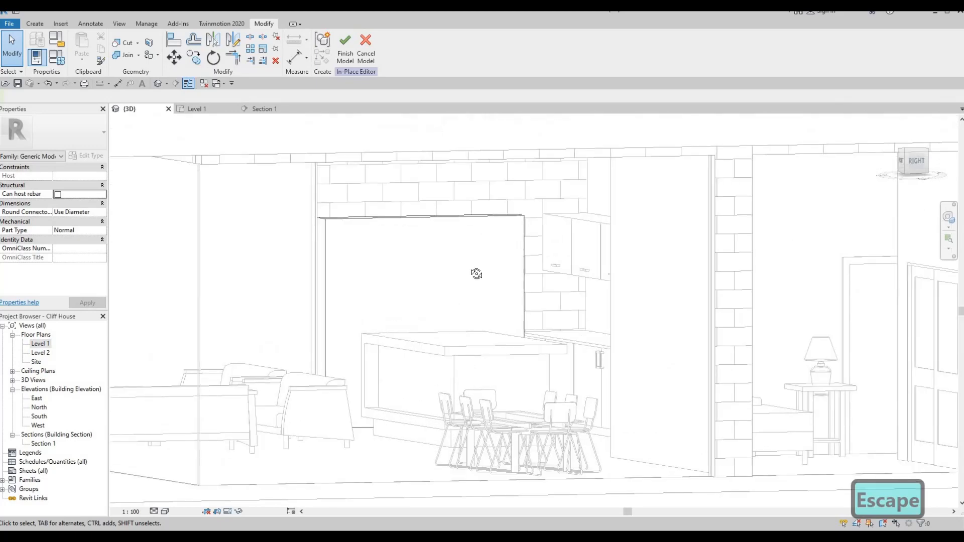
pyautogui.scroll(2, 510, 297)
pyautogui.keyDown('shift'); pyautogui.moveTo(510, 297); pyautogui.dragTo(528, 282, button='middle'); pyautogui.keyUp('shift')
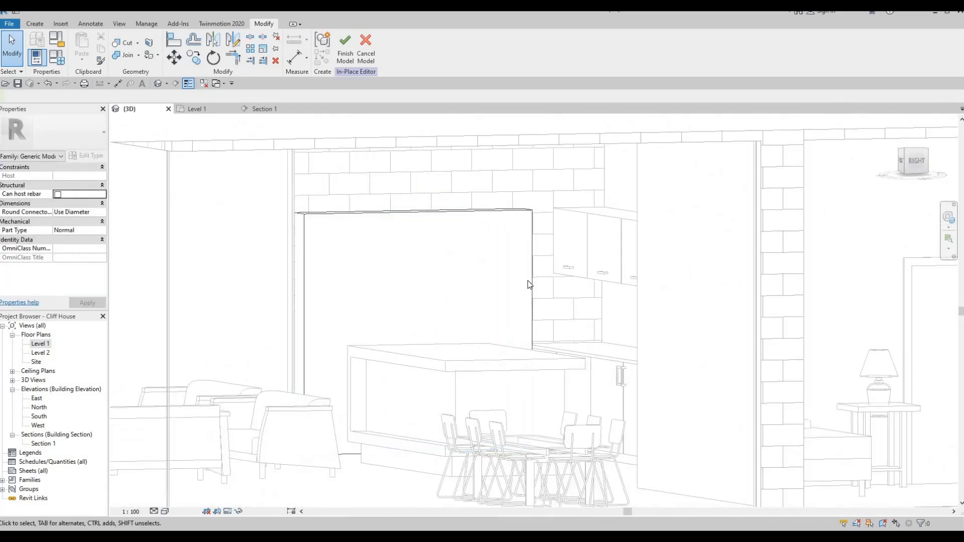
pyautogui.click(529, 326)
pyautogui.moveTo(529, 326); pyautogui.dragTo(441, 357)
pyautogui.press('Escape')
pyautogui.keyDown('shift'); pyautogui.moveTo(390, 372); pyautogui.dragTo(488, 365, button='middle'); pyautogui.keyUp('shift')
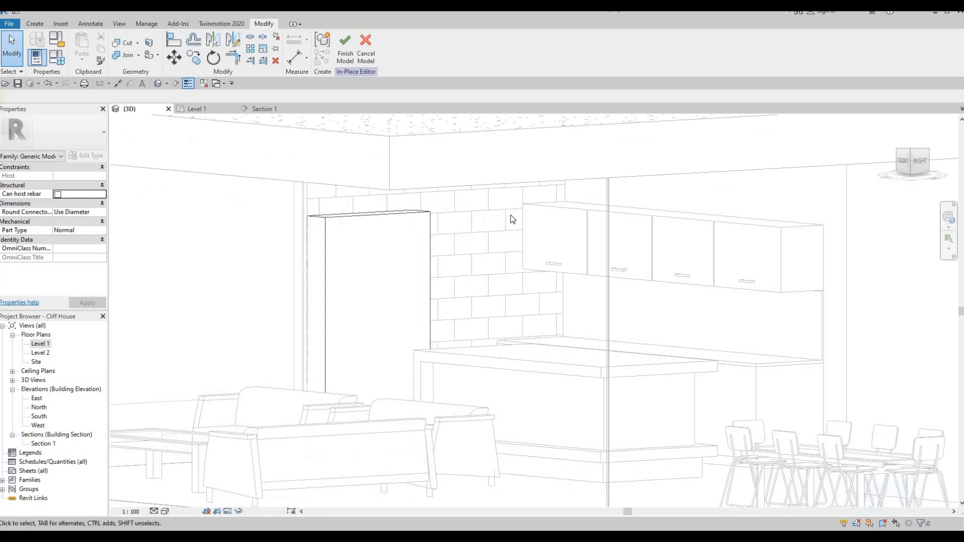
# - Align the tall block's top face with the top of the upper kitchen cabinets
pyautogui.press('a')
pyautogui.press('l')
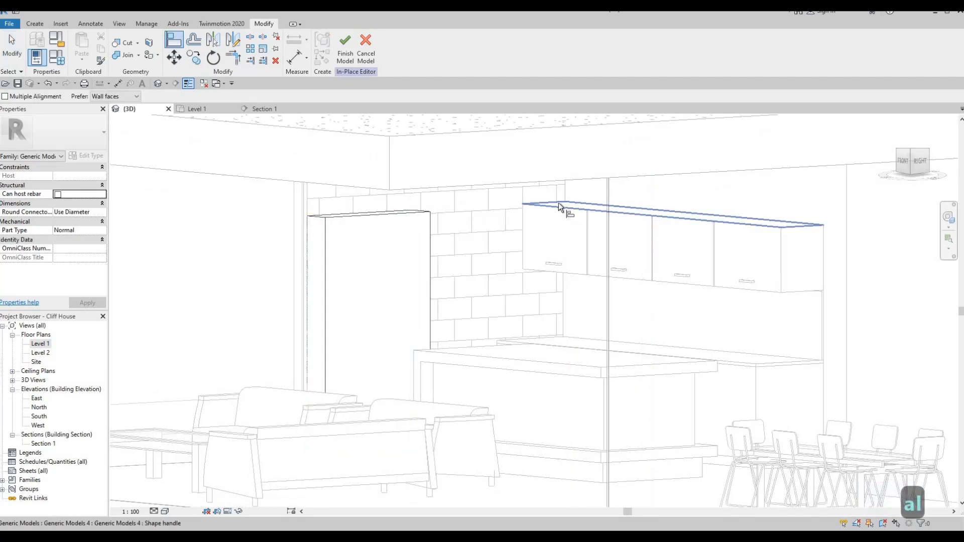
pyautogui.click(558, 203)
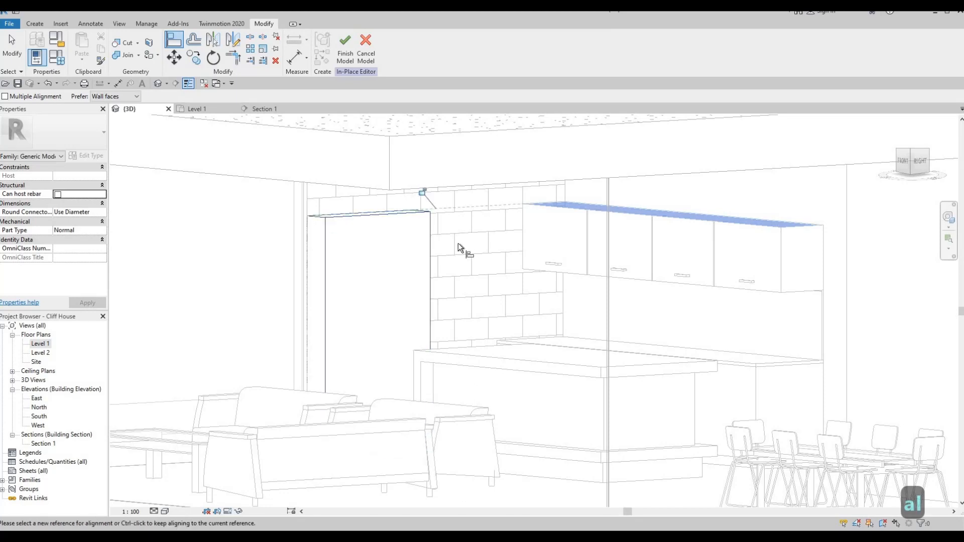
pyautogui.press('Escape')
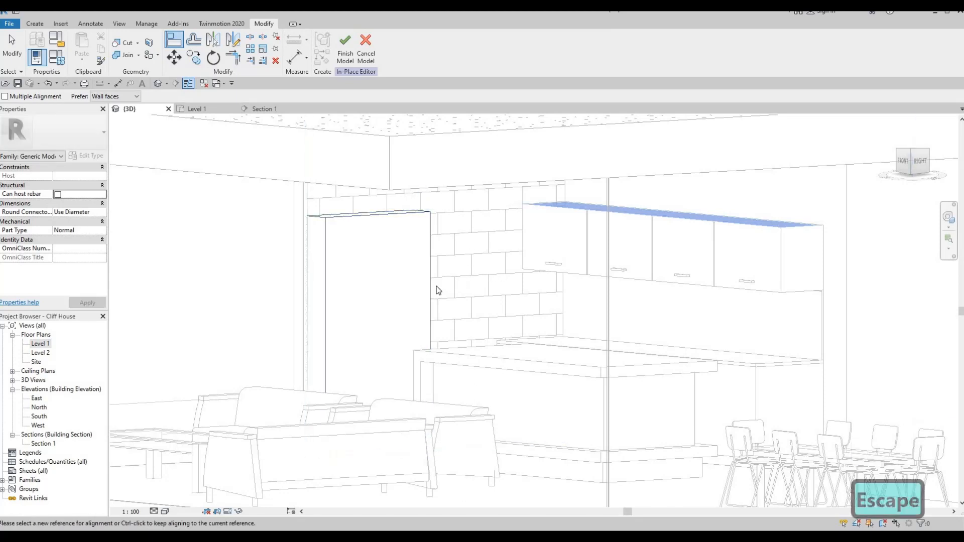
# - Finish the in-place model of the tall block beside the kitchen and inspect it from several angles in 3D
pyautogui.keyDown('shift'); pyautogui.moveTo(454, 235); pyautogui.dragTo(520, 258, button='middle'); pyautogui.keyUp('shift')
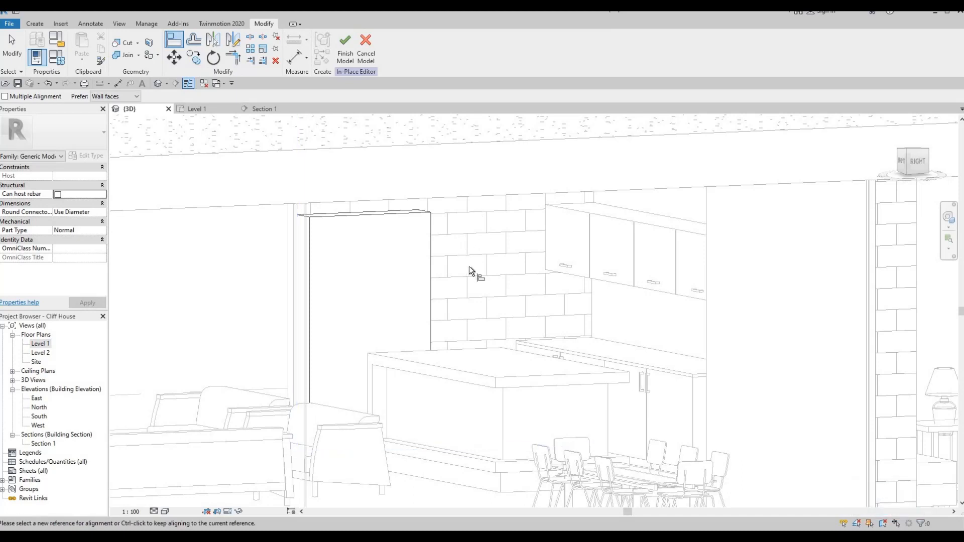
pyautogui.moveTo(469, 267); pyautogui.dragTo(432, 245, button='middle')
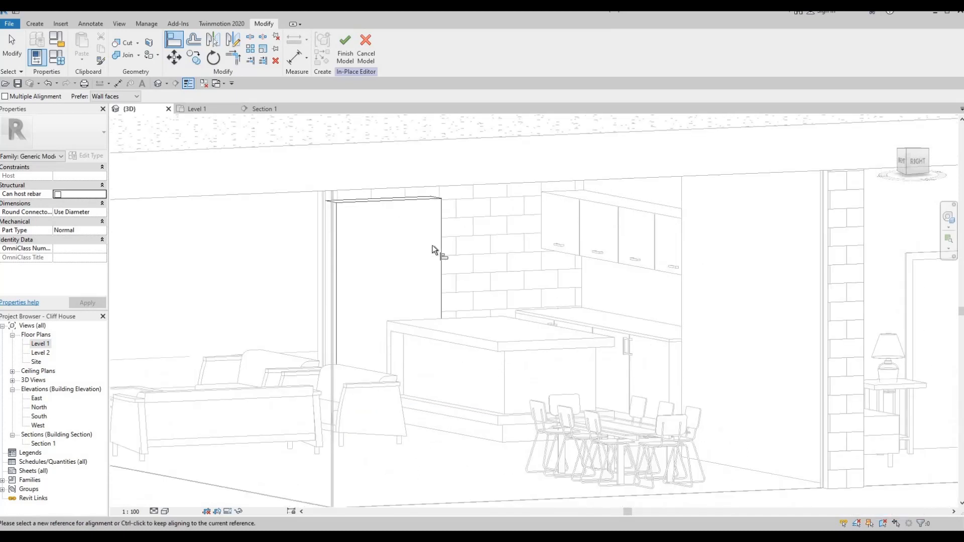
pyautogui.press('Escape')
pyautogui.keyDown('shift'); pyautogui.moveTo(488, 260); pyautogui.dragTo(501, 275, button='middle'); pyautogui.keyUp('shift')
pyautogui.keyDown('shift'); pyautogui.moveTo(425, 225); pyautogui.dragTo(348, 59, button='middle'); pyautogui.keyUp('shift')
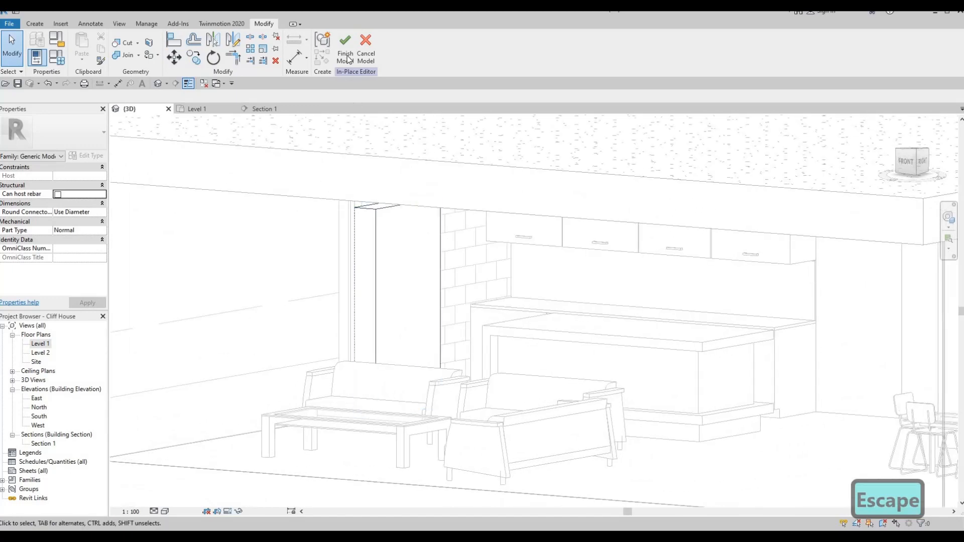
pyautogui.keyDown('shift'); pyautogui.moveTo(396, 271); pyautogui.dragTo(511, 273, button='middle'); pyautogui.keyUp('shift')
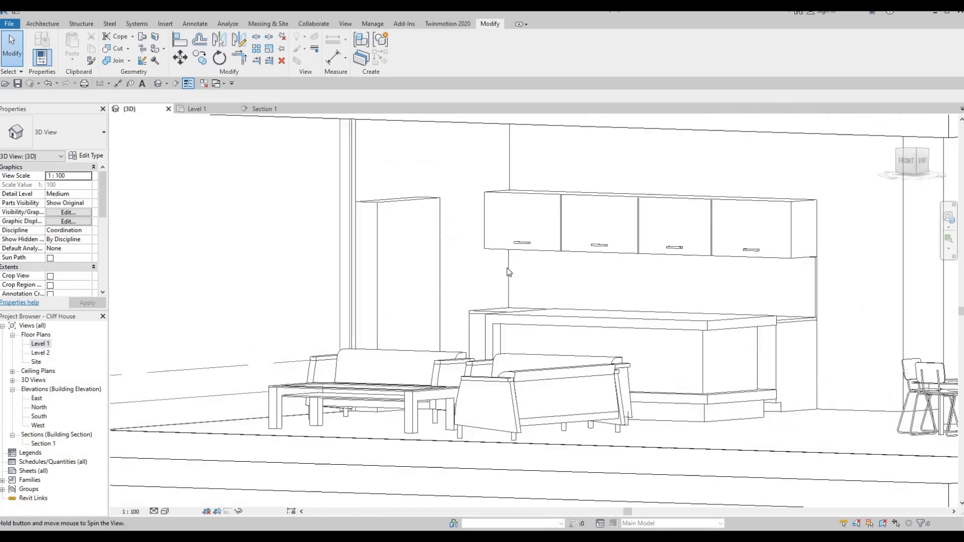
pyautogui.scroll(3, 509, 272)
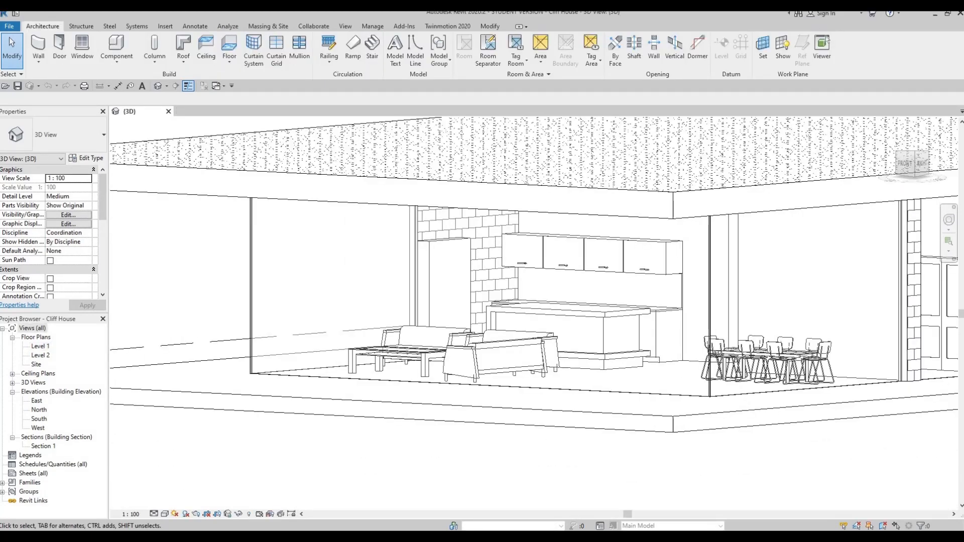
# - Load the cook top, fridge, oven microwave, range hood and sink families from the blocks folder into the Cliff House project
pyautogui.moveTo(95, 146); pyautogui.dragTo(525, 176)
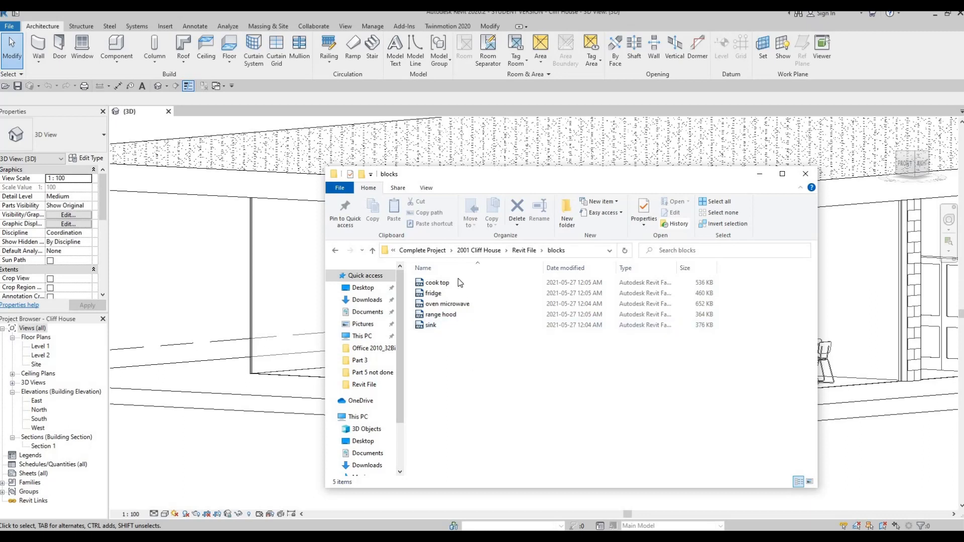
pyautogui.hotkey('ctrl', 'a')
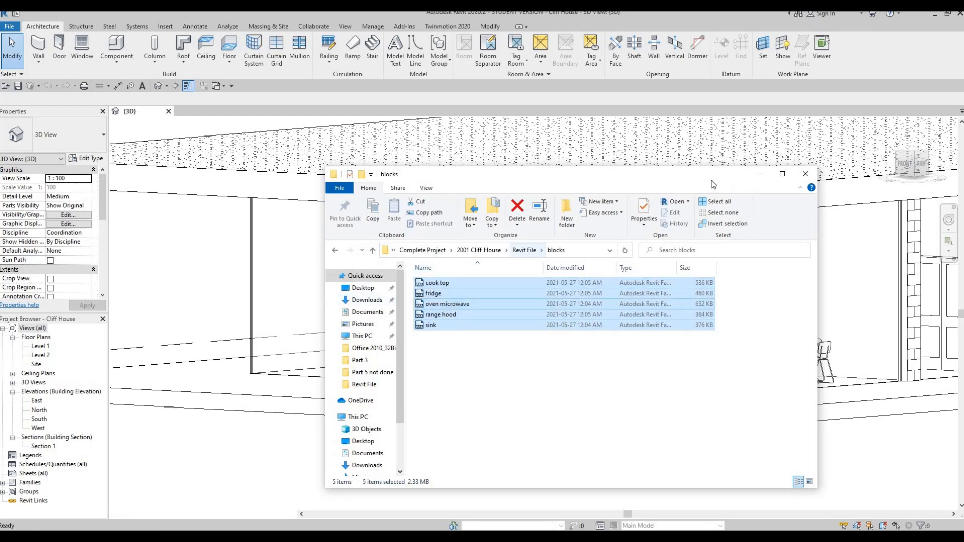
pyautogui.moveTo(477, 174); pyautogui.dragTo(0, 151)
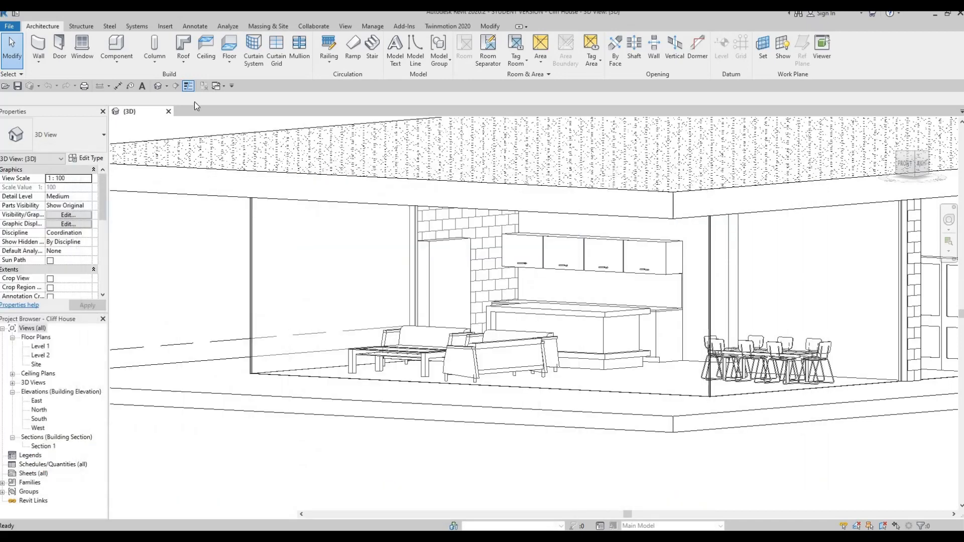
# - Place the 36" x 70" fridge on the Level 1 floor plan, against the kitchen wall at the open end of the counter
pyautogui.click(116, 47)
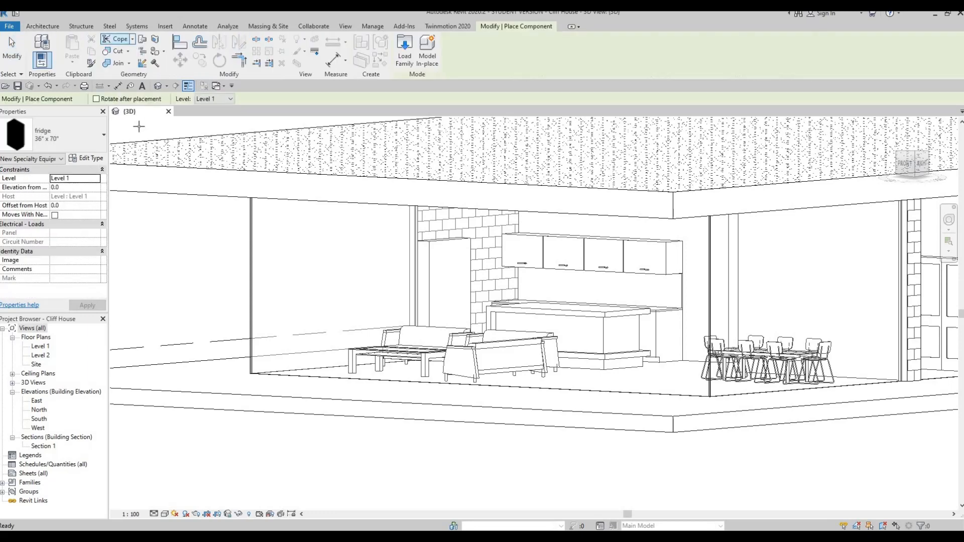
pyautogui.doubleClick(44, 346)
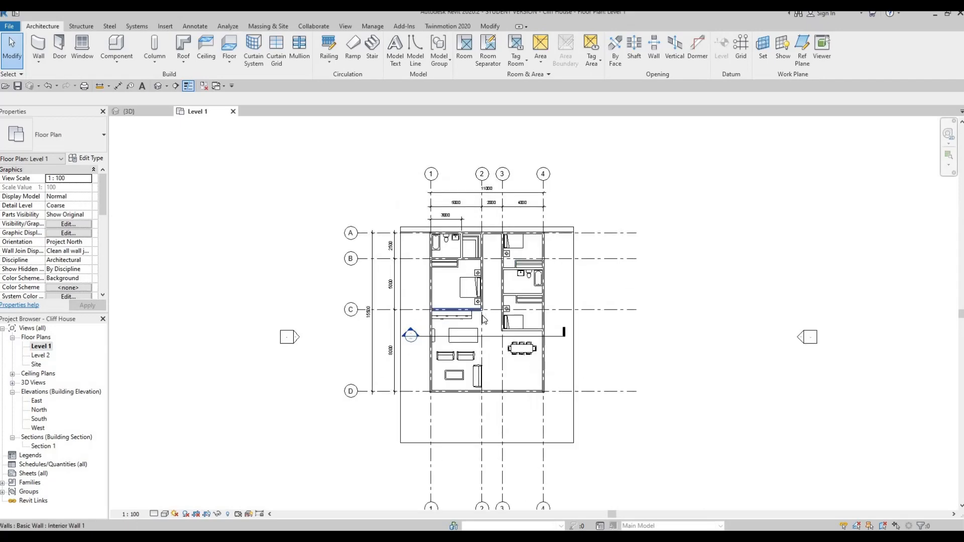
pyautogui.scroll(10, 478, 318)
pyautogui.click(124, 45)
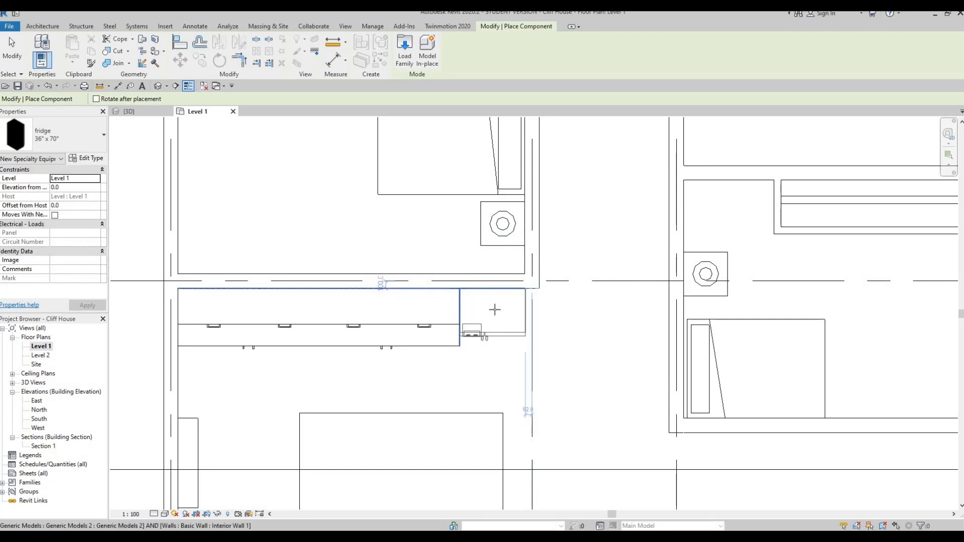
pyautogui.click(499, 316)
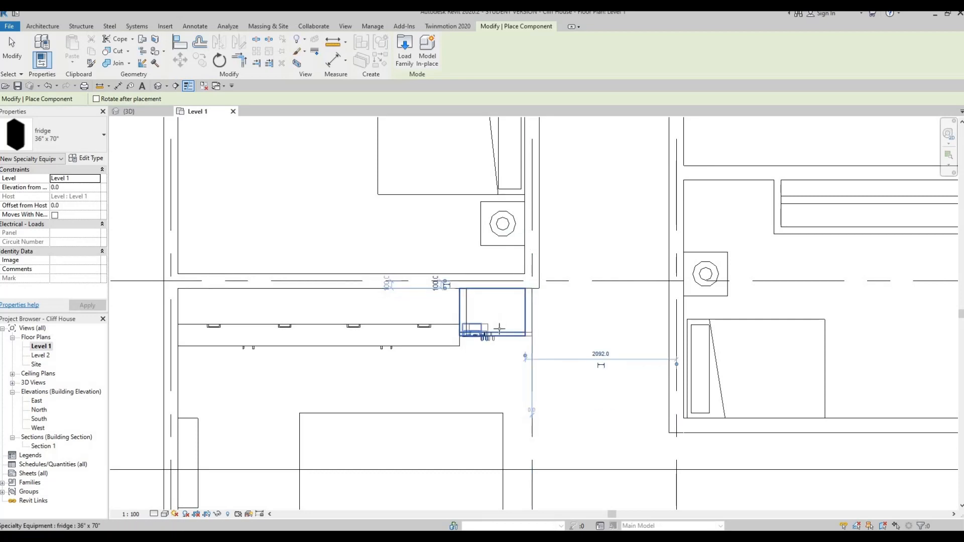
pyautogui.press('Escape')
pyautogui.press('Escape')
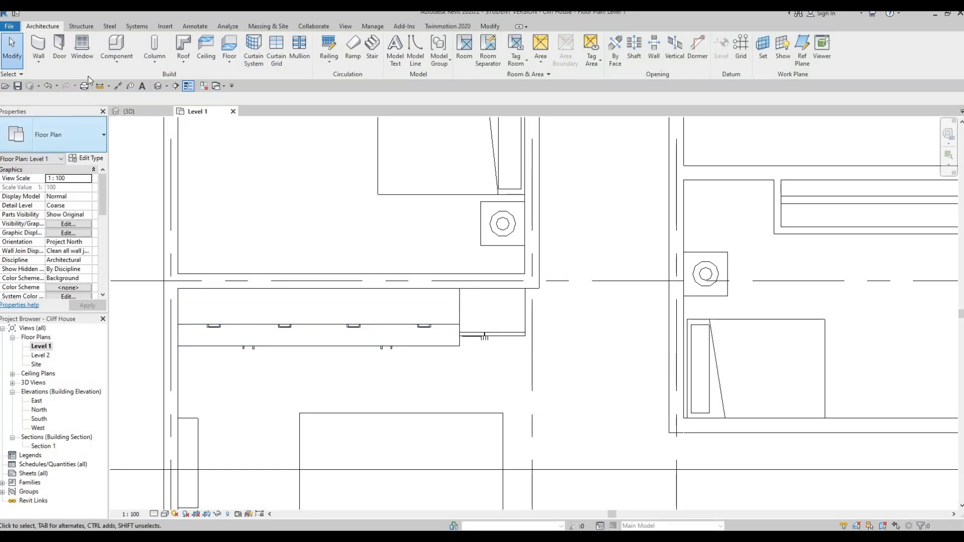
# - Place a Miele Induction Cooktop 6350 LPT, rotated 180 degrees, on the fridge-side end of the kitchen island at 850 mm elevation from Level 1
pyautogui.click(110, 46)
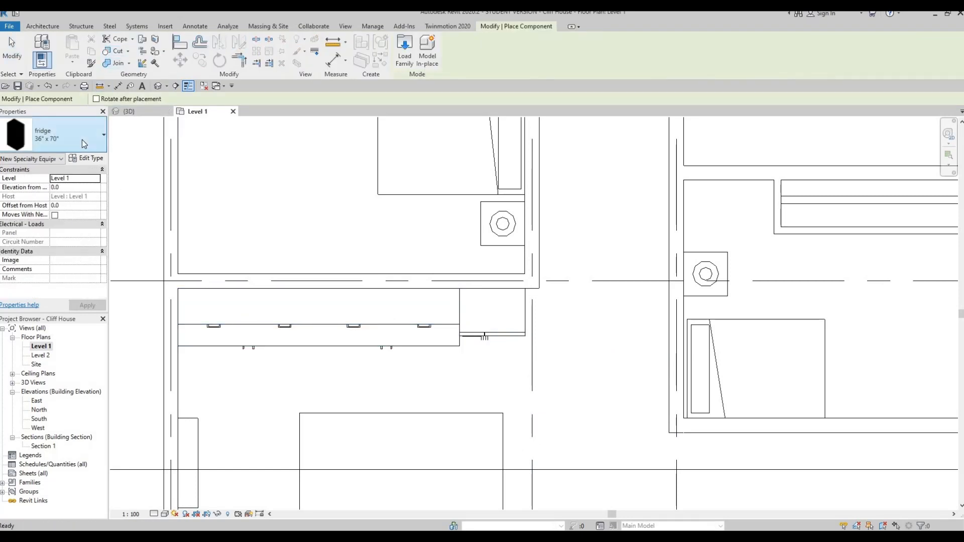
pyautogui.click(82, 140)
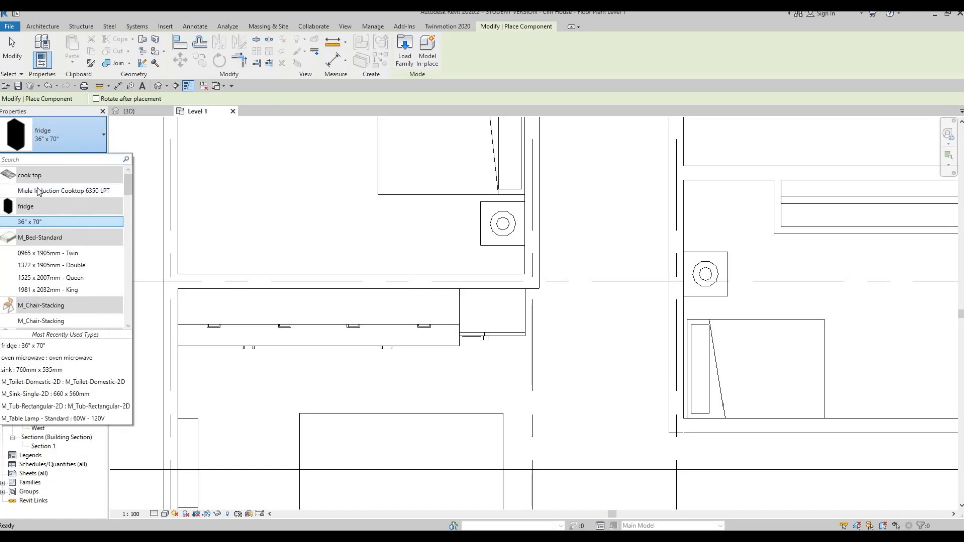
pyautogui.click(42, 193)
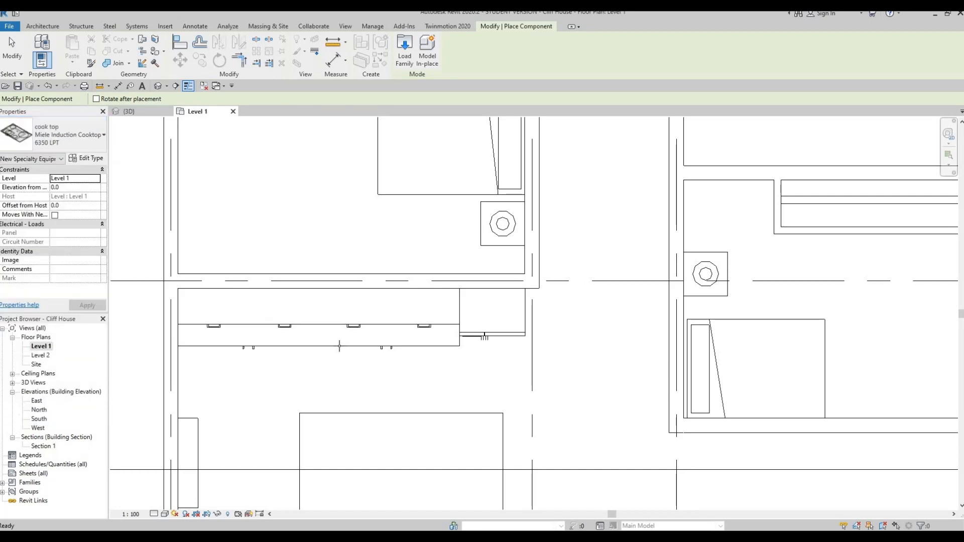
pyautogui.moveTo(460, 452); pyautogui.dragTo(463, 355, button='middle')
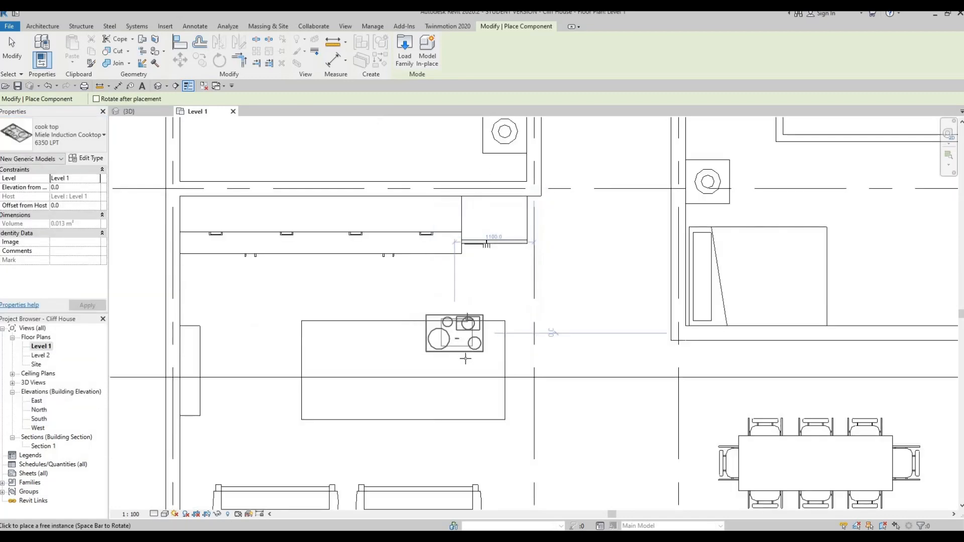
pyautogui.scroll(1, 451, 332)
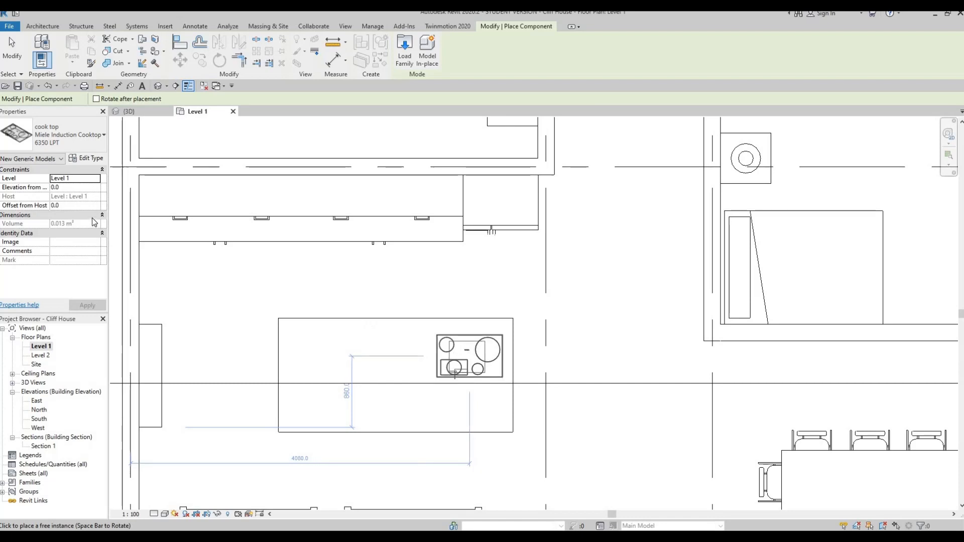
pyautogui.click(77, 187)
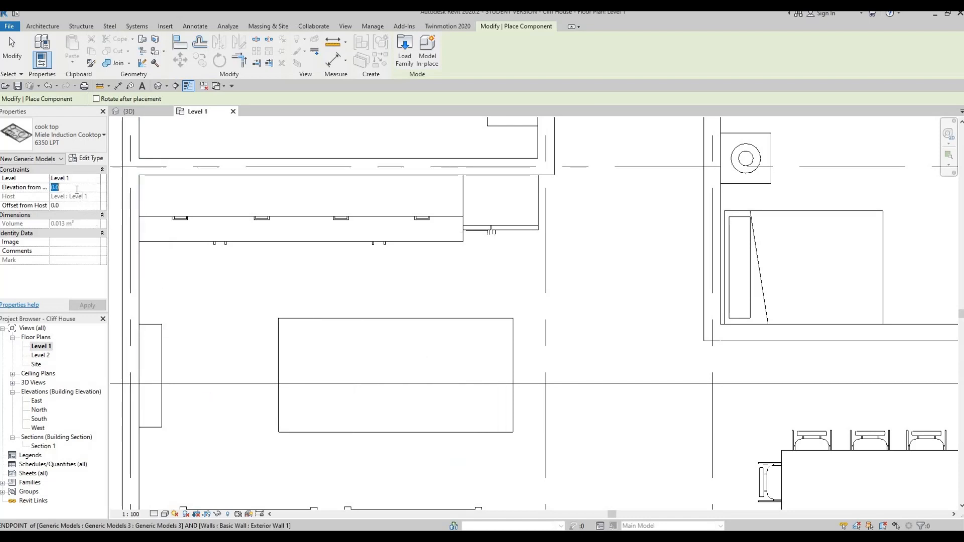
pyautogui.write('8')
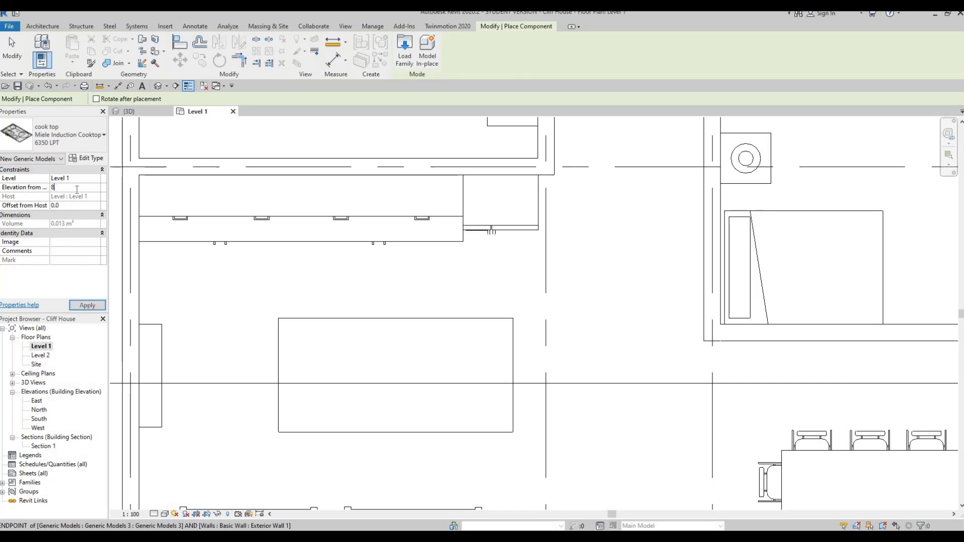
pyautogui.write('50')
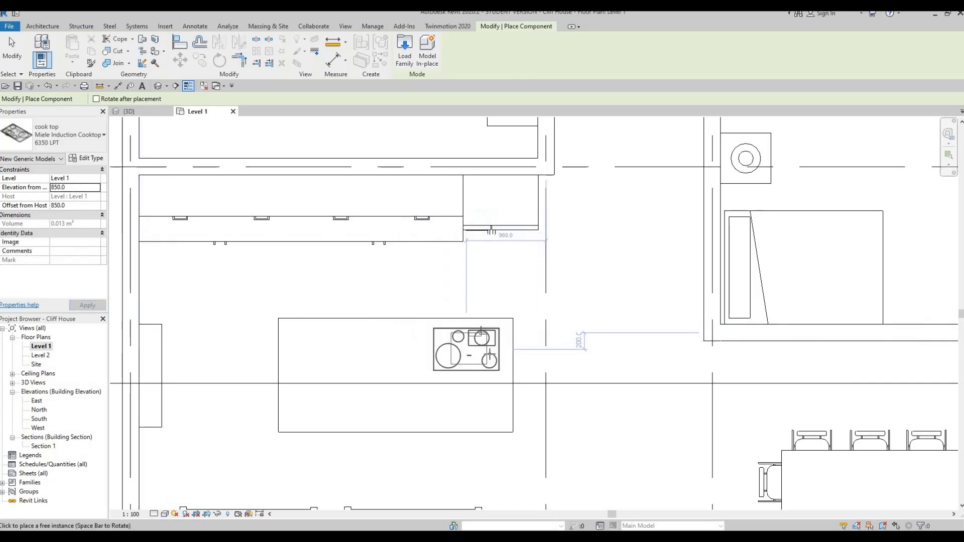
pyautogui.press('space')
pyautogui.press('space')
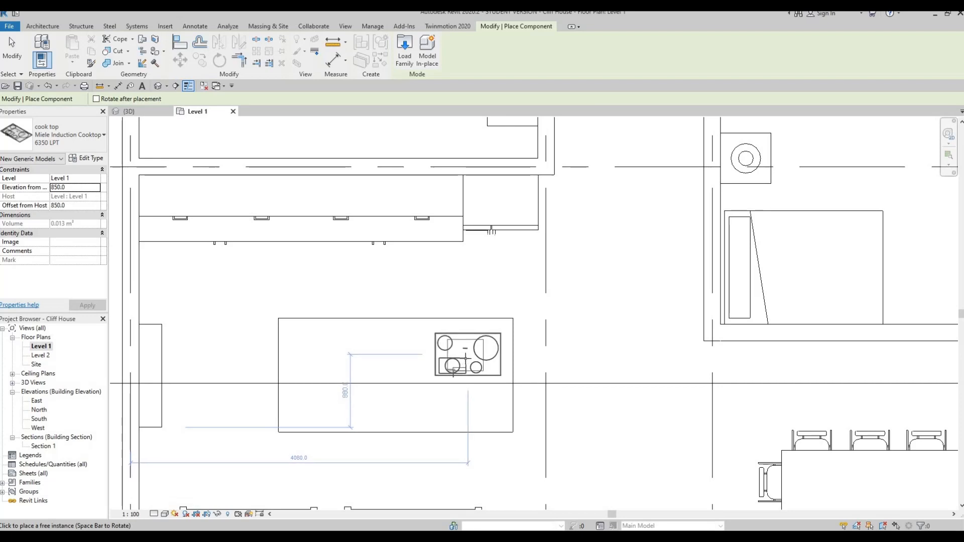
pyautogui.click(468, 356)
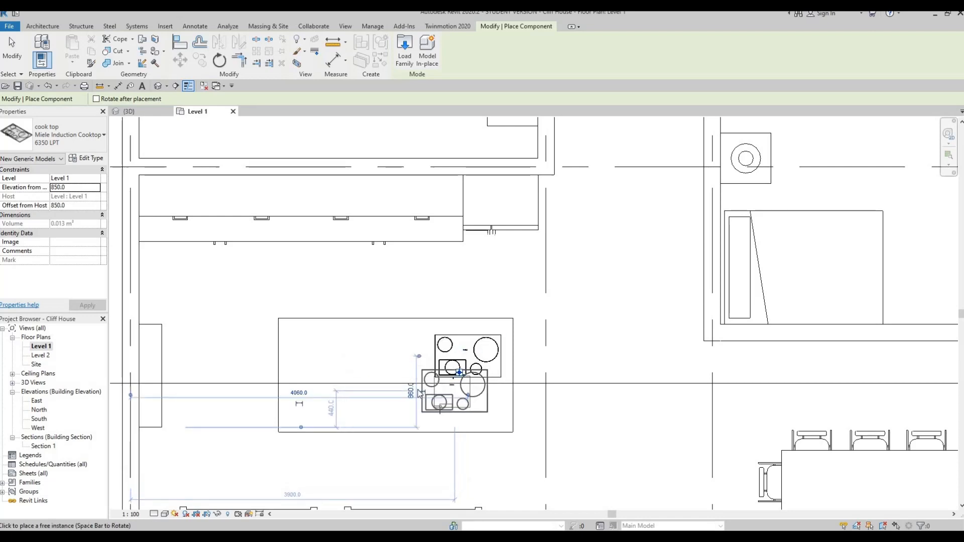
pyautogui.press('Escape')
# - Place the 760mm x 535mm sink on the kitchen wall counter at 700 mm elevation from Level 1
pyautogui.click(116, 46)
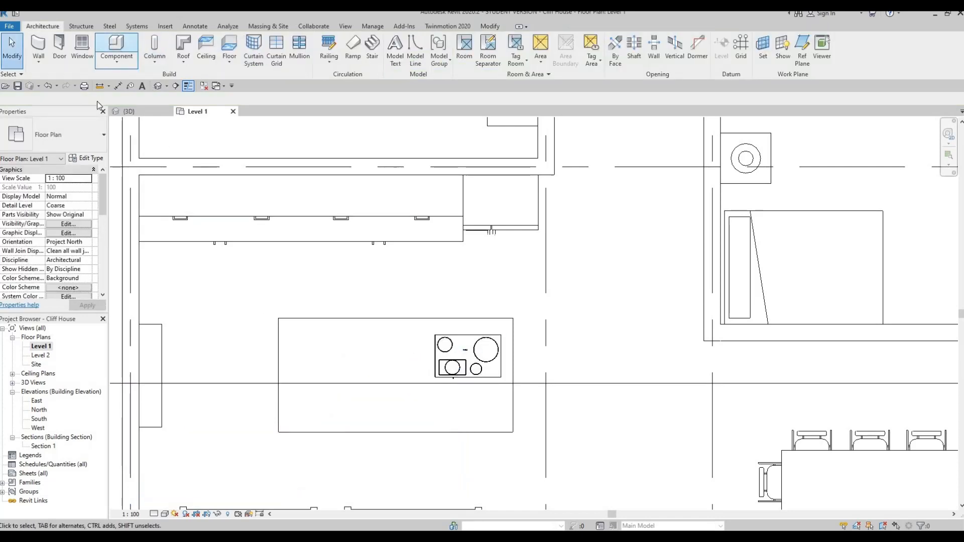
pyautogui.click(84, 132)
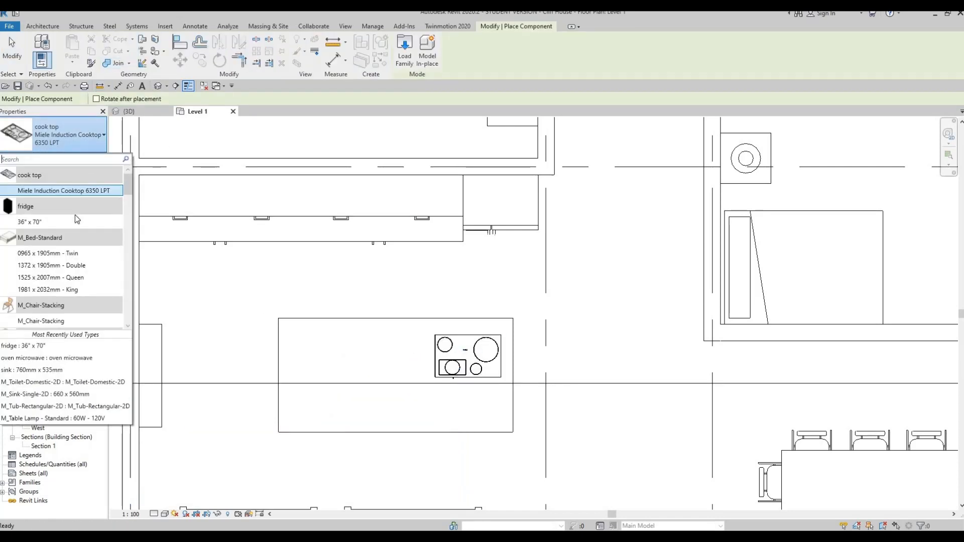
pyautogui.scroll(-6, 68, 236)
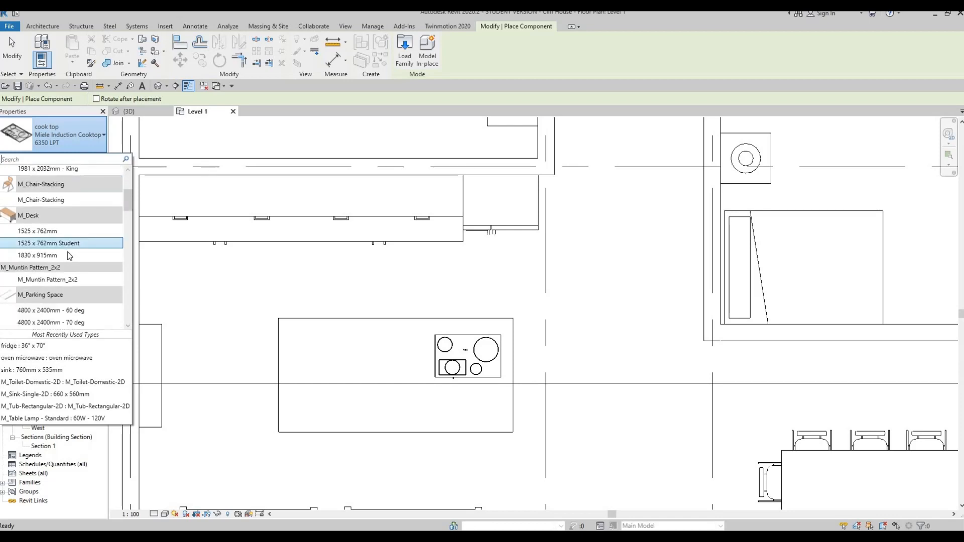
pyautogui.scroll(-6, 67, 255)
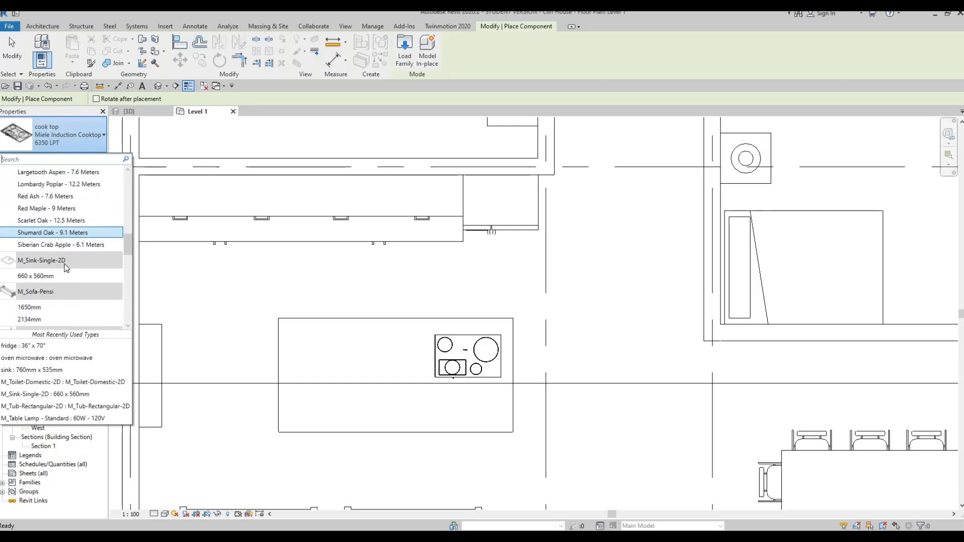
pyautogui.scroll(-2, 64, 278)
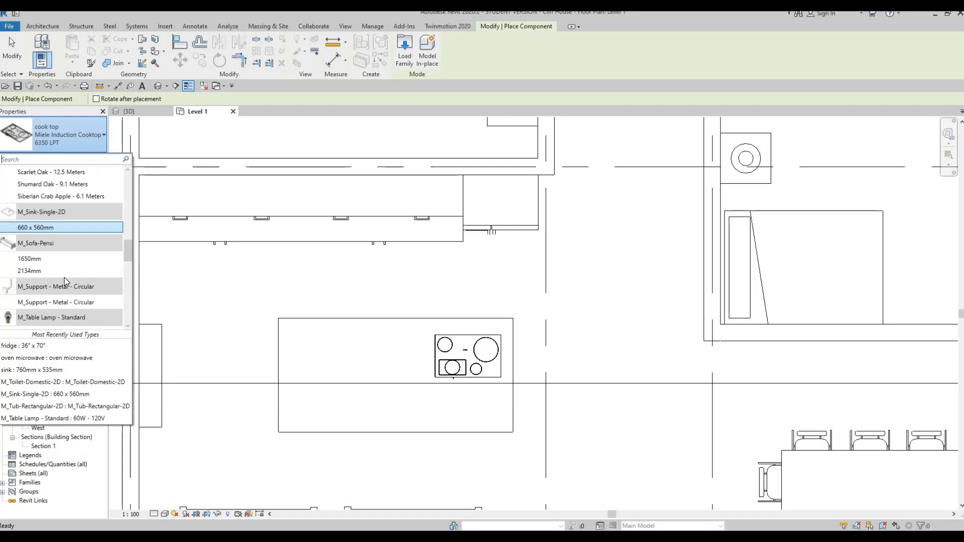
pyautogui.scroll(-5, 64, 278)
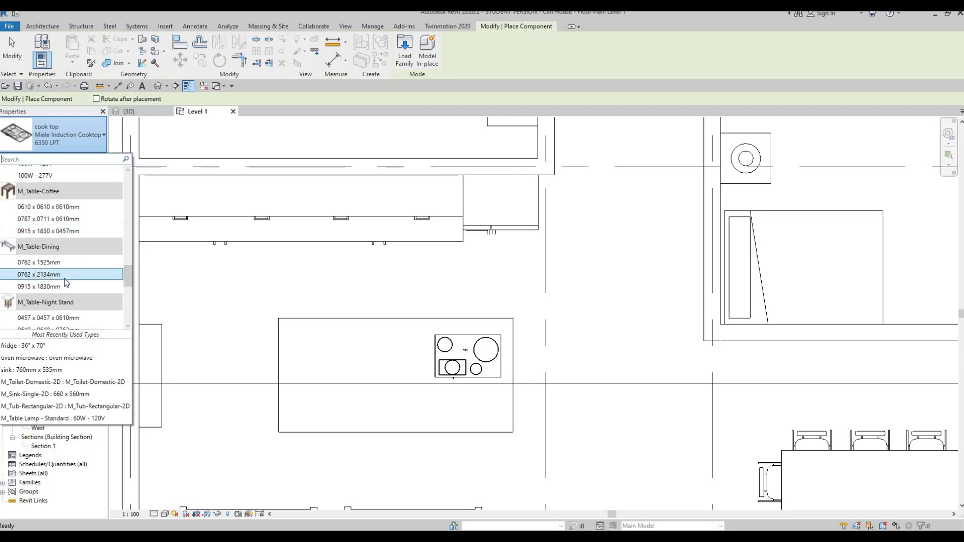
pyautogui.scroll(-3, 65, 279)
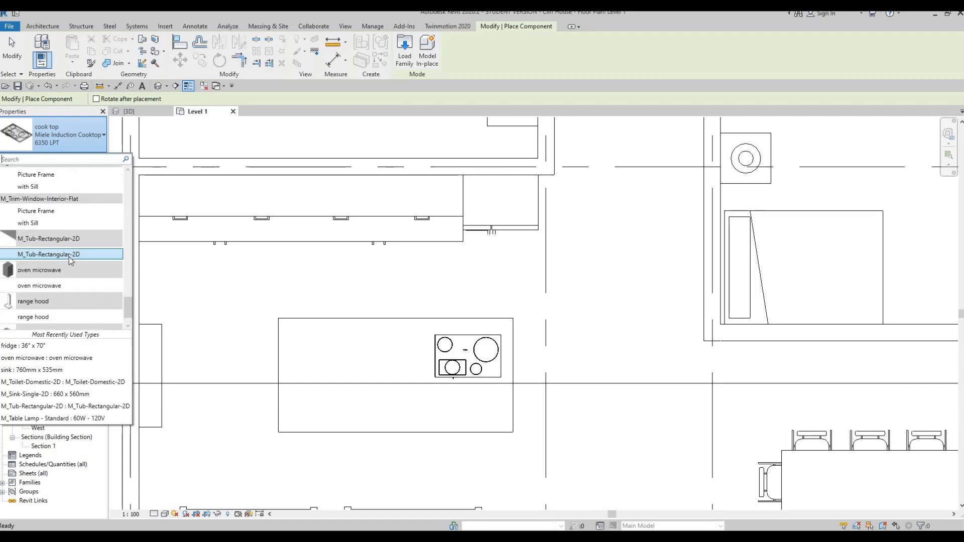
pyautogui.scroll(-2, 63, 281)
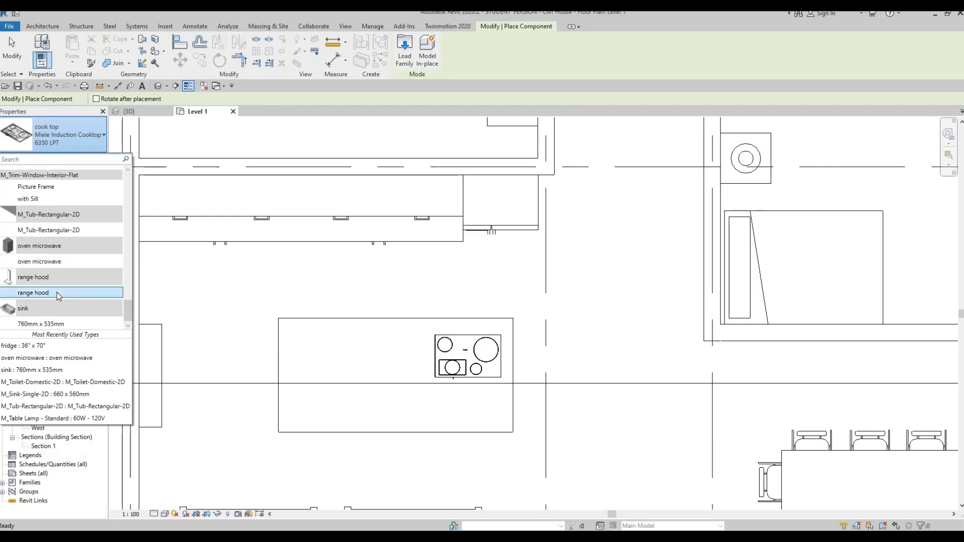
pyautogui.click(50, 324)
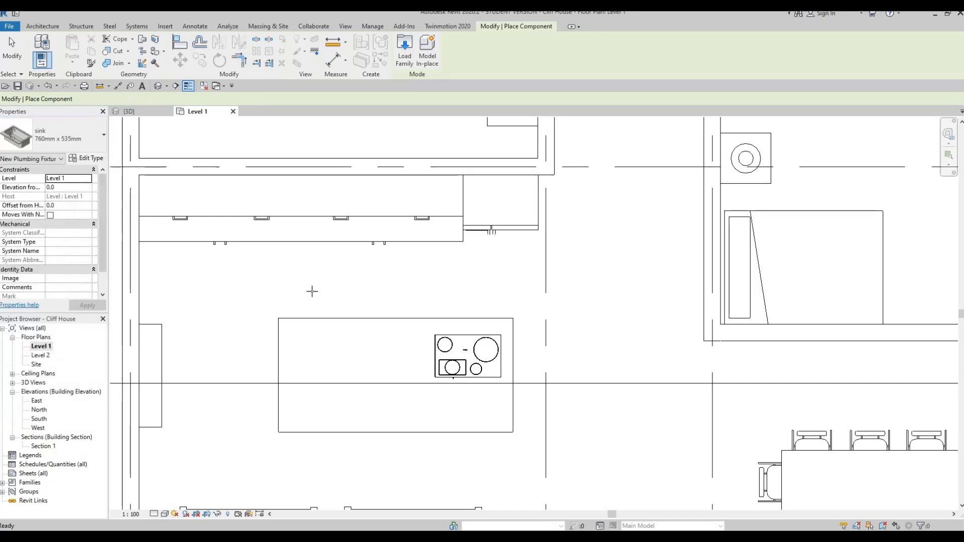
pyautogui.click(305, 209)
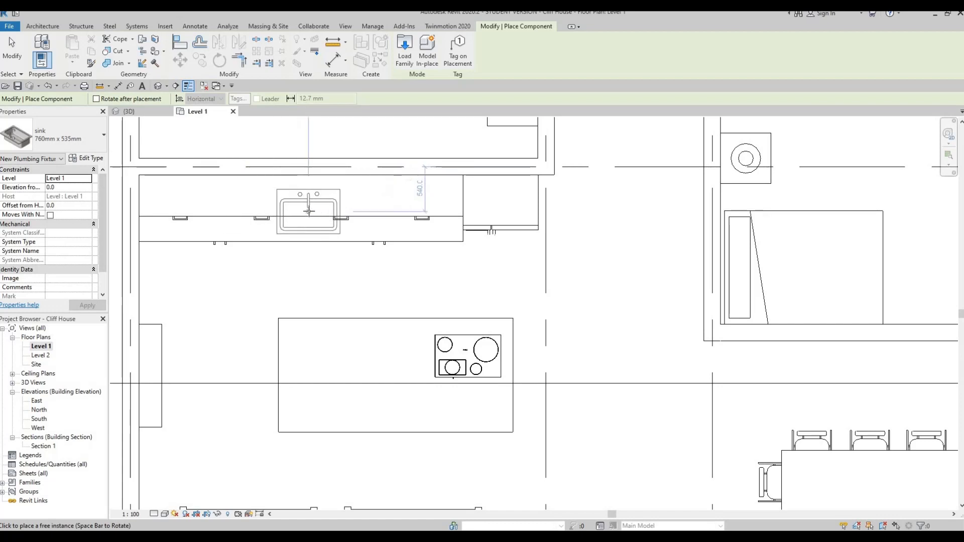
pyautogui.click(69, 188)
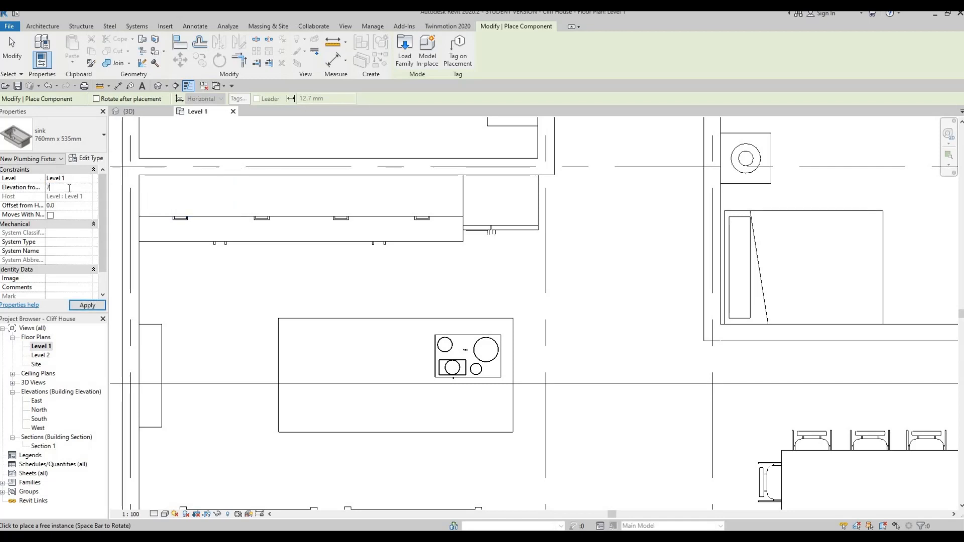
pyautogui.write('00')
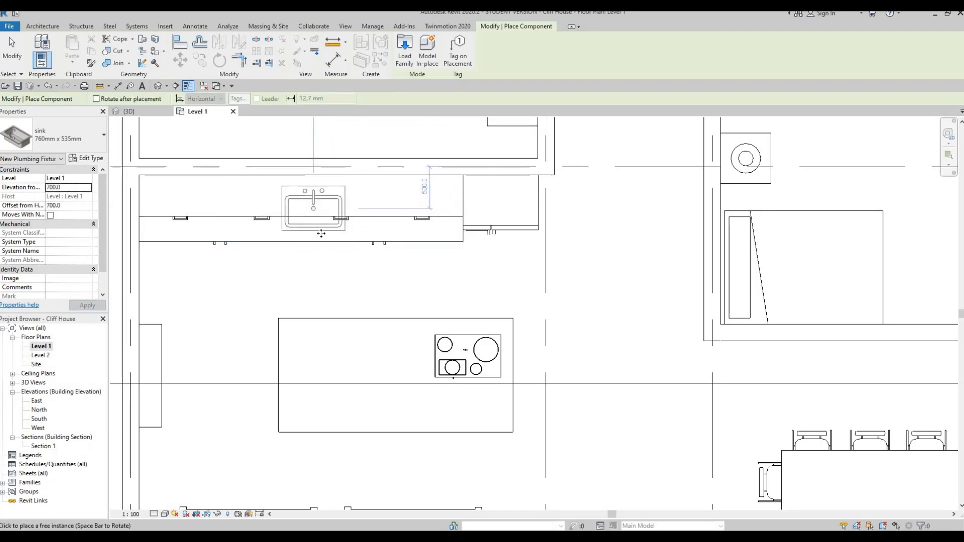
pyautogui.click(321, 234)
pyautogui.press('Escape')
pyautogui.press('Escape')
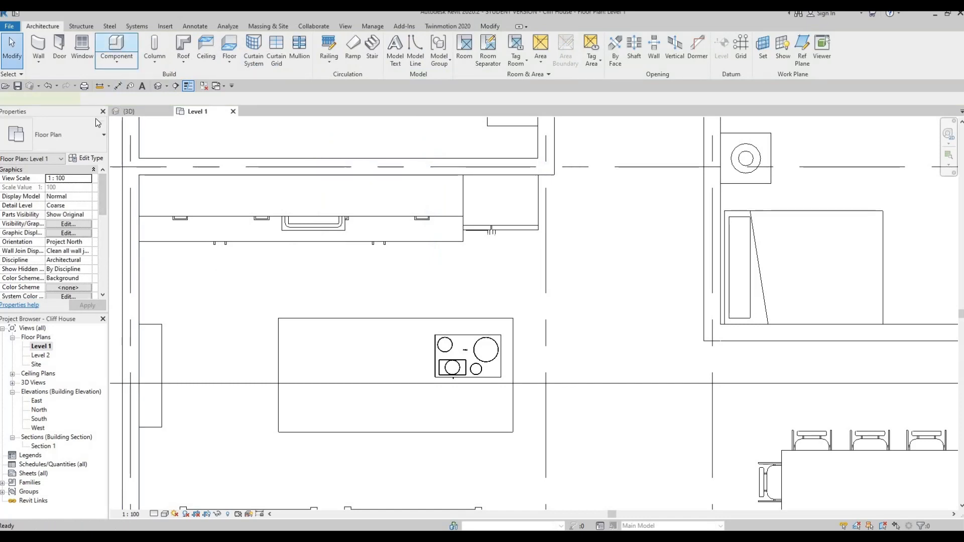
# - Place the oven microwave at the midpoint of the front edge of the tall block beside the island
pyautogui.click(95, 134)
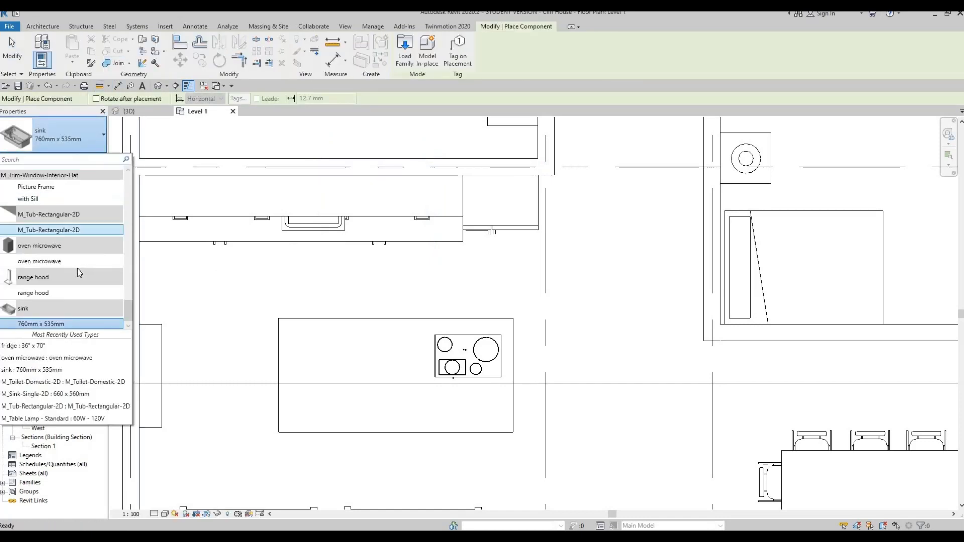
pyautogui.click(71, 262)
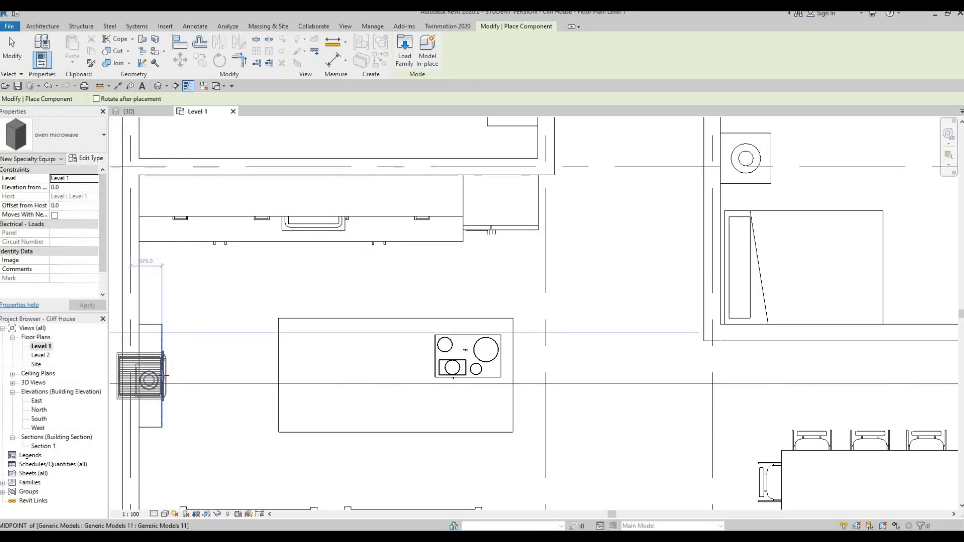
pyautogui.click(177, 399)
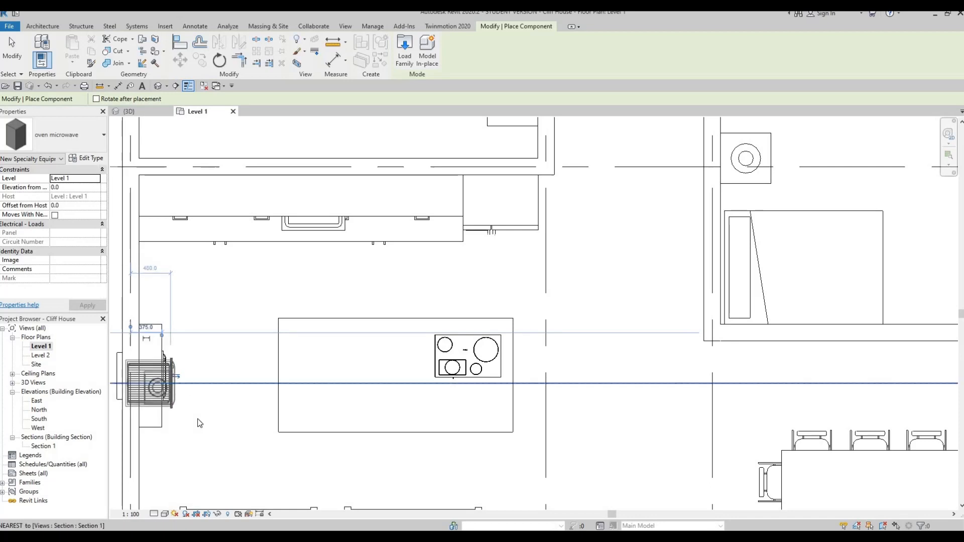
pyautogui.press('Escape')
pyautogui.press('Escape')
# - Stretch the tall block's front face away from the wall to make the block deeper
pyautogui.moveTo(202, 379); pyautogui.dragTo(234, 369, button='middle')
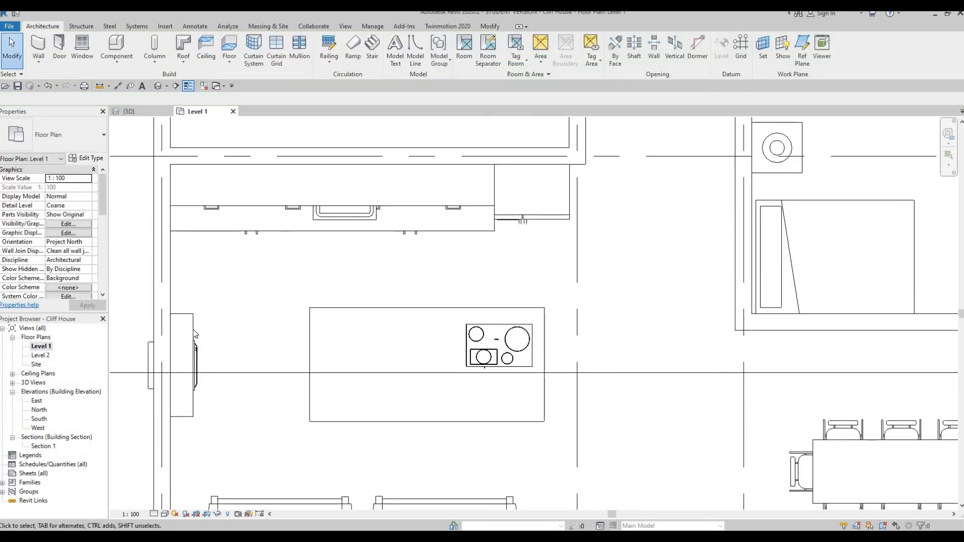
pyautogui.click(197, 370)
pyautogui.moveTo(196, 367); pyautogui.dragTo(206, 367)
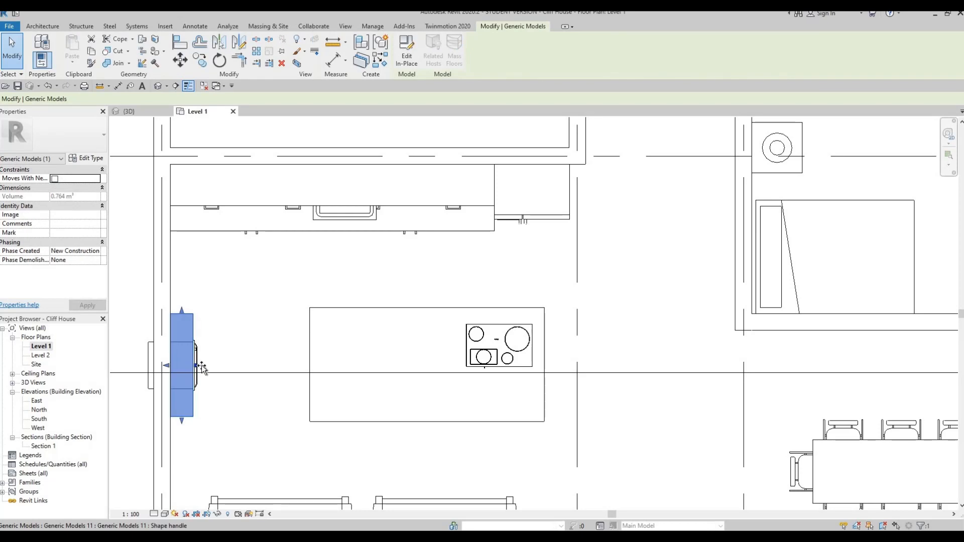
pyautogui.press('Escape')
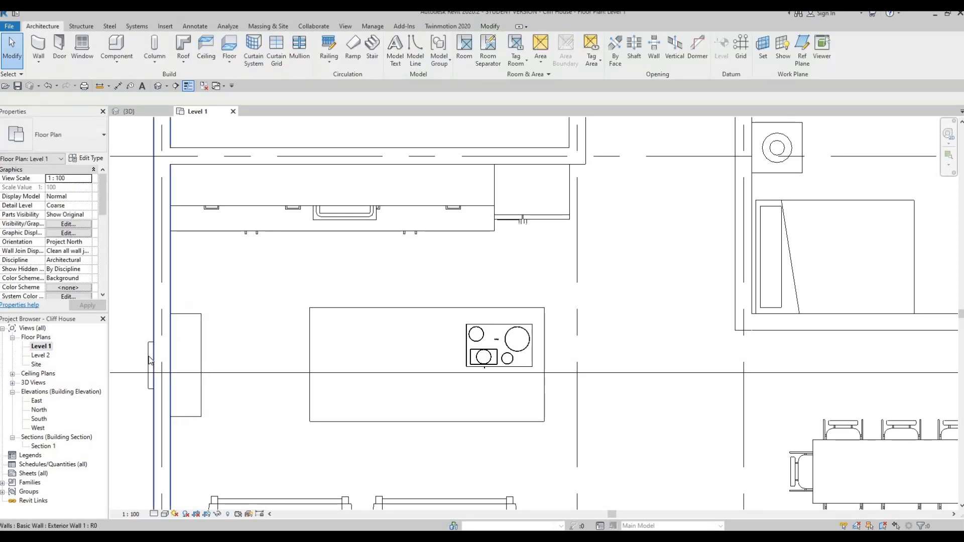
# - Move the oven microwave out to the tall block's new front face and set its elevation from Level 1 to 800 mm
pyautogui.click(151, 365)
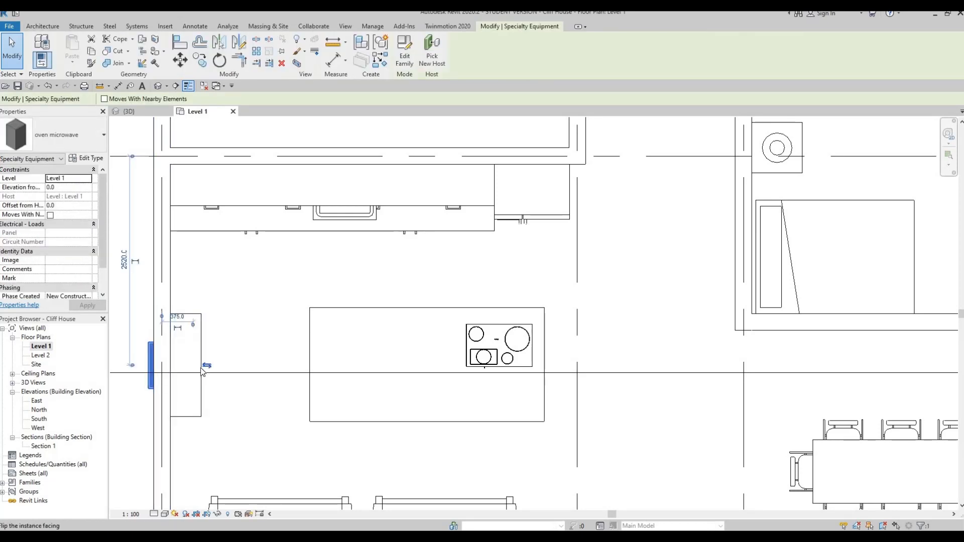
pyautogui.click(204, 369)
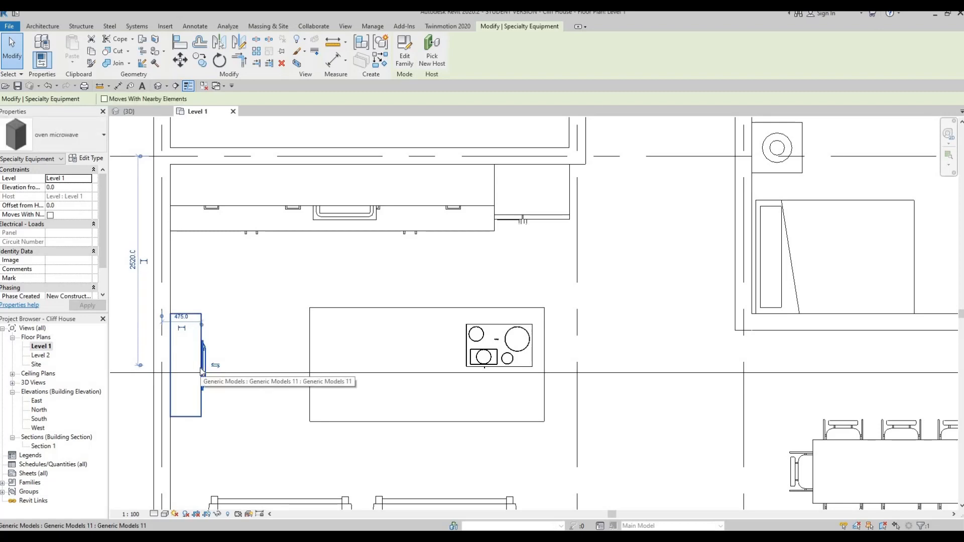
pyautogui.click(71, 186)
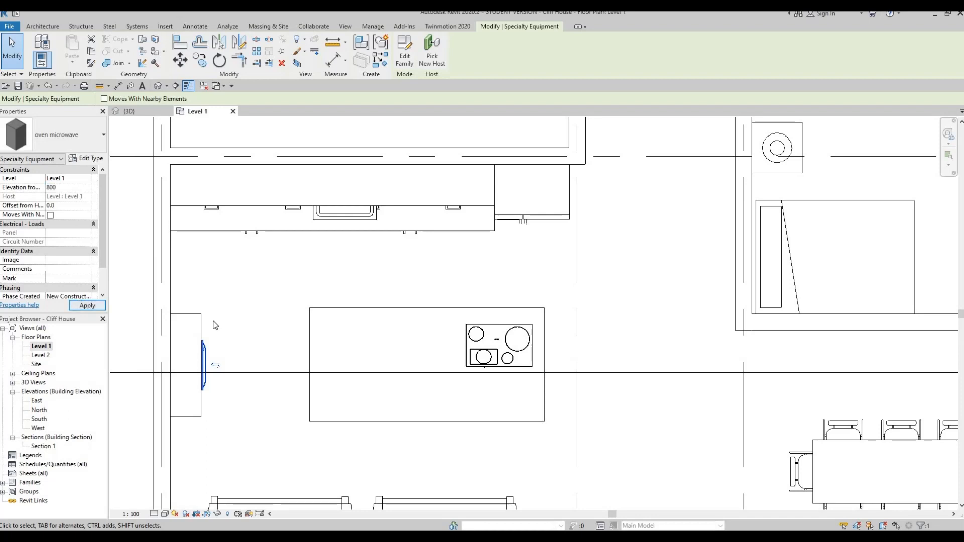
pyautogui.press('Return')
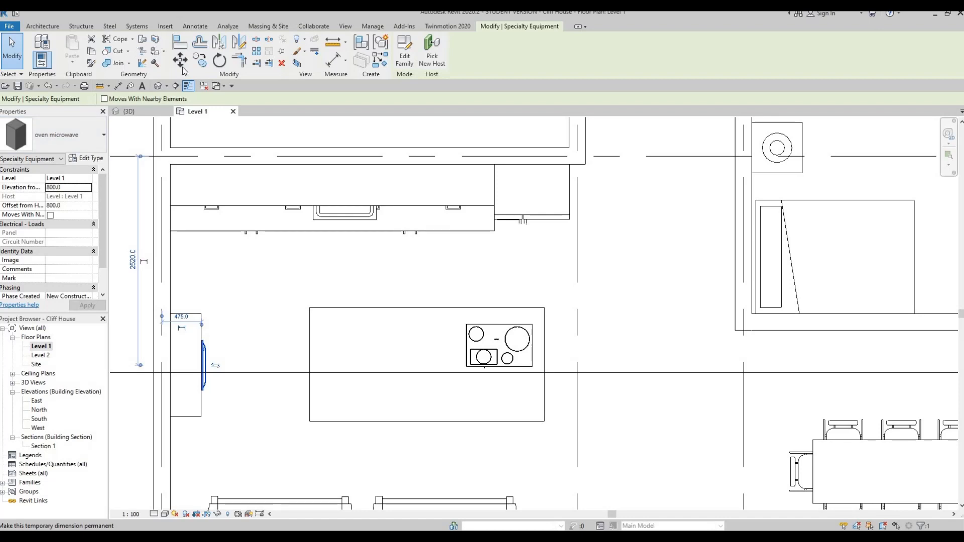
pyautogui.click(222, 133)
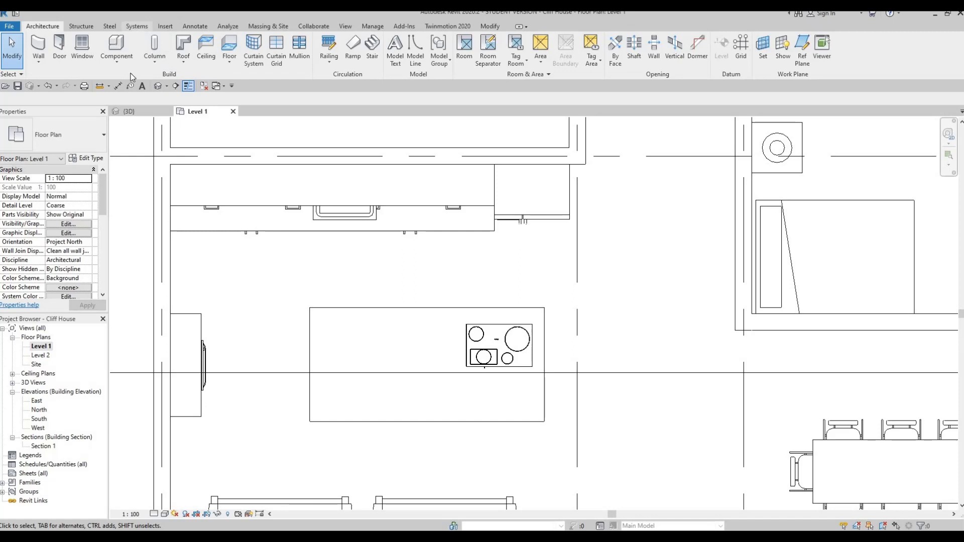
# - Place the range hood over the kitchen island at 3500 mm elevation from Level 1
pyautogui.click(116, 48)
pyautogui.click(75, 132)
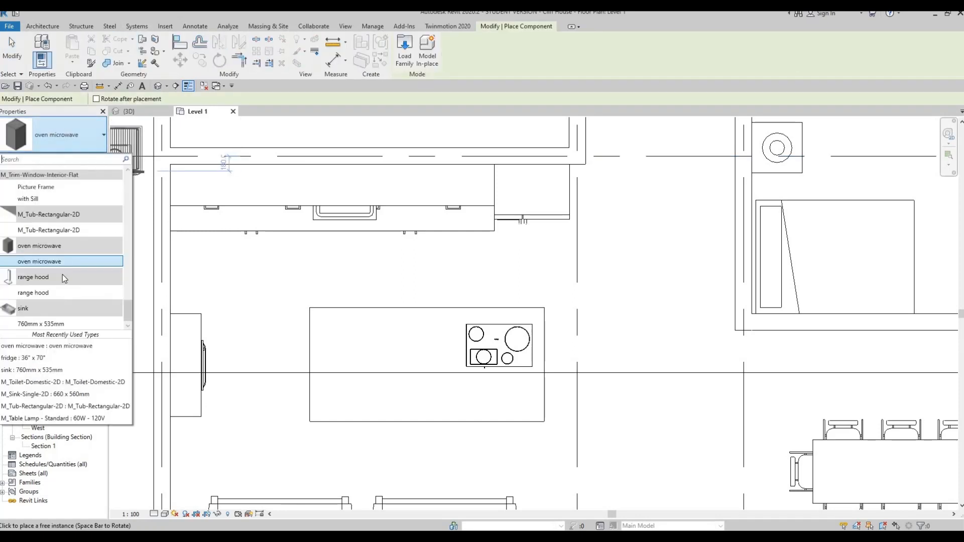
pyautogui.click(59, 293)
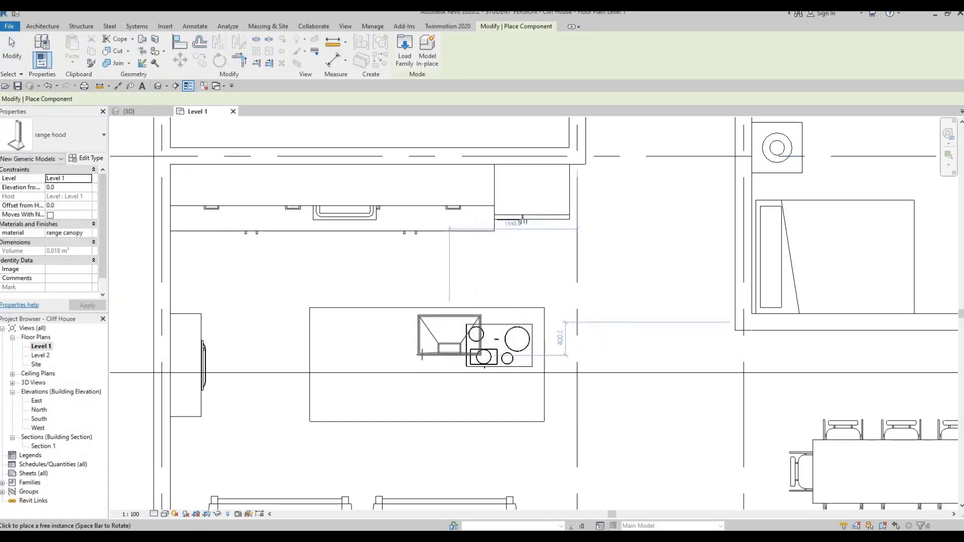
pyautogui.click(63, 188)
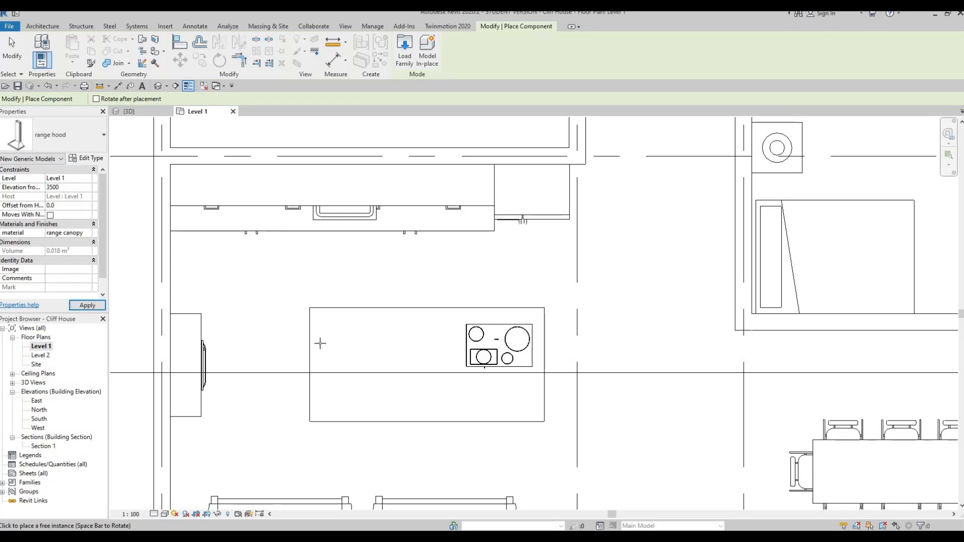
pyautogui.click(380, 368)
pyautogui.press('Escape')
pyautogui.press('Escape')
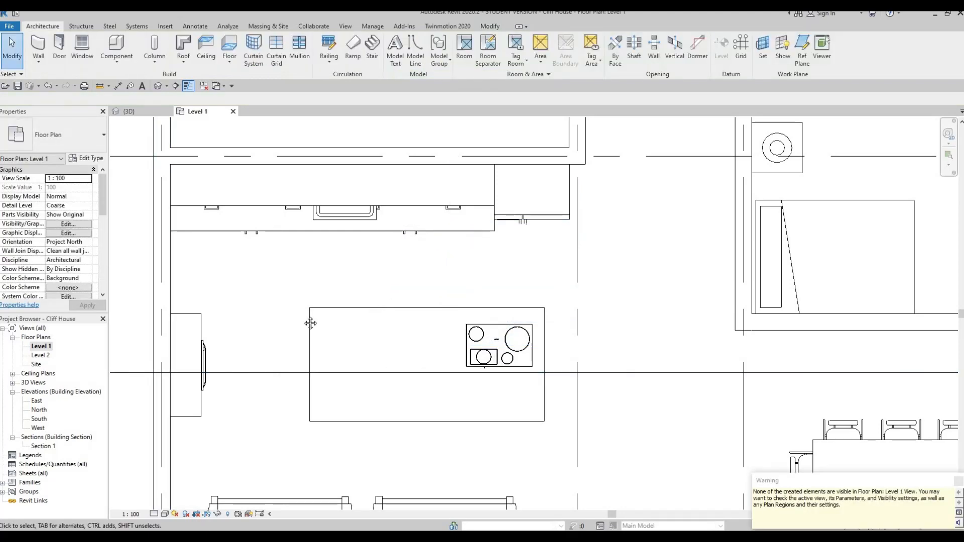
# - Move the Section 1 line to between the kitchen island and the sofas, looking toward the kitchen, and open its section view
pyautogui.scroll(-4, 310, 323)
pyautogui.click(305, 291)
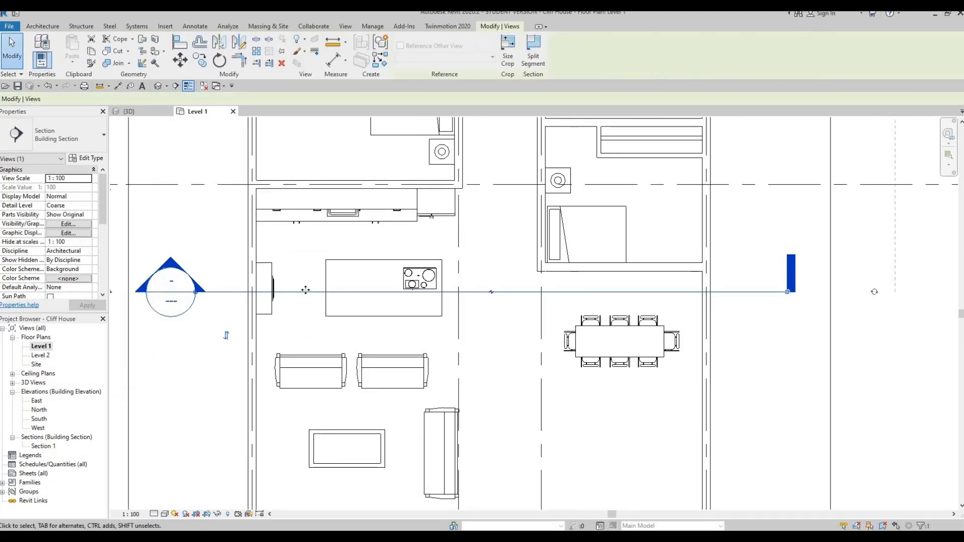
pyautogui.moveTo(306, 297); pyautogui.dragTo(304, 329)
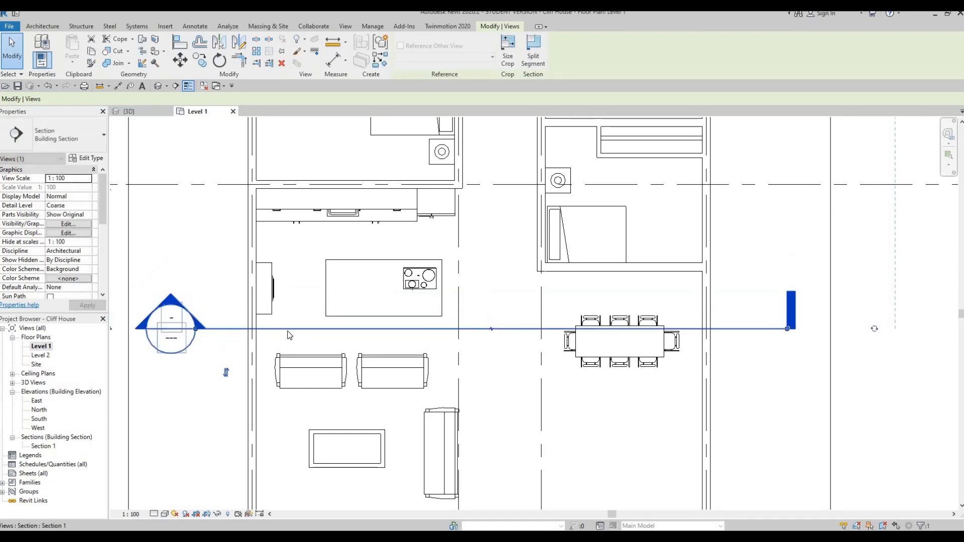
pyautogui.click(123, 287)
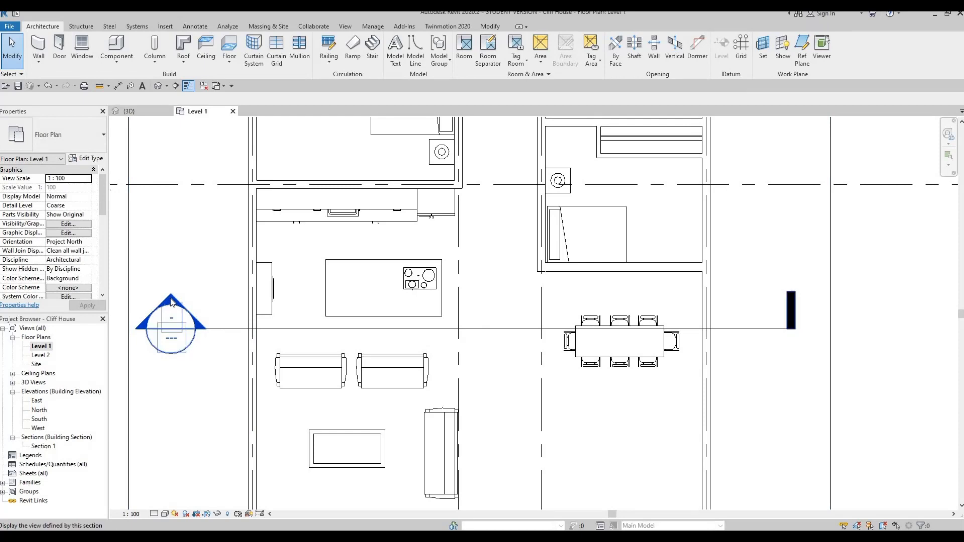
pyautogui.doubleClick(170, 301)
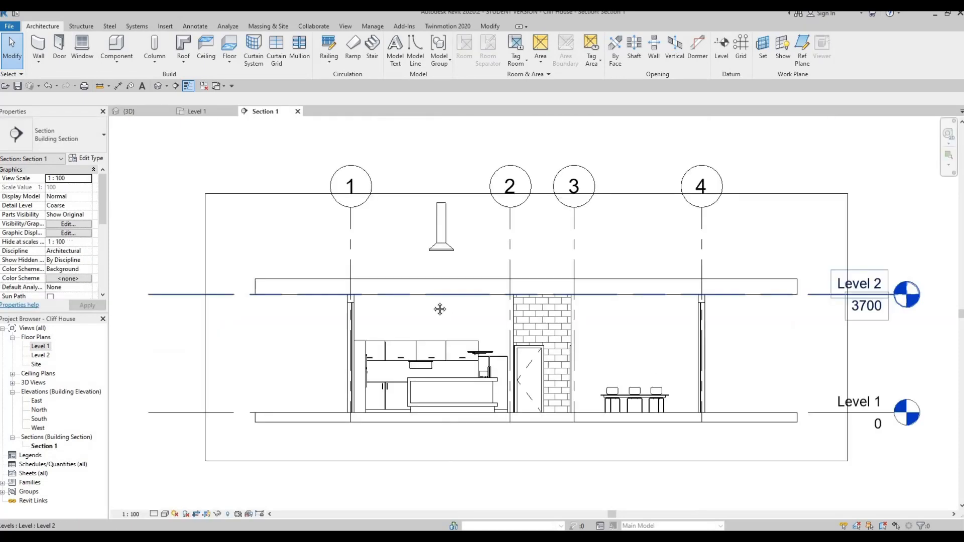
# - Set the range hood's elevation from Level 1 to 0 mm
pyautogui.click(382, 231)
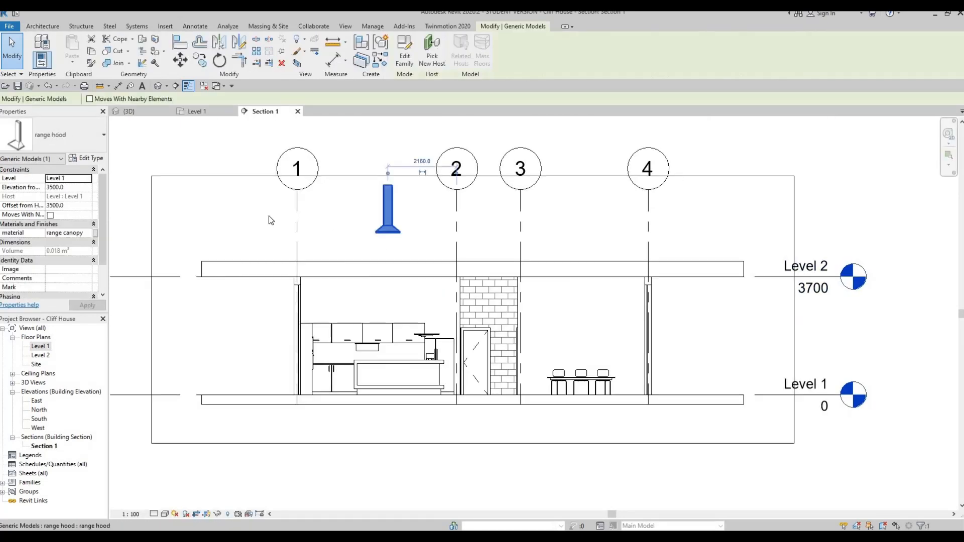
pyautogui.click(75, 190)
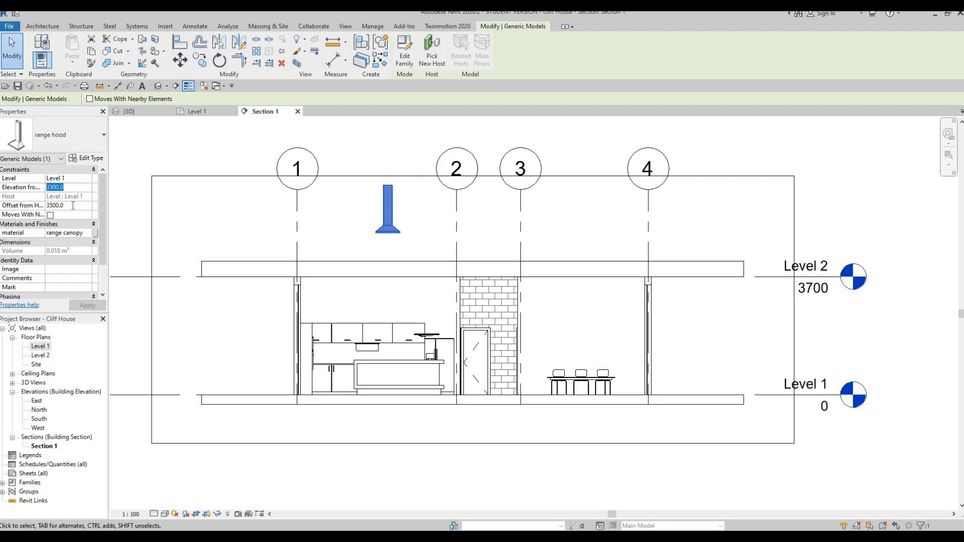
pyautogui.write('0.0')
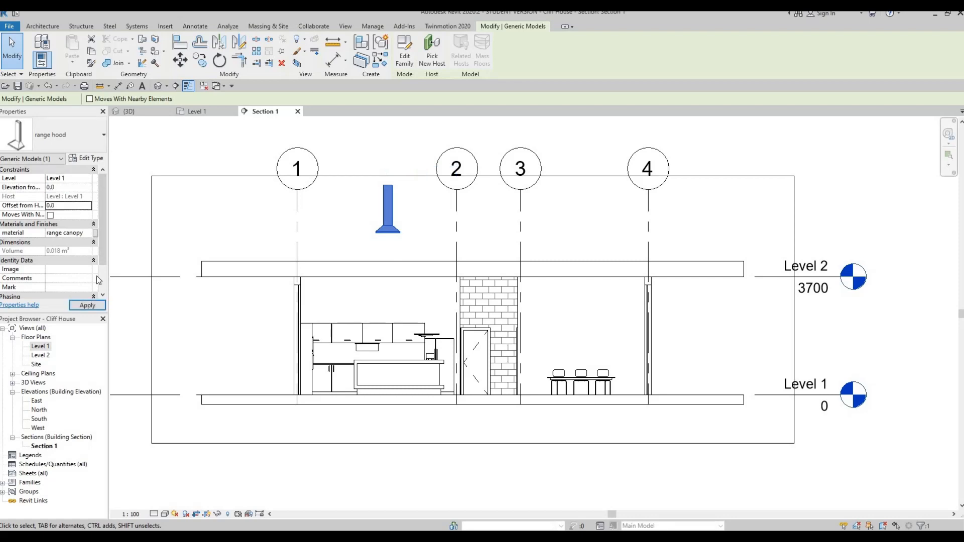
pyautogui.click(87, 304)
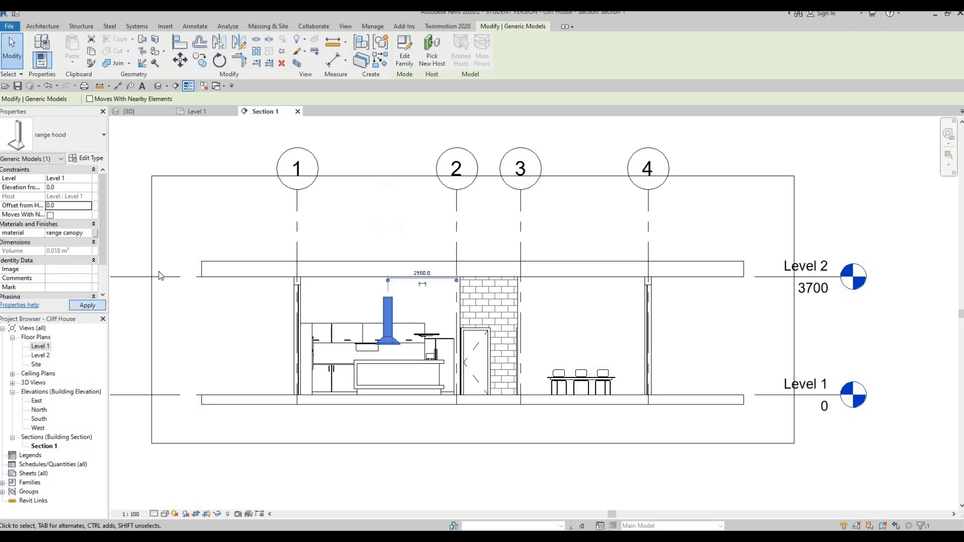
# - Nudge the range hood up to 780 mm elevation, so that its duct meets the ceiling at Level 2
pyautogui.click(379, 286)
pyautogui.click(388, 303)
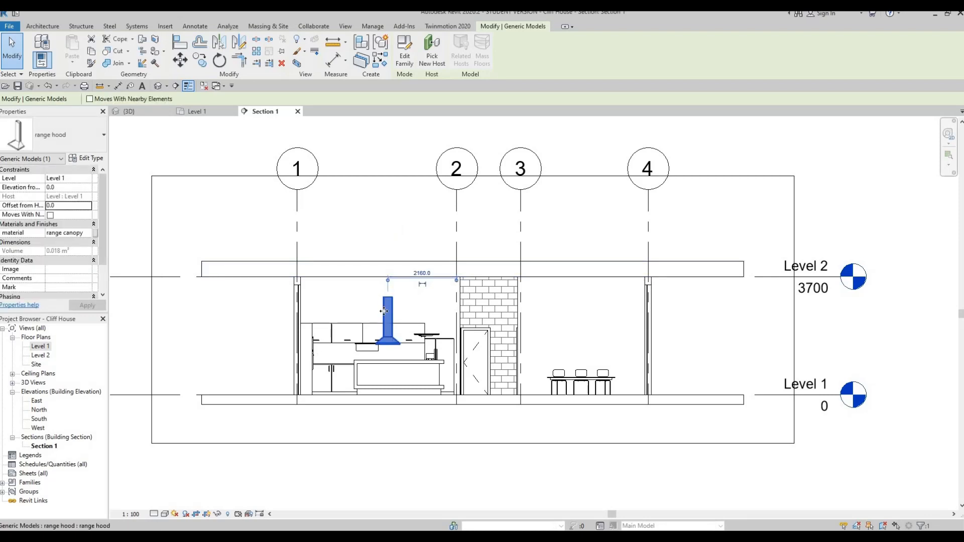
pyautogui.press('Up')
pyautogui.press('Up')
pyautogui.press('Up')
pyautogui.press('Up')
pyautogui.press('Up')
pyautogui.press('Up')
pyautogui.press('Up')
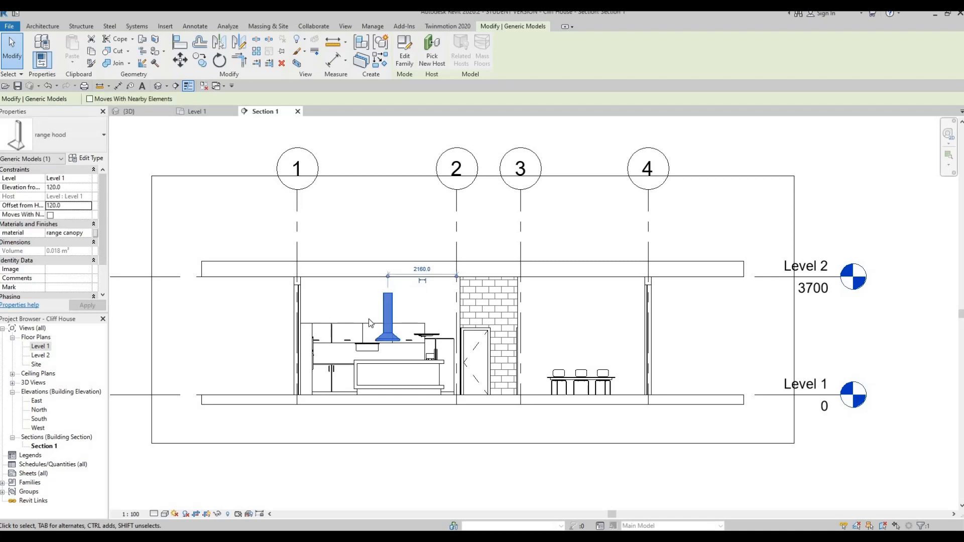
pyautogui.press('Up')
pyautogui.press('Up')
pyautogui.press('Up')
pyautogui.press('Up')
pyautogui.press('Up')
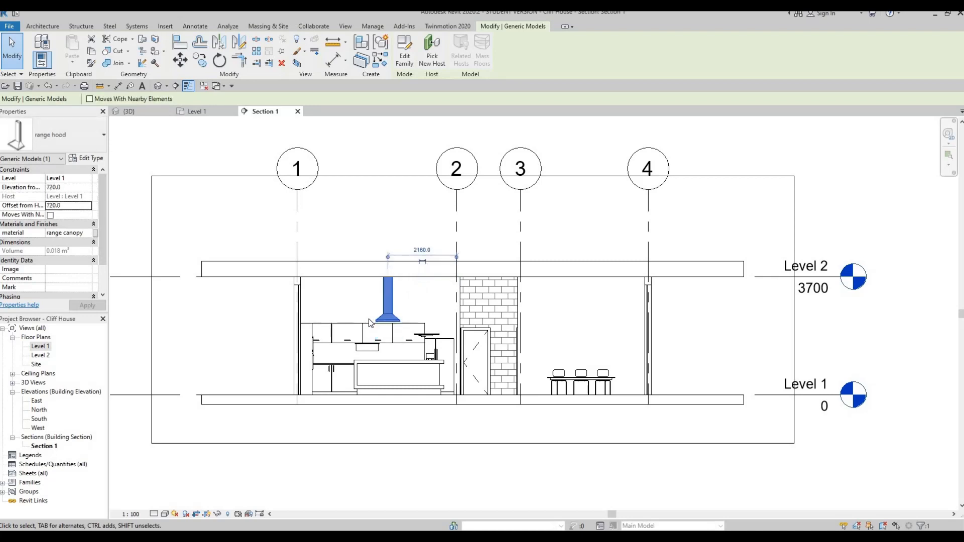
pyautogui.press('Up')
# - Nudge the range hood horizontally toward grid line 2 until it is centred above the cook top
pyautogui.press('Right')
pyautogui.press('Right')
pyautogui.press('Right')
pyautogui.press('Right')
pyautogui.press('Right')
pyautogui.press('Right')
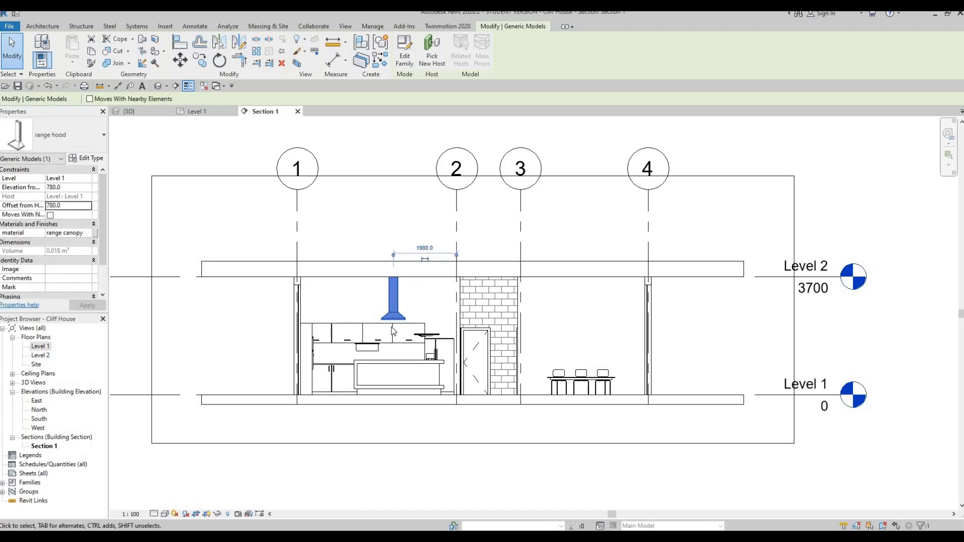
pyautogui.press('Right')
pyautogui.press('Right')
pyautogui.press('Right')
pyautogui.press('Right')
pyautogui.press('Right')
pyautogui.press('Right')
pyautogui.press('Right')
pyautogui.press('Right')
pyautogui.press('Right')
pyautogui.press('Right')
pyautogui.press('Right')
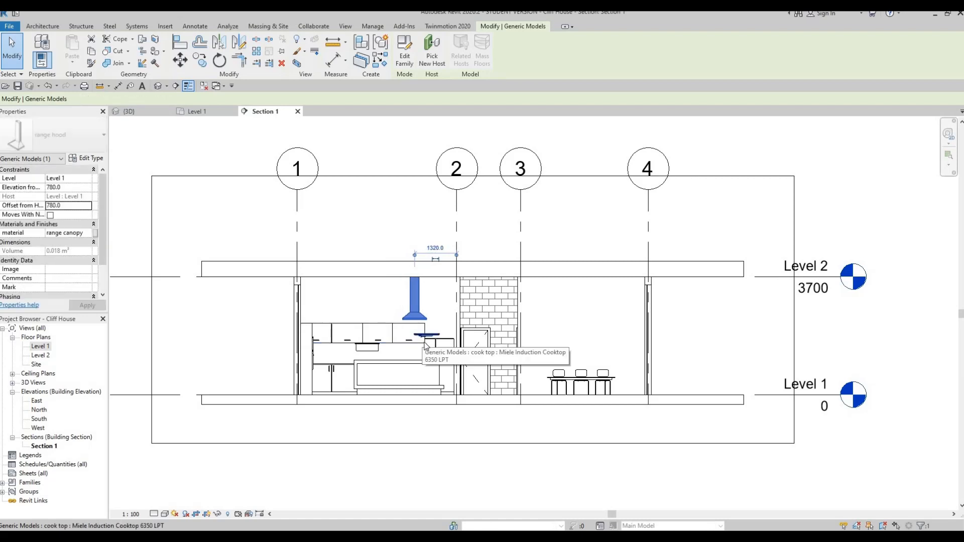
pyautogui.press('Right')
pyautogui.press('Right')
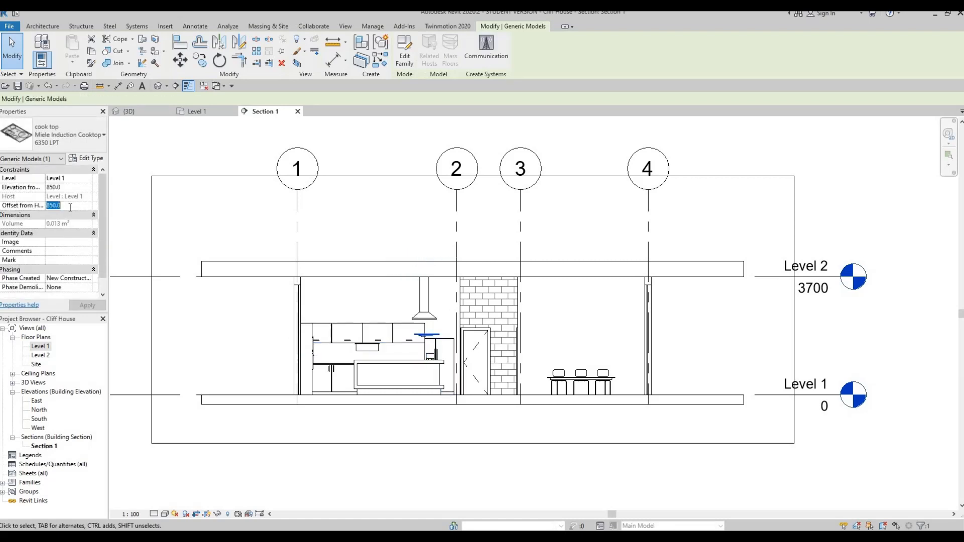
# - Set the cook top's offset from host to 0 mm and raise it in steps to 120 mm, above the island countertop
pyautogui.write('0.0')
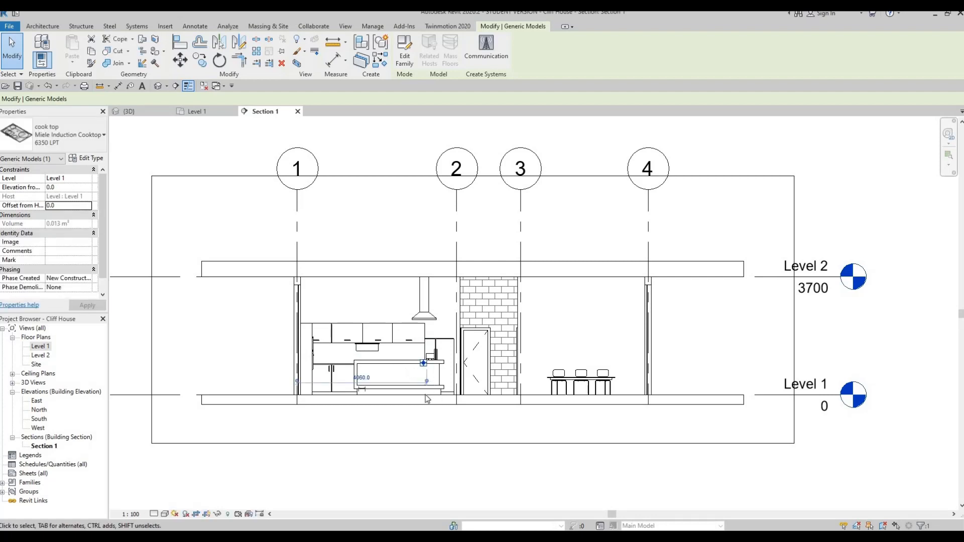
pyautogui.press('Up')
pyautogui.press('Up')
pyautogui.press('Up')
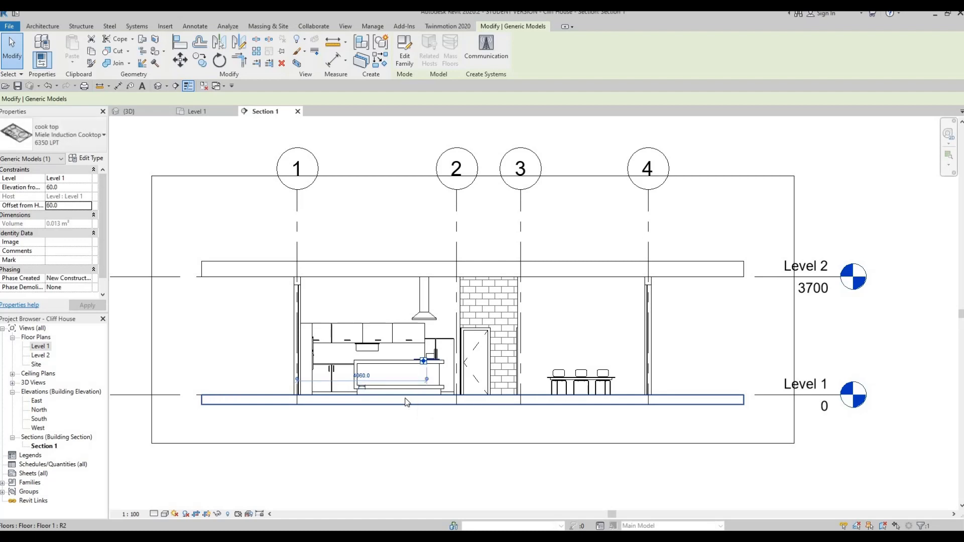
pyautogui.press('Up')
pyautogui.press('Up')
pyautogui.press('Up')
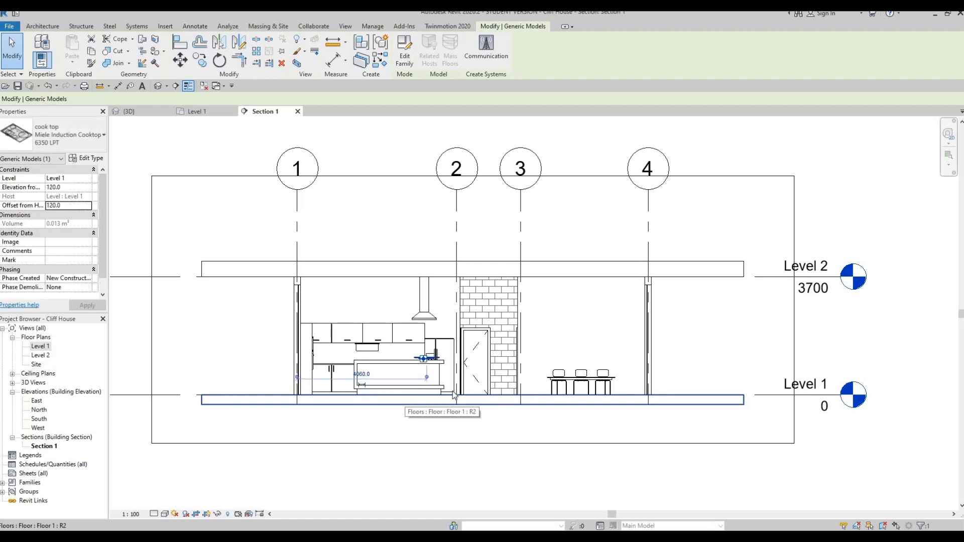
# - Lower the cook top in fine steps to 35 mm elevation, so that only its thin top rests above the island countertop
pyautogui.scroll(10, 426, 362)
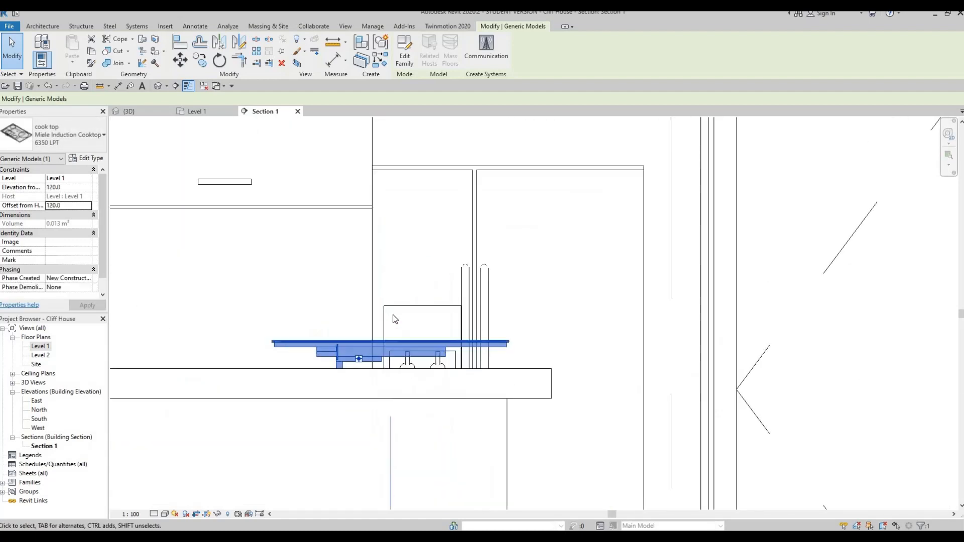
pyautogui.press('Down')
pyautogui.press('Down')
pyautogui.press('Down')
pyautogui.press('Down')
pyautogui.press('Down')
pyautogui.press('Down')
pyautogui.press('Down')
pyautogui.press('Down')
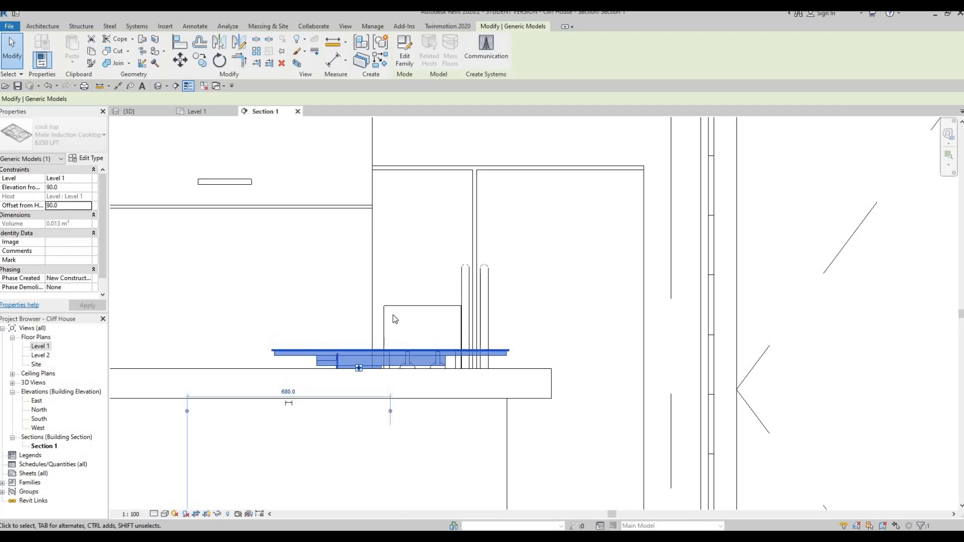
pyautogui.press('Down')
pyautogui.press('Down')
pyautogui.press('Down')
pyautogui.press('Down')
pyautogui.press('Down')
pyautogui.press('Down')
pyautogui.press('Down')
pyautogui.press('Down')
pyautogui.press('Down')
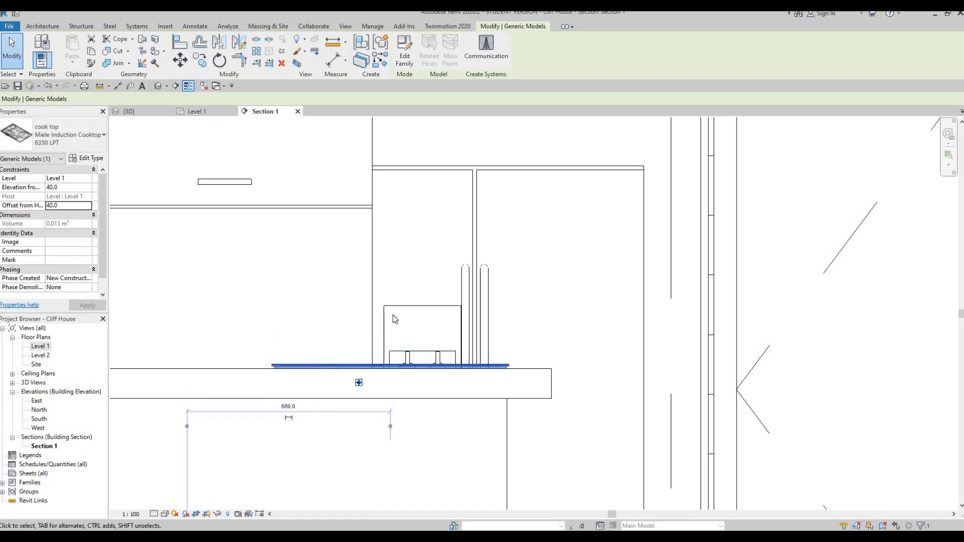
pyautogui.press('Down')
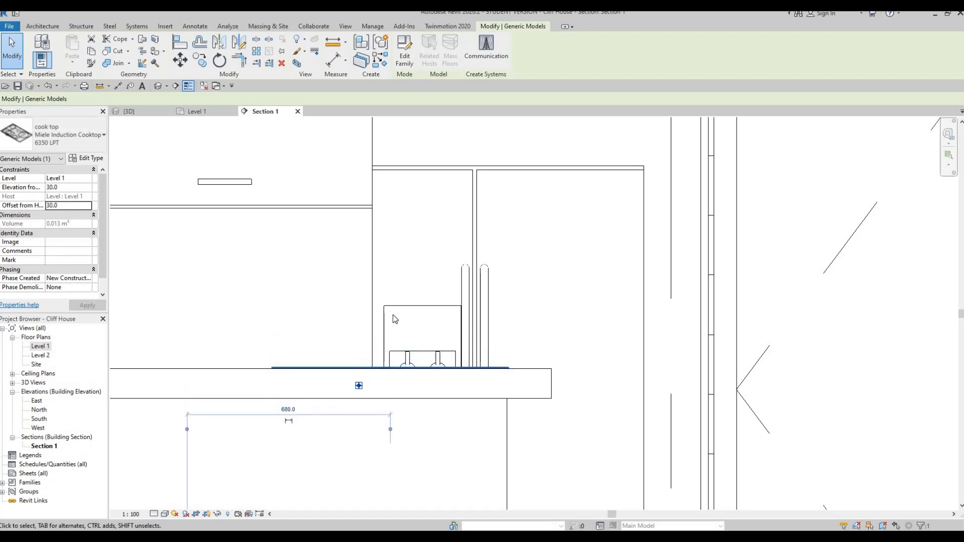
pyautogui.press('Up')
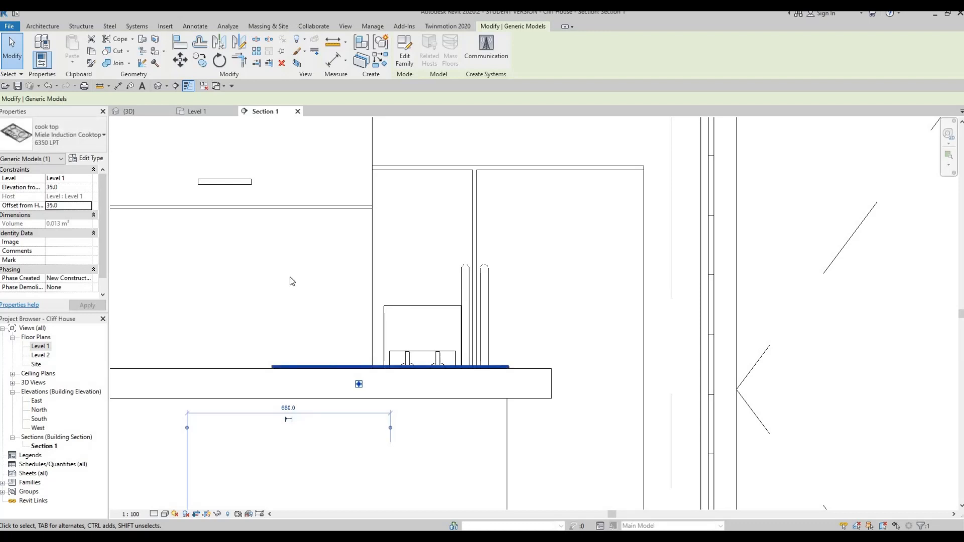
# - Set the sink's offset from host to 0 mm
pyautogui.scroll(-5, 292, 281)
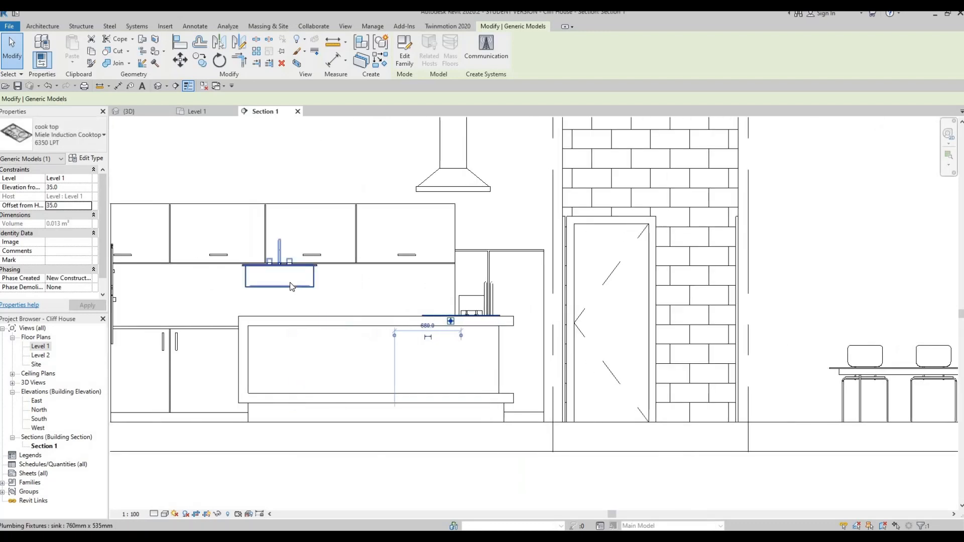
pyautogui.click(290, 282)
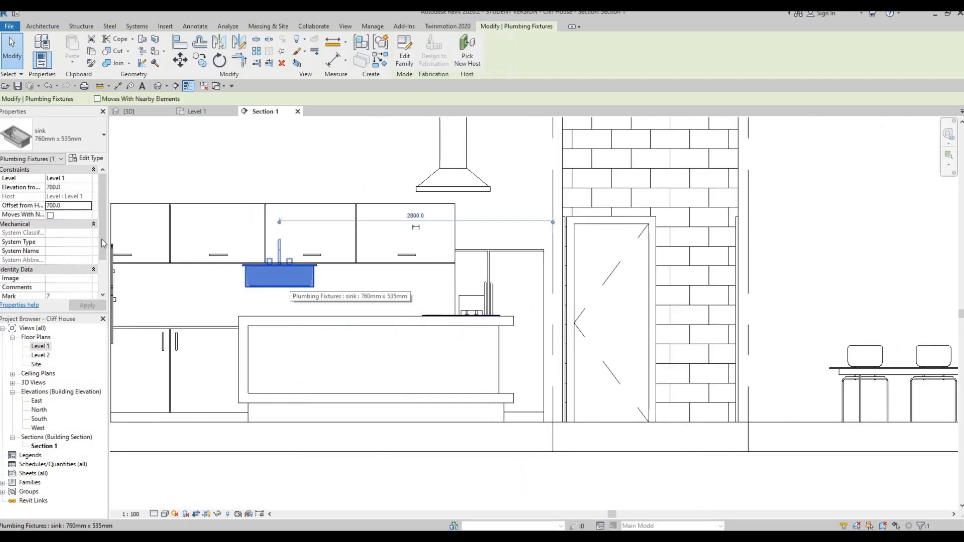
pyautogui.click(73, 205)
pyautogui.write('3.0')
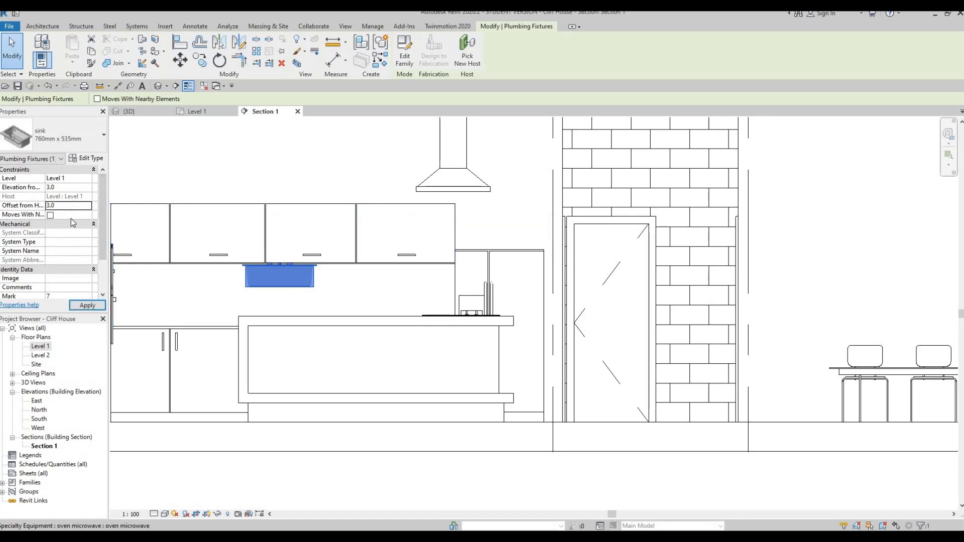
pyautogui.press('Escape')
pyautogui.click(72, 206)
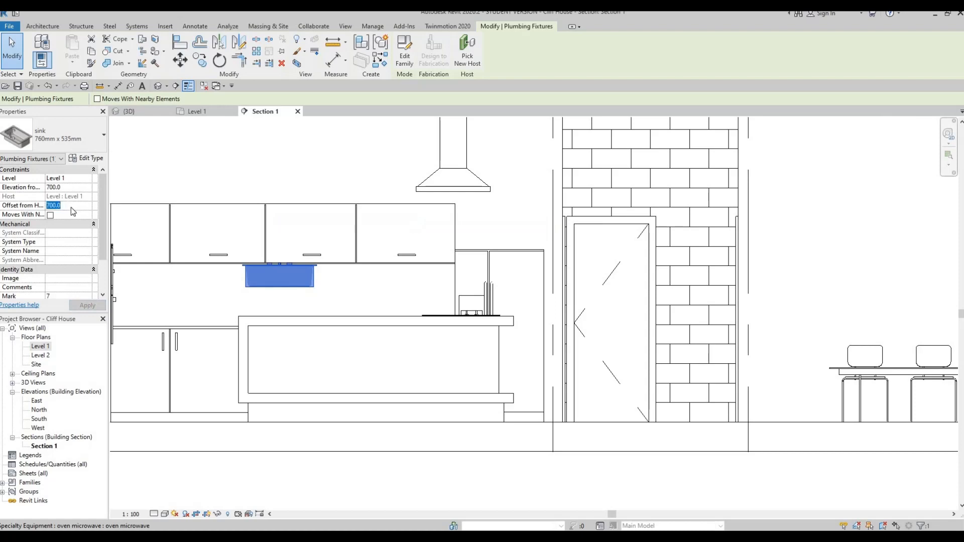
pyautogui.write('0.0')
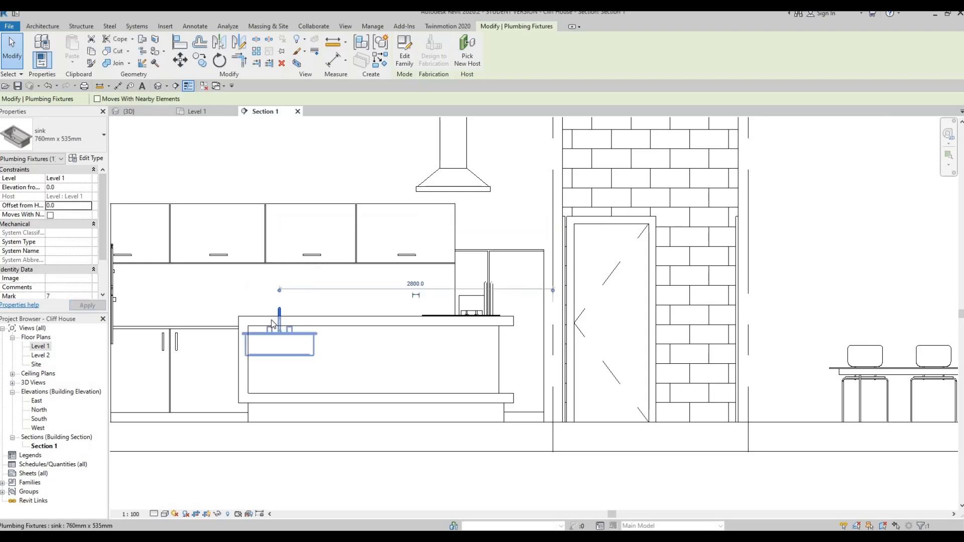
# - Raise the sink to 80 mm elevation, so that its basin is sunk into the island and the faucet stands above the countertop
pyautogui.press('Up')
pyautogui.press('Up')
pyautogui.press('Up')
pyautogui.press('Up')
pyautogui.press('Up')
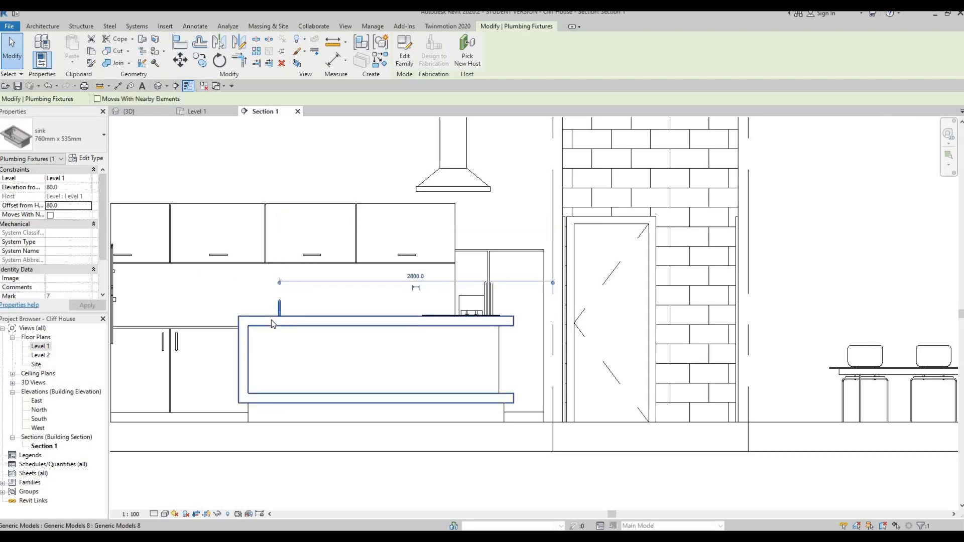
pyautogui.moveTo(270, 317); pyautogui.dragTo(290, 313, button='middle')
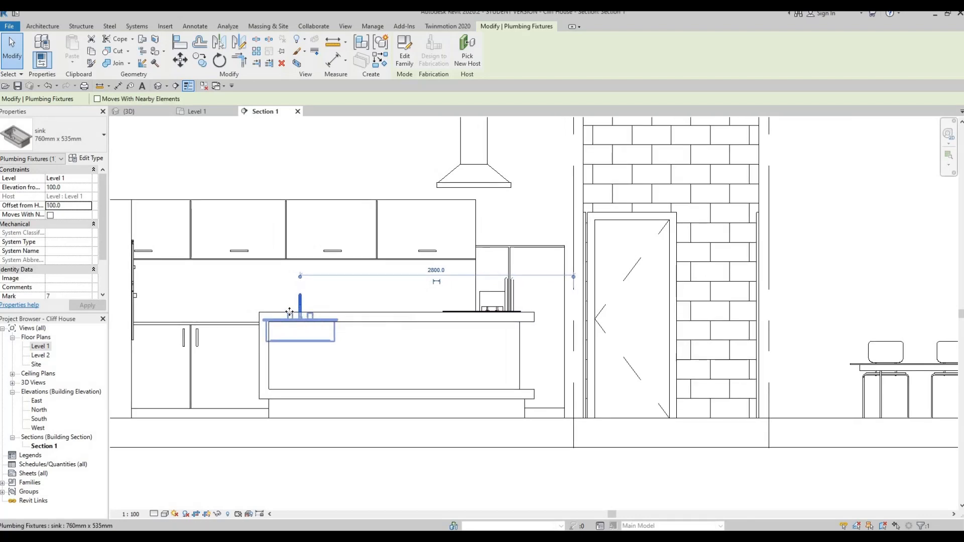
pyautogui.press('Down')
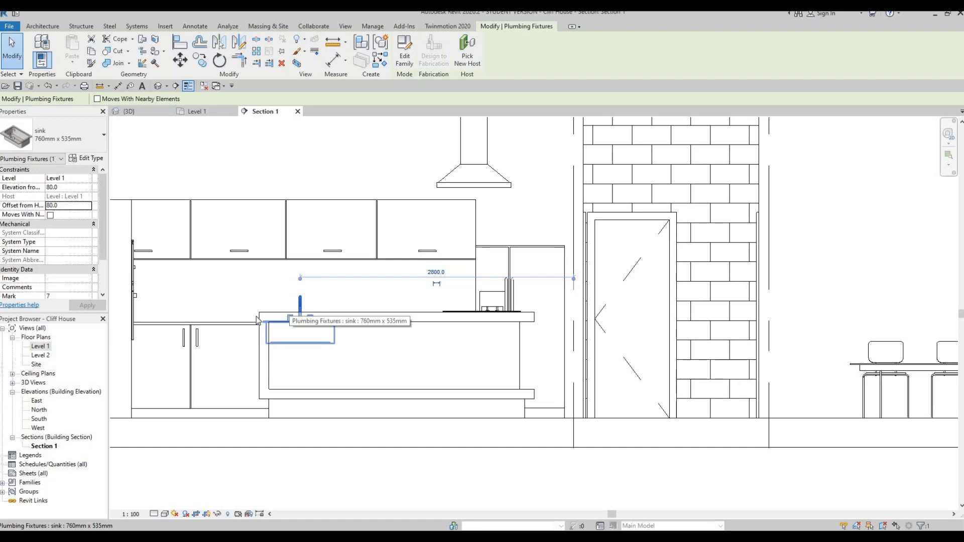
# - Set the oven microwave's offset from host to 0 mm
pyautogui.scroll(3, 321, 303)
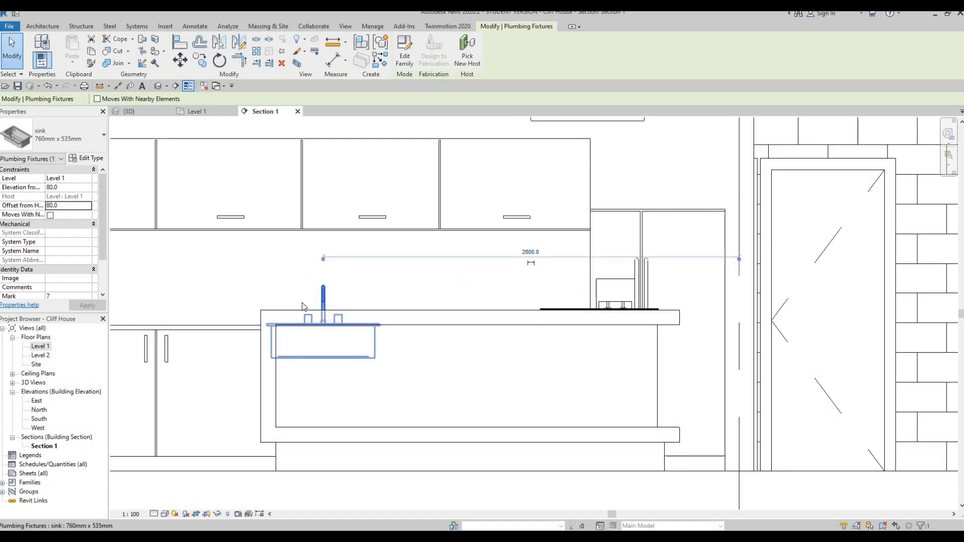
pyautogui.moveTo(261, 309); pyautogui.dragTo(307, 299, button='middle')
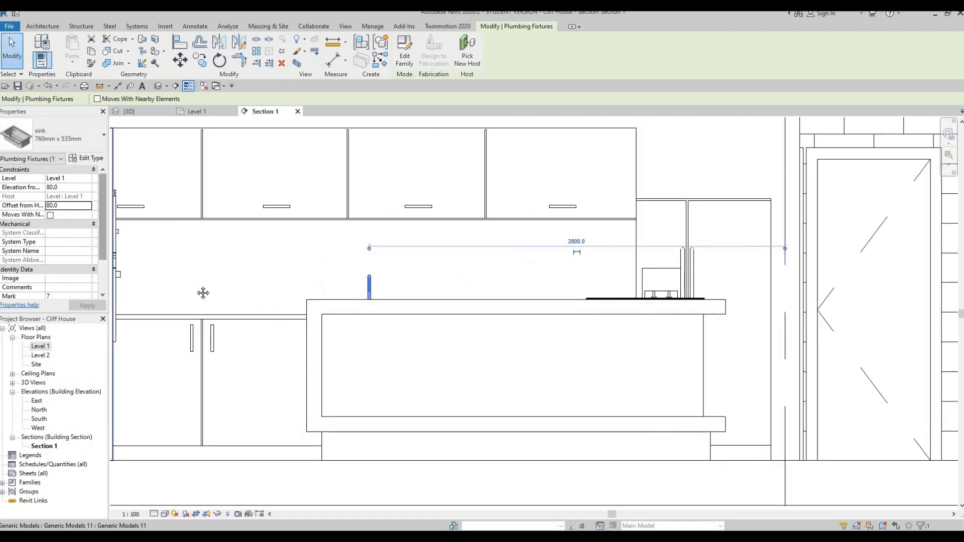
pyautogui.scroll(-2, 239, 323)
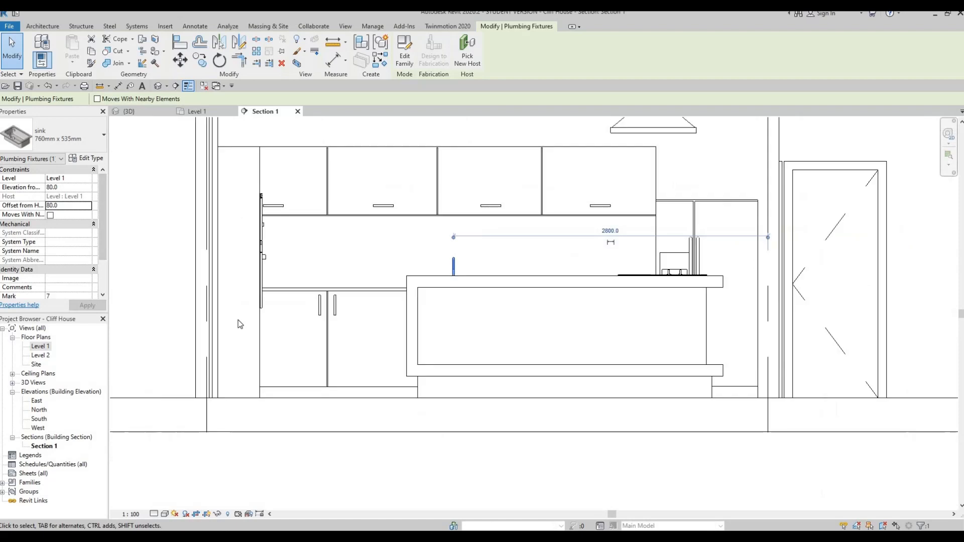
pyautogui.click(266, 230)
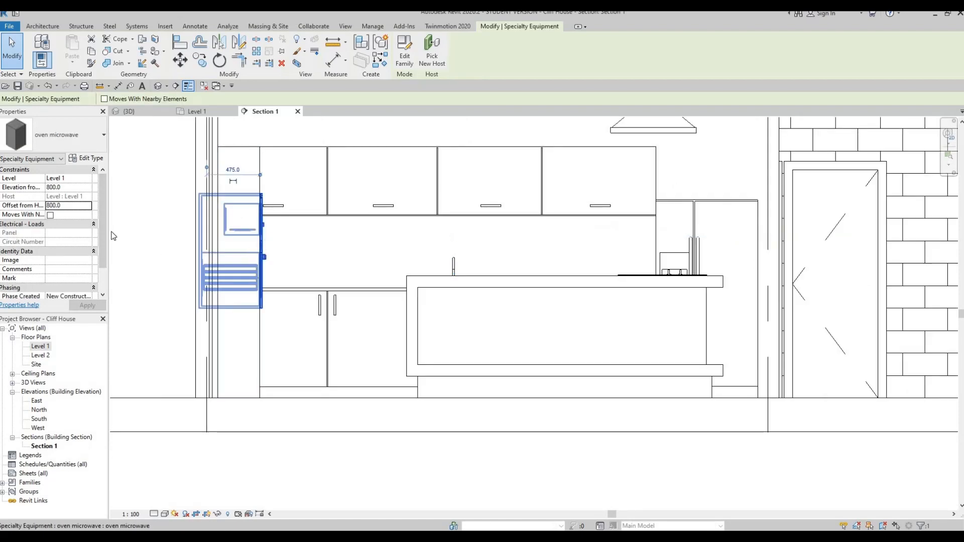
pyautogui.click(72, 206)
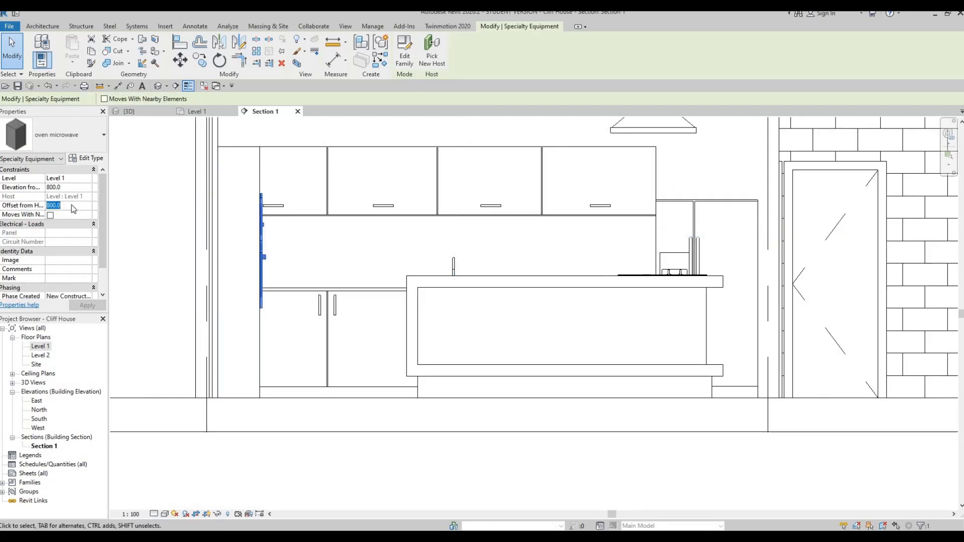
pyautogui.write('0')
pyautogui.click(87, 306)
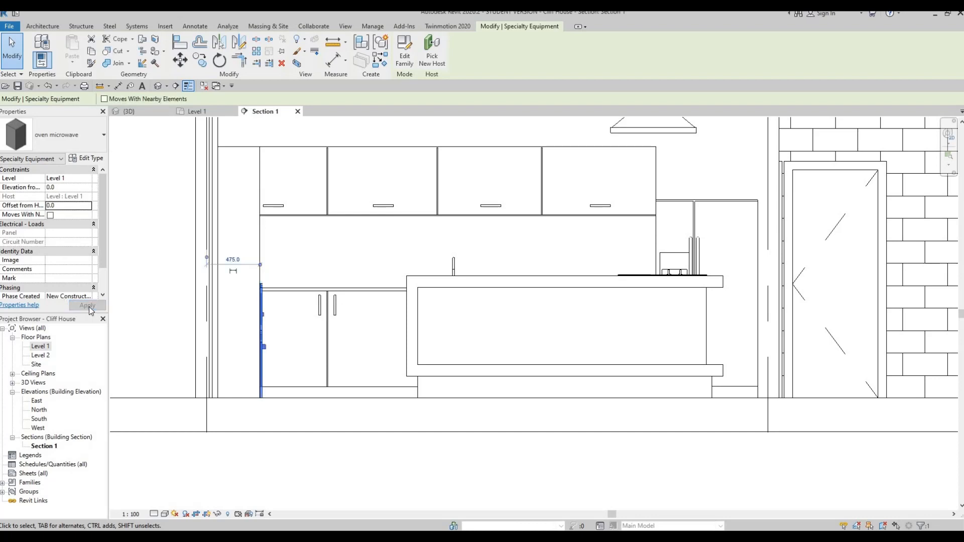
# - Raise the oven microwave in steps to about 690 mm elevation, so that it sits at working height in the tall cabinet
pyautogui.moveTo(268, 315); pyautogui.dragTo(265, 311)
pyautogui.press('Up')
pyautogui.press('Up')
pyautogui.press('Up')
pyautogui.press('Up')
pyautogui.press('Up')
pyautogui.press('Up')
pyautogui.press('Up')
pyautogui.press('Up')
pyautogui.press('Up')
pyautogui.press('Up')
pyautogui.press('Up')
pyautogui.press('Up')
pyautogui.press('Up')
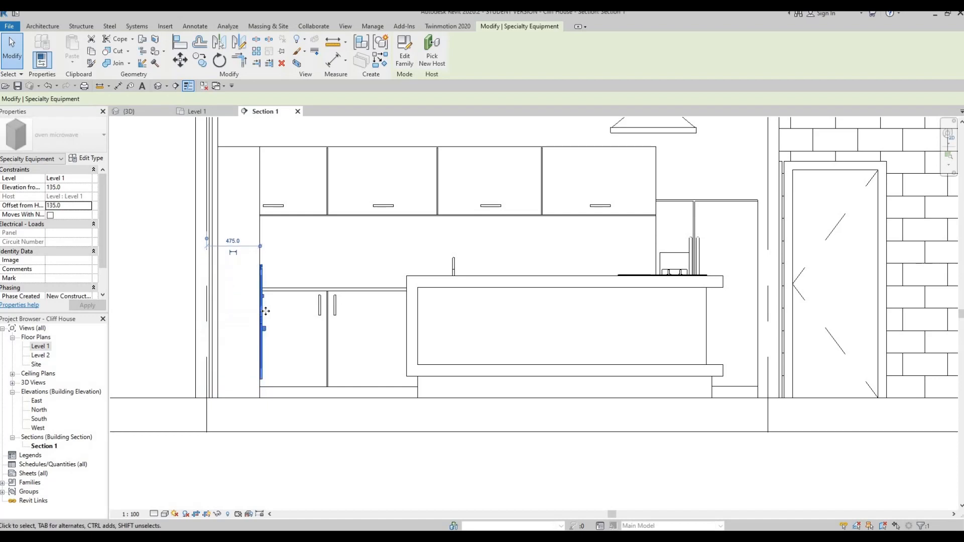
pyautogui.press('Up')
pyautogui.press('Up')
pyautogui.press('Up')
pyautogui.press('Up')
pyautogui.press('Up')
pyautogui.press('Up')
pyautogui.press('Up')
pyautogui.press('Up')
pyautogui.press('Up')
pyautogui.press('Up')
pyautogui.press('Up')
pyautogui.press('Up')
pyautogui.press('Up')
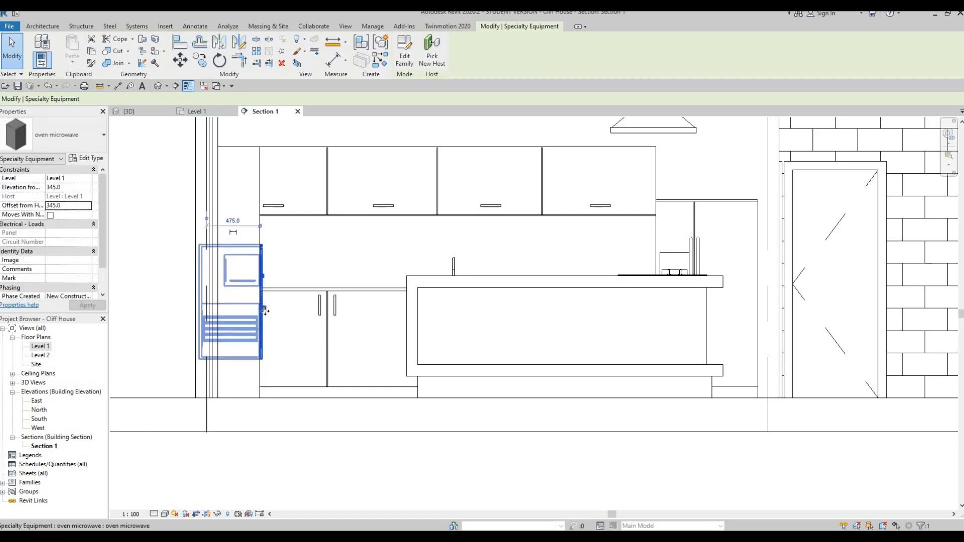
pyautogui.press('Up')
pyautogui.press('Up')
pyautogui.press('Up')
pyautogui.press('Up')
pyautogui.press('Up')
pyautogui.press('Up')
pyautogui.press('Up')
pyautogui.press('Up')
pyautogui.press('Up')
pyautogui.press('Up')
pyautogui.press('Up')
pyautogui.press('Up')
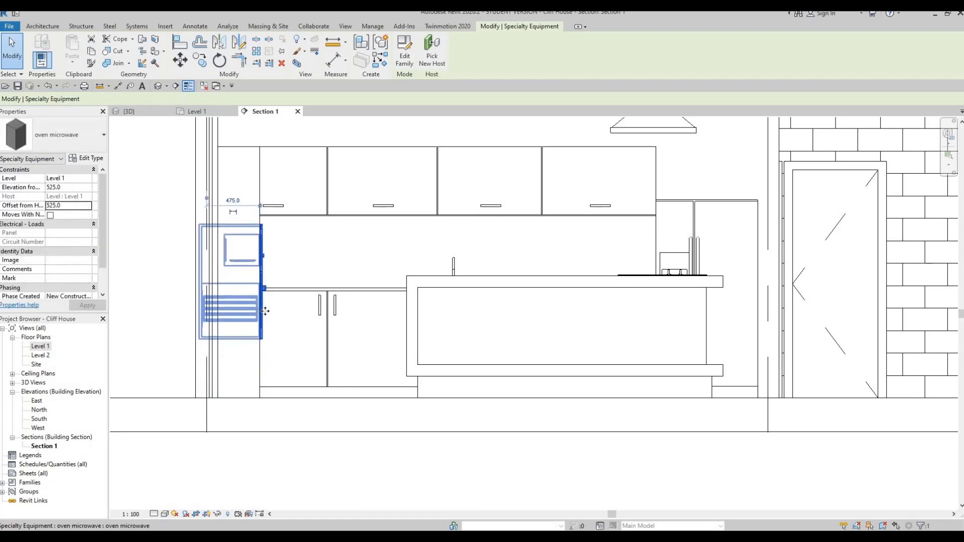
pyautogui.press('Up')
pyautogui.press('Up')
pyautogui.press('Up')
pyautogui.press('Up')
pyautogui.press('Up')
pyautogui.press('Up')
pyautogui.press('Up')
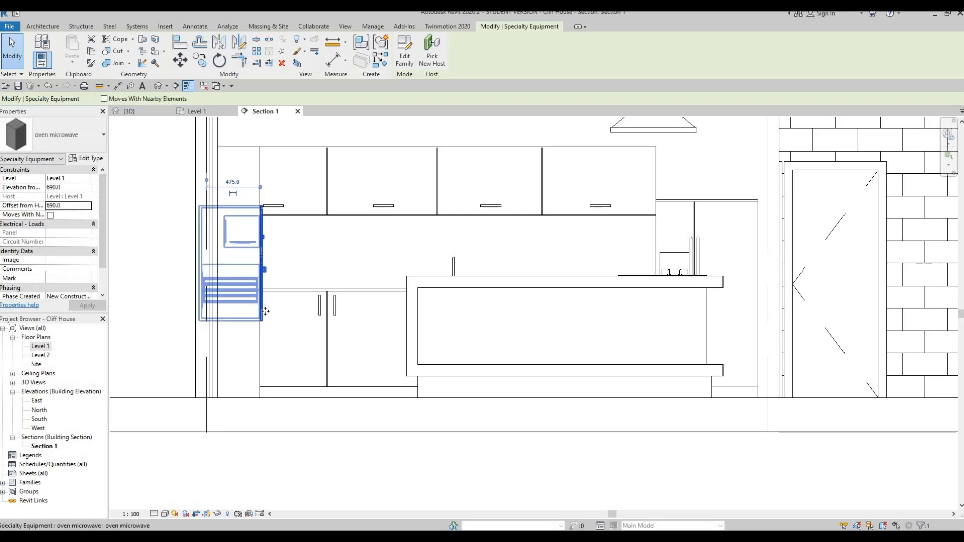
pyautogui.press('Escape')
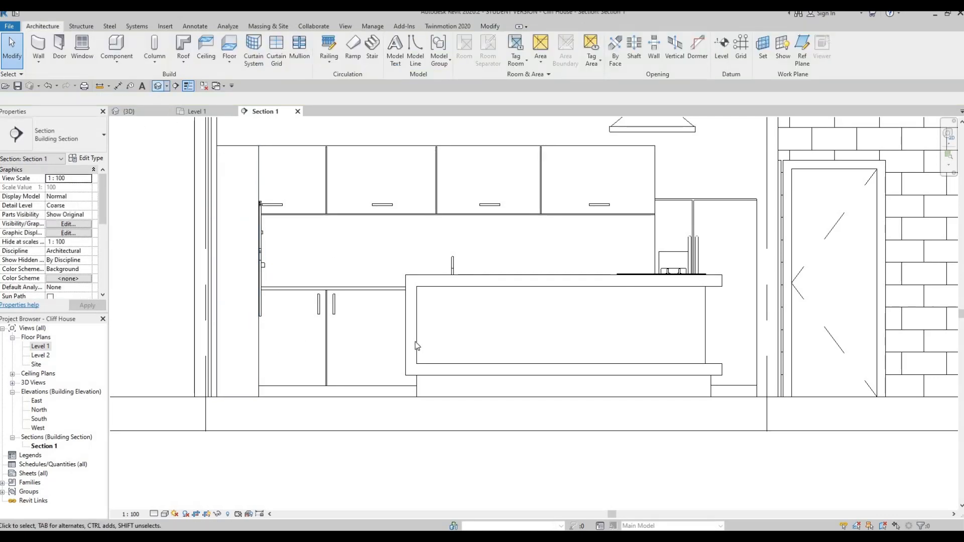
# - Inspect the oven microwave, sink, cook top and range hood in the 3D view from several angles
pyautogui.hotkey('ctrl', 'Tab')
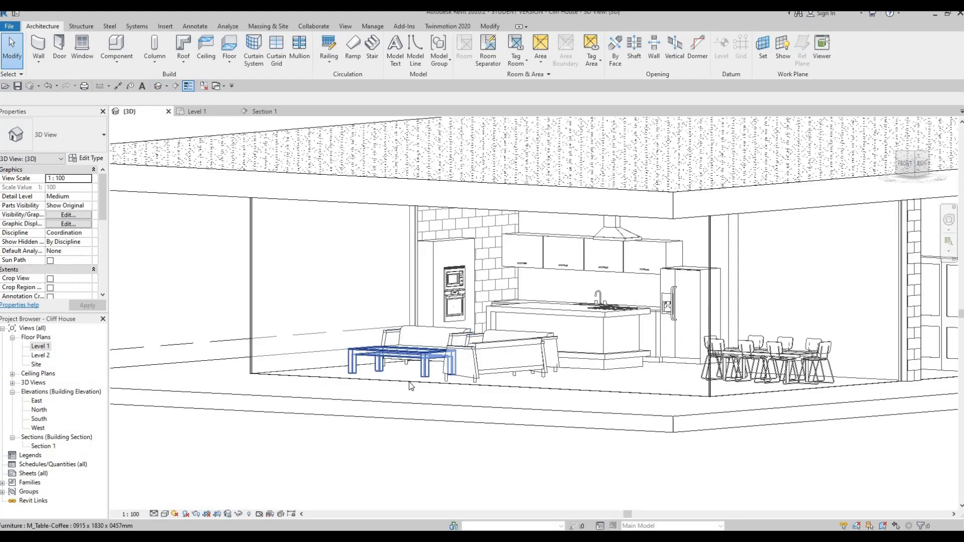
pyautogui.scroll(-3, 664, 321)
pyautogui.scroll(10, 603, 280)
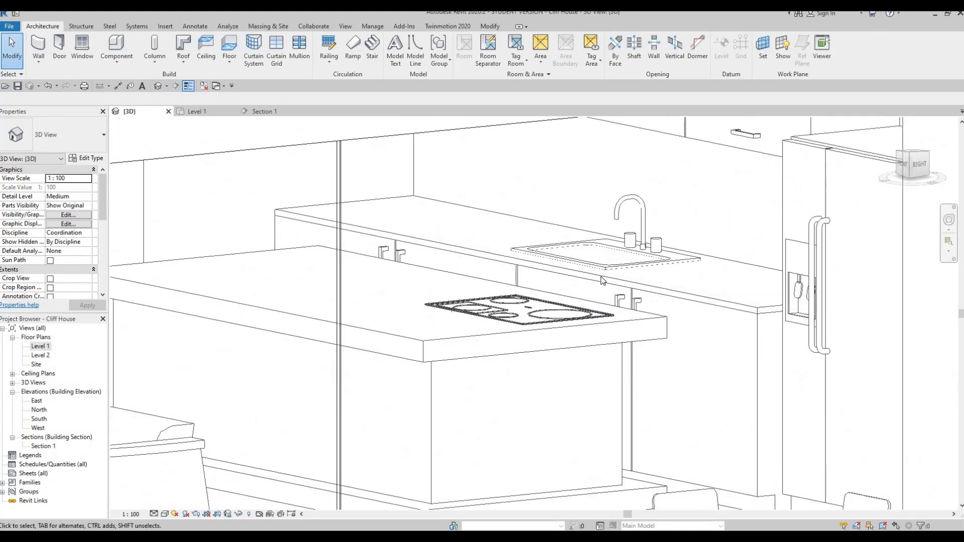
pyautogui.scroll(2, 603, 280)
pyautogui.scroll(-8, 546, 329)
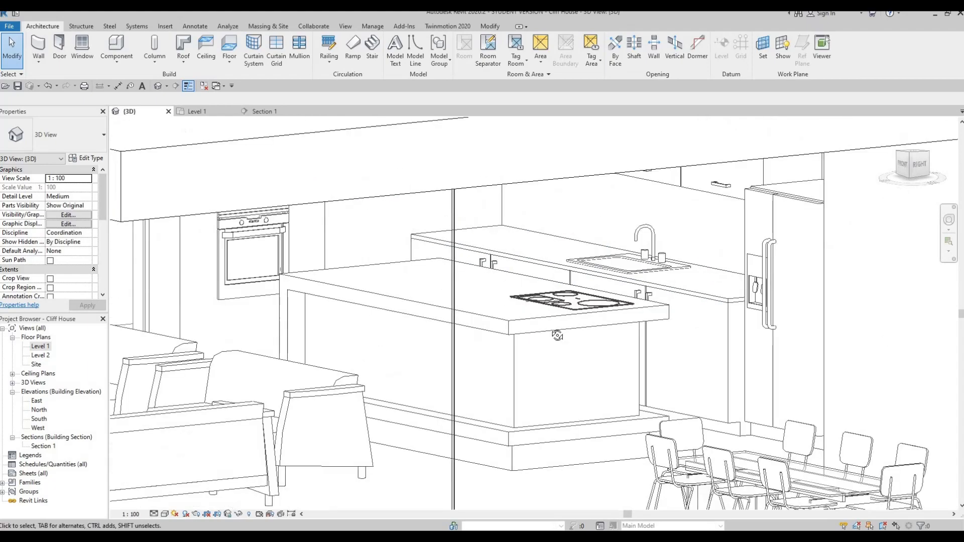
pyautogui.keyDown('shift'); pyautogui.moveTo(563, 331); pyautogui.dragTo(540, 372, button='middle'); pyautogui.keyUp('shift')
pyautogui.scroll(4, 540, 372)
pyautogui.scroll(-3, 540, 372)
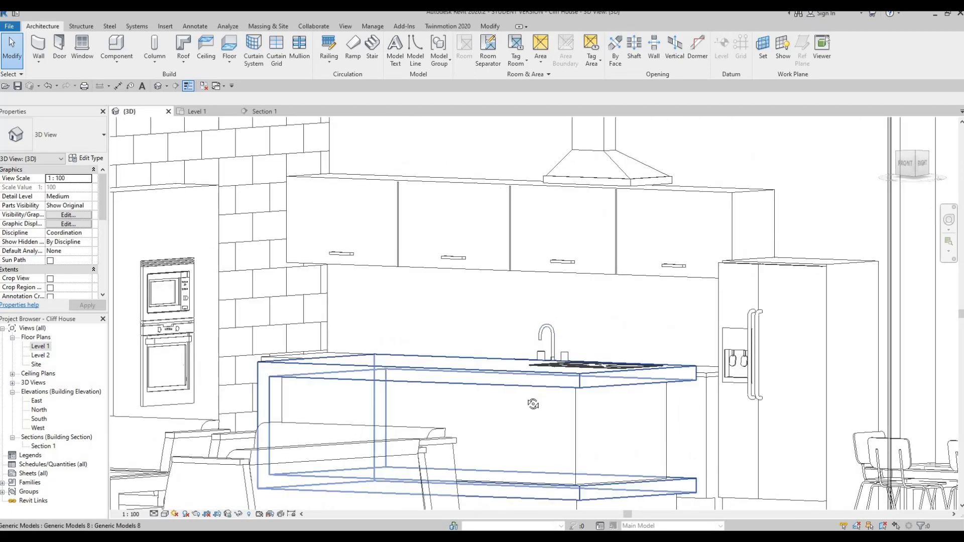
pyautogui.scroll(4, 534, 399)
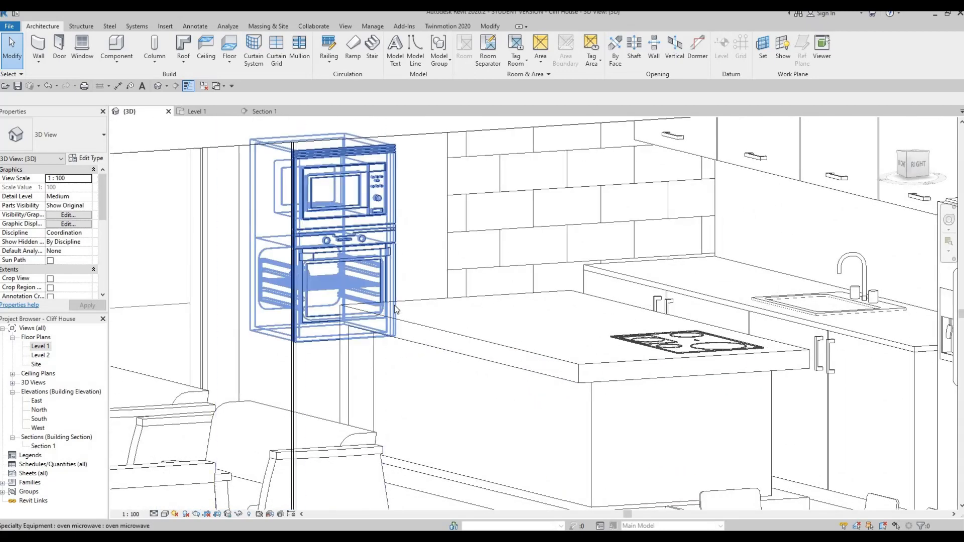
pyautogui.keyDown('shift'); pyautogui.moveTo(451, 329); pyautogui.dragTo(581, 306, button='middle'); pyautogui.keyUp('shift')
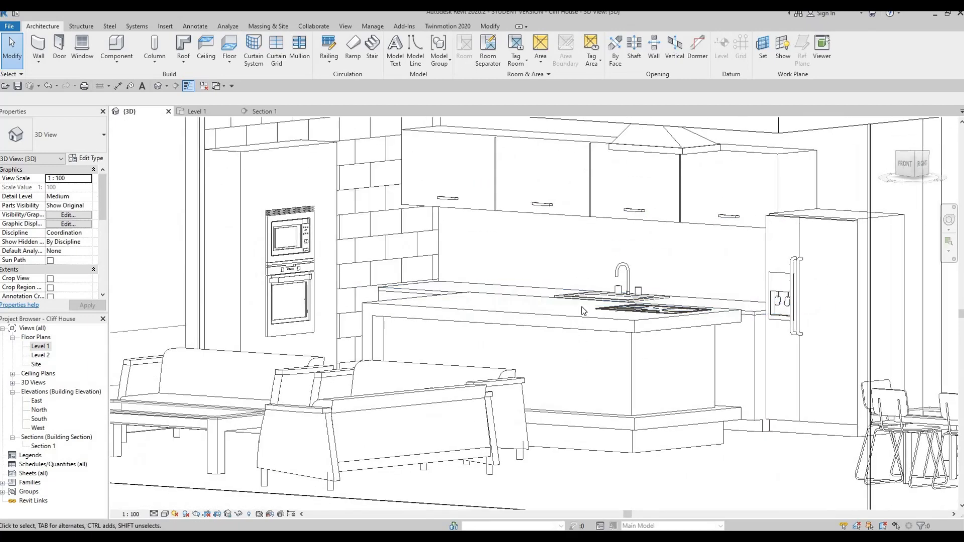
pyautogui.scroll(2, 581, 307)
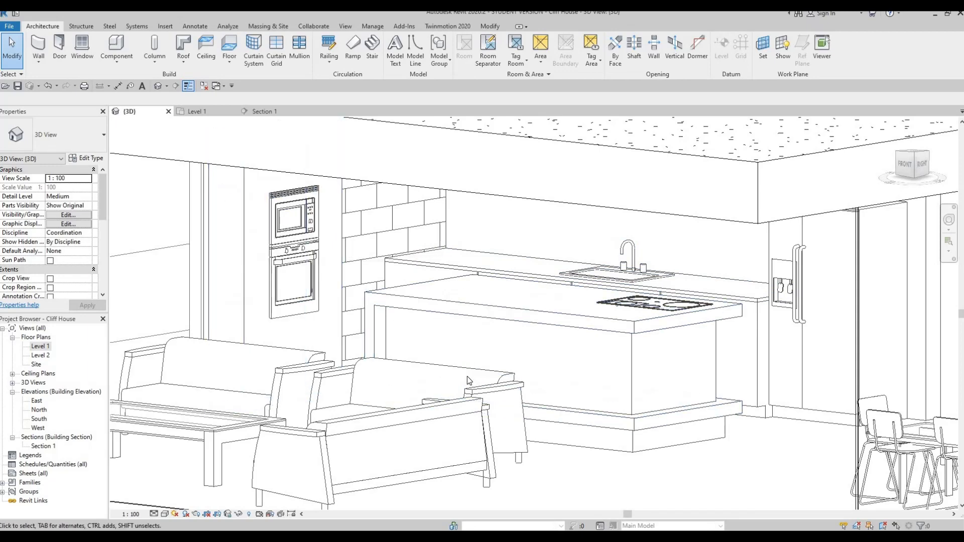
pyautogui.keyDown('shift'); pyautogui.moveTo(467, 378); pyautogui.dragTo(411, 372, button='middle'); pyautogui.keyUp('shift')
pyautogui.scroll(-3, 502, 296)
pyautogui.keyDown('shift'); pyautogui.moveTo(492, 281); pyautogui.dragTo(468, 369, button='middle'); pyautogui.keyUp('shift')
pyautogui.scroll(6, 469, 369)
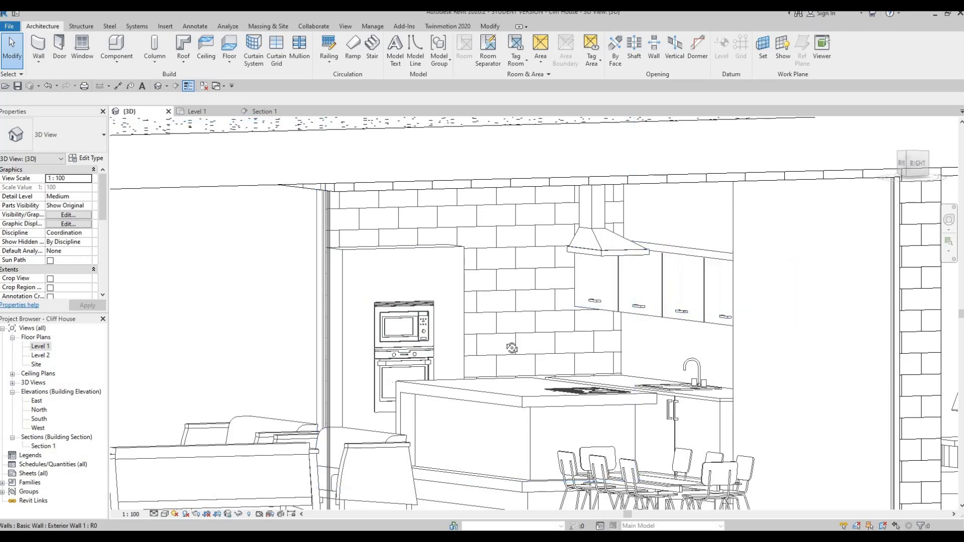
pyautogui.keyDown('shift'); pyautogui.moveTo(522, 347); pyautogui.dragTo(497, 342, button='middle'); pyautogui.keyUp('shift')
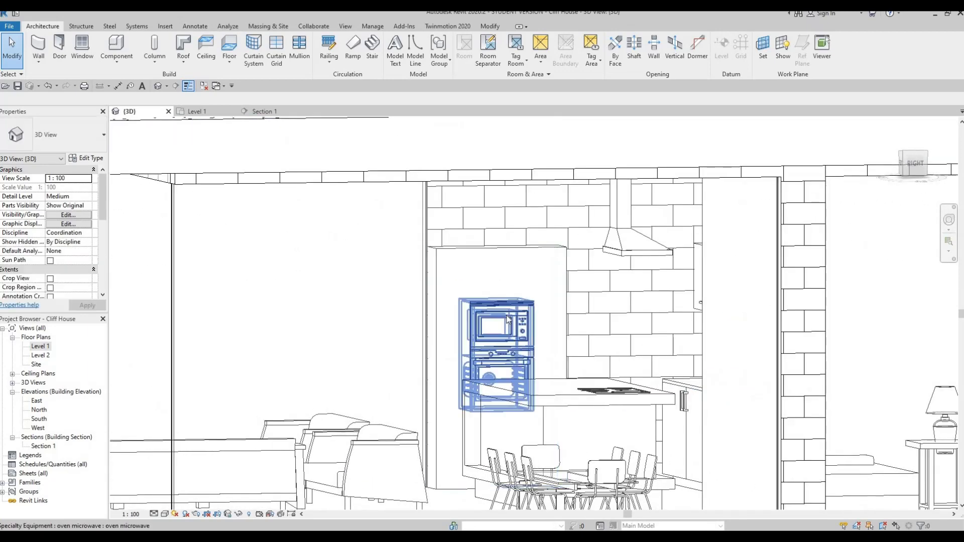
# - Start an in-place model of the Generic Models category in the Level 1 floor plan, accepting the default name
pyautogui.doubleClick(39, 348)
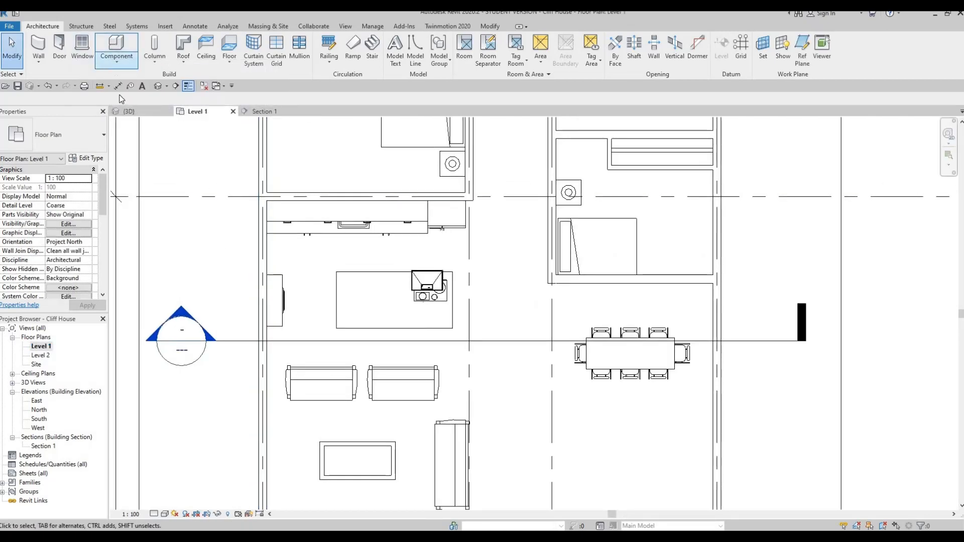
pyautogui.click(116, 59)
pyautogui.click(131, 104)
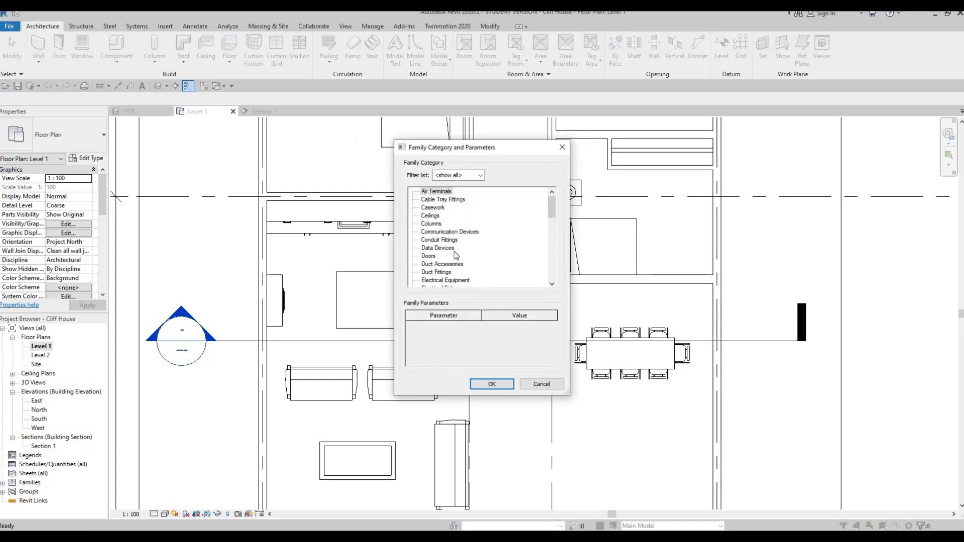
pyautogui.scroll(-3, 454, 251)
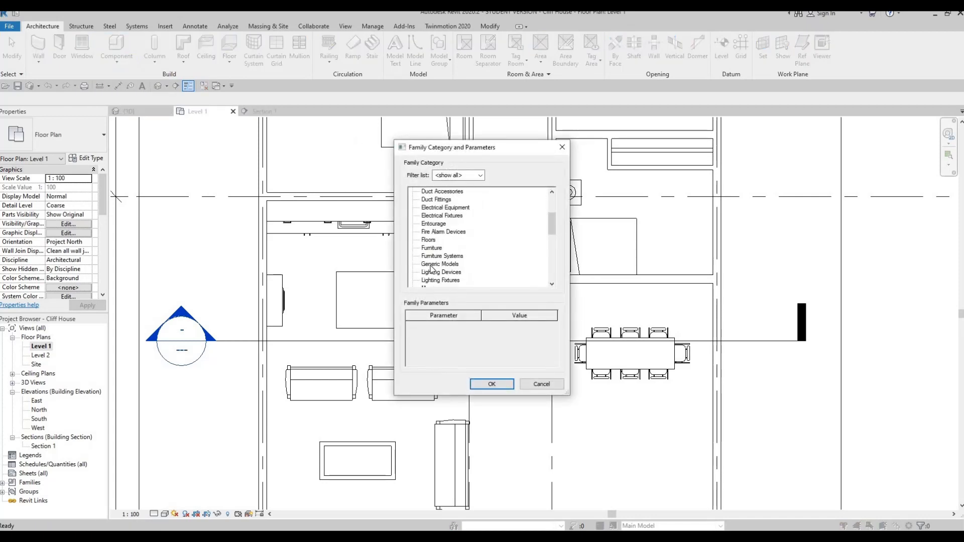
pyautogui.click(490, 384)
pyautogui.click(481, 294)
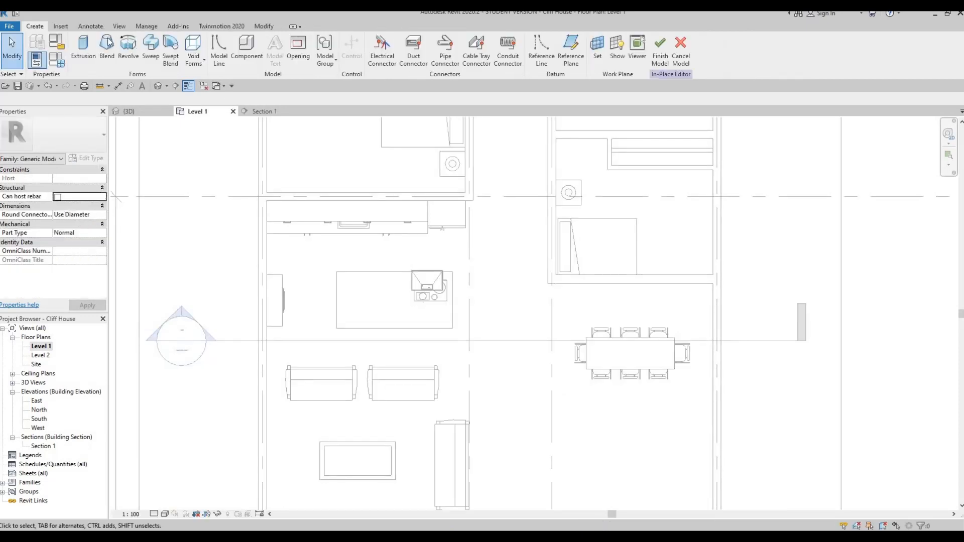
# - Begin a solid extrusion and assign it the Metal Furring material
pyautogui.click(82, 47)
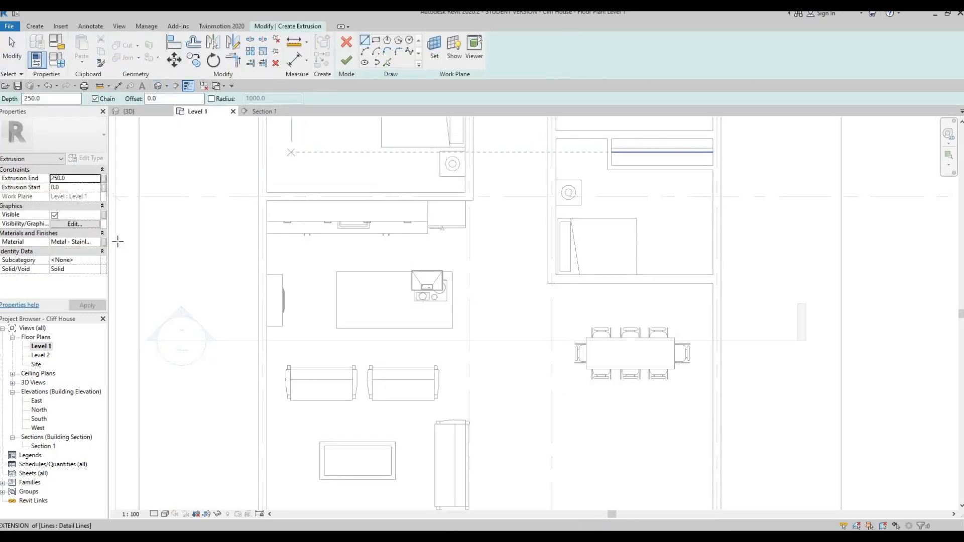
pyautogui.click(98, 245)
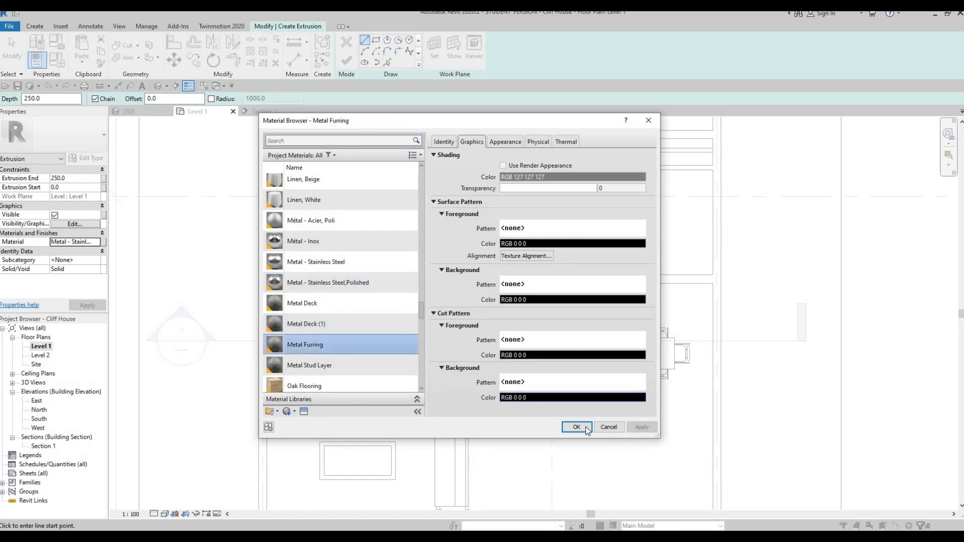
pyautogui.press('Return')
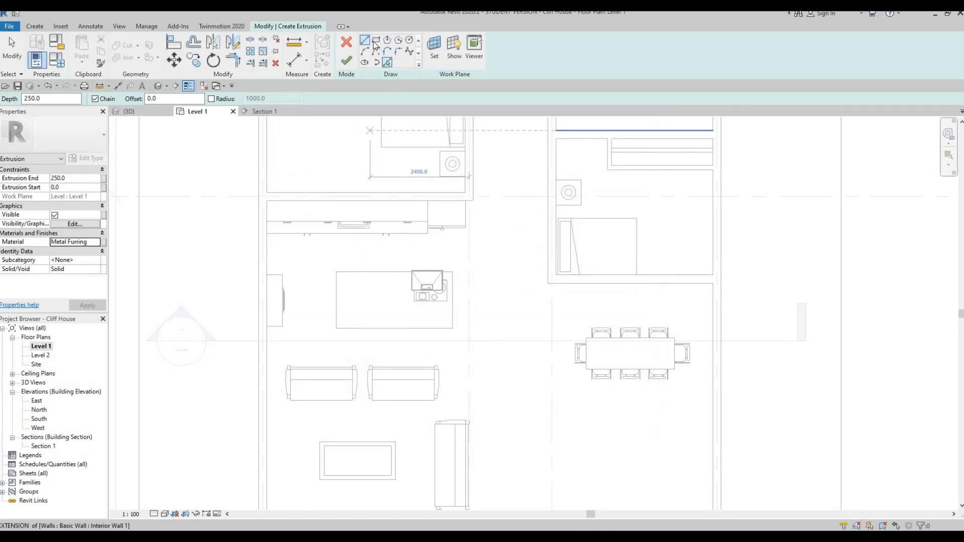
# - Sketch a rectangle about 374 by 875 mm against the exterior wall, starting flush with the corner of the oven cabinet
pyautogui.scroll(5, 268, 237)
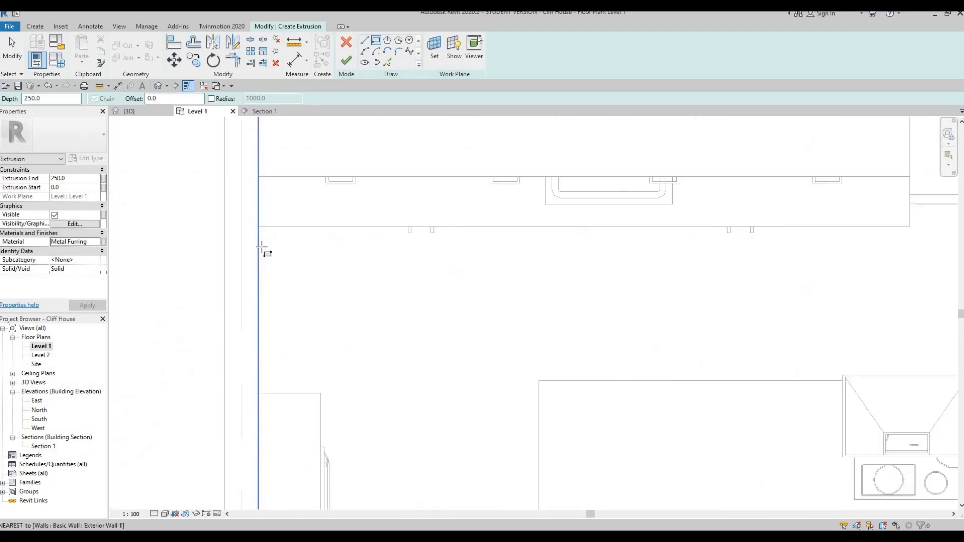
pyautogui.click(259, 247)
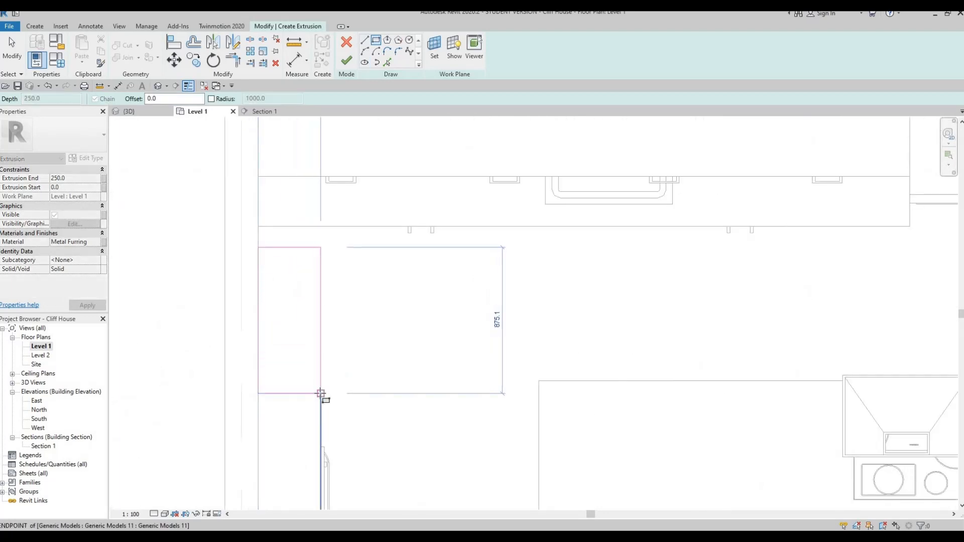
pyautogui.click(436, 394)
pyautogui.press('Escape')
pyautogui.press('Escape')
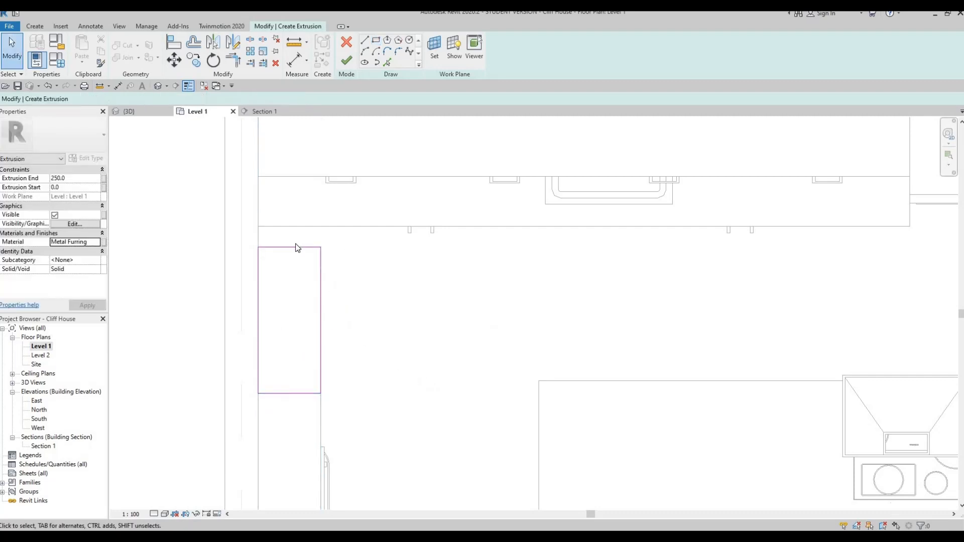
# - Stretch the rectangle's far edge to the front edge of the kitchen counter and finish the 250 mm deep extrusion
pyautogui.click(295, 251)
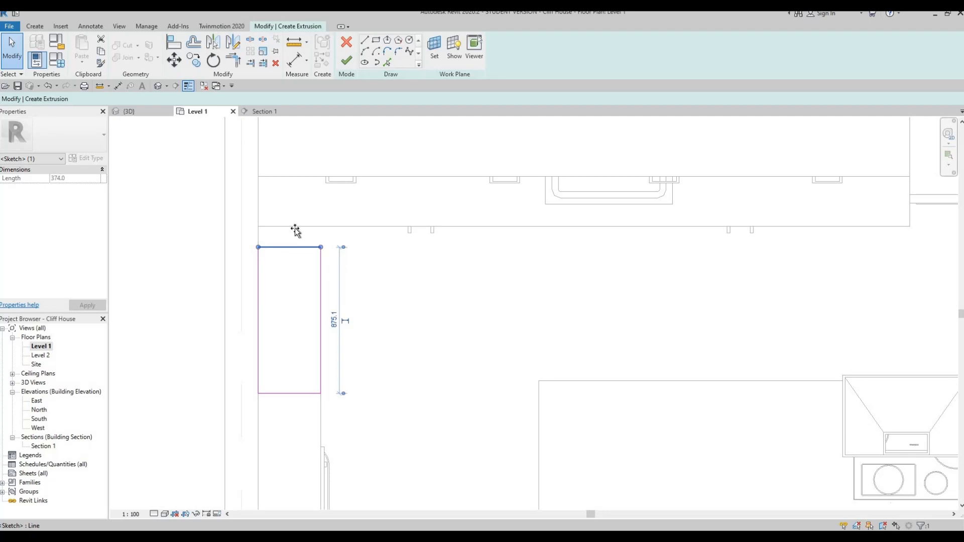
pyautogui.press('Escape')
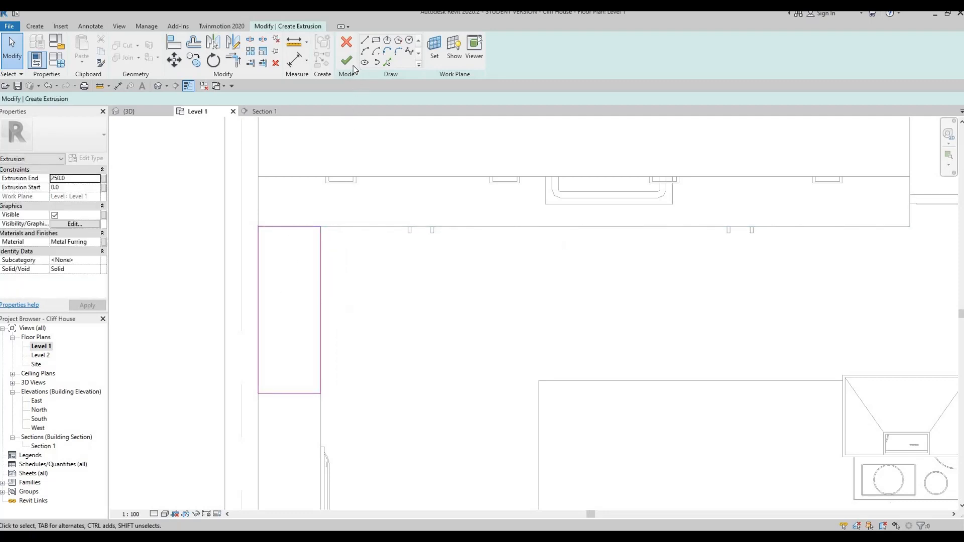
pyautogui.click(346, 60)
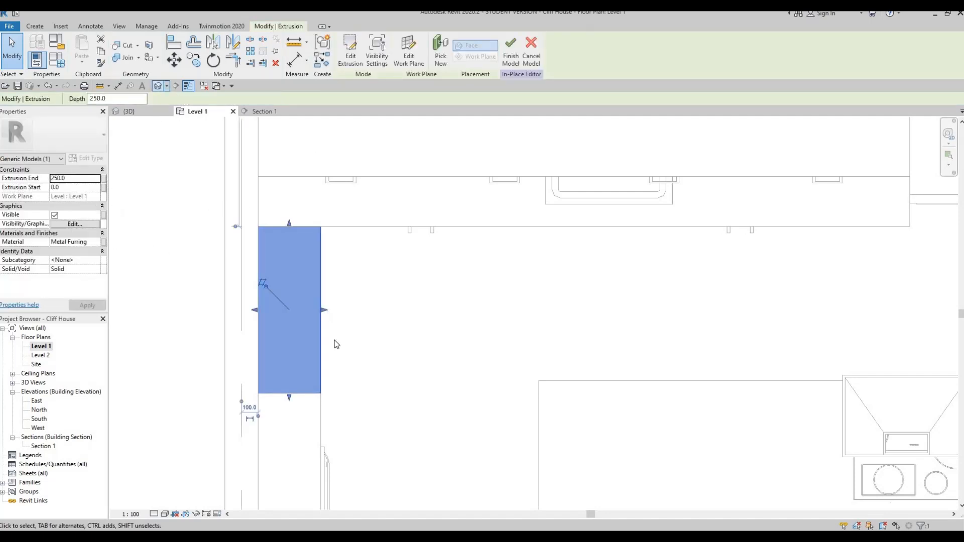
# - In the 3D view, lift the extrusion off the floor so that it spans from about 1086 to 1217 mm height
pyautogui.moveTo(345, 356); pyautogui.dragTo(333, 405, button='middle')
pyautogui.moveTo(333, 241); pyautogui.dragTo(332, 285, button='middle')
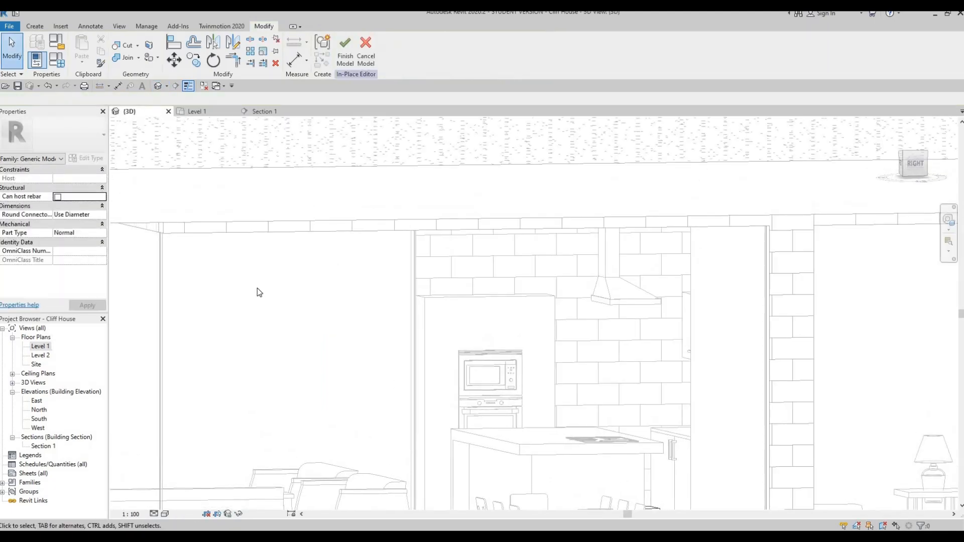
pyautogui.keyDown('shift'); pyautogui.moveTo(259, 292); pyautogui.dragTo(173, 324, button='middle'); pyautogui.keyUp('shift')
pyautogui.click(149, 322)
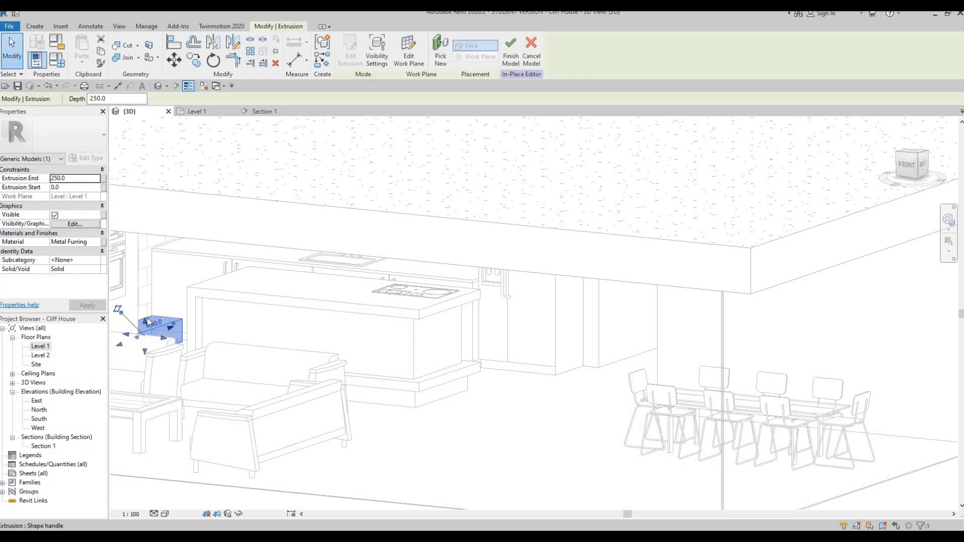
pyautogui.moveTo(152, 246); pyautogui.dragTo(145, 232)
pyautogui.moveTo(144, 352); pyautogui.dragTo(145, 251)
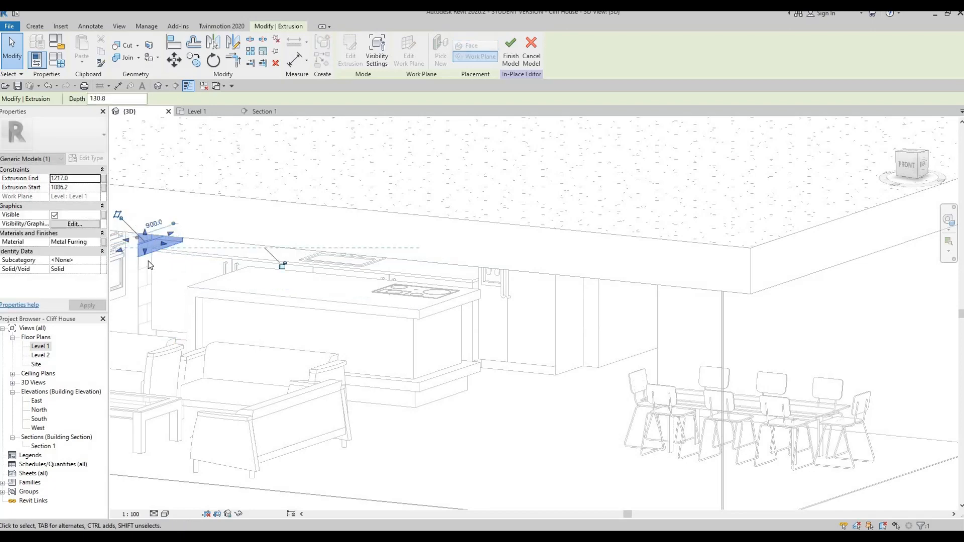
# - Raise the extrusion's top to about 1297 mm and pull its underside up to leave a shelf about 25 mm thick
pyautogui.keyDown('shift'); pyautogui.moveTo(186, 304); pyautogui.dragTo(198, 286, button='middle'); pyautogui.keyUp('shift')
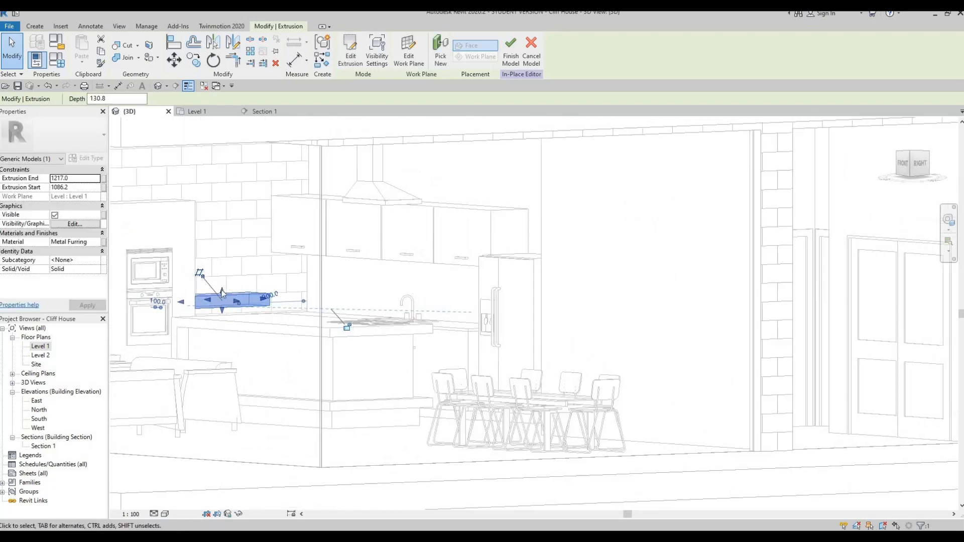
pyautogui.scroll(1, 220, 295)
pyautogui.moveTo(223, 290)
pyautogui.mouseDown()
pyautogui.moveTo(223, 276)
pyautogui.moveTo(224, 316)
pyautogui.moveTo(227, 285)
pyautogui.mouseUp()
pyautogui.scroll(2, 224, 315)
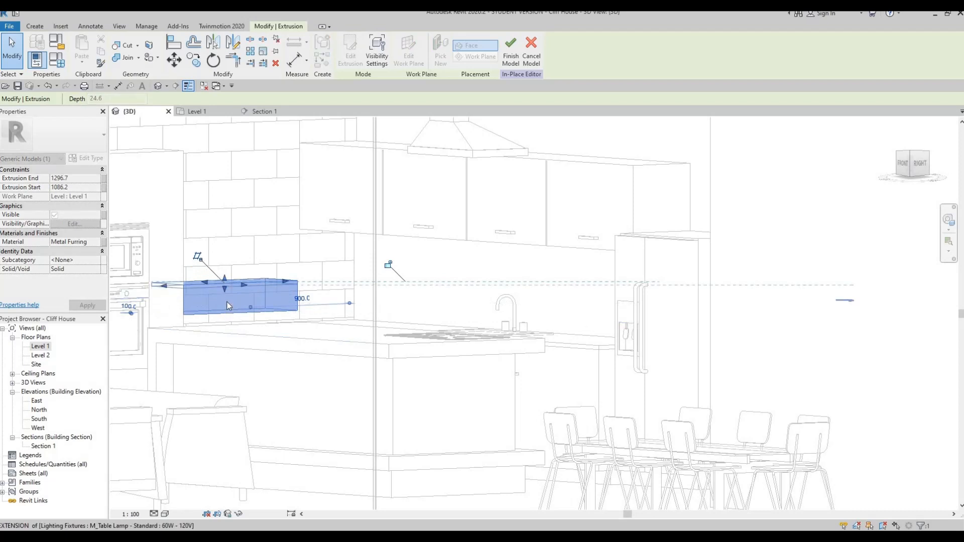
pyautogui.press('Escape')
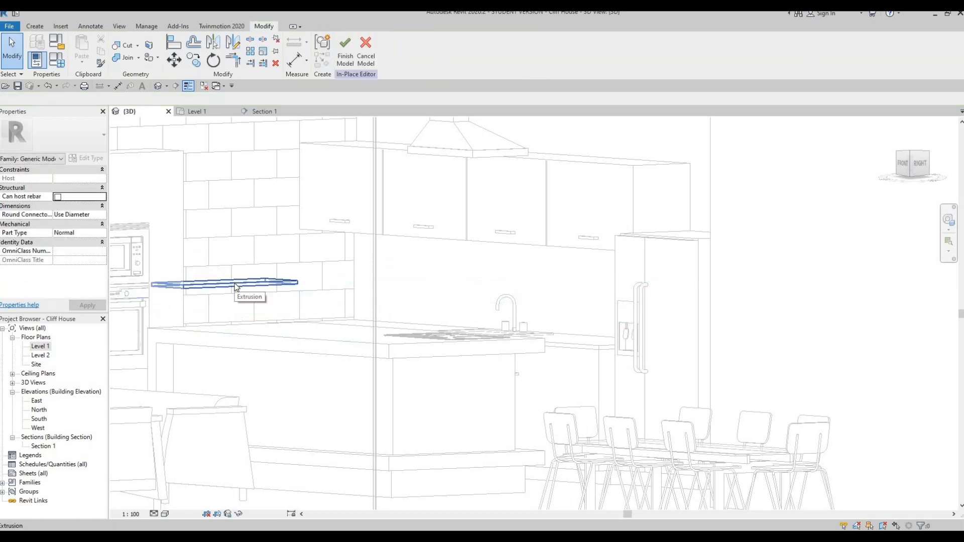
# - Finish the in-place shelf model and check it beside the oven cabinet in the 3D view
pyautogui.click(343, 53)
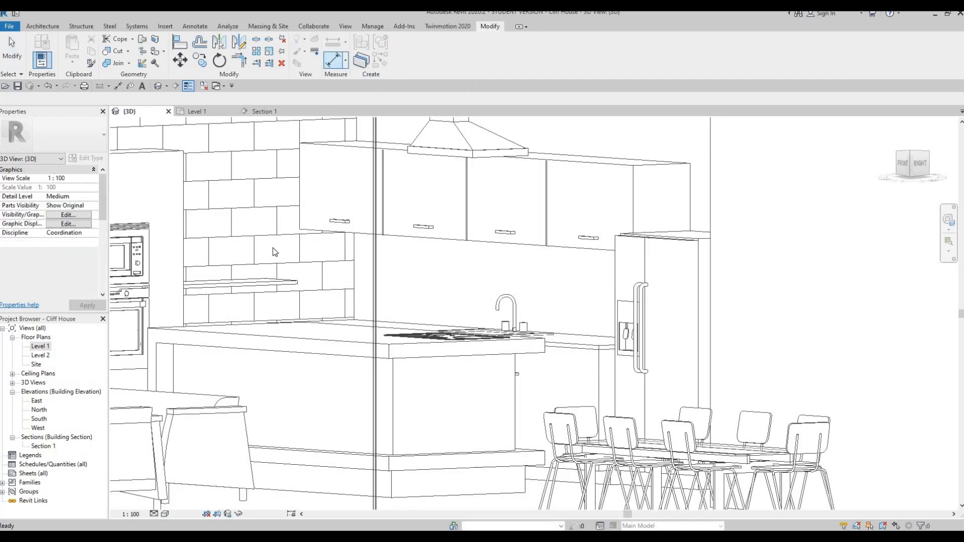
pyautogui.middleClick(279, 305)
pyautogui.keyDown('shift'); pyautogui.moveTo(274, 298); pyautogui.dragTo(359, 264, button='middle'); pyautogui.keyUp('shift')
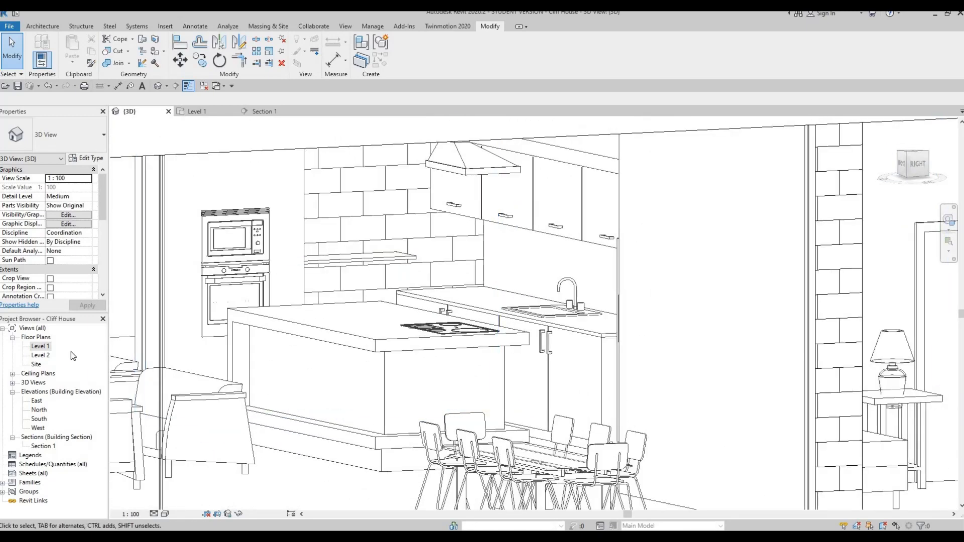
# - In the Level 1 plan, draw a section line from the living room through the kitchen island into the bedroom, facing the oven cabinet wall
pyautogui.doubleClick(40, 347)
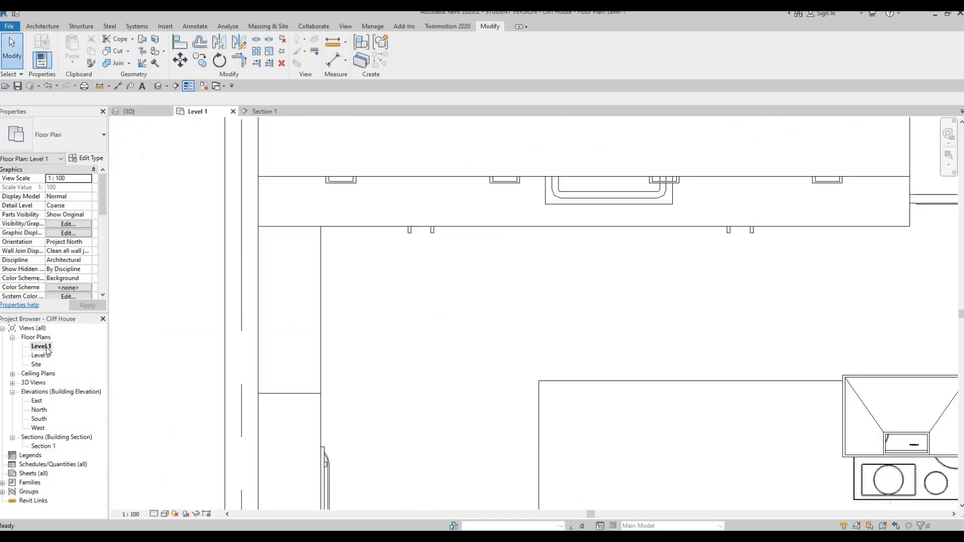
pyautogui.scroll(-5, 445, 251)
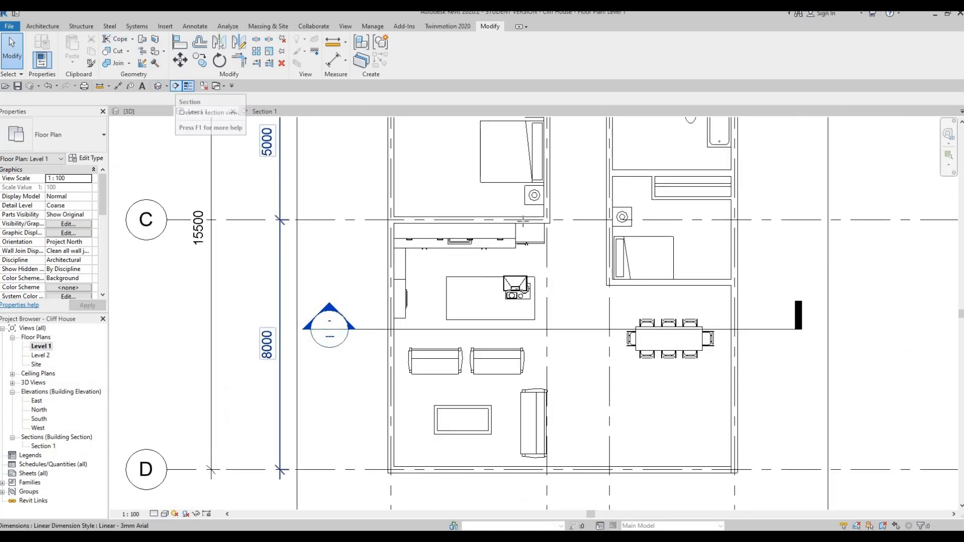
pyautogui.click(176, 86)
pyautogui.scroll(-3, 490, 301)
pyautogui.click(458, 198)
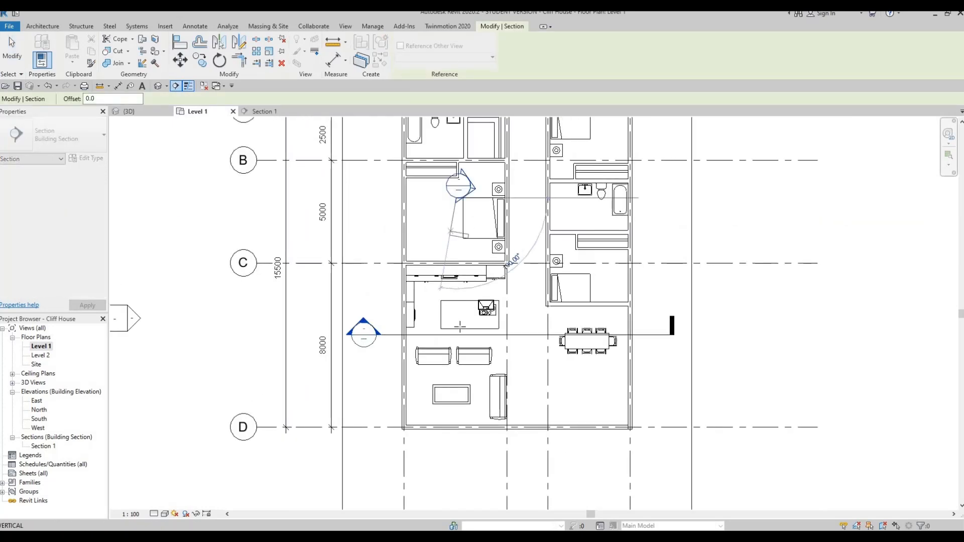
pyautogui.press('Escape')
pyautogui.click(454, 380)
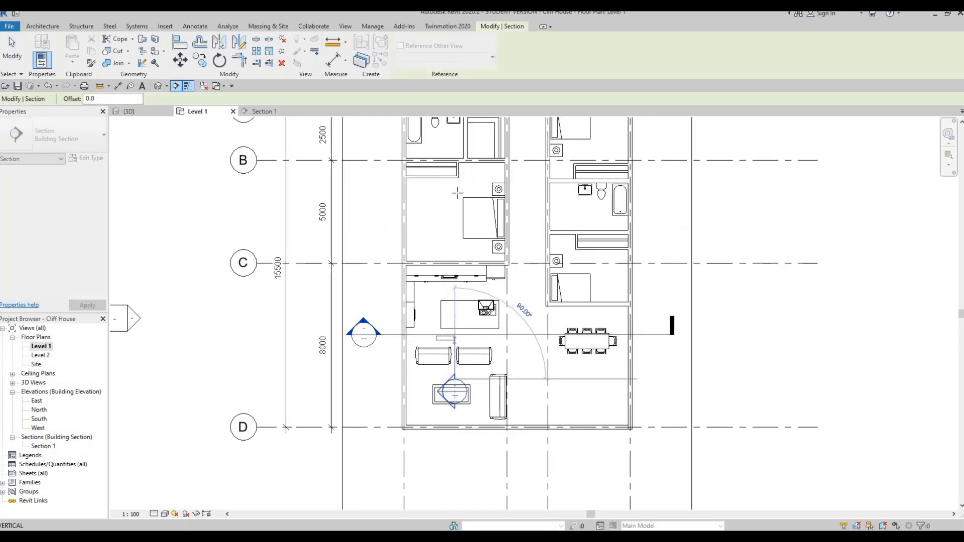
pyautogui.click(454, 192)
pyautogui.press('Escape')
pyautogui.press('Escape')
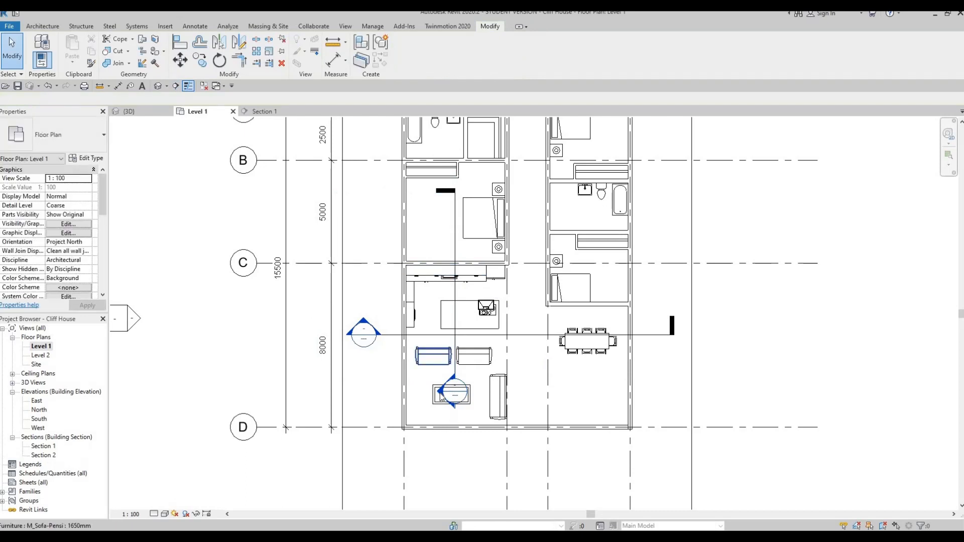
# - Open the new section and make two copies of the wall shelf, about 303 mm above it and a further 320 mm up
pyautogui.doubleClick(439, 394)
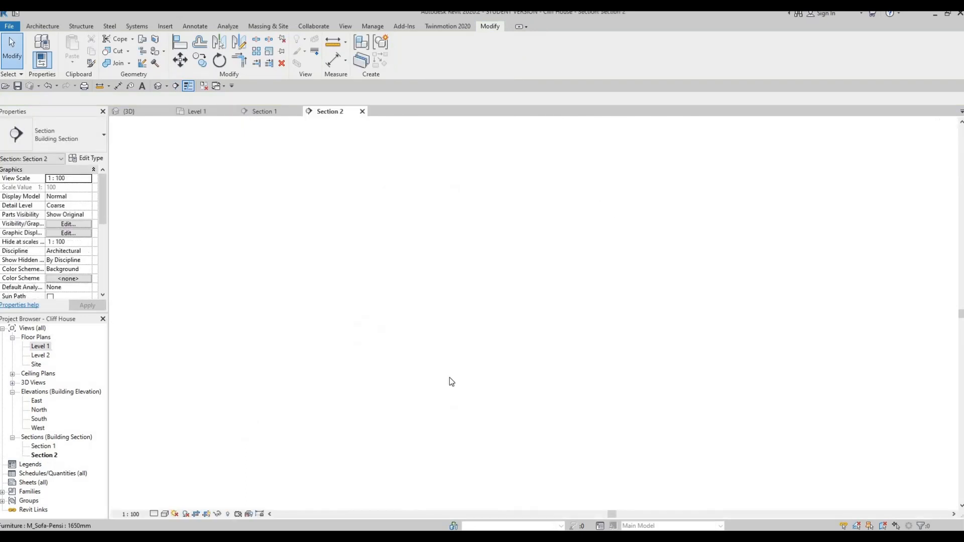
pyautogui.scroll(5, 303, 309)
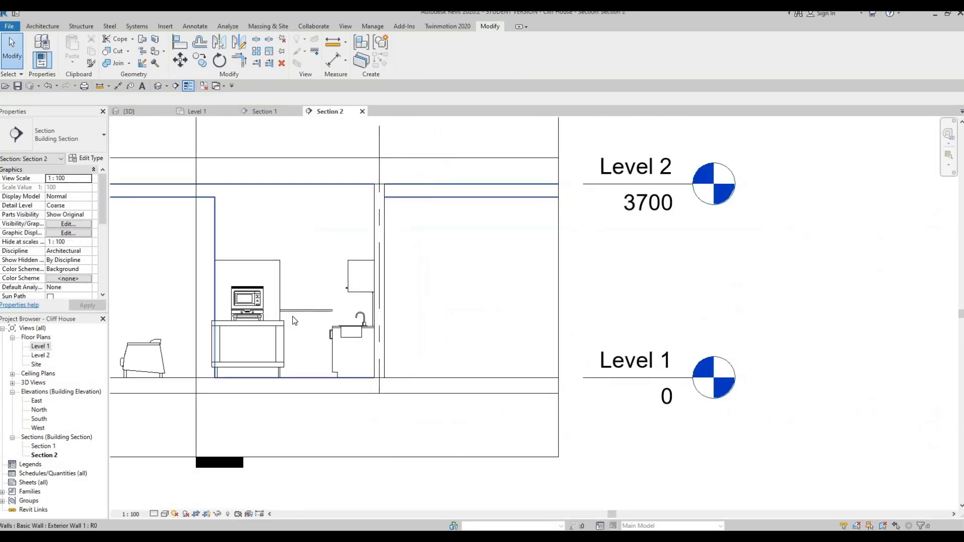
pyautogui.click(308, 260)
pyautogui.scroll(1, 306, 248)
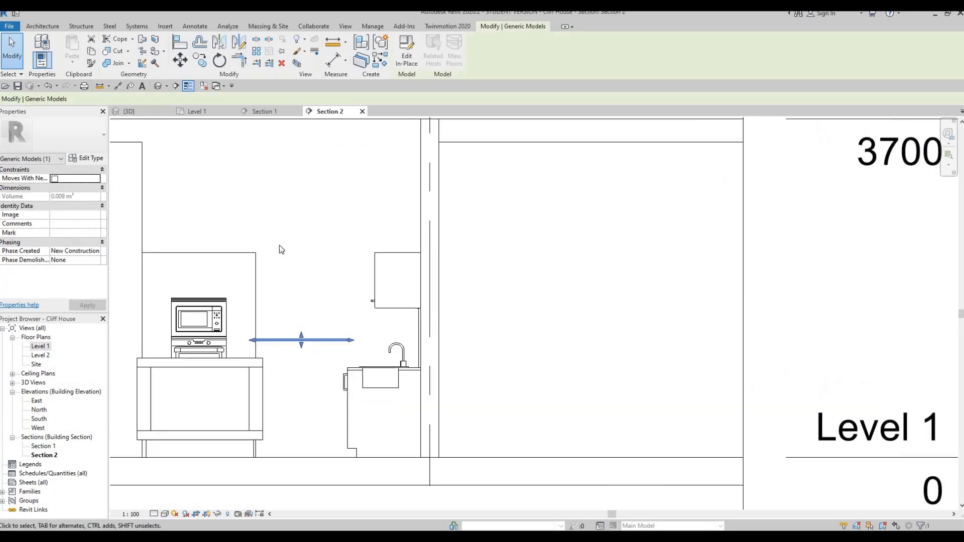
pyautogui.click(199, 60)
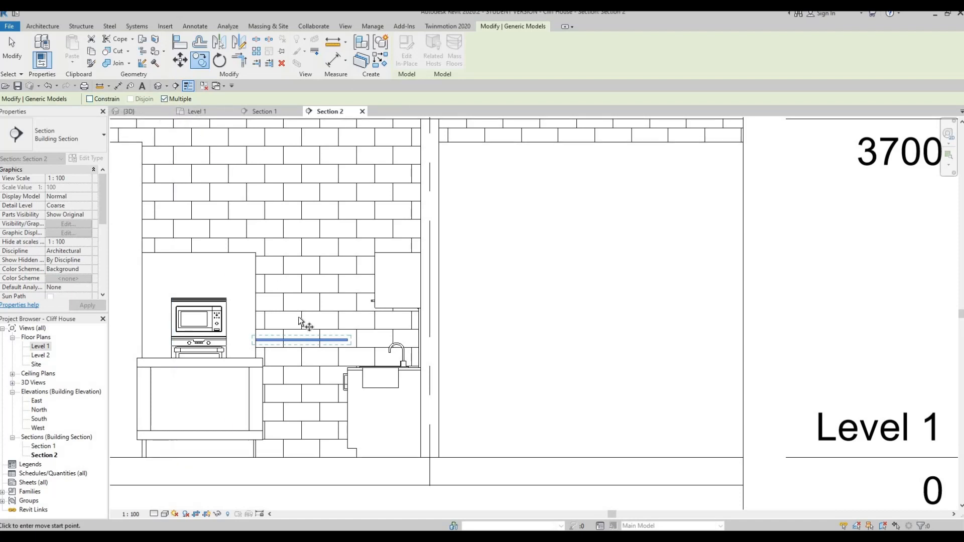
pyautogui.click(291, 341)
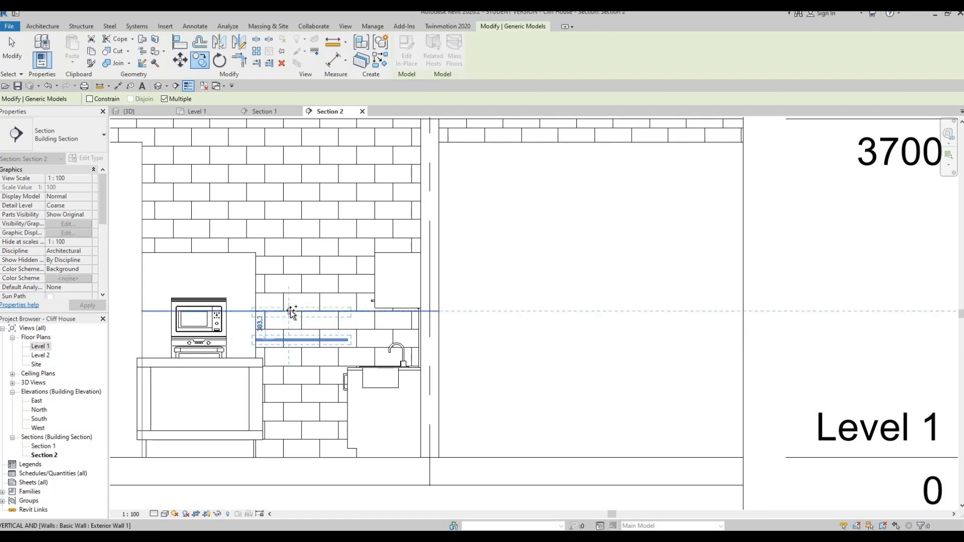
pyautogui.click(292, 298)
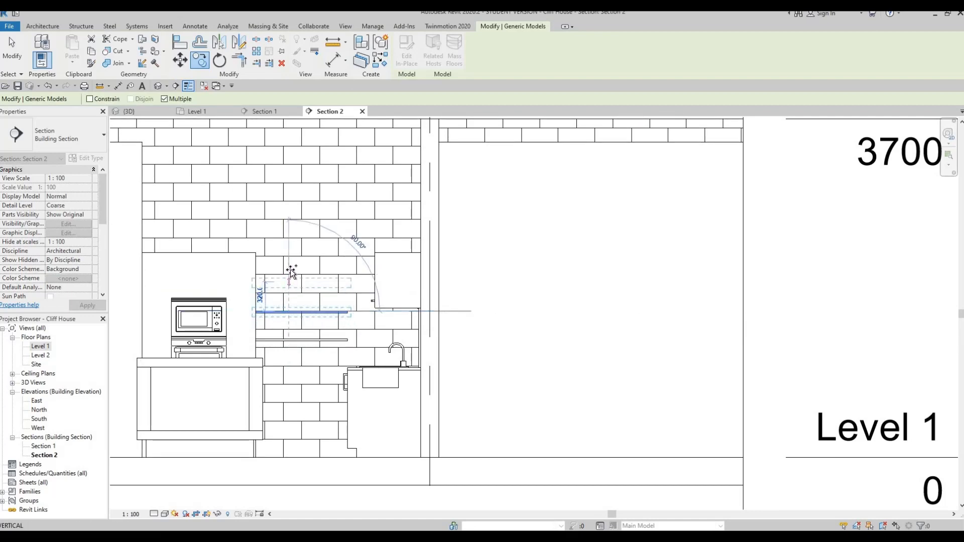
pyautogui.click(291, 271)
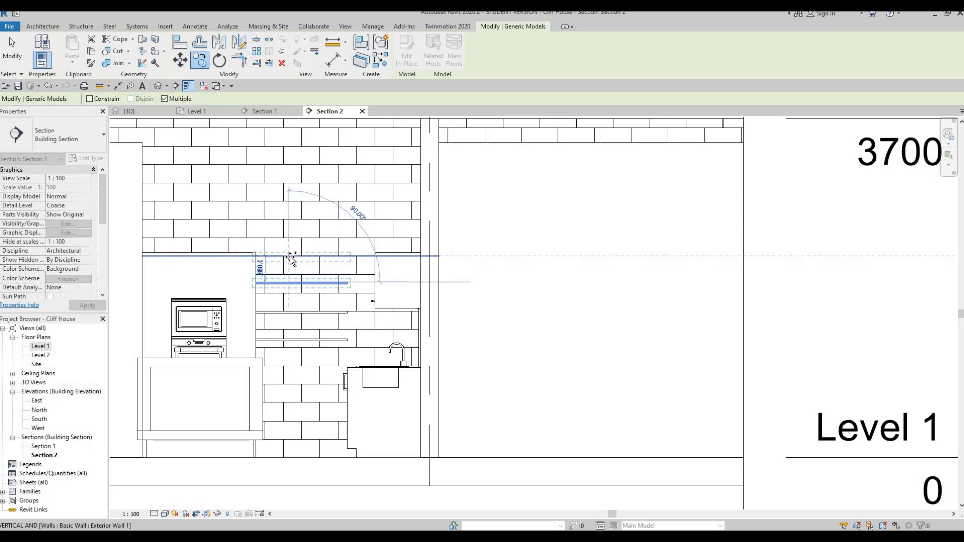
pyautogui.press('Escape')
pyautogui.press('Escape')
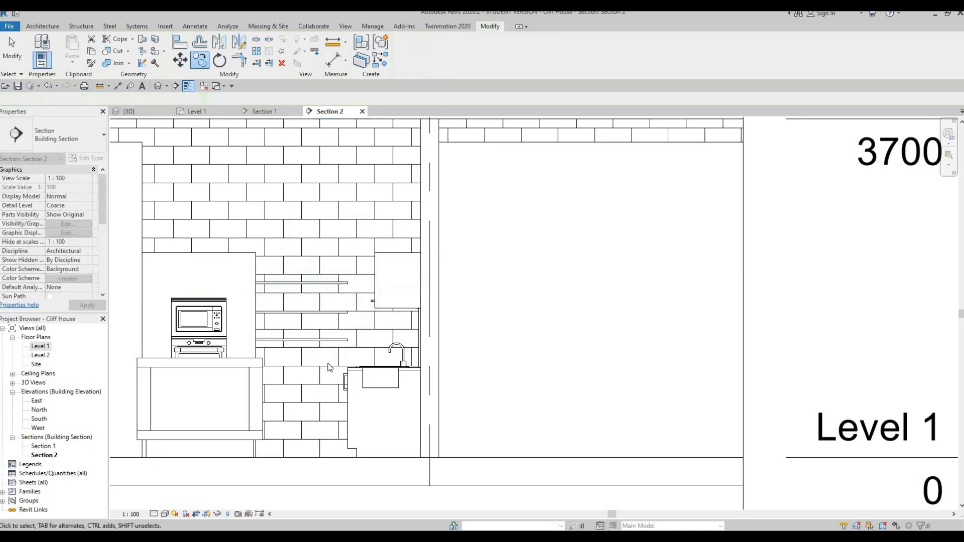
# - Nudge the upper two shelves so the top one sits at elevation 663.3 mm and the middle one at 343.3 mm
pyautogui.moveTo(323, 381); pyautogui.dragTo(339, 351, button='middle')
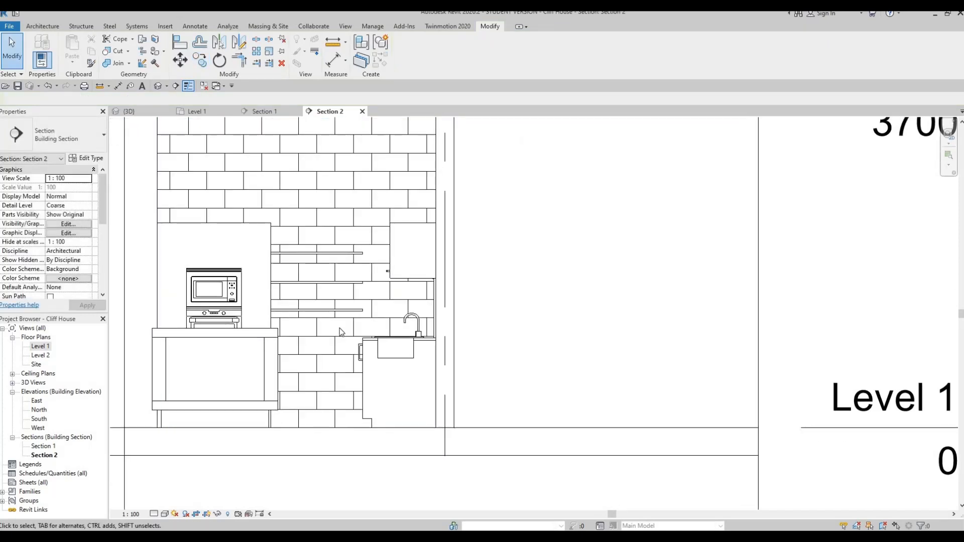
pyautogui.click(301, 255)
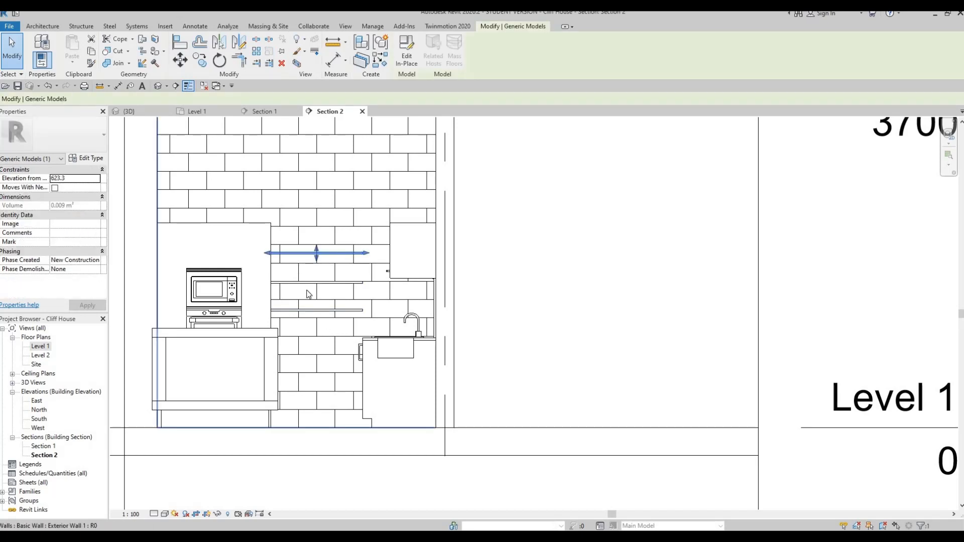
pyautogui.press('Up')
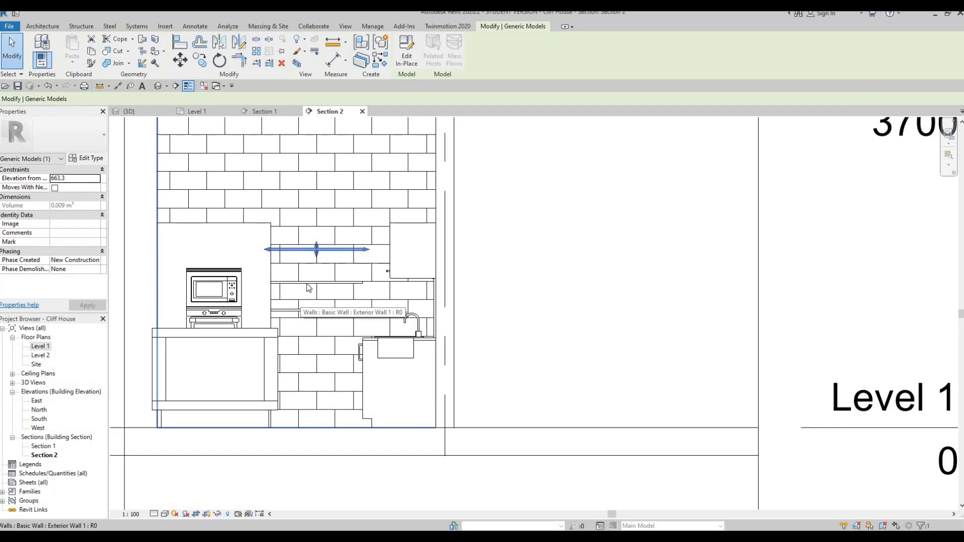
pyautogui.press('Down')
pyautogui.press('Down')
pyautogui.press('Down')
pyautogui.press('Down')
pyautogui.press('Down')
pyautogui.press('Down')
pyautogui.press('Down')
pyautogui.press('Down')
pyautogui.press('Down')
pyautogui.press('Down')
pyautogui.press('Down')
pyautogui.press('Down')
pyautogui.press('Down')
pyautogui.press('Down')
pyautogui.press('Down')
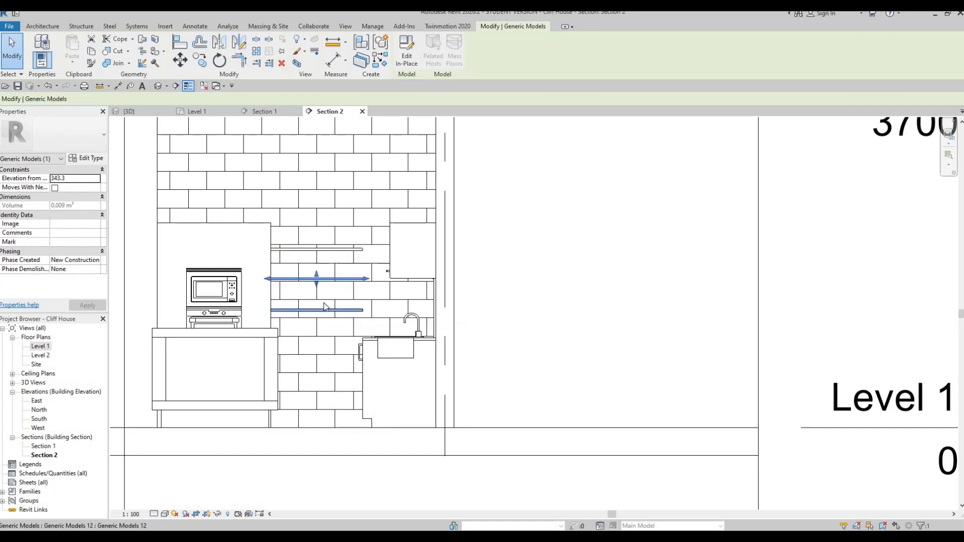
pyautogui.press('Escape')
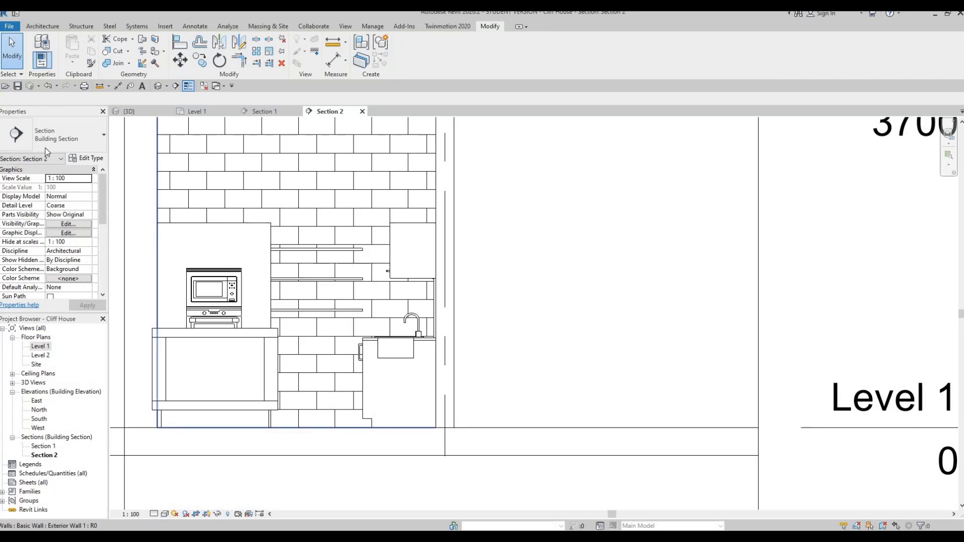
# - Examine the three wall shelves beside the oven cabinet from several angles in the 3D view
pyautogui.click(158, 86)
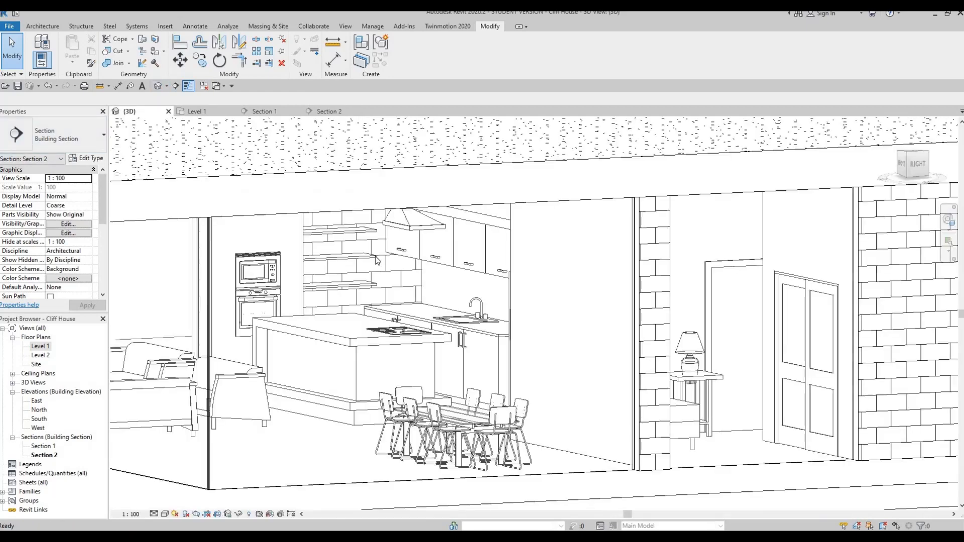
pyautogui.keyDown('shift'); pyautogui.moveTo(331, 301); pyautogui.dragTo(362, 258, button='middle'); pyautogui.keyUp('shift')
pyautogui.scroll(2, 361, 259)
pyautogui.scroll(1, 360, 259)
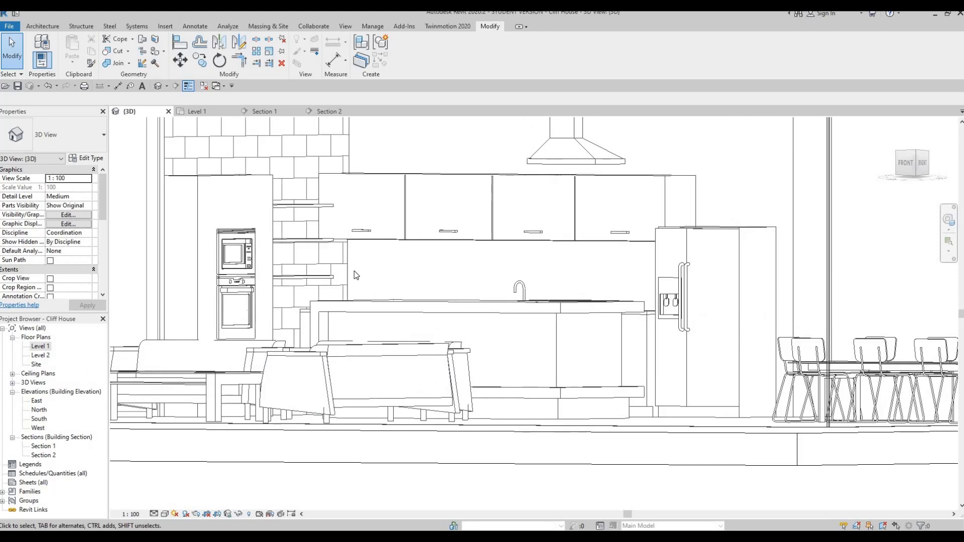
pyautogui.keyDown('shift'); pyautogui.moveTo(285, 312); pyautogui.dragTo(210, 326, button='middle'); pyautogui.keyUp('shift')
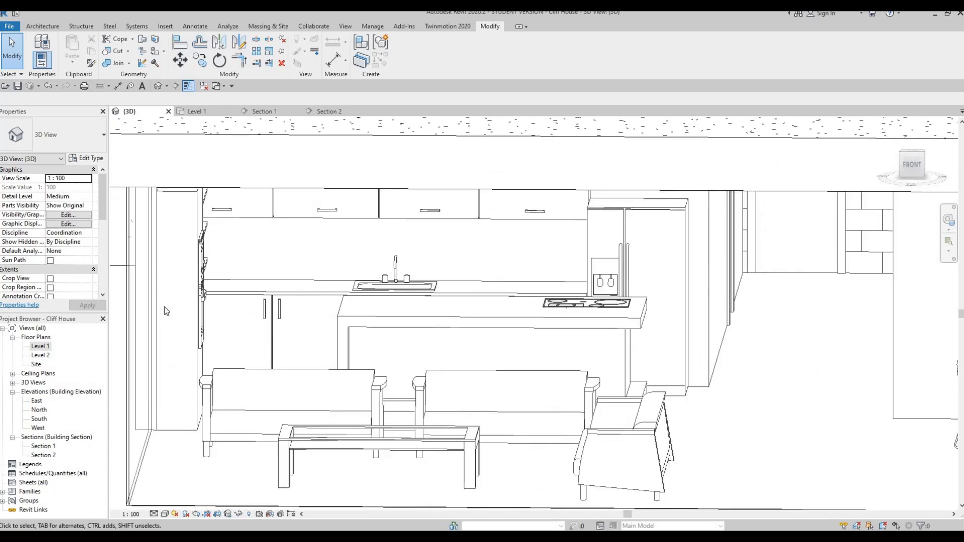
pyautogui.keyDown('shift'); pyautogui.moveTo(164, 306); pyautogui.dragTo(44, 425, button='middle'); pyautogui.keyUp('shift')
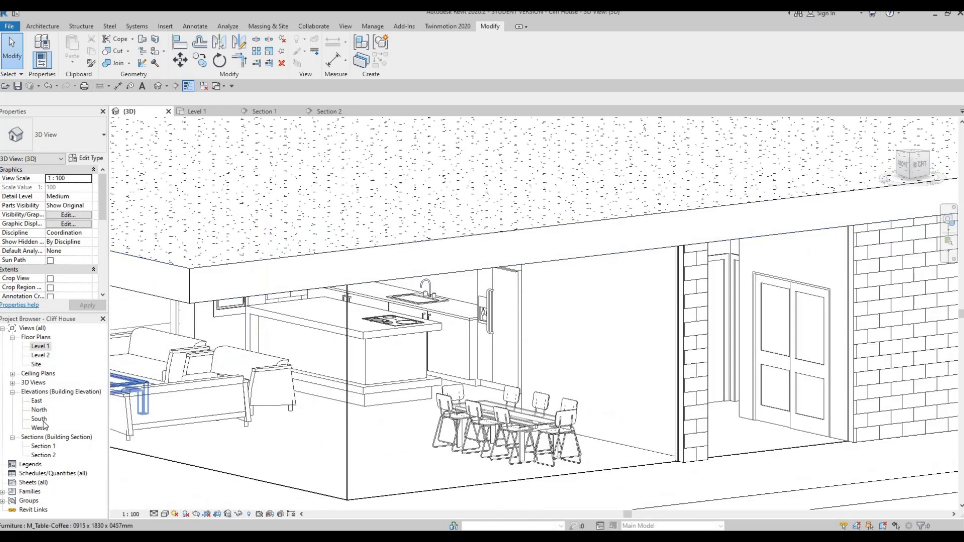
# - Return to Section 2, open the oven cabinet for in-place editing and select its extrusion
pyautogui.doubleClick(40, 455)
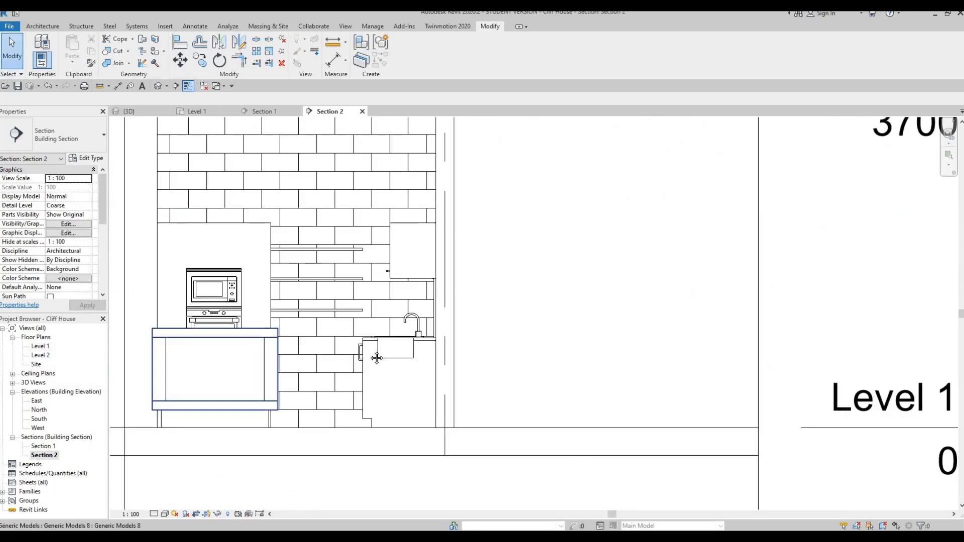
pyautogui.scroll(-3, 344, 369)
pyautogui.scroll(4, 333, 216)
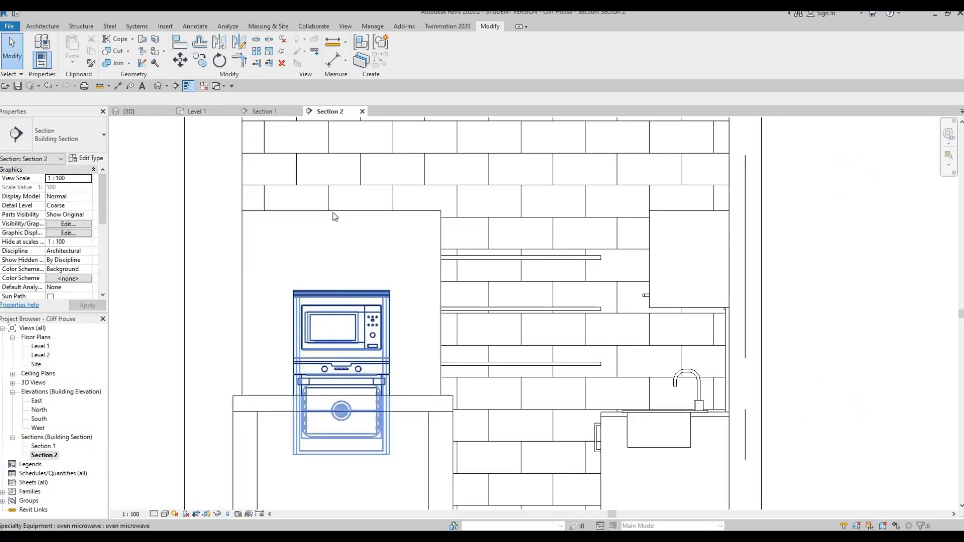
pyautogui.click(345, 214)
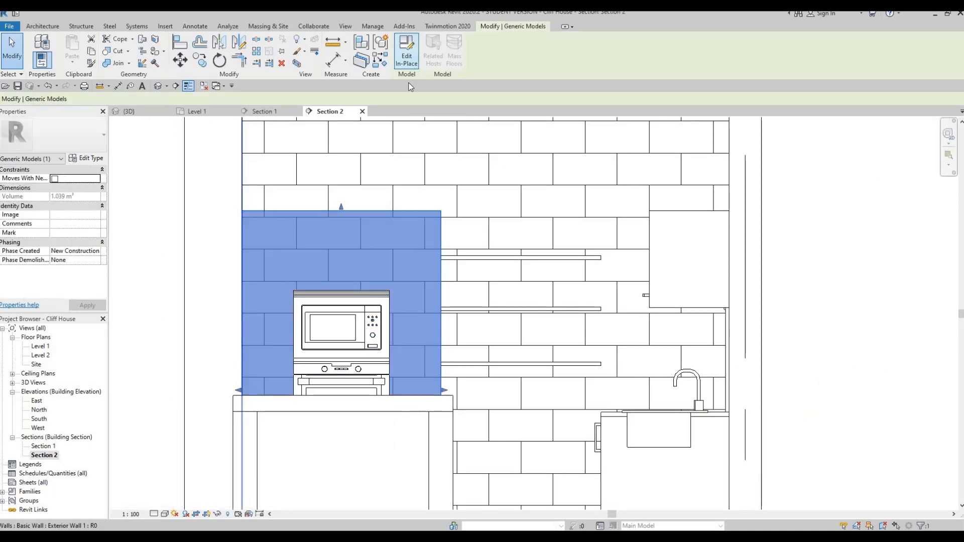
pyautogui.doubleClick(342, 237)
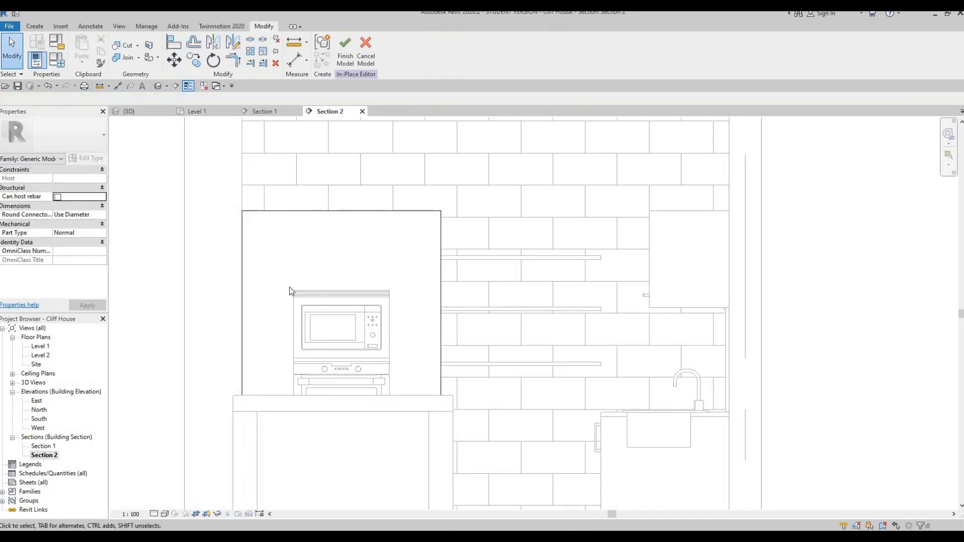
pyautogui.click(306, 210)
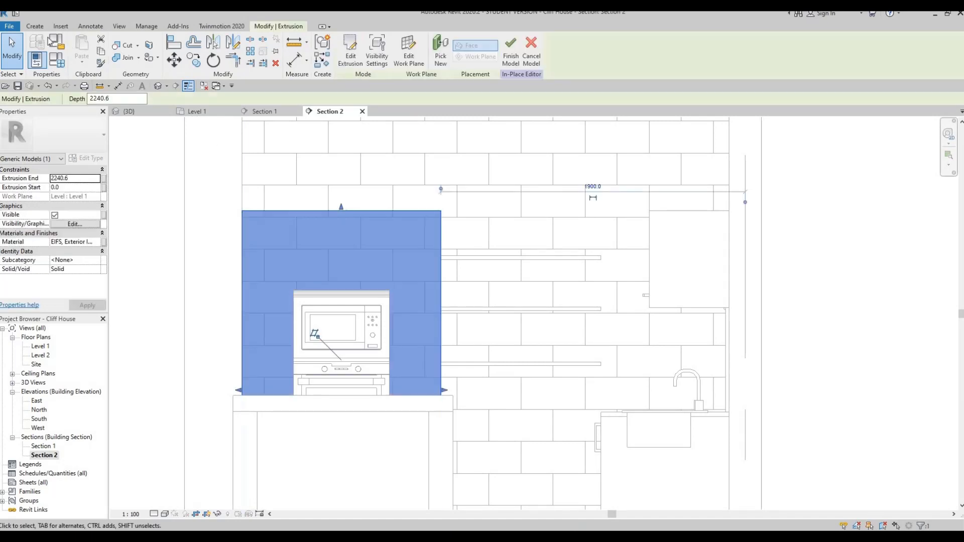
# - Start a void extrusion in the cabinet model, picking the cabinet's front face as the work plane
pyautogui.click(39, 29)
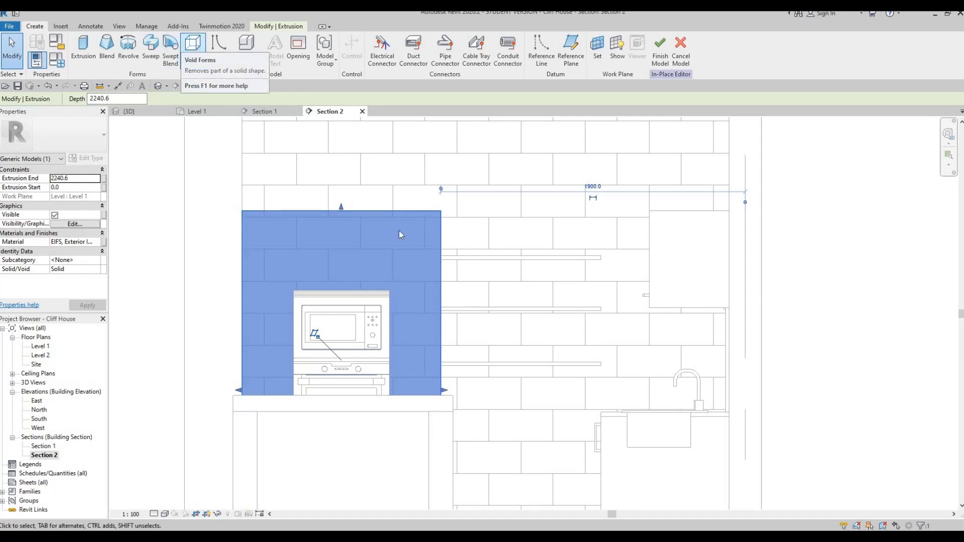
pyautogui.click(193, 48)
pyautogui.click(212, 78)
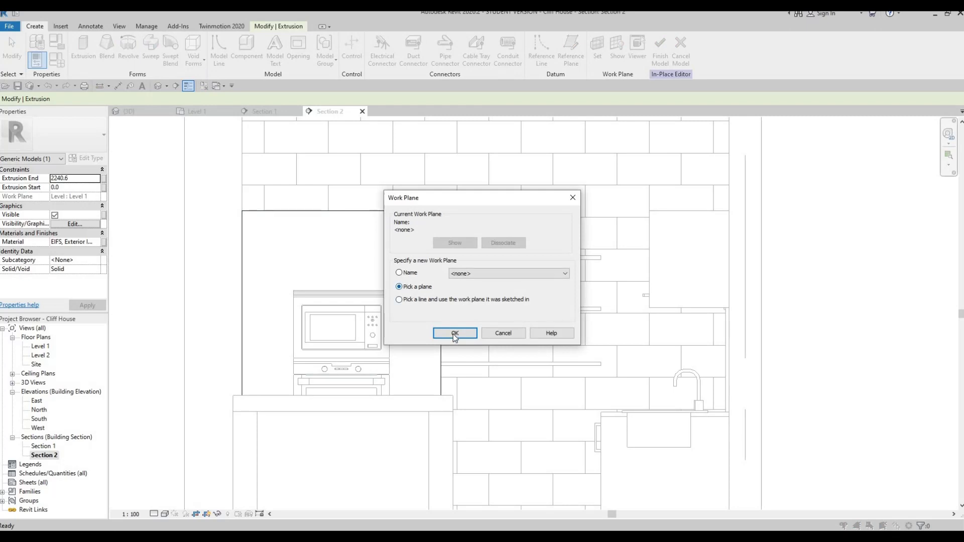
pyautogui.press('Return')
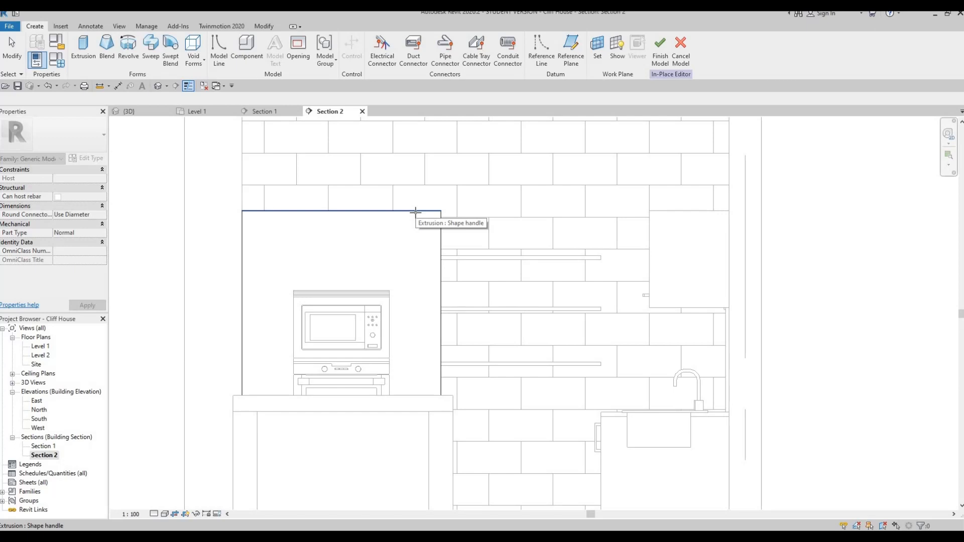
pyautogui.click(416, 212)
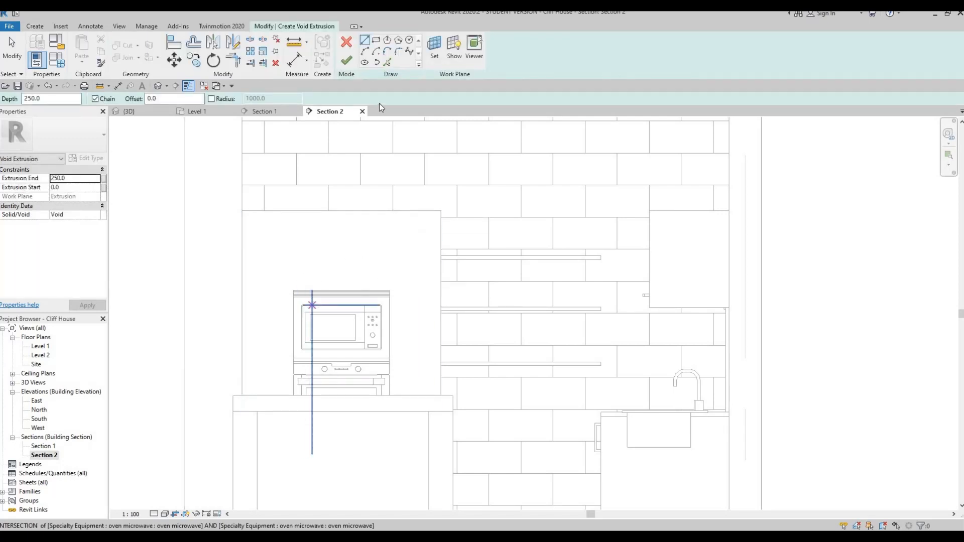
# - Sketch a rectangle about 540 by 880 mm over the combined oven and microwave as the void's outline
pyautogui.click(376, 39)
pyautogui.click(377, 121)
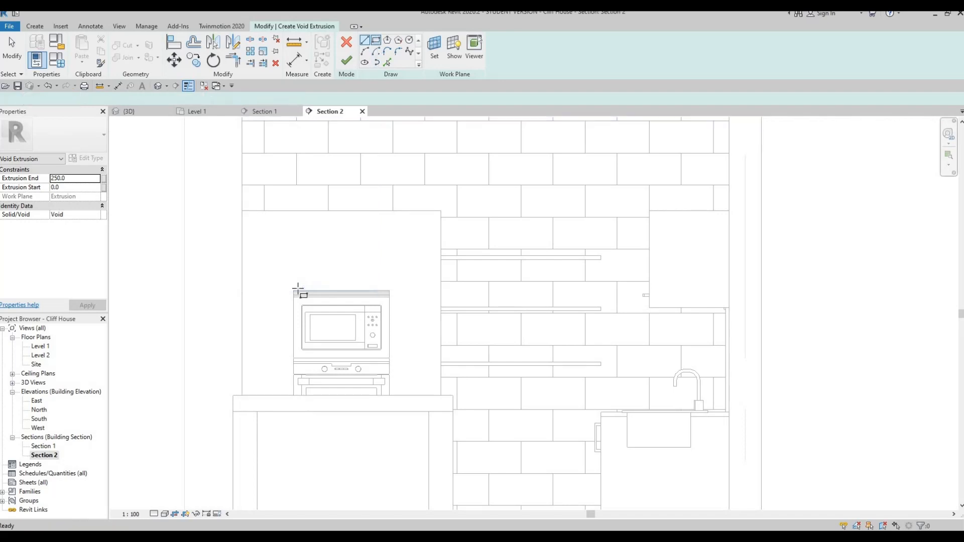
pyautogui.scroll(2, 297, 290)
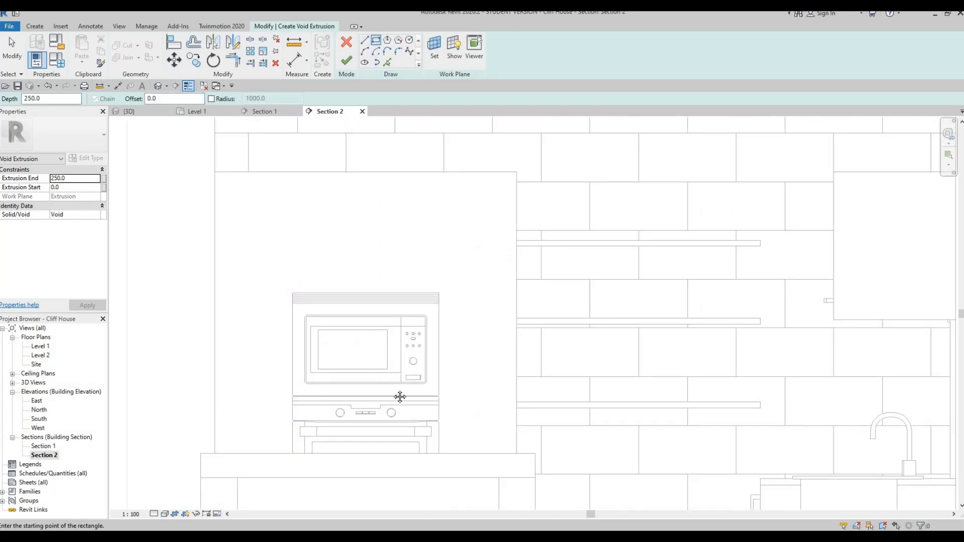
pyautogui.click(300, 312)
pyautogui.moveTo(400, 397); pyautogui.dragTo(412, 253, button='middle')
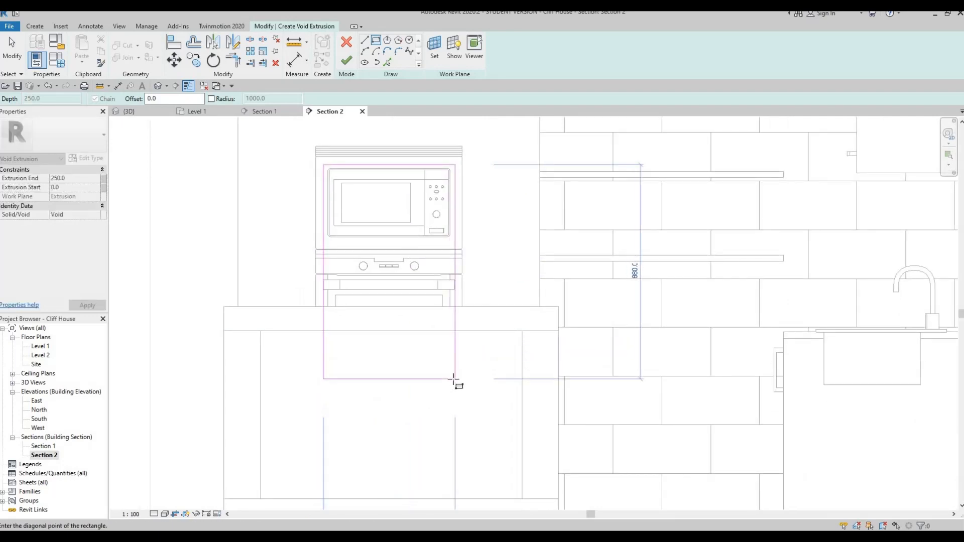
pyautogui.click(447, 356)
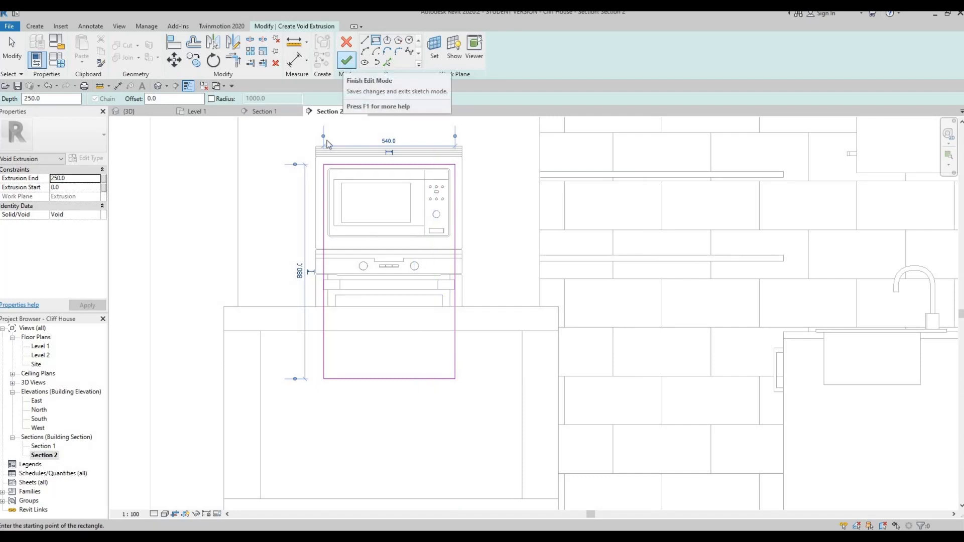
# - Finish the void's sketch and select the void extrusion of the oven cabinet in the 3D view
pyautogui.click(346, 61)
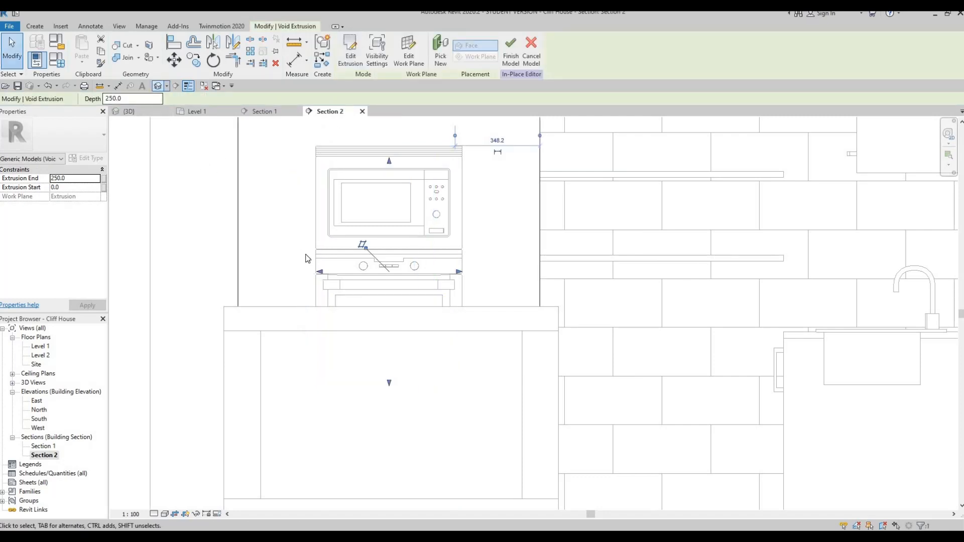
pyautogui.click(158, 86)
pyautogui.keyDown('shift'); pyautogui.moveTo(311, 273); pyautogui.dragTo(326, 216, button='middle'); pyautogui.keyUp('shift')
pyautogui.scroll(5, 329, 212)
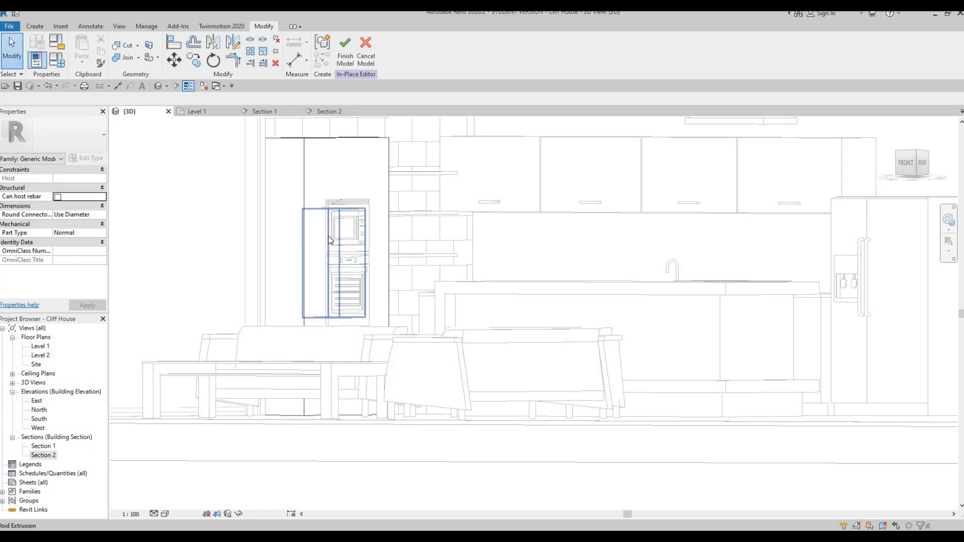
pyautogui.click(333, 251)
pyautogui.keyDown('shift'); pyautogui.moveTo(282, 273); pyautogui.dragTo(355, 266, button='middle'); pyautogui.keyUp('shift')
pyautogui.scroll(1, 356, 266)
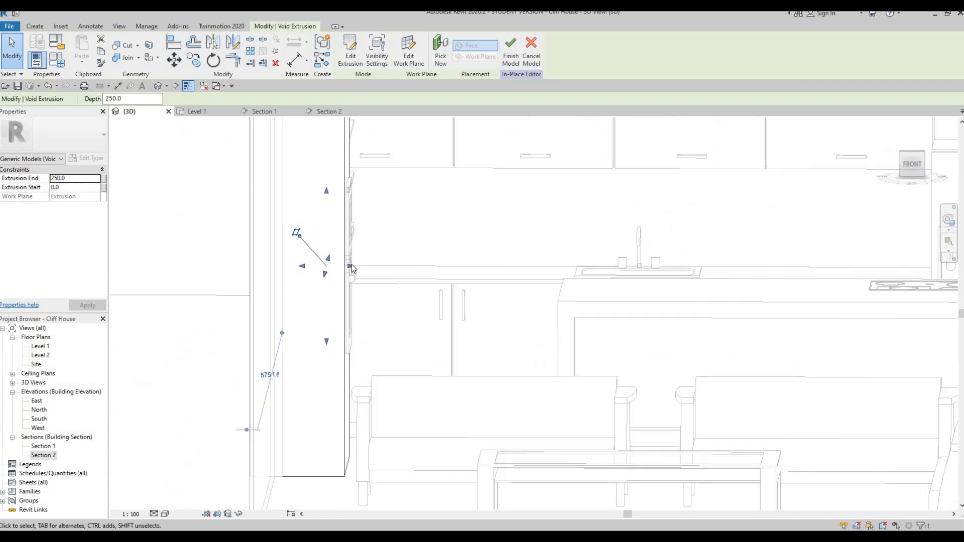
# - Stretch the void through the cabinet front to extrusion start -46 and end 304, and finish the cabinet's in-place model
pyautogui.moveTo(354, 268); pyautogui.dragTo(295, 266)
pyautogui.moveTo(358, 266); pyautogui.dragTo(343, 270)
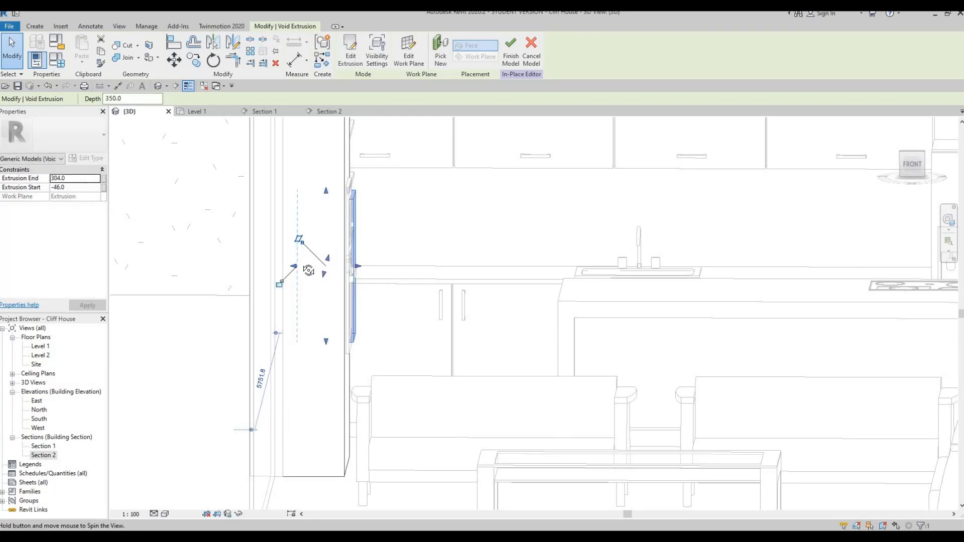
pyautogui.keyDown('shift'); pyautogui.moveTo(308, 271); pyautogui.dragTo(352, 256, button='middle'); pyautogui.keyUp('shift')
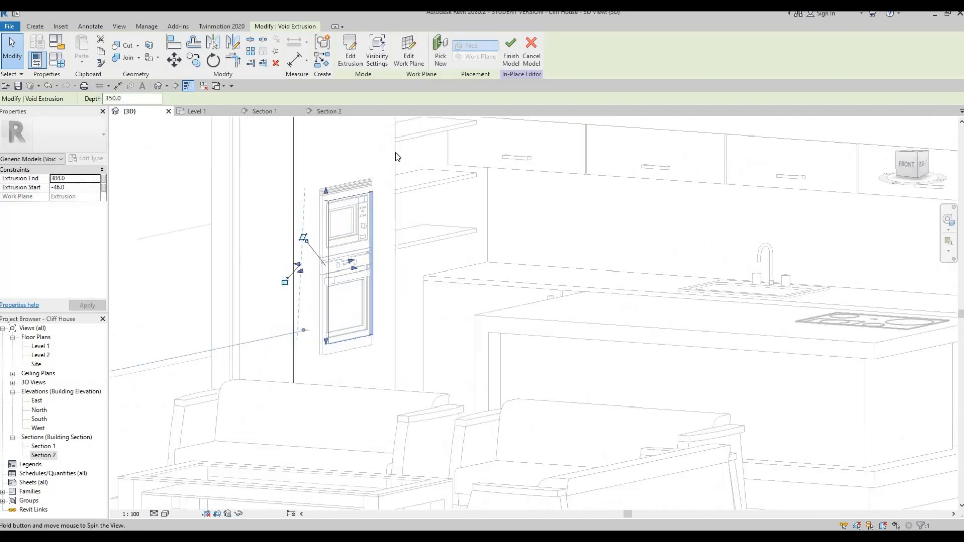
pyautogui.click(511, 59)
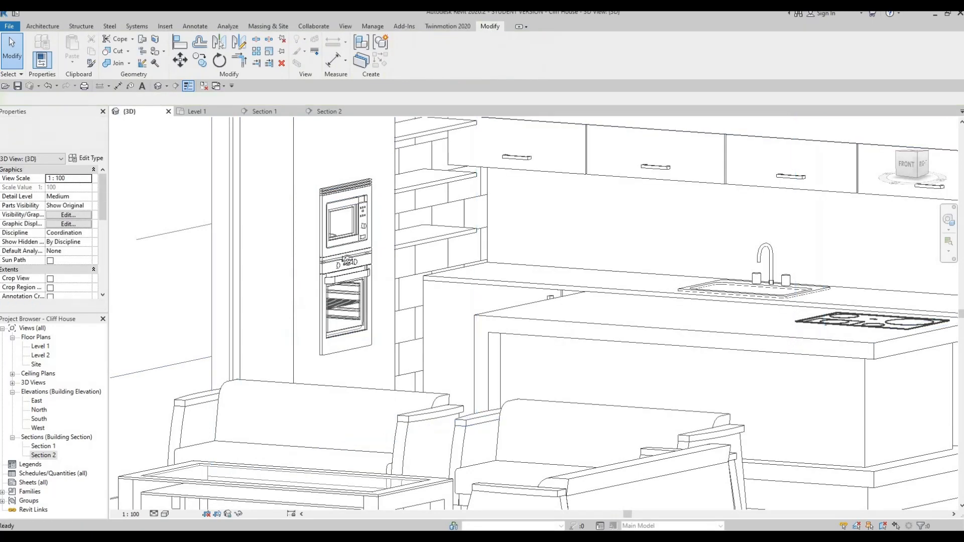
# - Examine the built-in oven and microwave and the kitchen around them from several angles in the 3D view
pyautogui.keyDown('shift'); pyautogui.moveTo(283, 262); pyautogui.dragTo(211, 287, button='middle'); pyautogui.keyUp('shift')
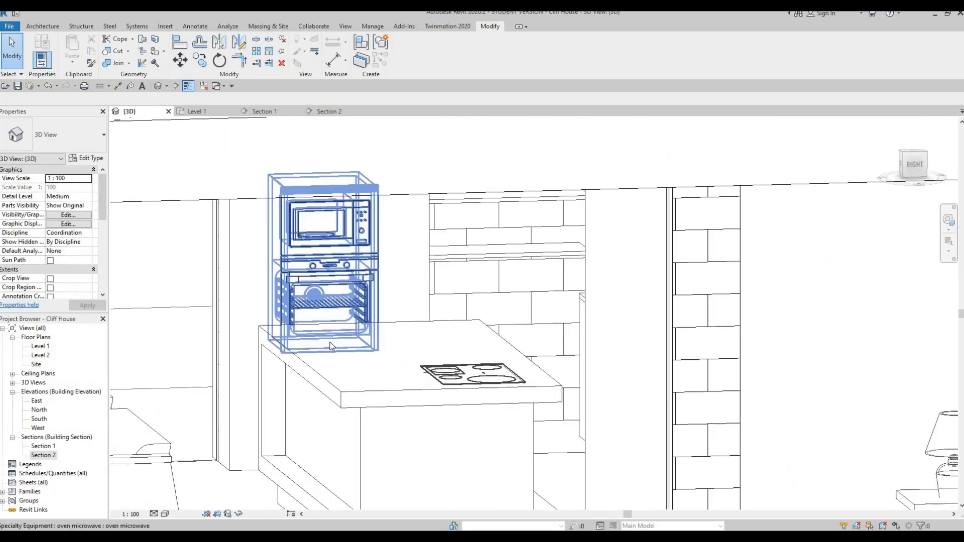
pyautogui.scroll(2, 333, 340)
pyautogui.scroll(1, 338, 339)
pyautogui.keyDown('shift'); pyautogui.moveTo(429, 306); pyautogui.dragTo(363, 342, button='middle'); pyautogui.keyUp('shift')
pyautogui.keyDown('shift'); pyautogui.moveTo(343, 292); pyautogui.dragTo(292, 308, button='middle'); pyautogui.keyUp('shift')
pyautogui.scroll(2, 327, 275)
pyautogui.scroll(-1, 338, 285)
pyautogui.scroll(-1, 384, 310)
pyautogui.scroll(-3, 384, 316)
pyautogui.keyDown('shift'); pyautogui.moveTo(385, 317); pyautogui.dragTo(514, 284, button='middle'); pyautogui.keyUp('shift')
pyautogui.scroll(1, 518, 280)
pyautogui.scroll(-1, 409, 324)
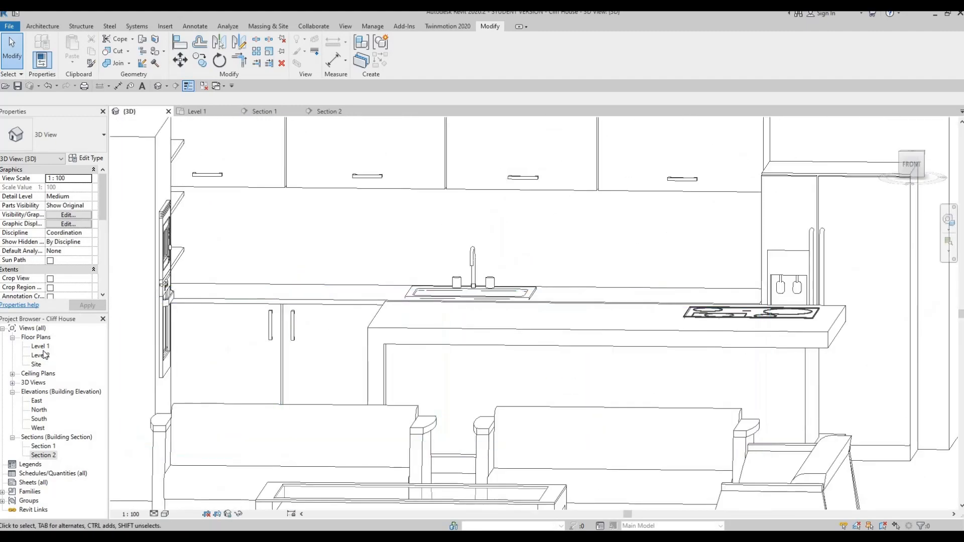
# - Move the Section 1 line between the kitchen counter and the island on the Level 1 plan, and open its section view
pyautogui.doubleClick(40, 346)
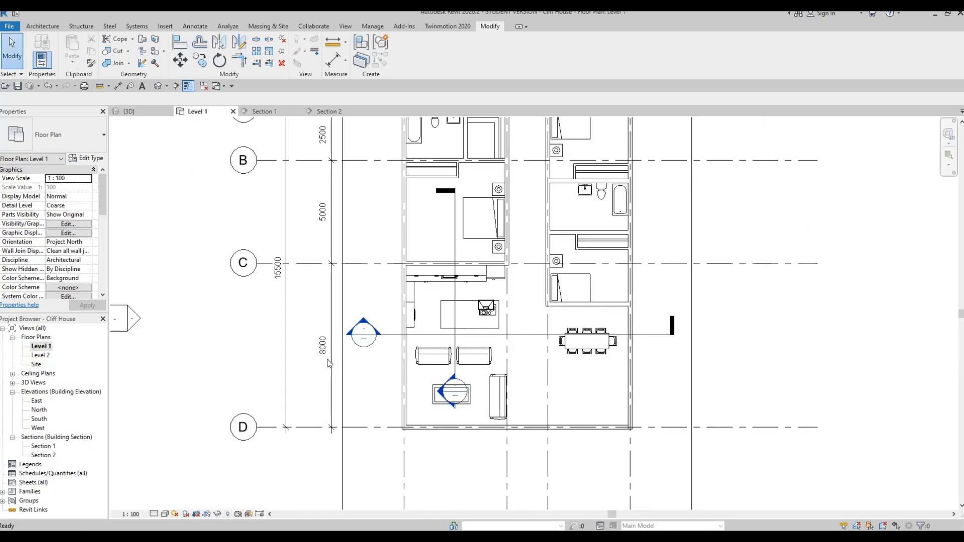
pyautogui.moveTo(418, 337); pyautogui.dragTo(397, 362, button='middle')
pyautogui.click(397, 360)
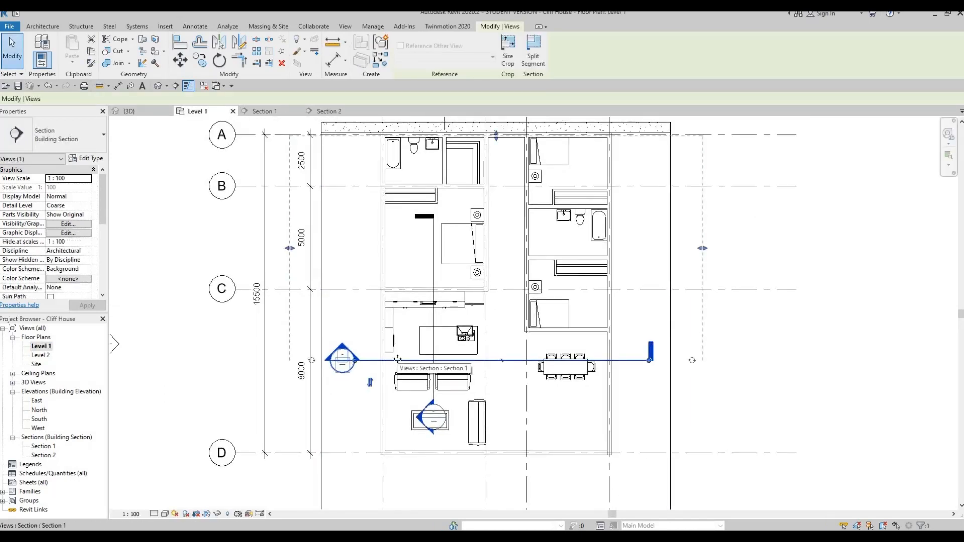
pyautogui.moveTo(402, 329); pyautogui.dragTo(425, 315)
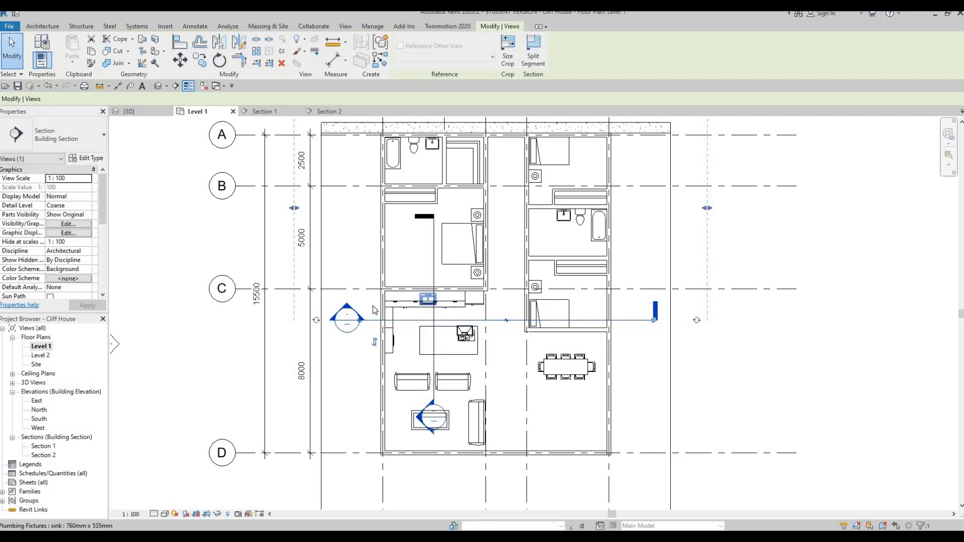
pyautogui.press('Escape')
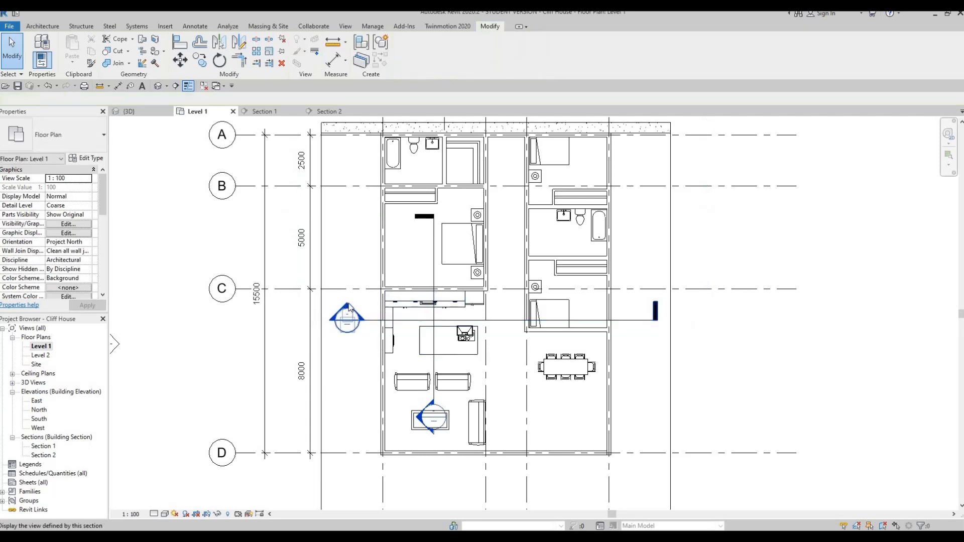
pyautogui.doubleClick(364, 305)
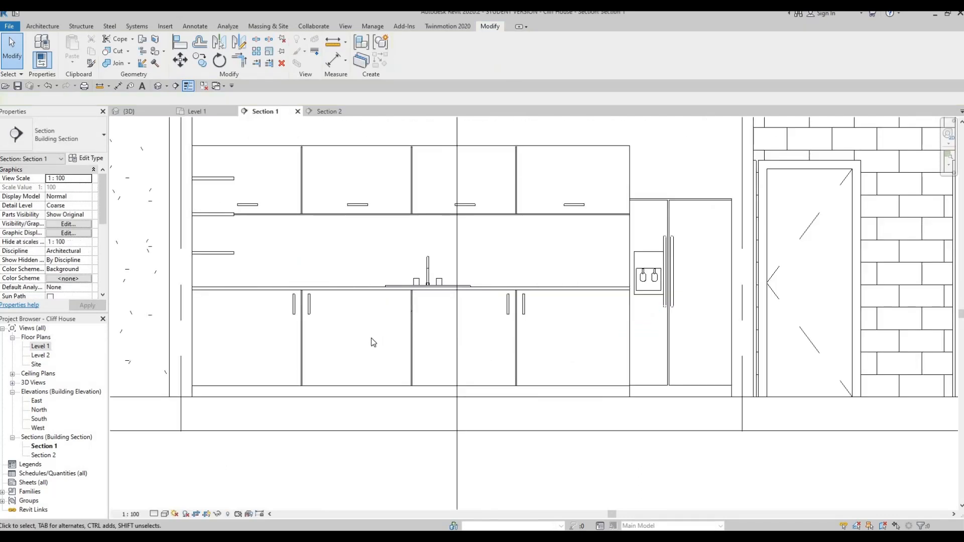
pyautogui.moveTo(371, 339); pyautogui.dragTo(361, 363, button='middle')
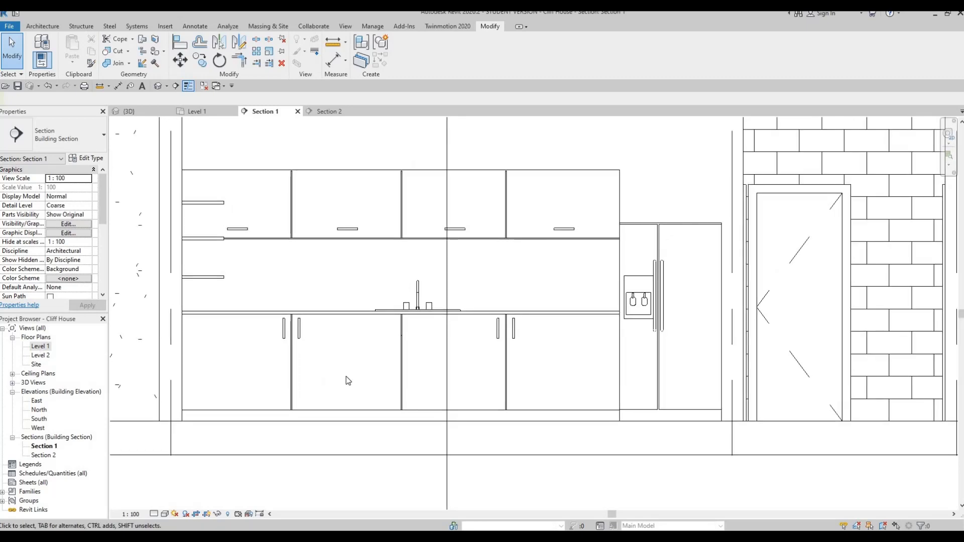
pyautogui.moveTo(453, 326); pyautogui.dragTo(410, 335, button='middle')
# - Return to the Level 1 plan and open the sink countertop for in-place editing
pyautogui.scroll(2, 409, 319)
pyautogui.scroll(3, 360, 312)
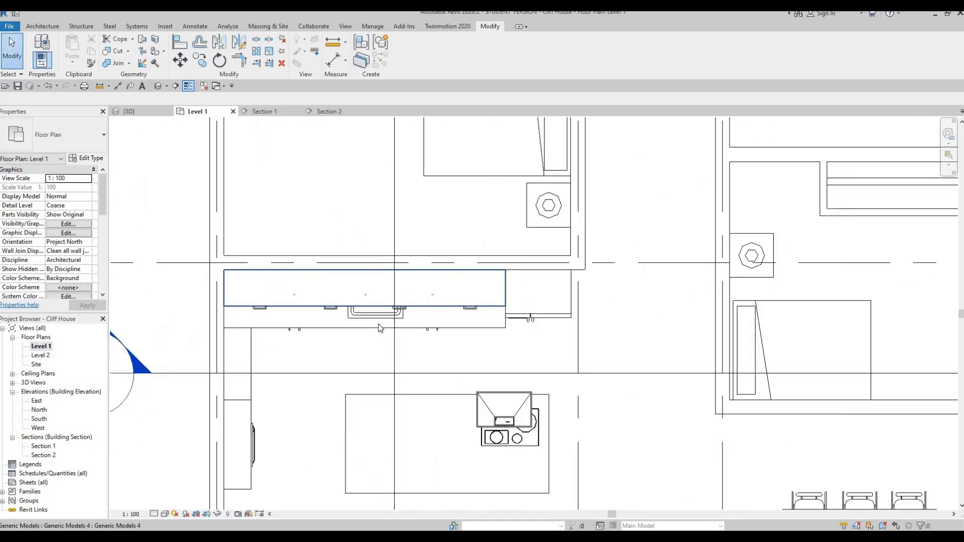
pyautogui.scroll(2, 378, 324)
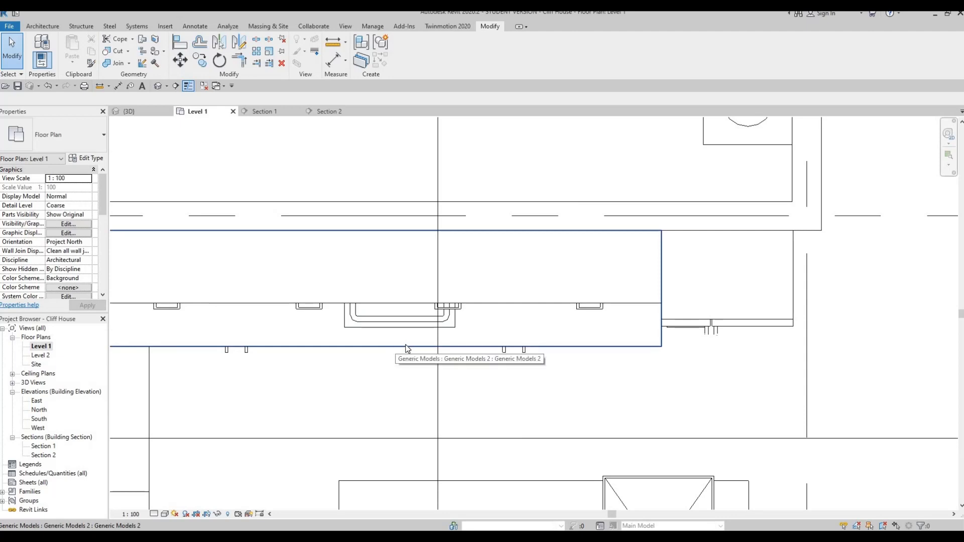
pyautogui.click(396, 345)
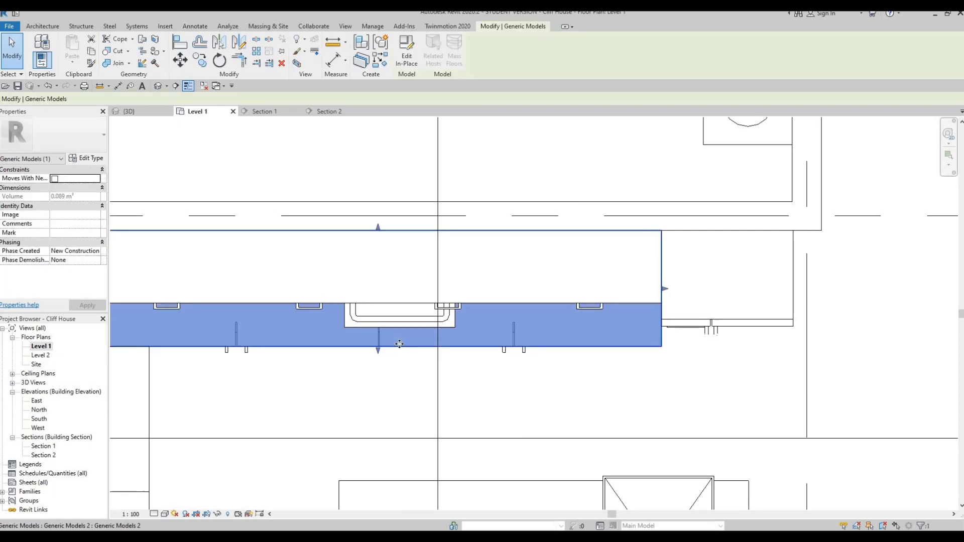
pyautogui.click(378, 351)
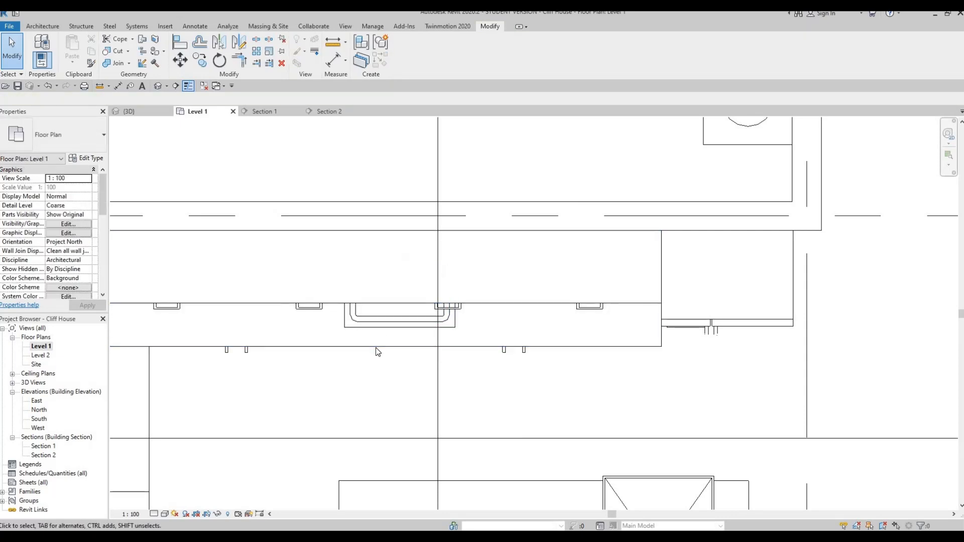
pyautogui.click(375, 348)
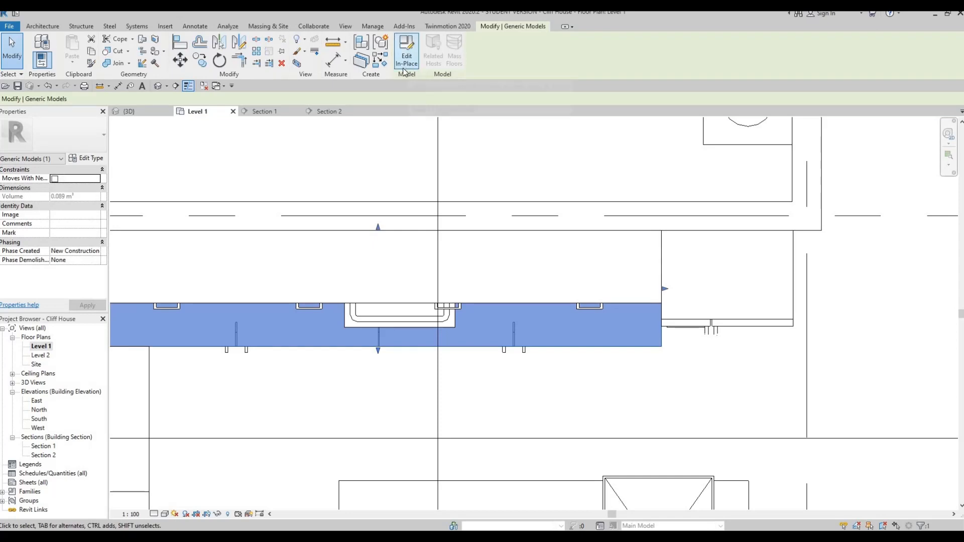
pyautogui.click(407, 59)
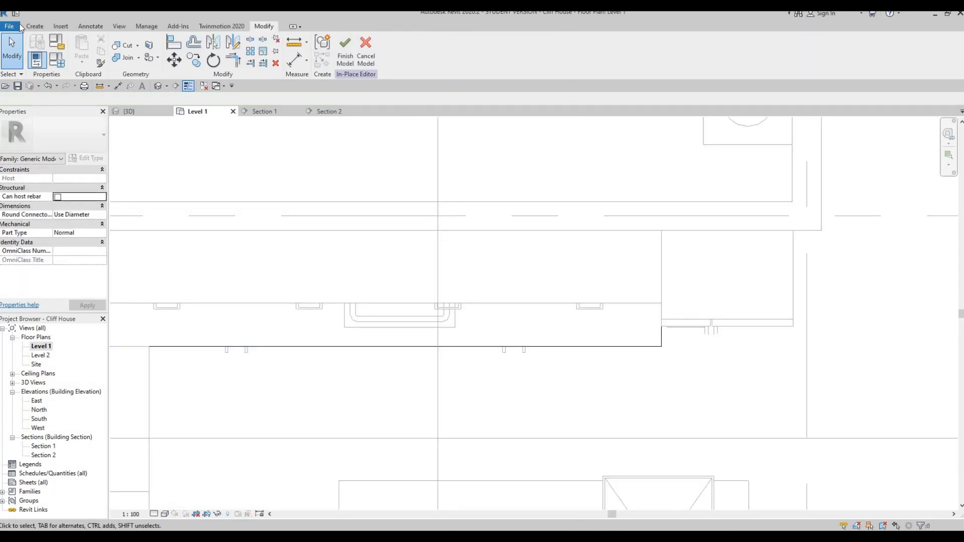
# - Start a void extrusion in the countertop model, picking a face of the countertop as the work plane
pyautogui.click(35, 26)
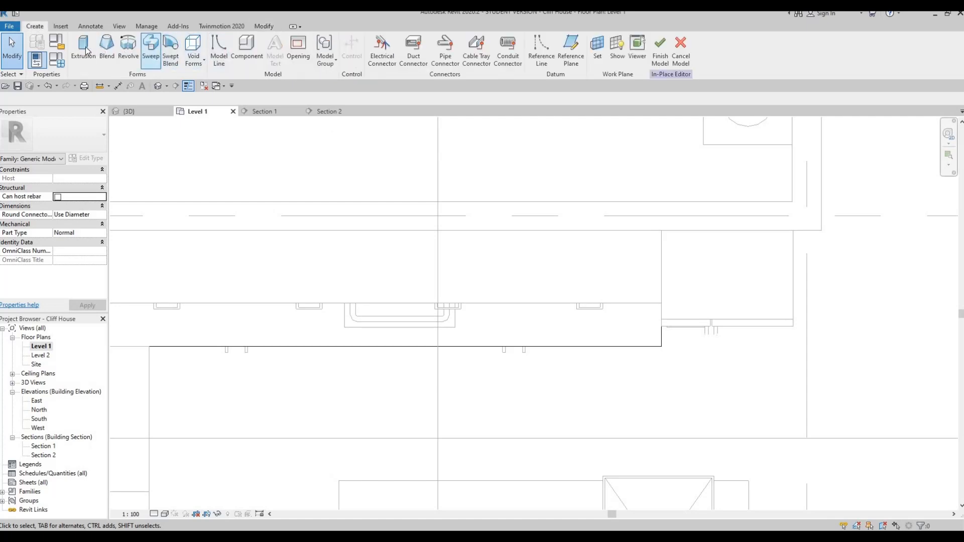
pyautogui.click(193, 55)
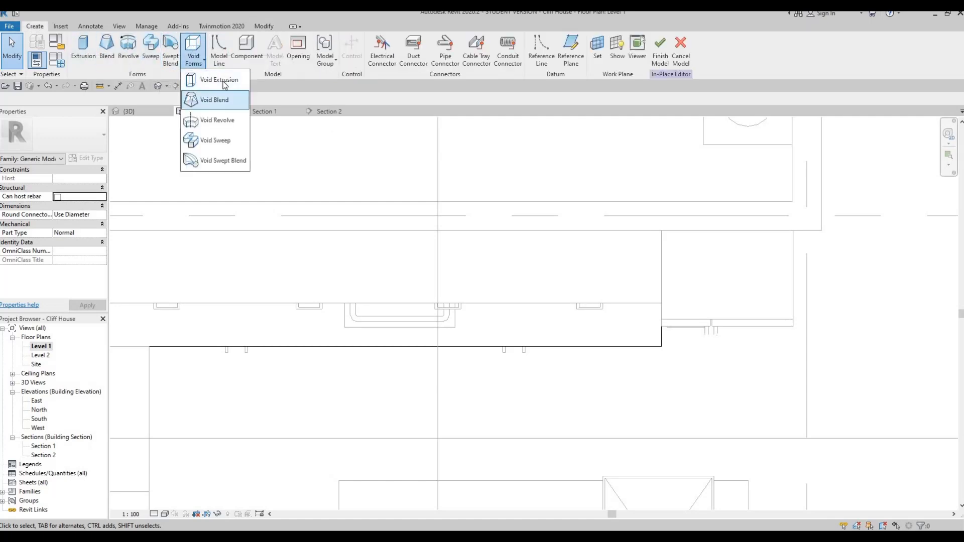
pyautogui.click(217, 82)
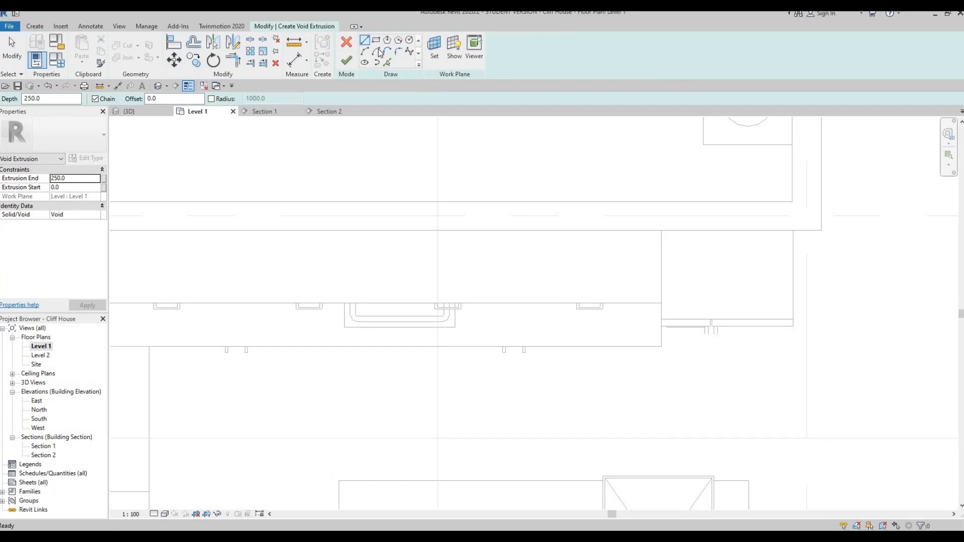
pyautogui.click(434, 47)
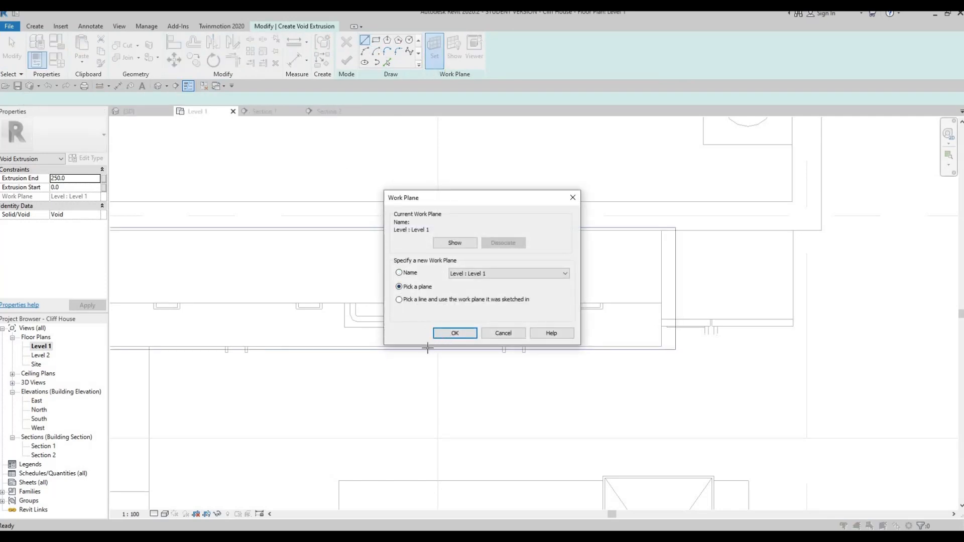
pyautogui.click(448, 333)
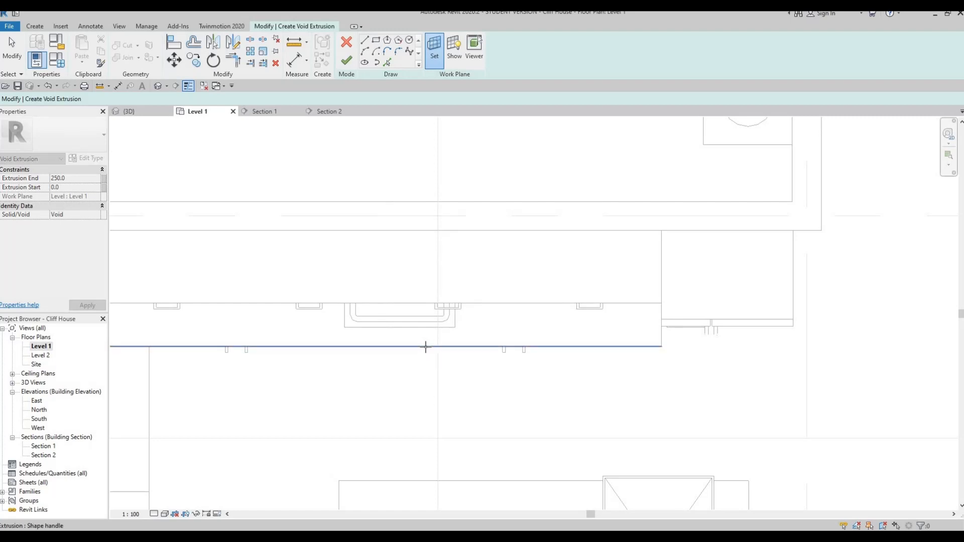
pyautogui.click(661, 336)
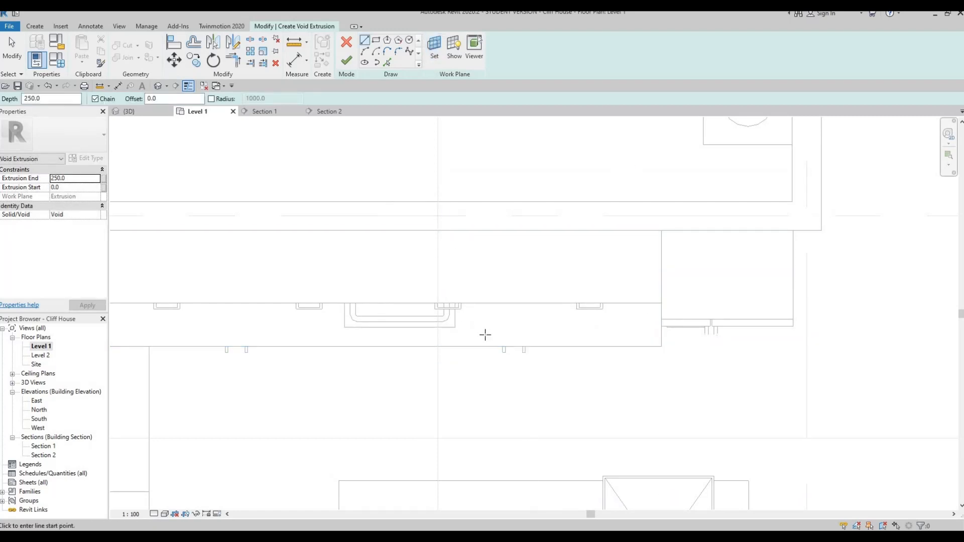
# - Sketch a rectangle about 680 by 480 mm over the sink basin as the void's outline and finish the sketch
pyautogui.click(360, 346)
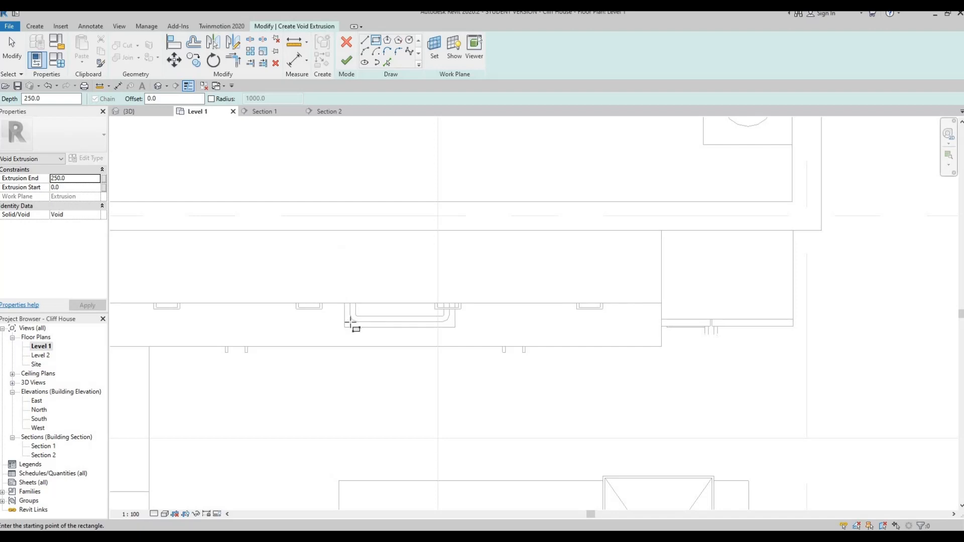
pyautogui.click(448, 320)
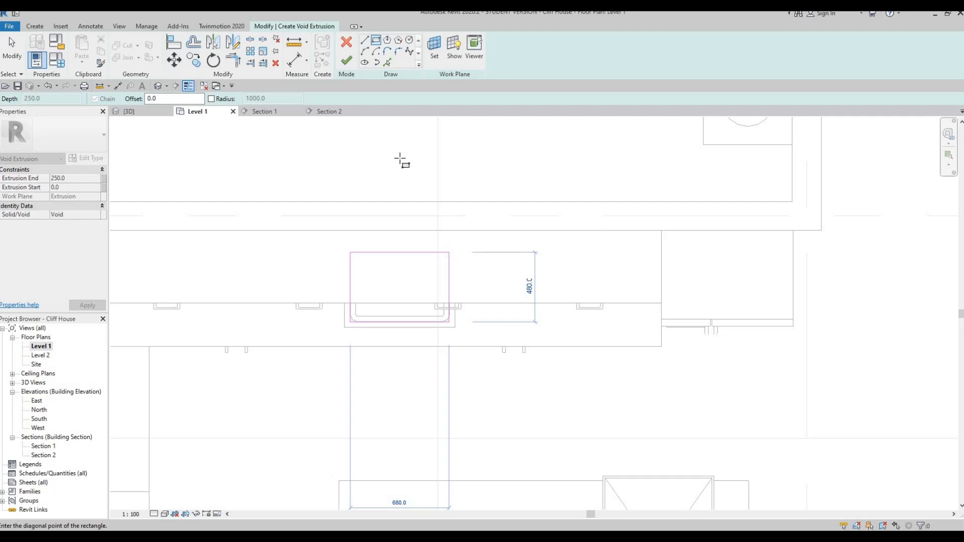
pyautogui.click(350, 252)
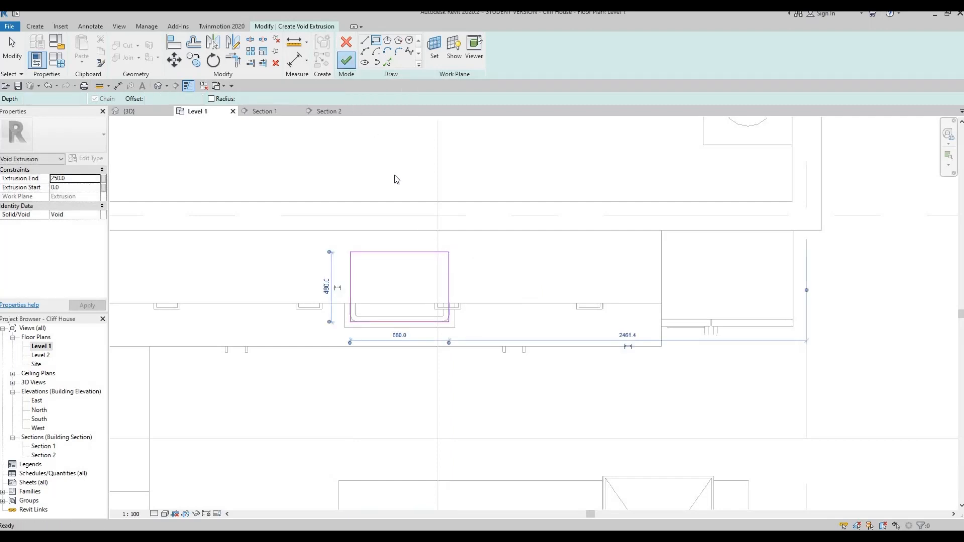
pyautogui.click(347, 66)
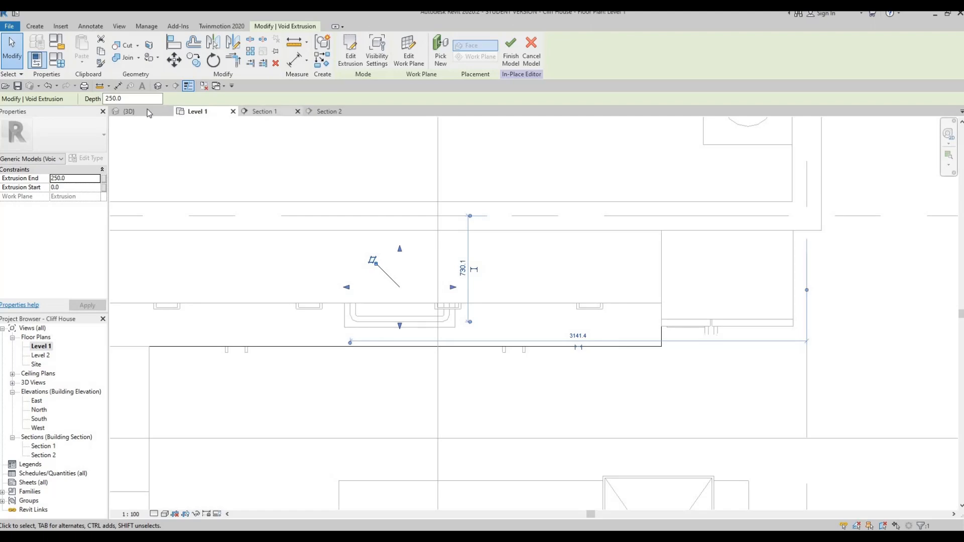
# - Adjust the top of the sink void in the 3D view and finish the countertop's in-place model
pyautogui.hotkey('ctrl', 'Tab')
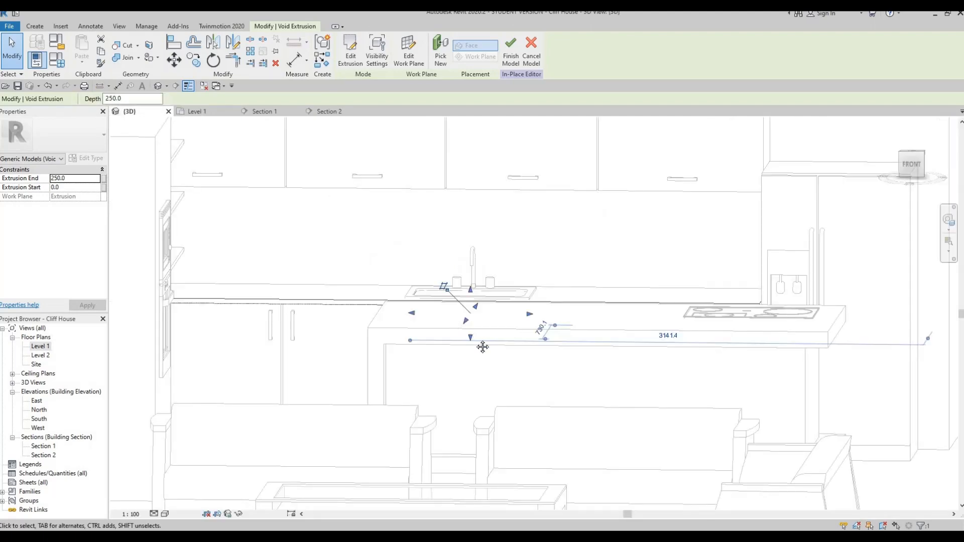
pyautogui.keyDown('shift'); pyautogui.moveTo(469, 342); pyautogui.dragTo(488, 299, button='middle'); pyautogui.keyUp('shift')
pyautogui.scroll(1, 488, 299)
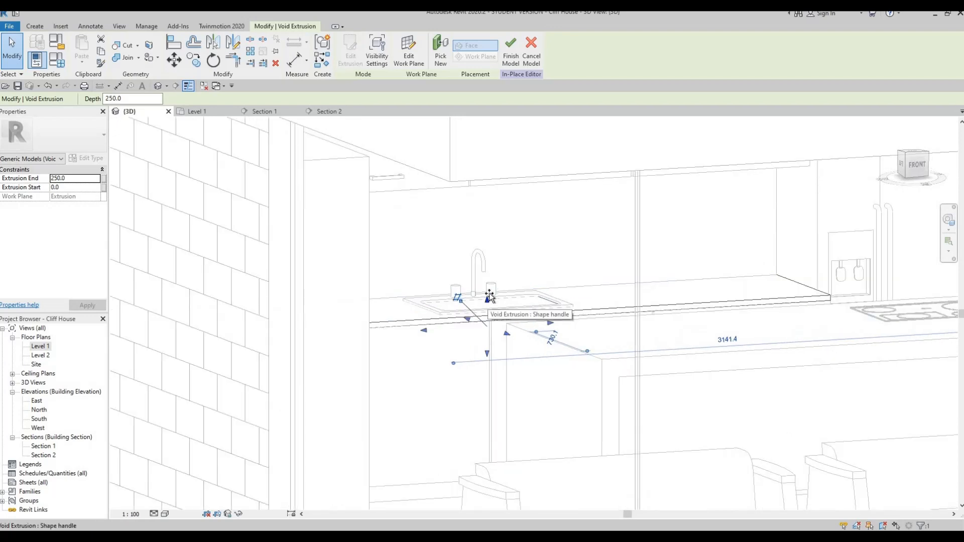
pyautogui.moveTo(487, 300); pyautogui.dragTo(492, 312)
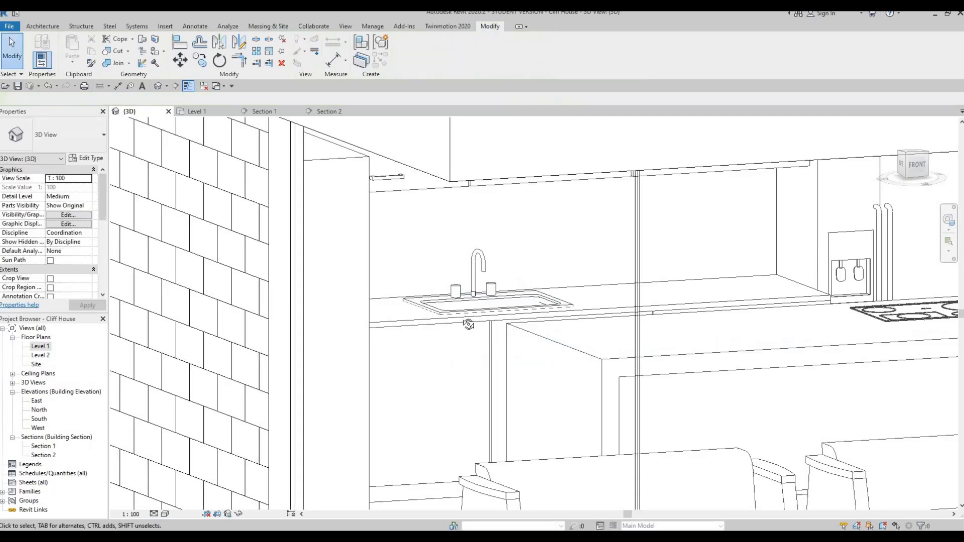
# - Examine the sink's cutout in the countertop and the furnished kitchen and living area from several angles
pyautogui.scroll(6, 453, 333)
pyautogui.scroll(-5, 390, 282)
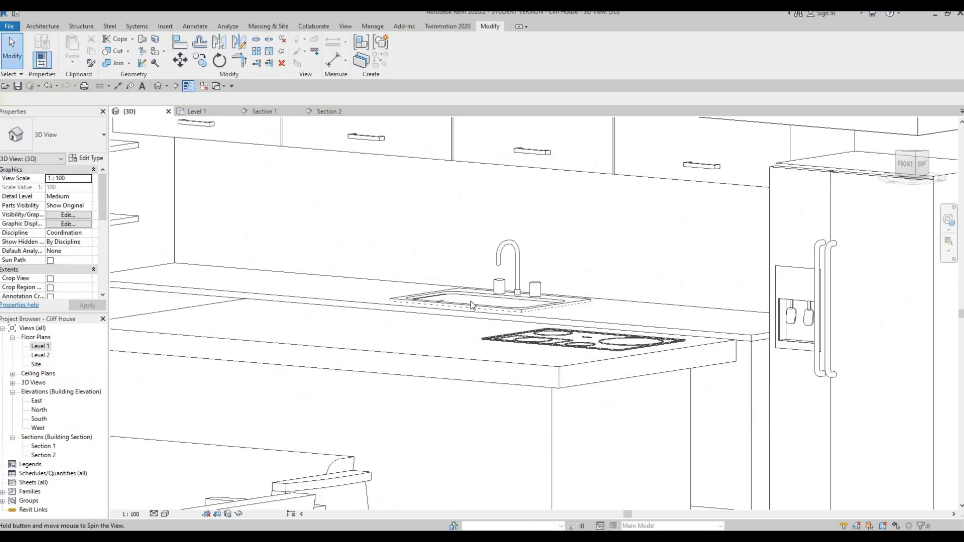
pyautogui.keyDown('shift'); pyautogui.moveTo(449, 299); pyautogui.dragTo(346, 378, button='middle'); pyautogui.keyUp('shift')
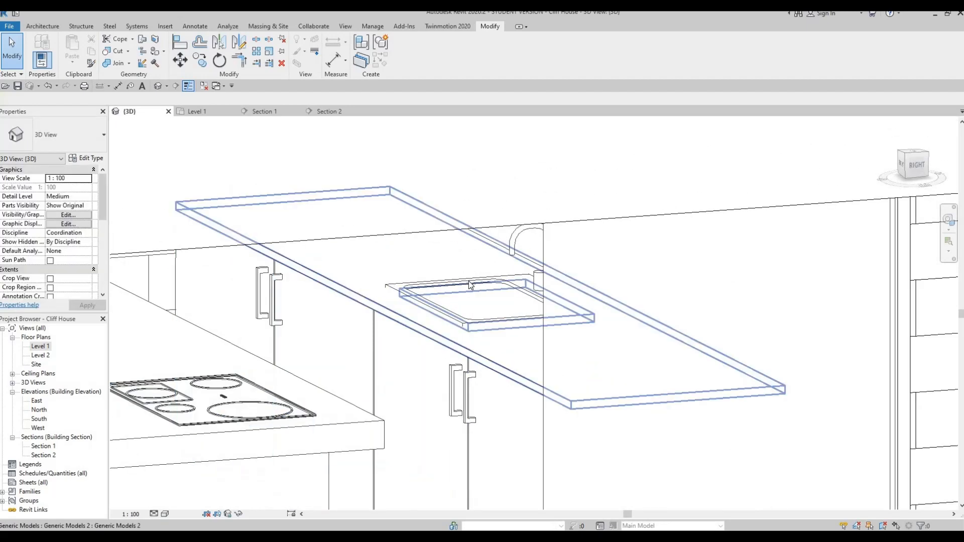
pyautogui.click(459, 291)
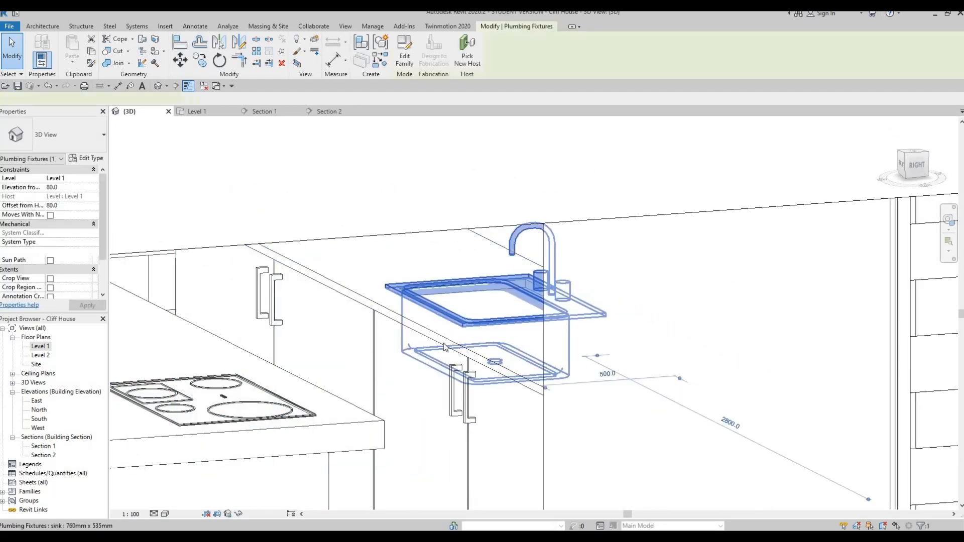
pyautogui.press('Escape')
pyautogui.moveTo(472, 338); pyautogui.dragTo(414, 288, button='middle')
pyautogui.scroll(-2, 435, 275)
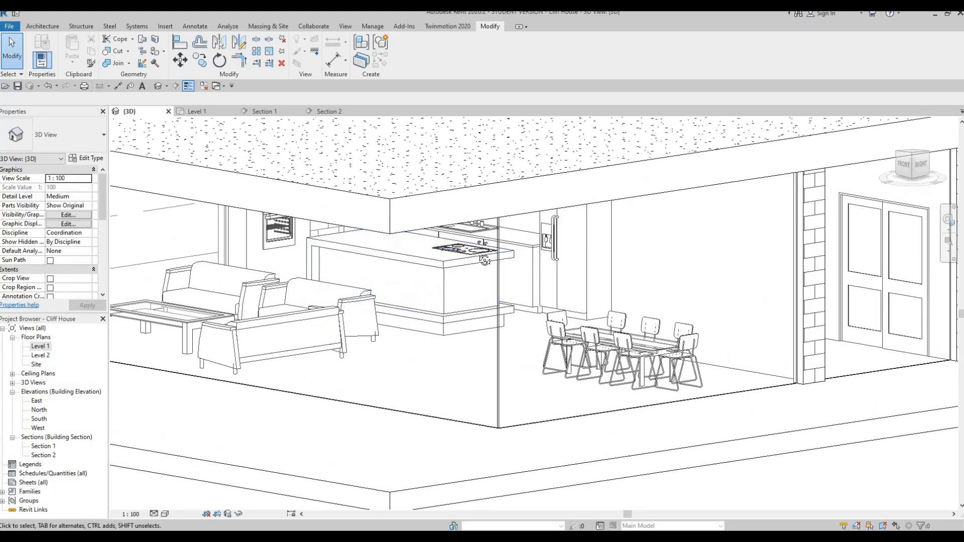
pyautogui.keyDown('shift'); pyautogui.moveTo(484, 261); pyautogui.dragTo(420, 280, button='middle'); pyautogui.keyUp('shift')
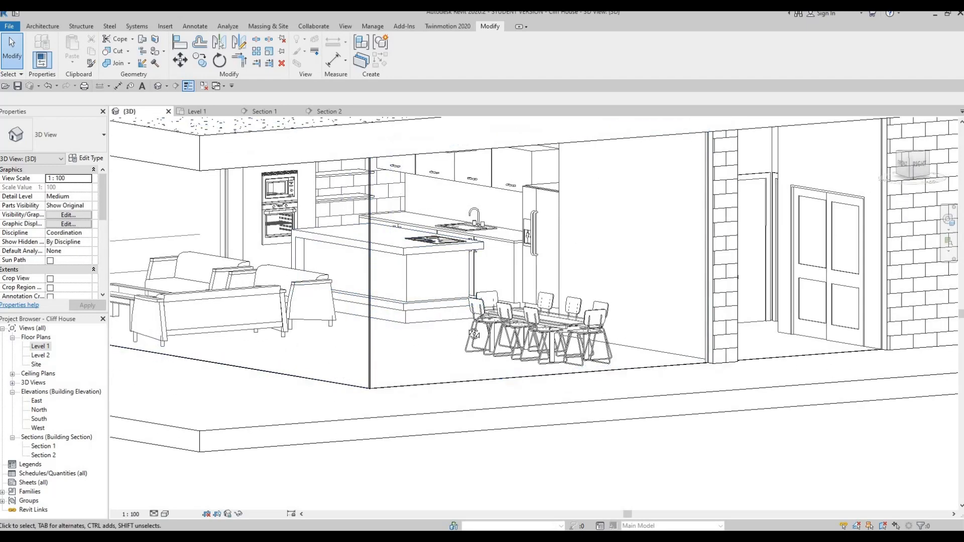
pyautogui.keyDown('shift'); pyautogui.moveTo(481, 335); pyautogui.dragTo(494, 369, button='middle'); pyautogui.keyUp('shift')
pyautogui.scroll(-1, 479, 372)
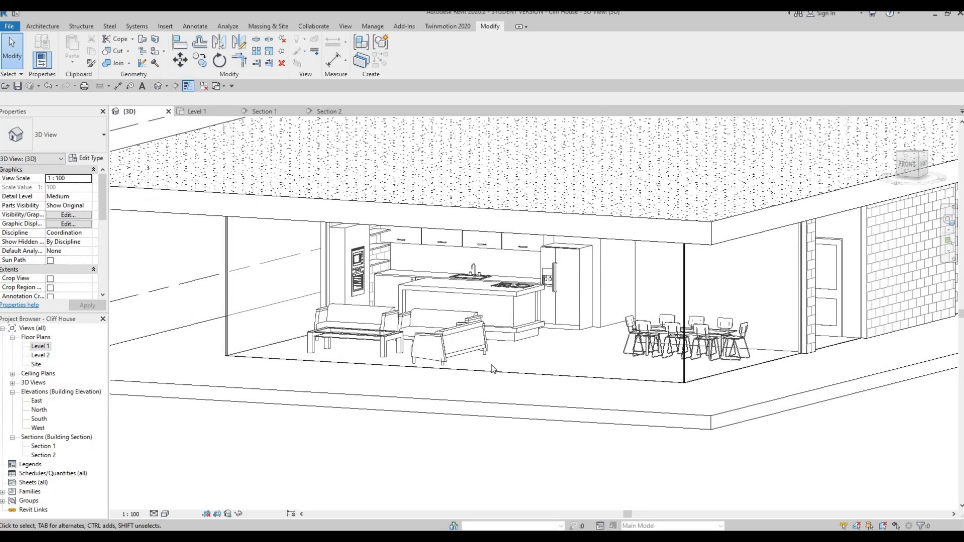